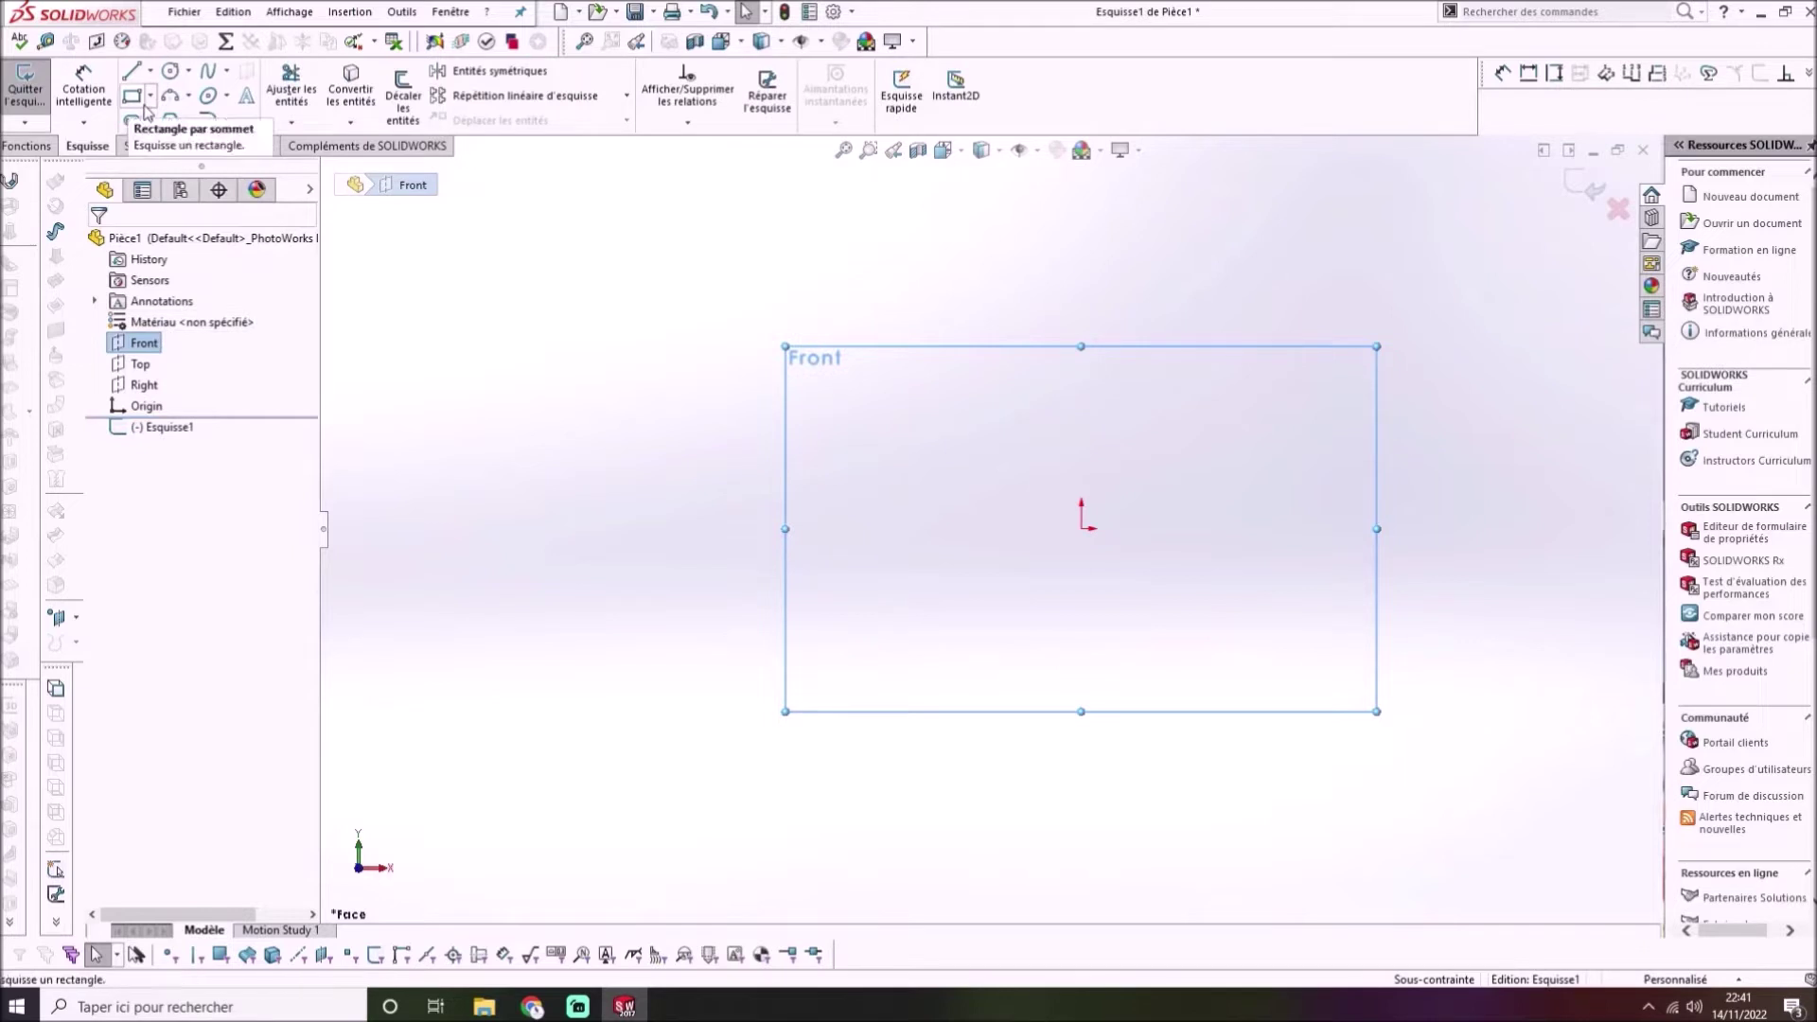
Sketch a center rectangle about 73 by 62 mm on the Front plane, centred on the origin
{"action": "left_click", "coordinate": [150, 95]}
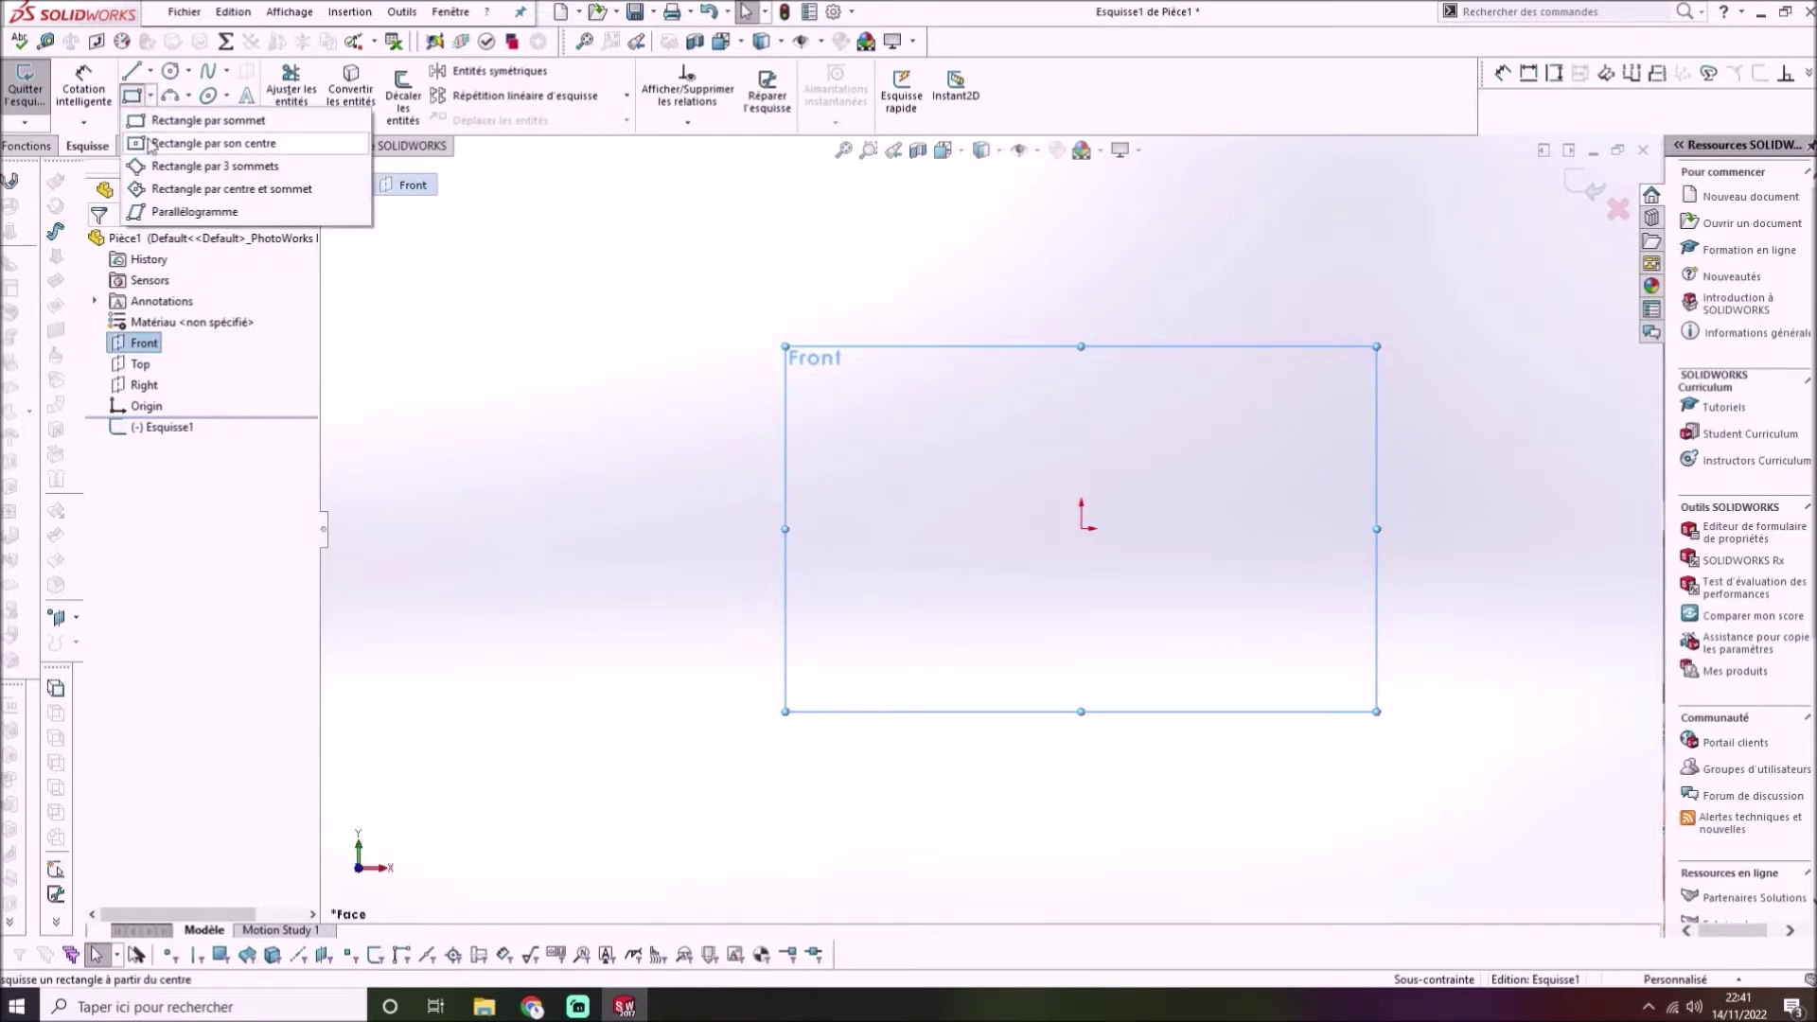
{"action": "left_click", "coordinate": [149, 145]}
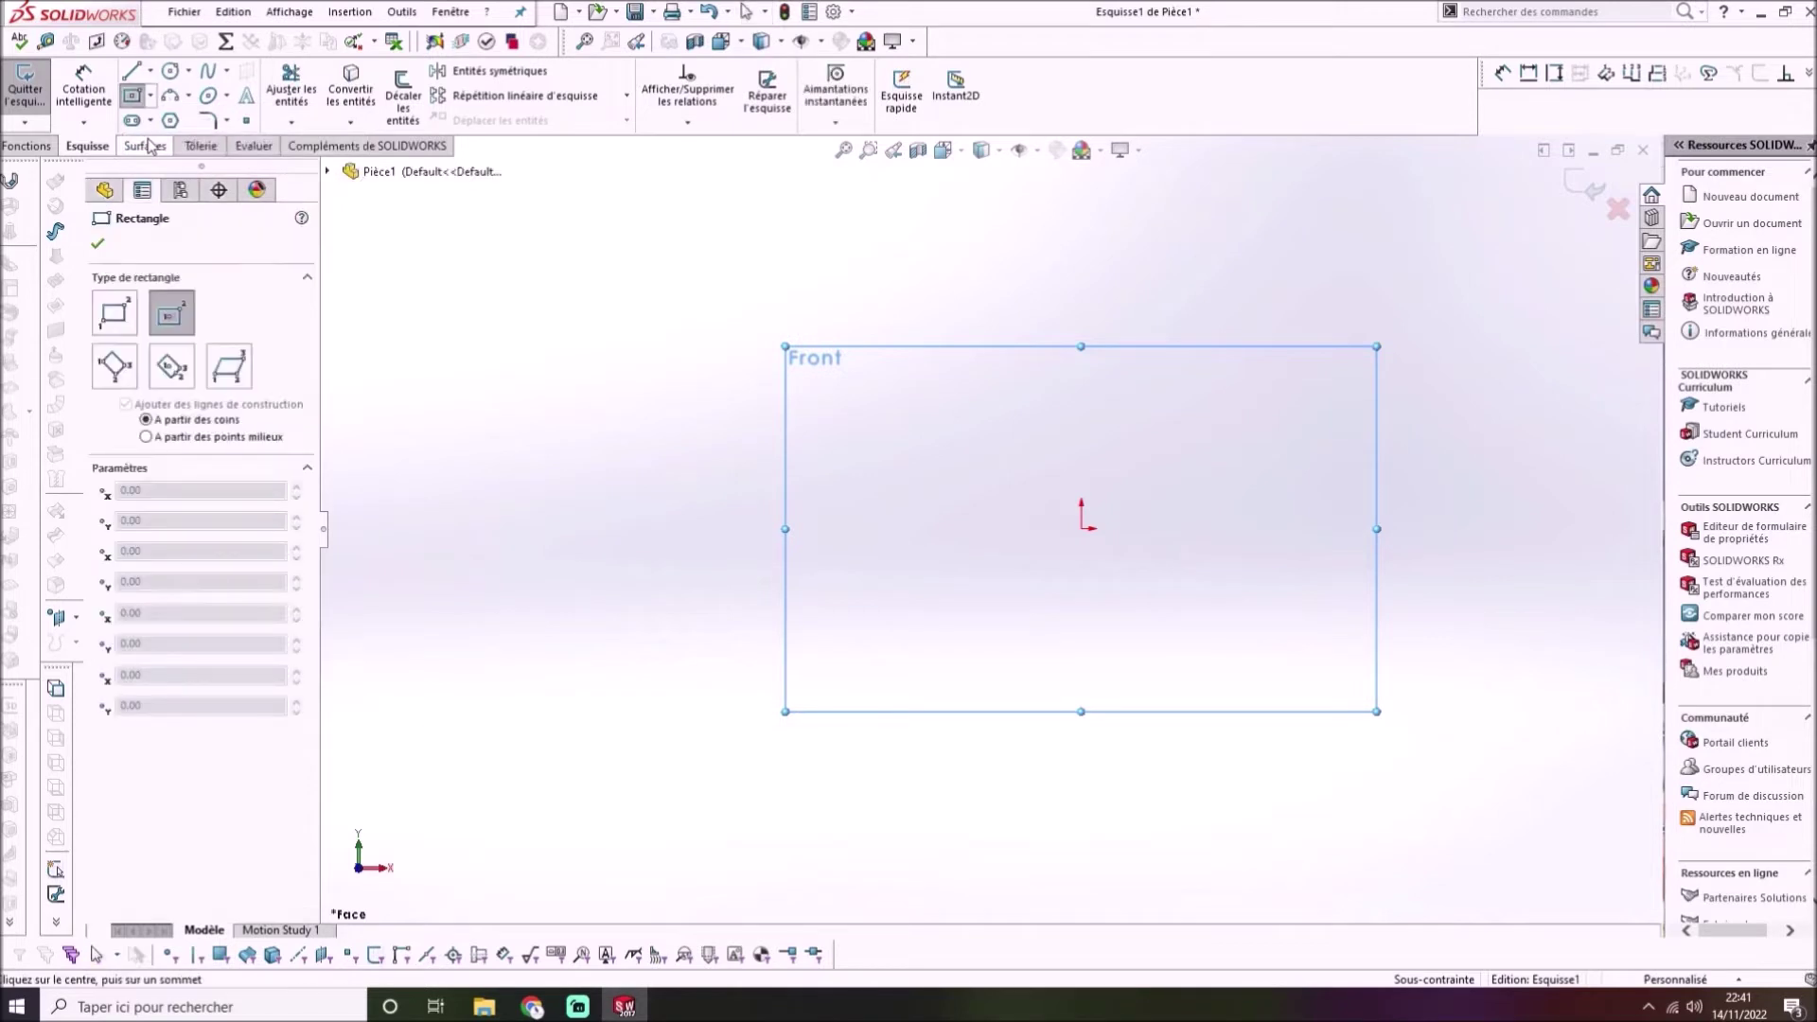
{"action": "left_click", "coordinate": [1084, 530]}
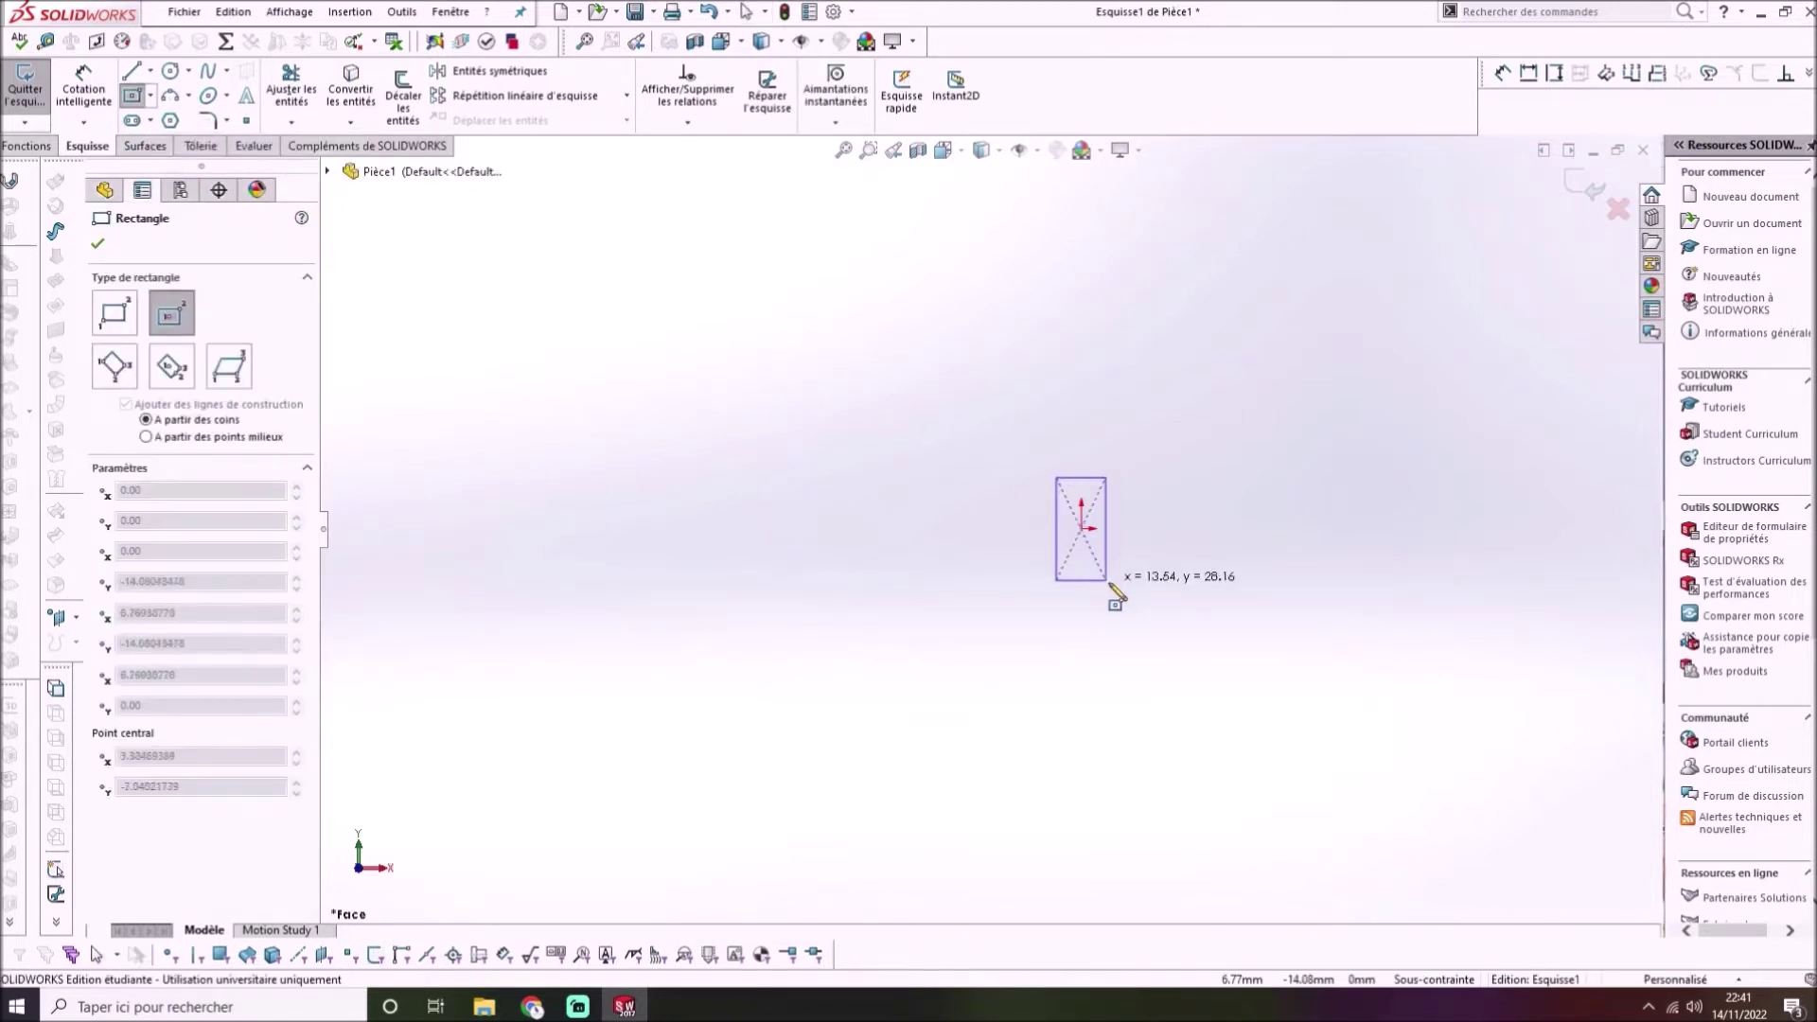
{"action": "left_click", "coordinate": [1216, 641]}
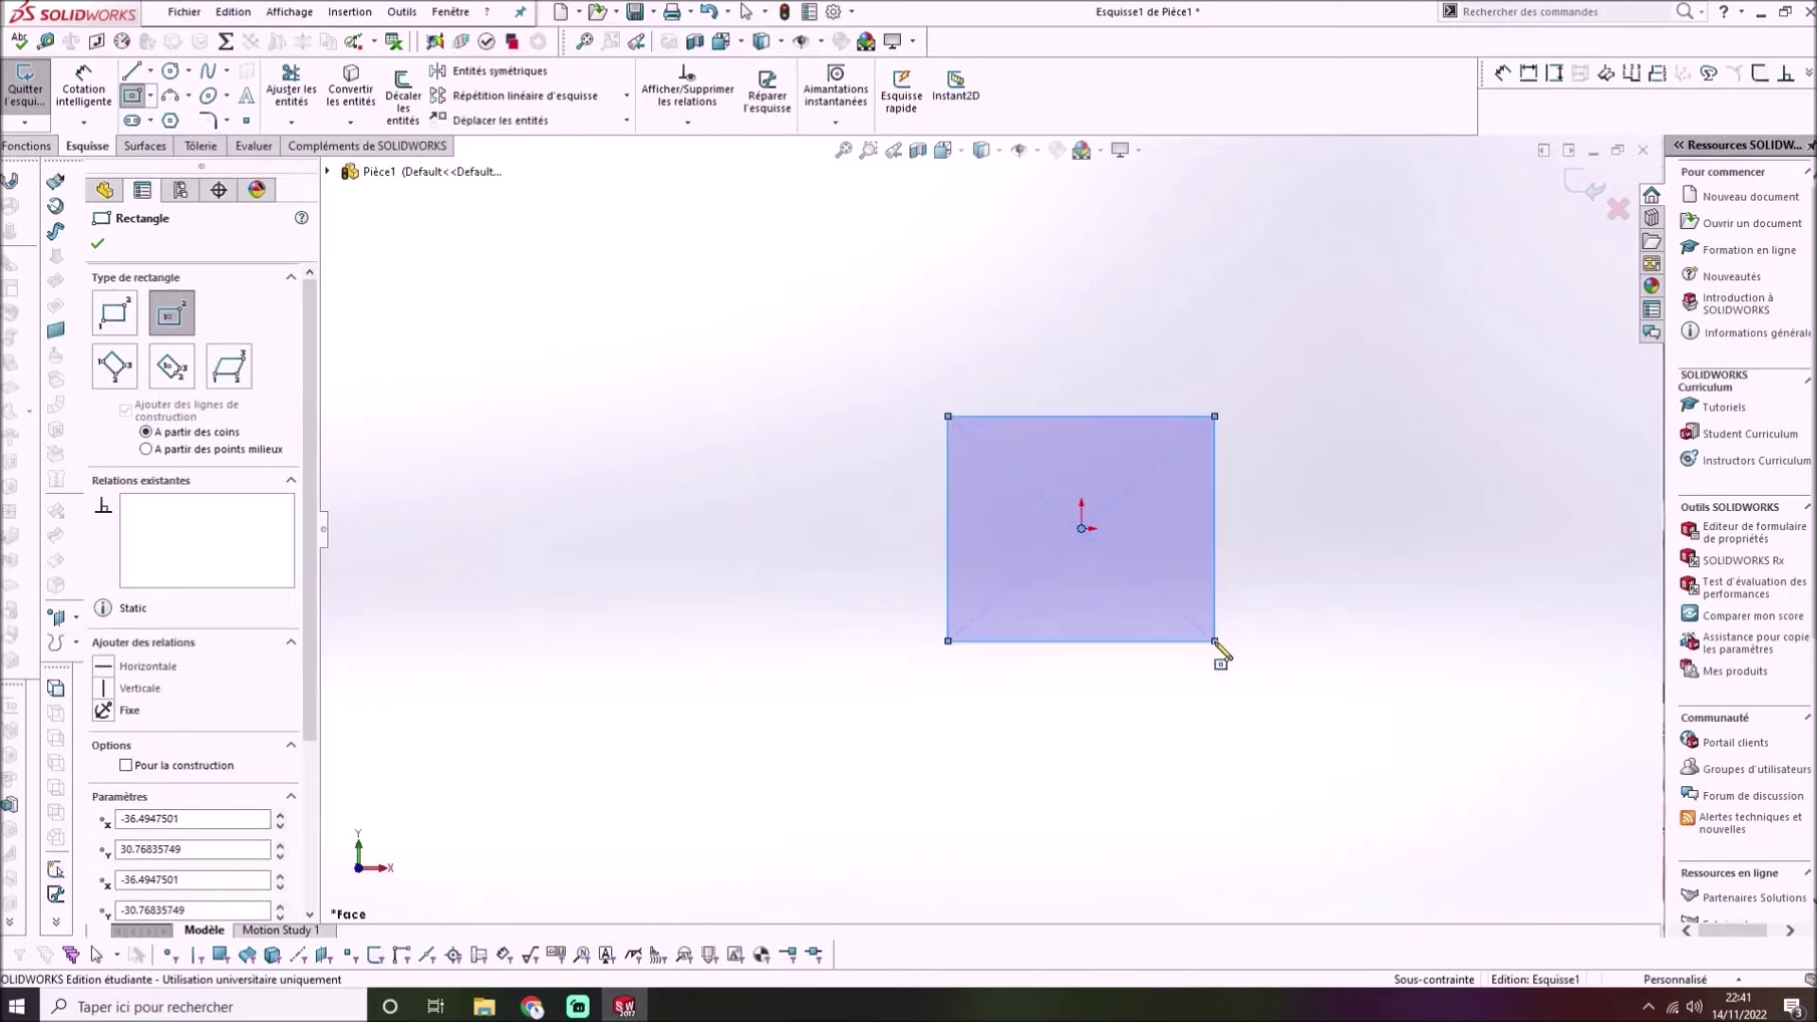
{"action": "key", "text": "Escape"}
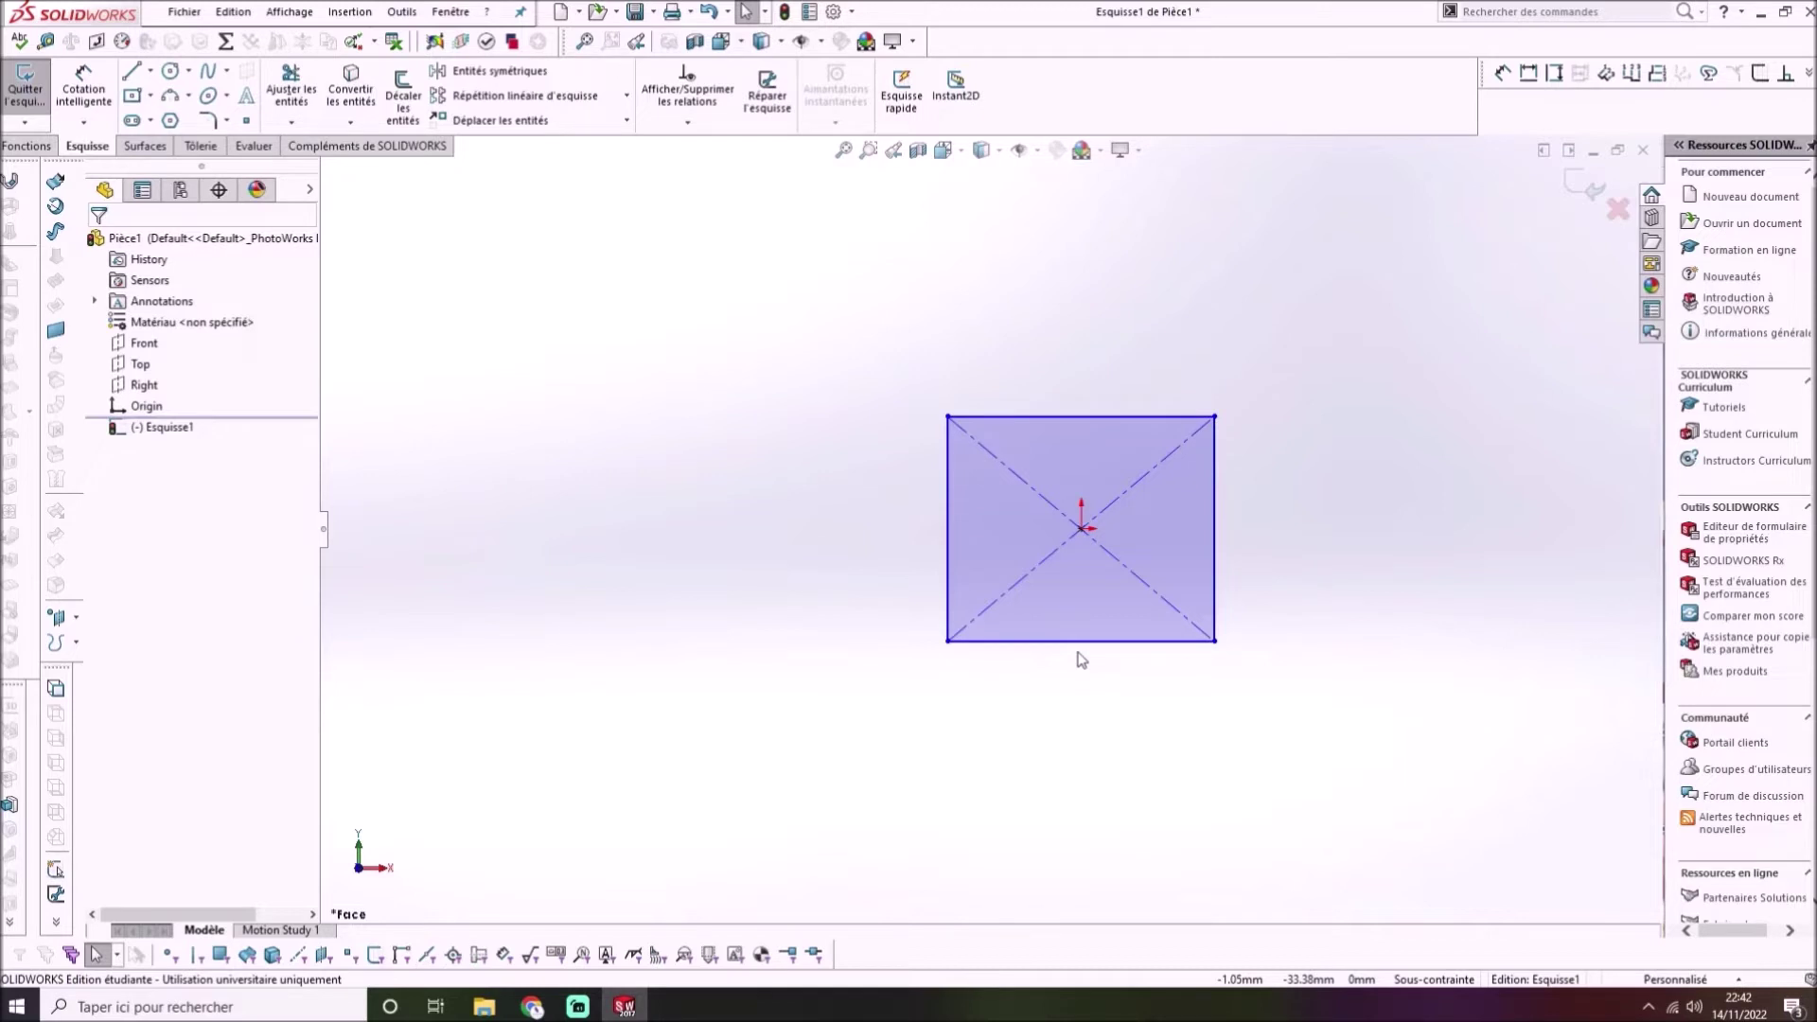
Dimension the rectangle's upper edge with Smart Dimension and set its width to 264 mm
{"action": "left_click", "coordinate": [72, 95]}
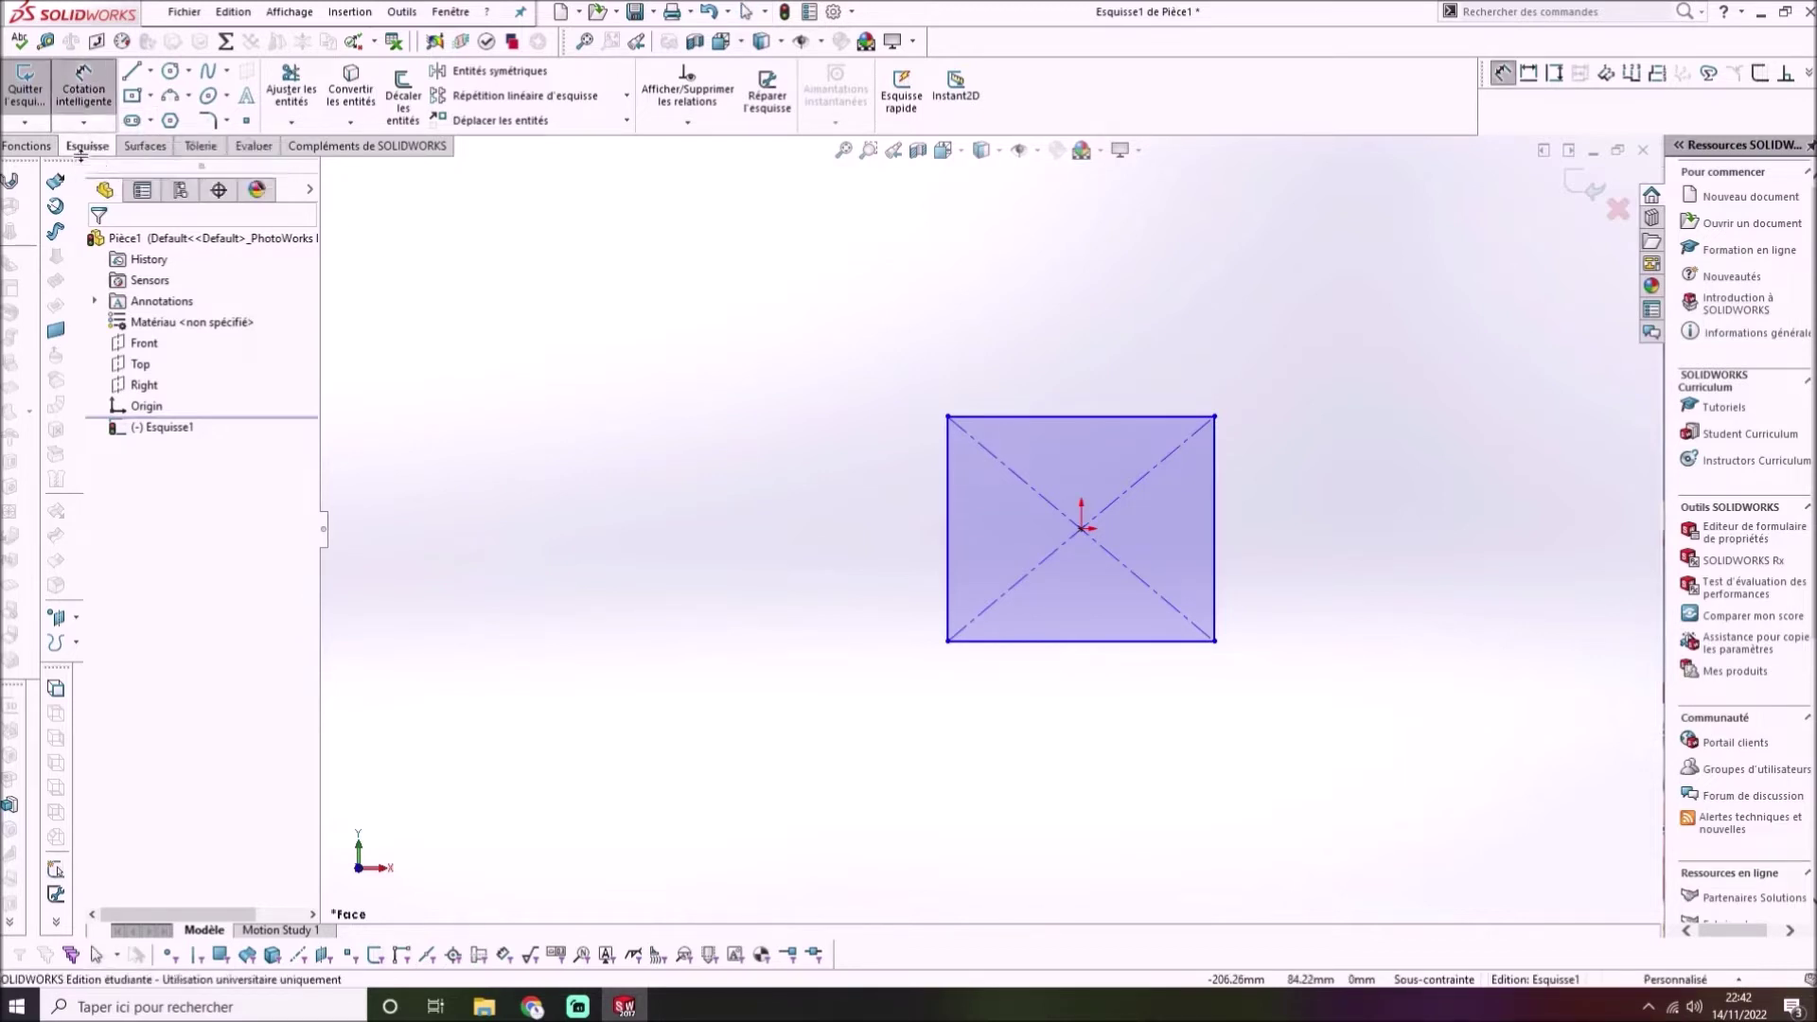
{"action": "left_click", "coordinate": [83, 92]}
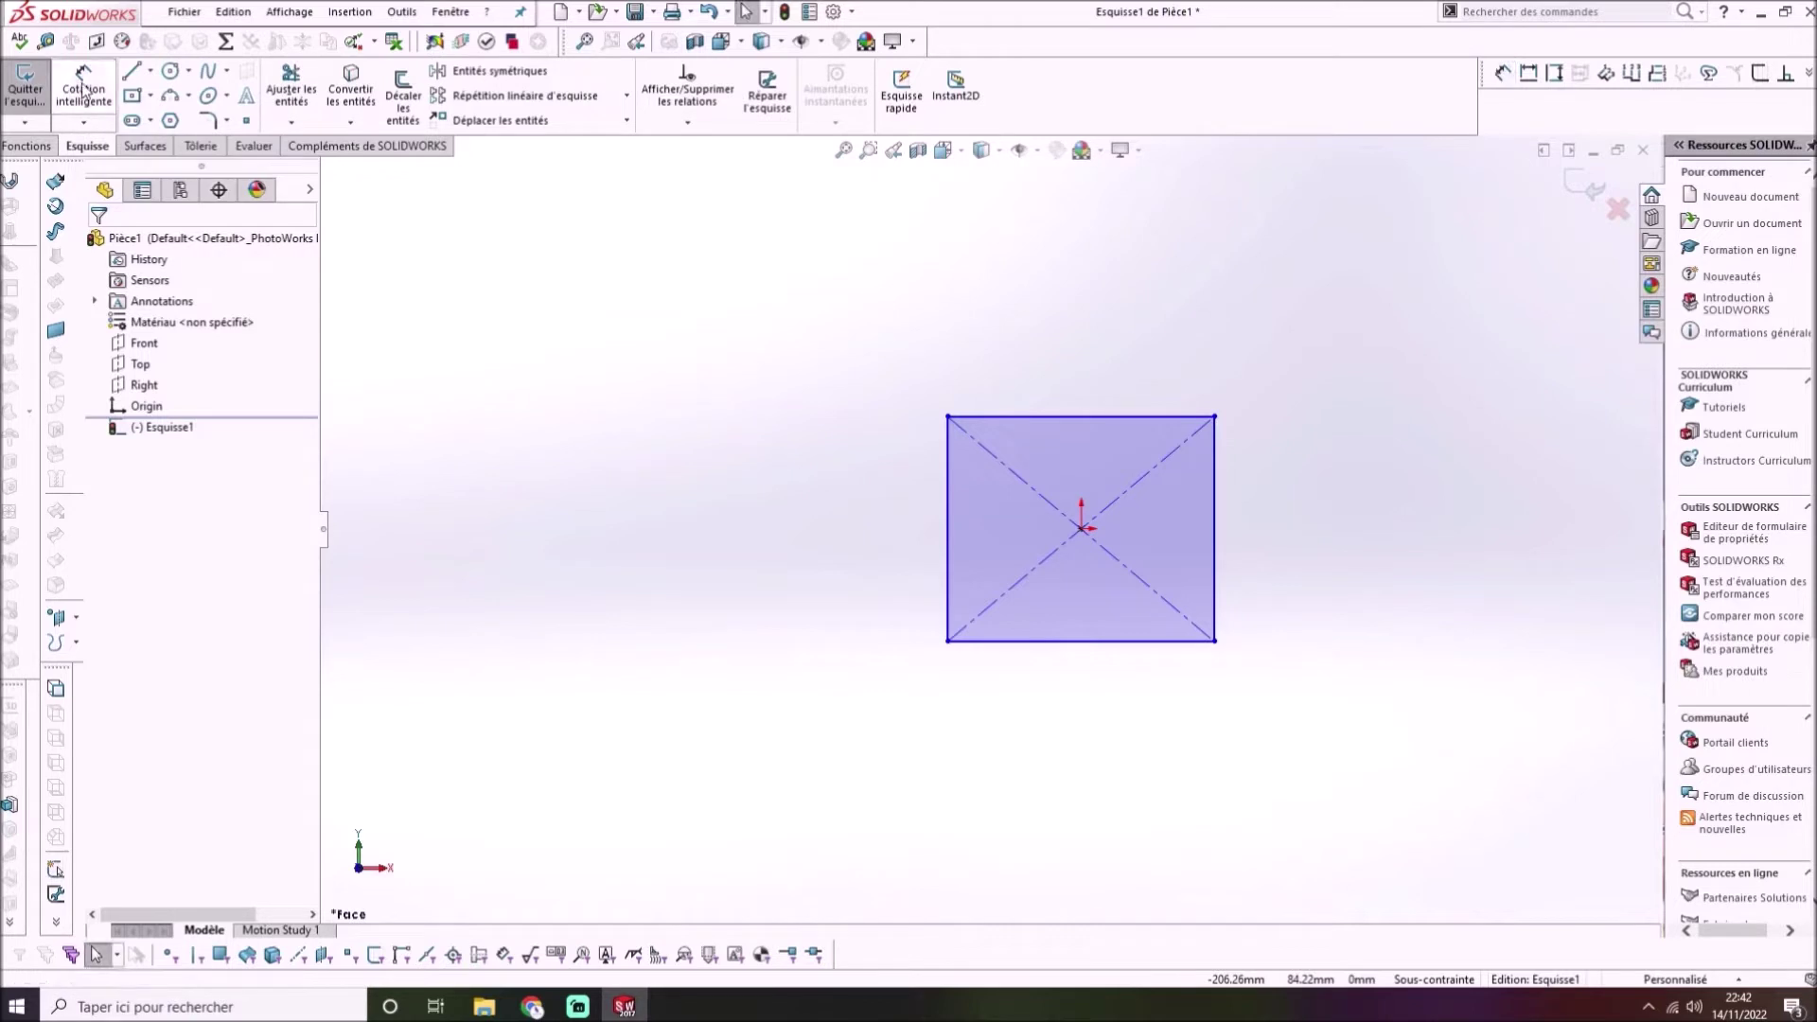
{"action": "left_click", "coordinate": [74, 97]}
{"action": "left_click", "coordinate": [74, 97]}
{"action": "left_click", "coordinate": [76, 97]}
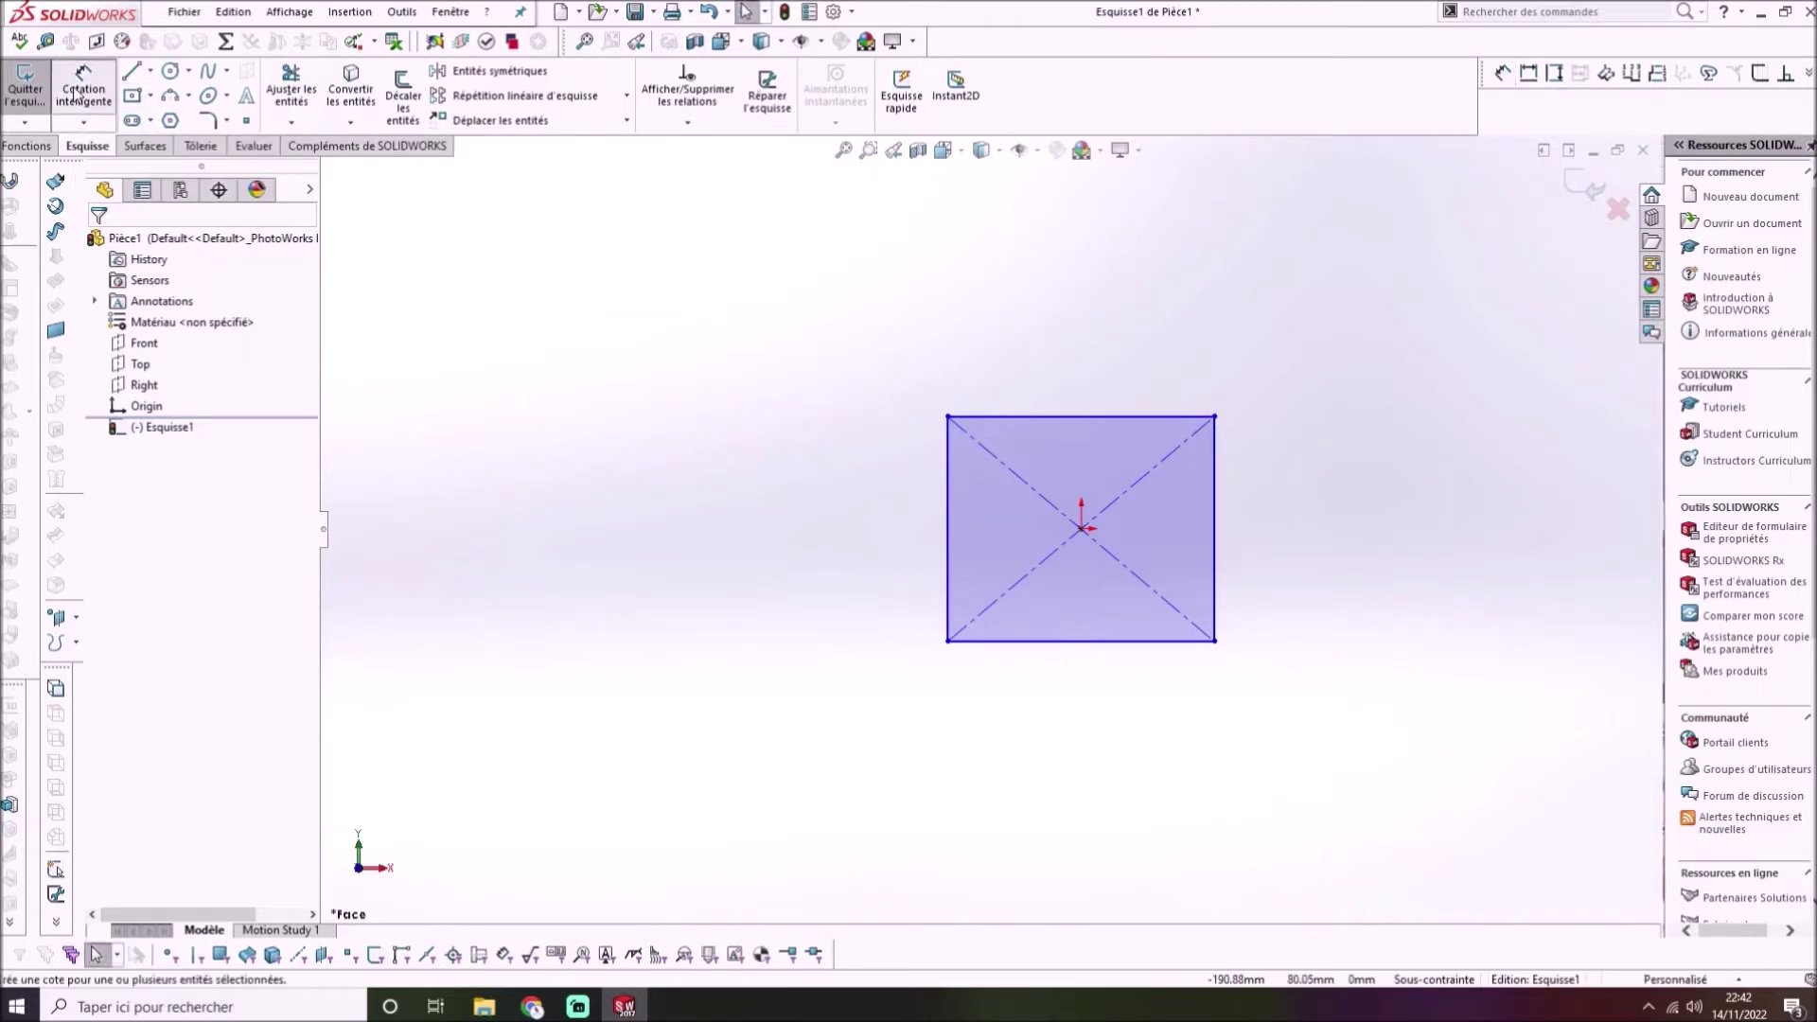
{"action": "left_click", "coordinate": [1122, 417]}
{"action": "left_click", "coordinate": [1104, 354]}
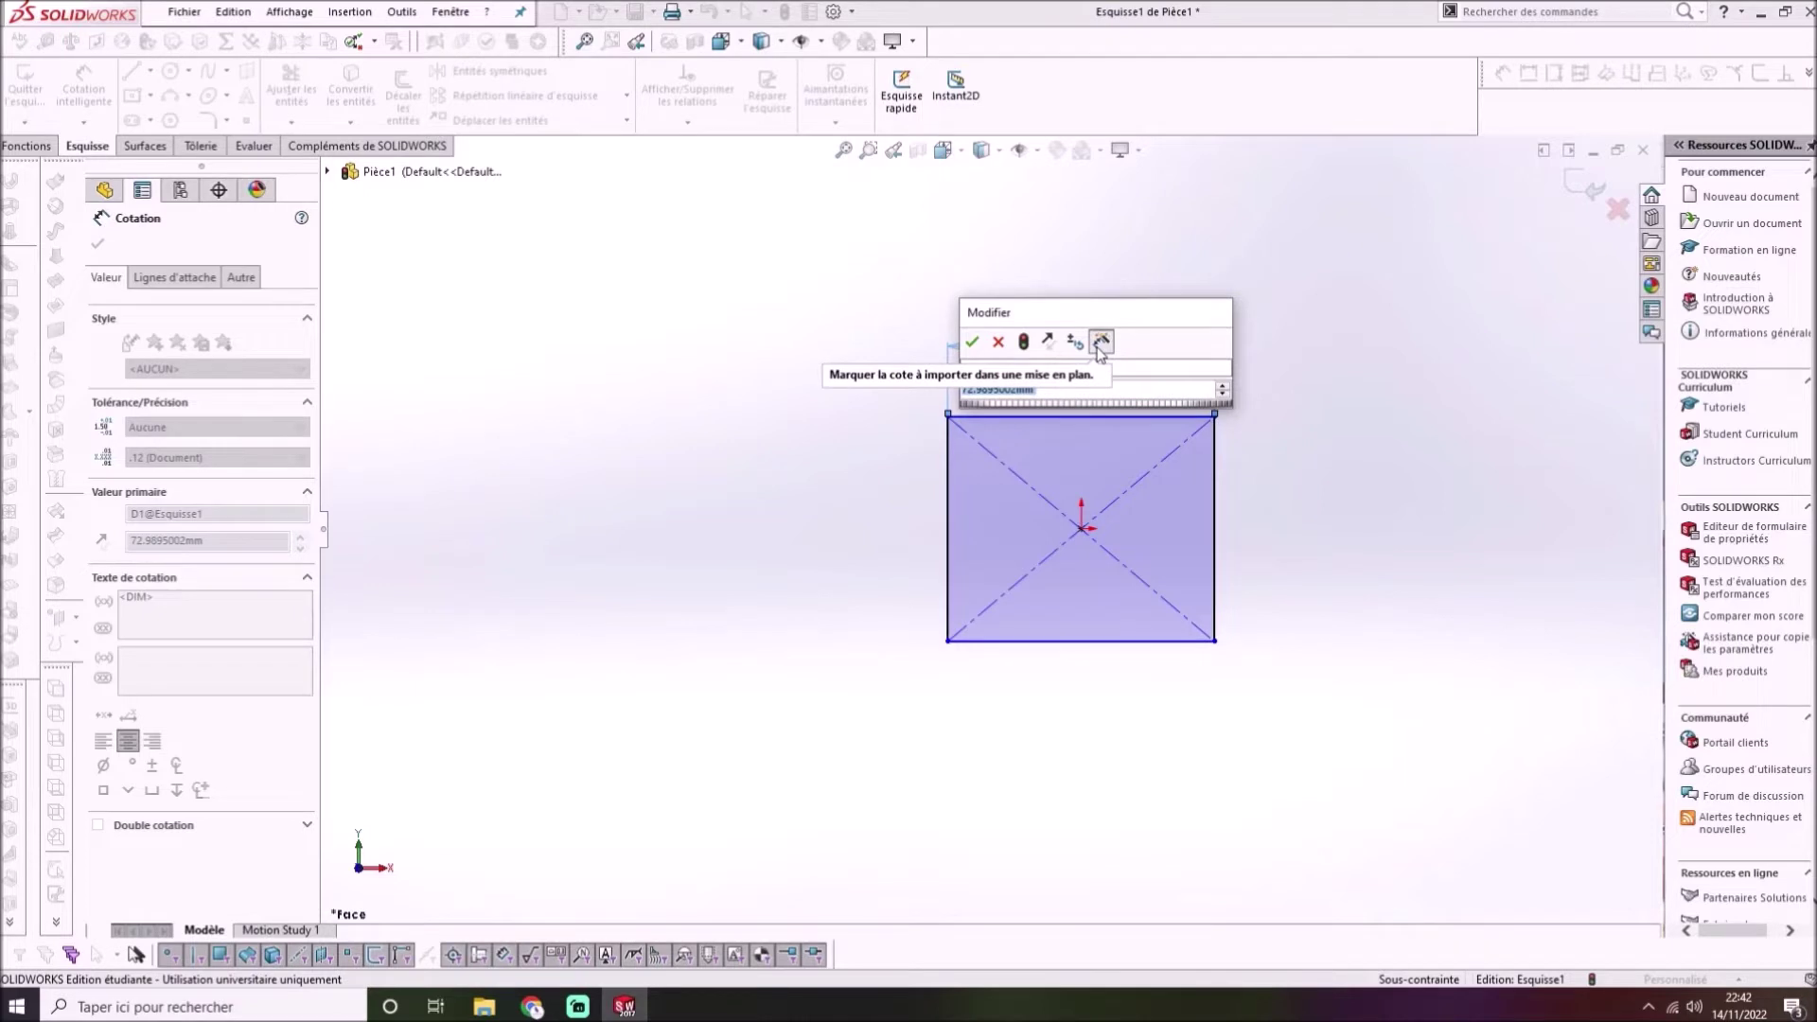
{"action": "type", "text": "264"}
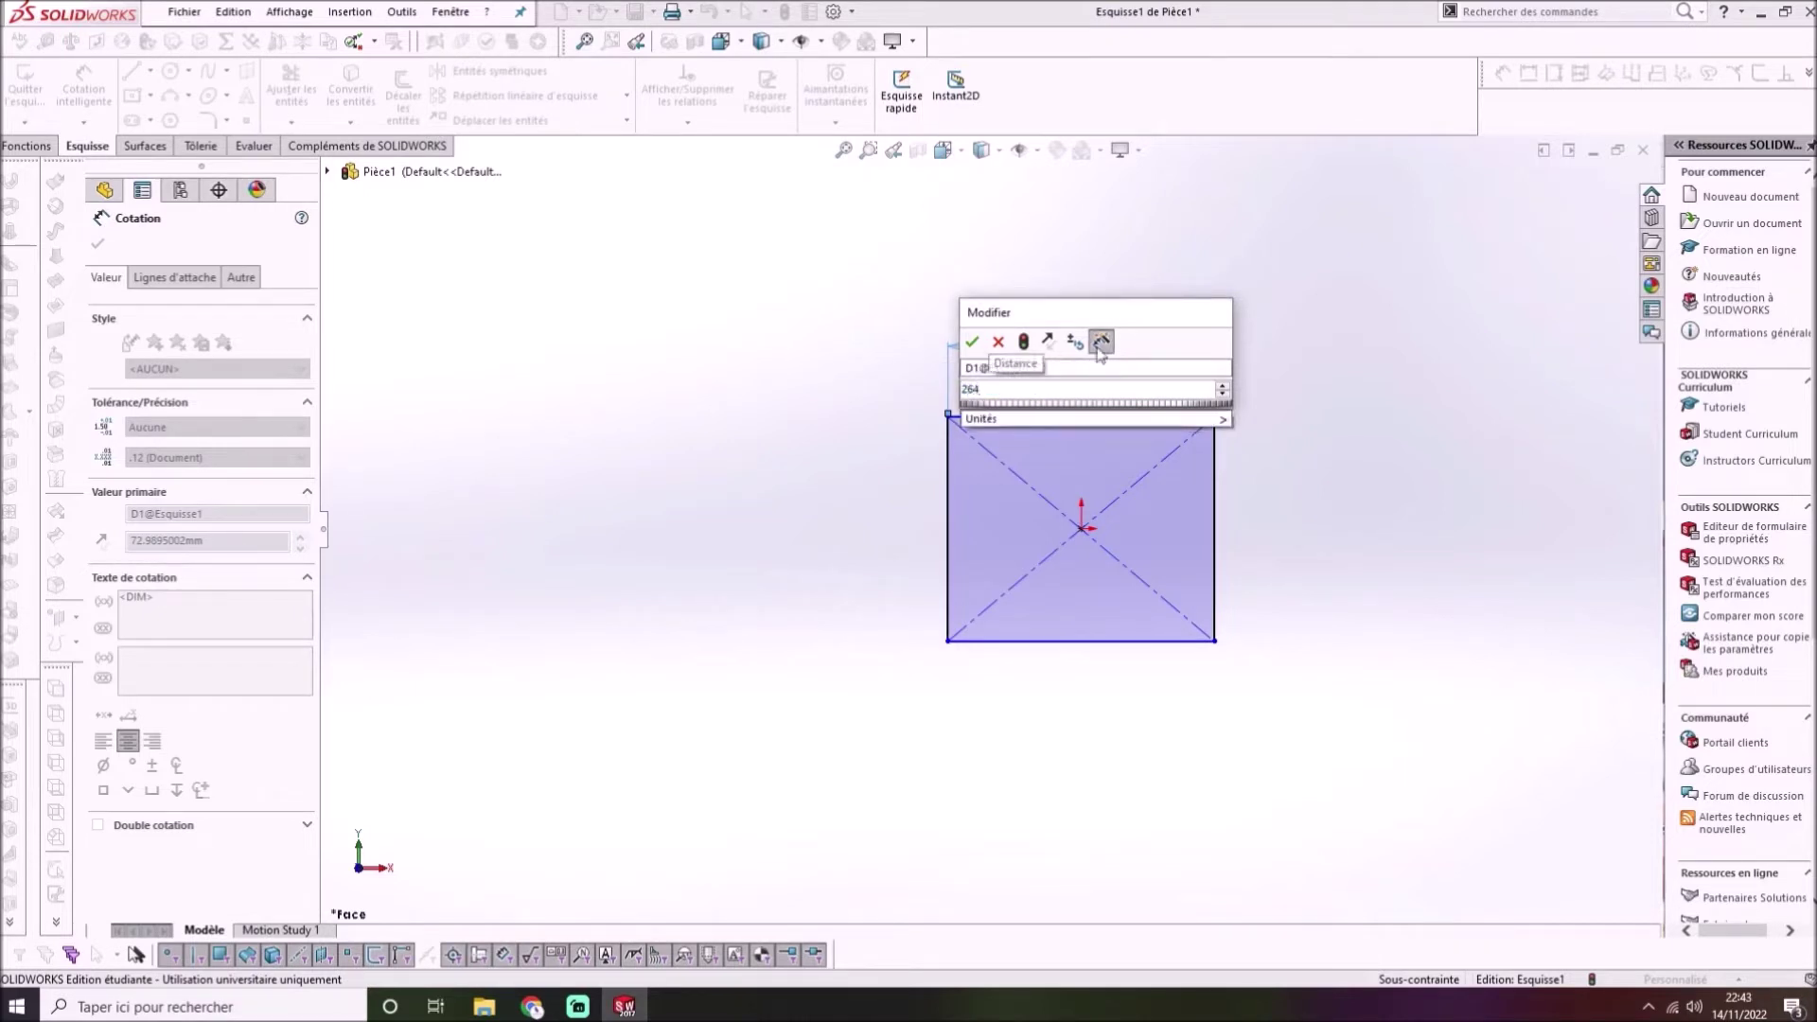
{"action": "left_click", "coordinate": [972, 347]}
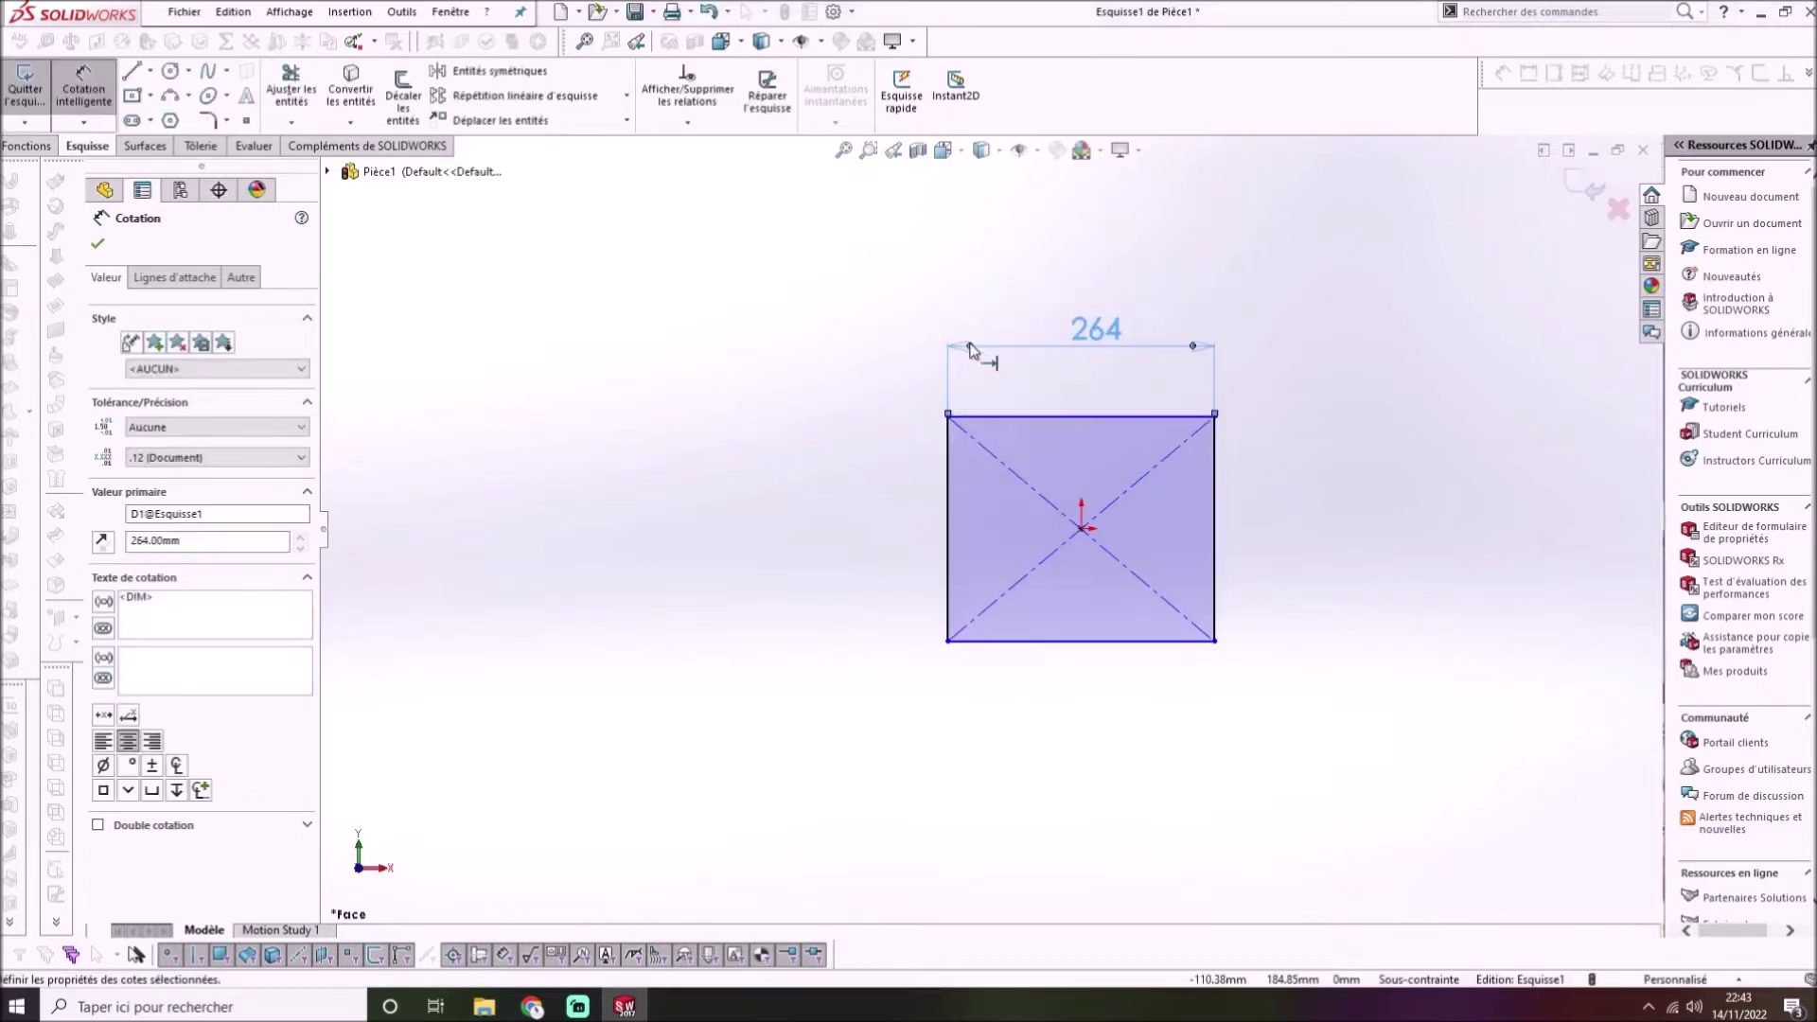
Dimension the rectangle's left edge and set its height to 264 mm
{"action": "left_click", "coordinate": [948, 535]}
{"action": "left_click", "coordinate": [804, 533]}
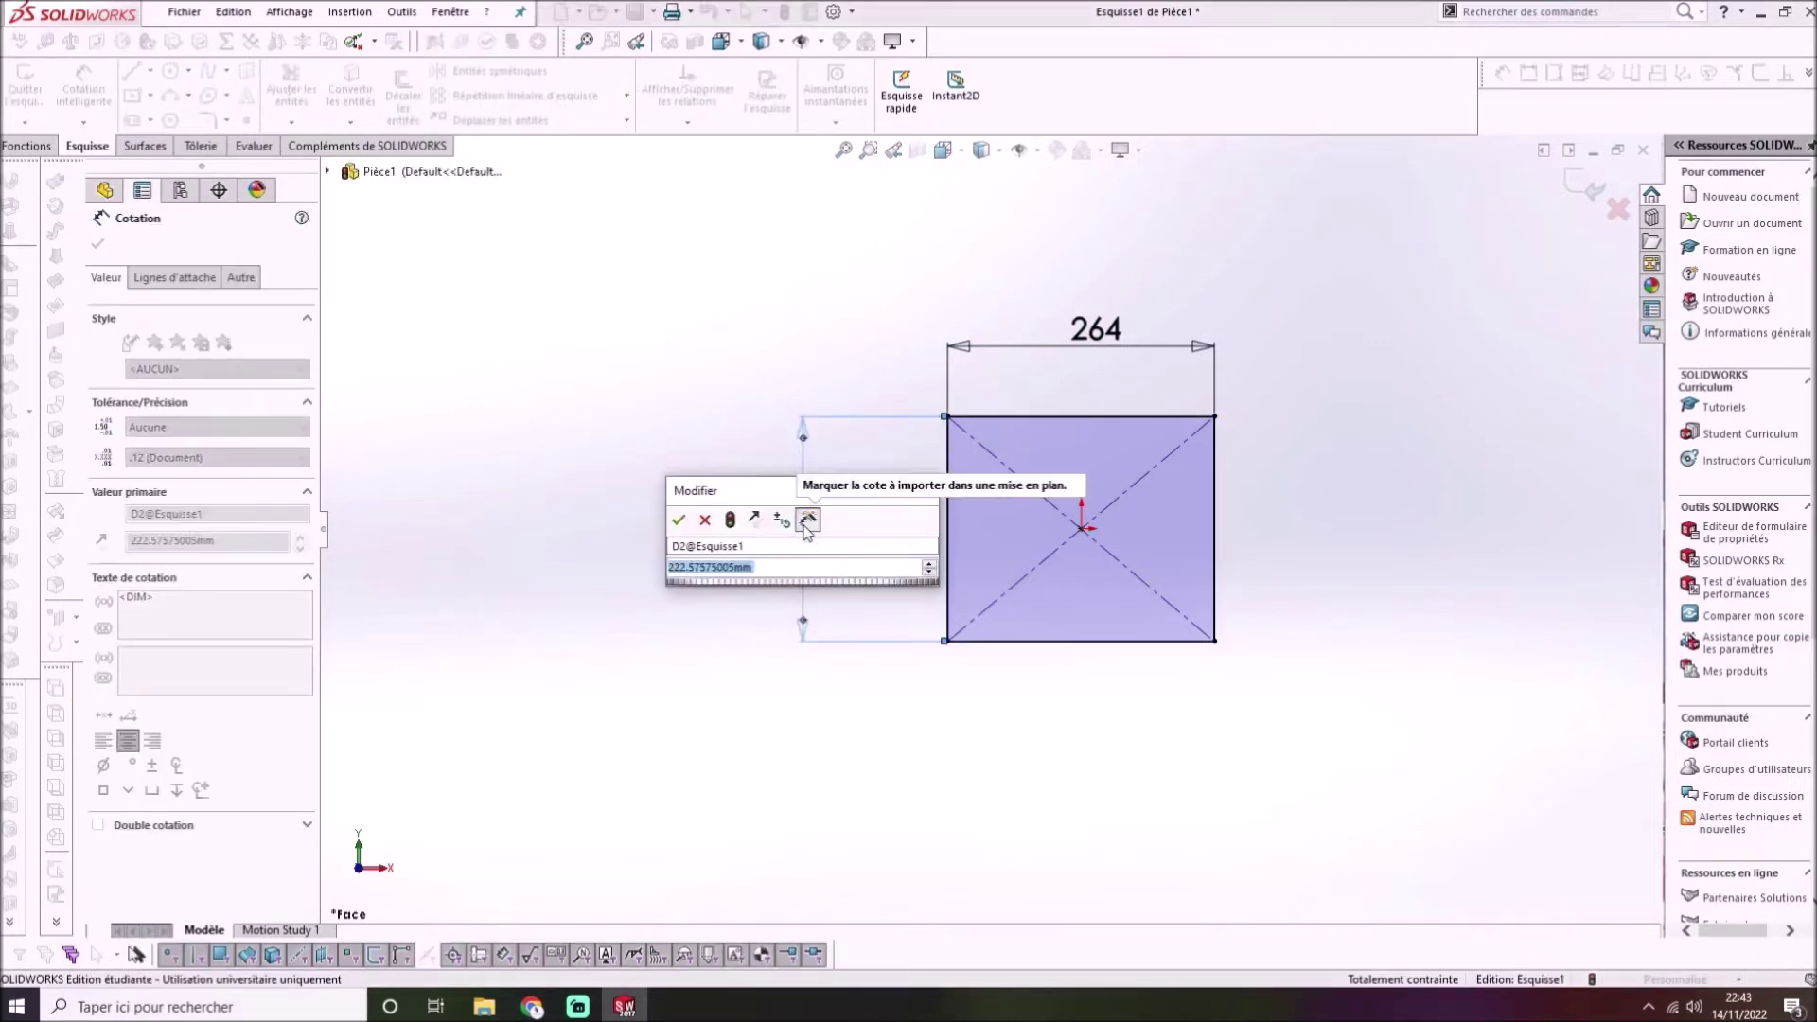
{"action": "type", "text": "264"}
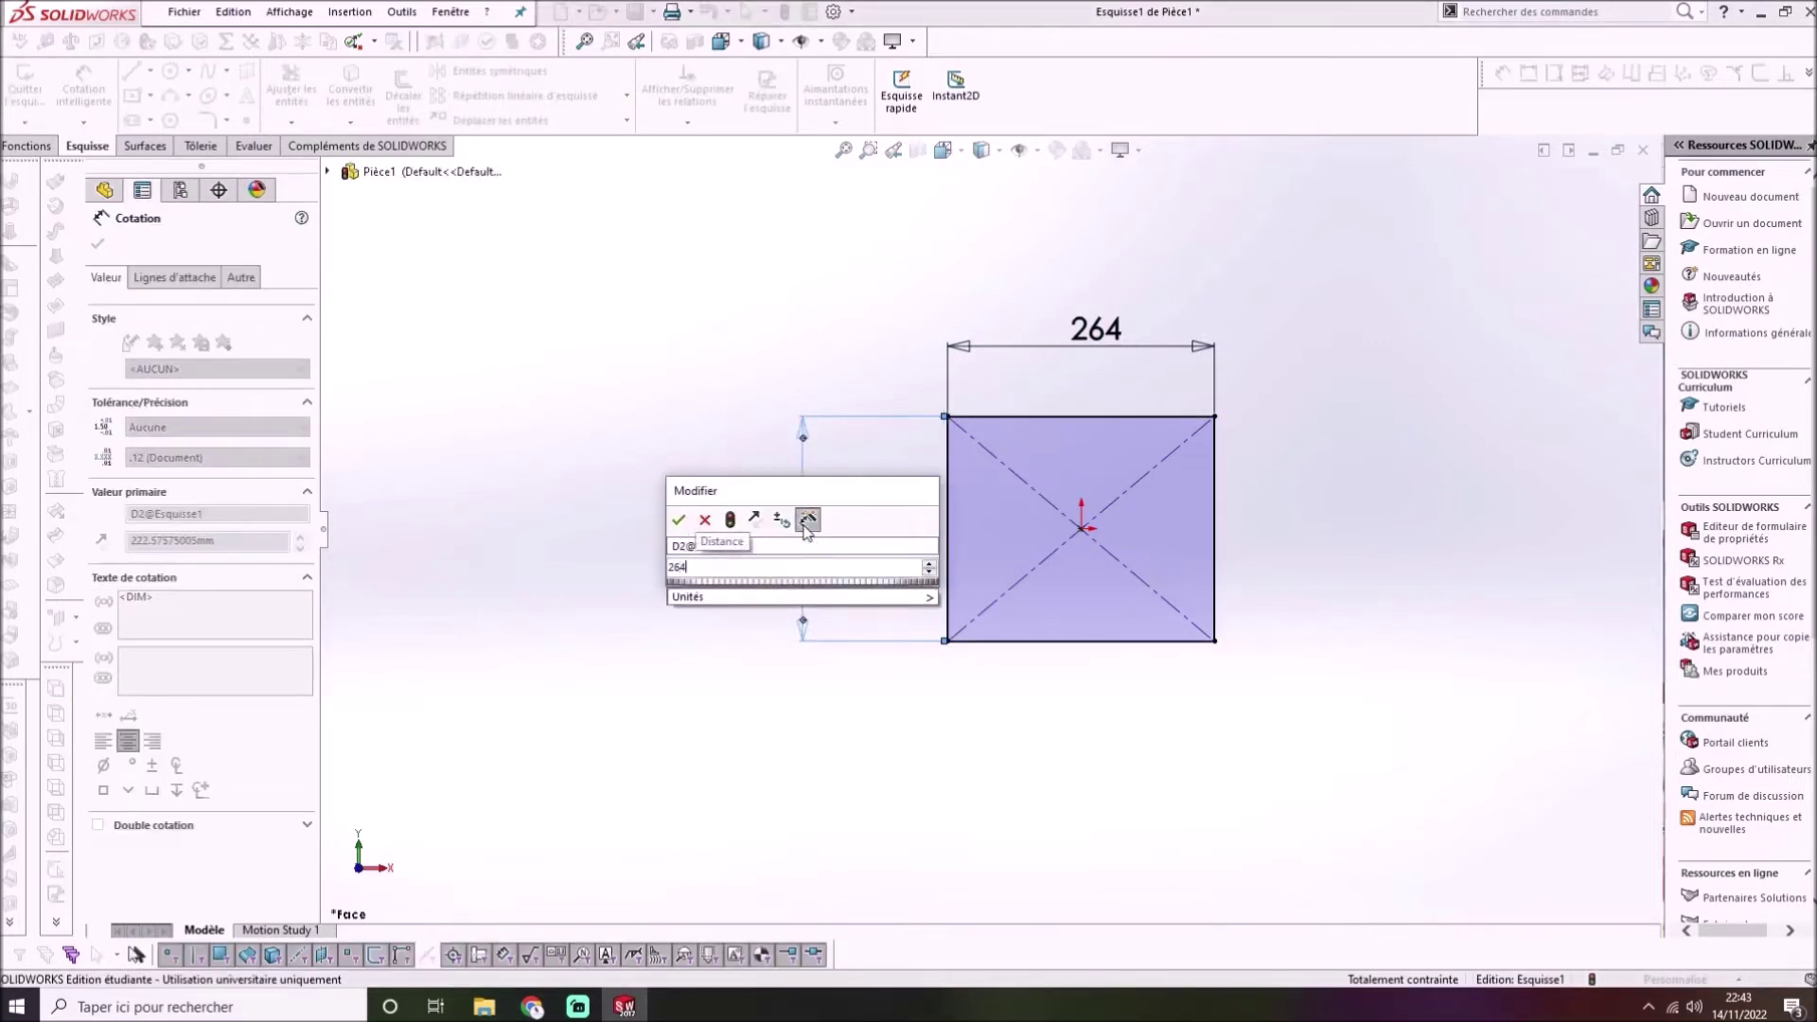
{"action": "left_click", "coordinate": [678, 519]}
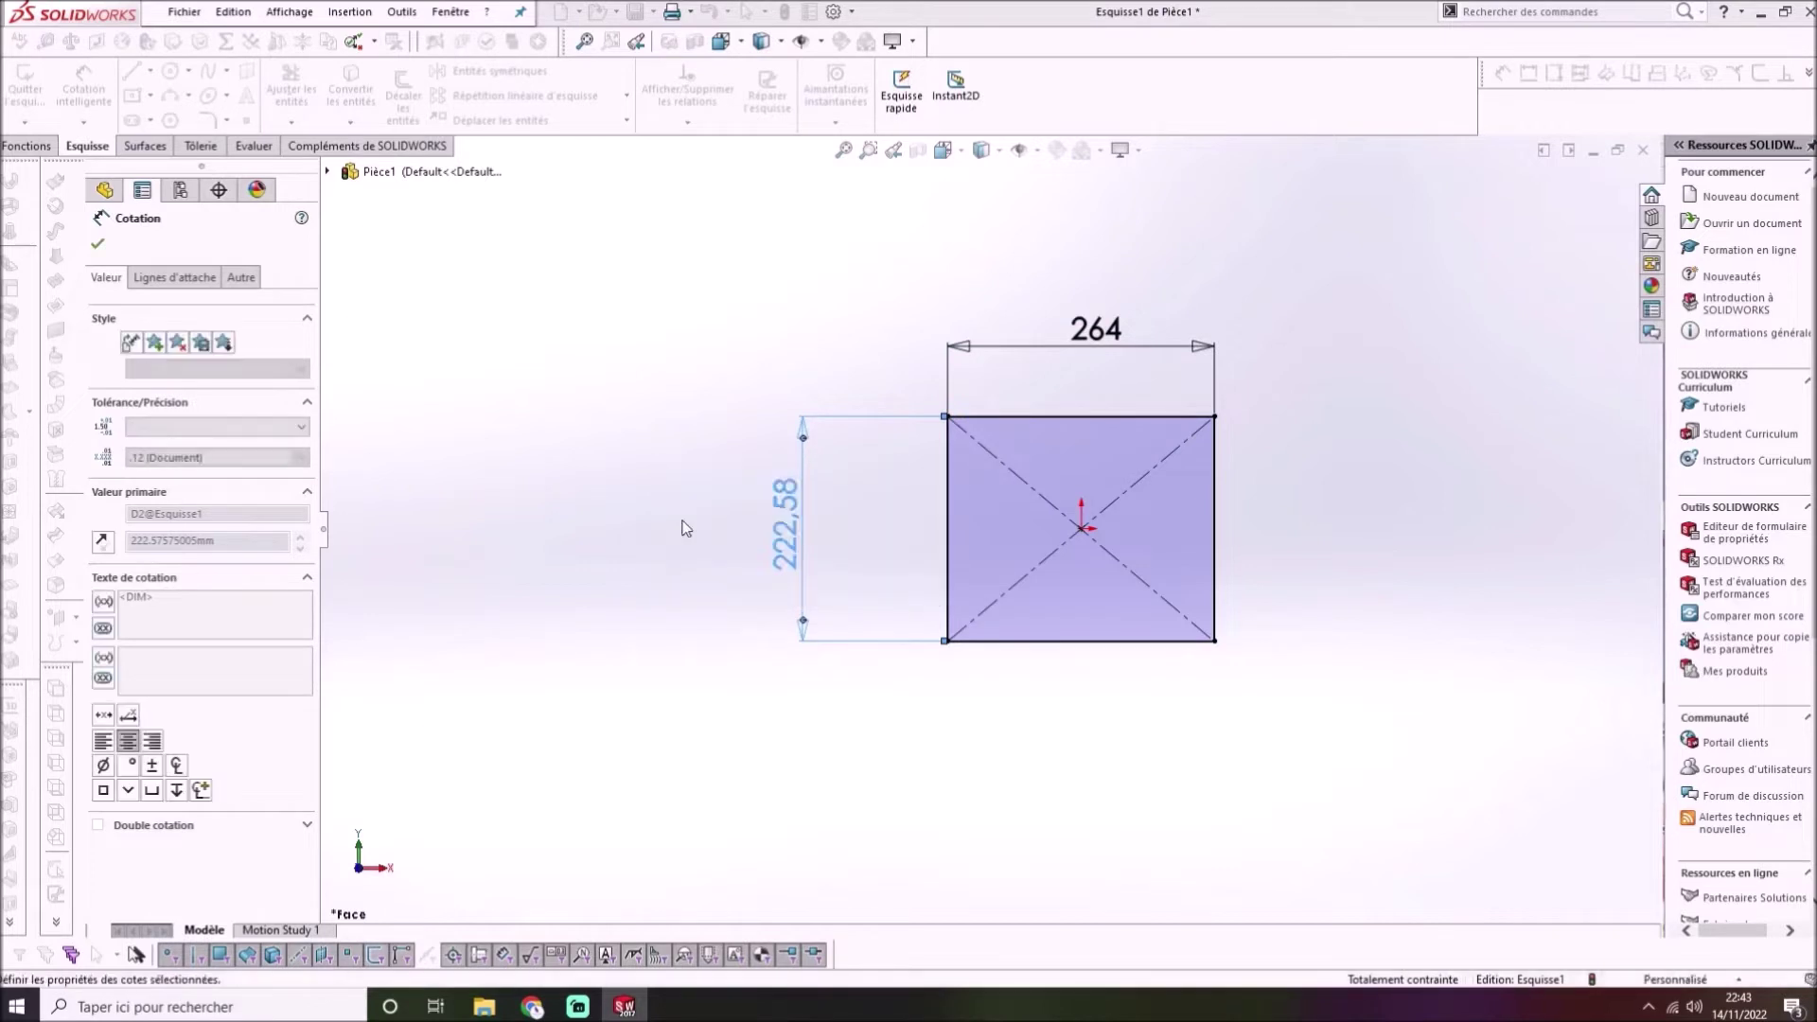
{"action": "left_click", "coordinate": [97, 244]}
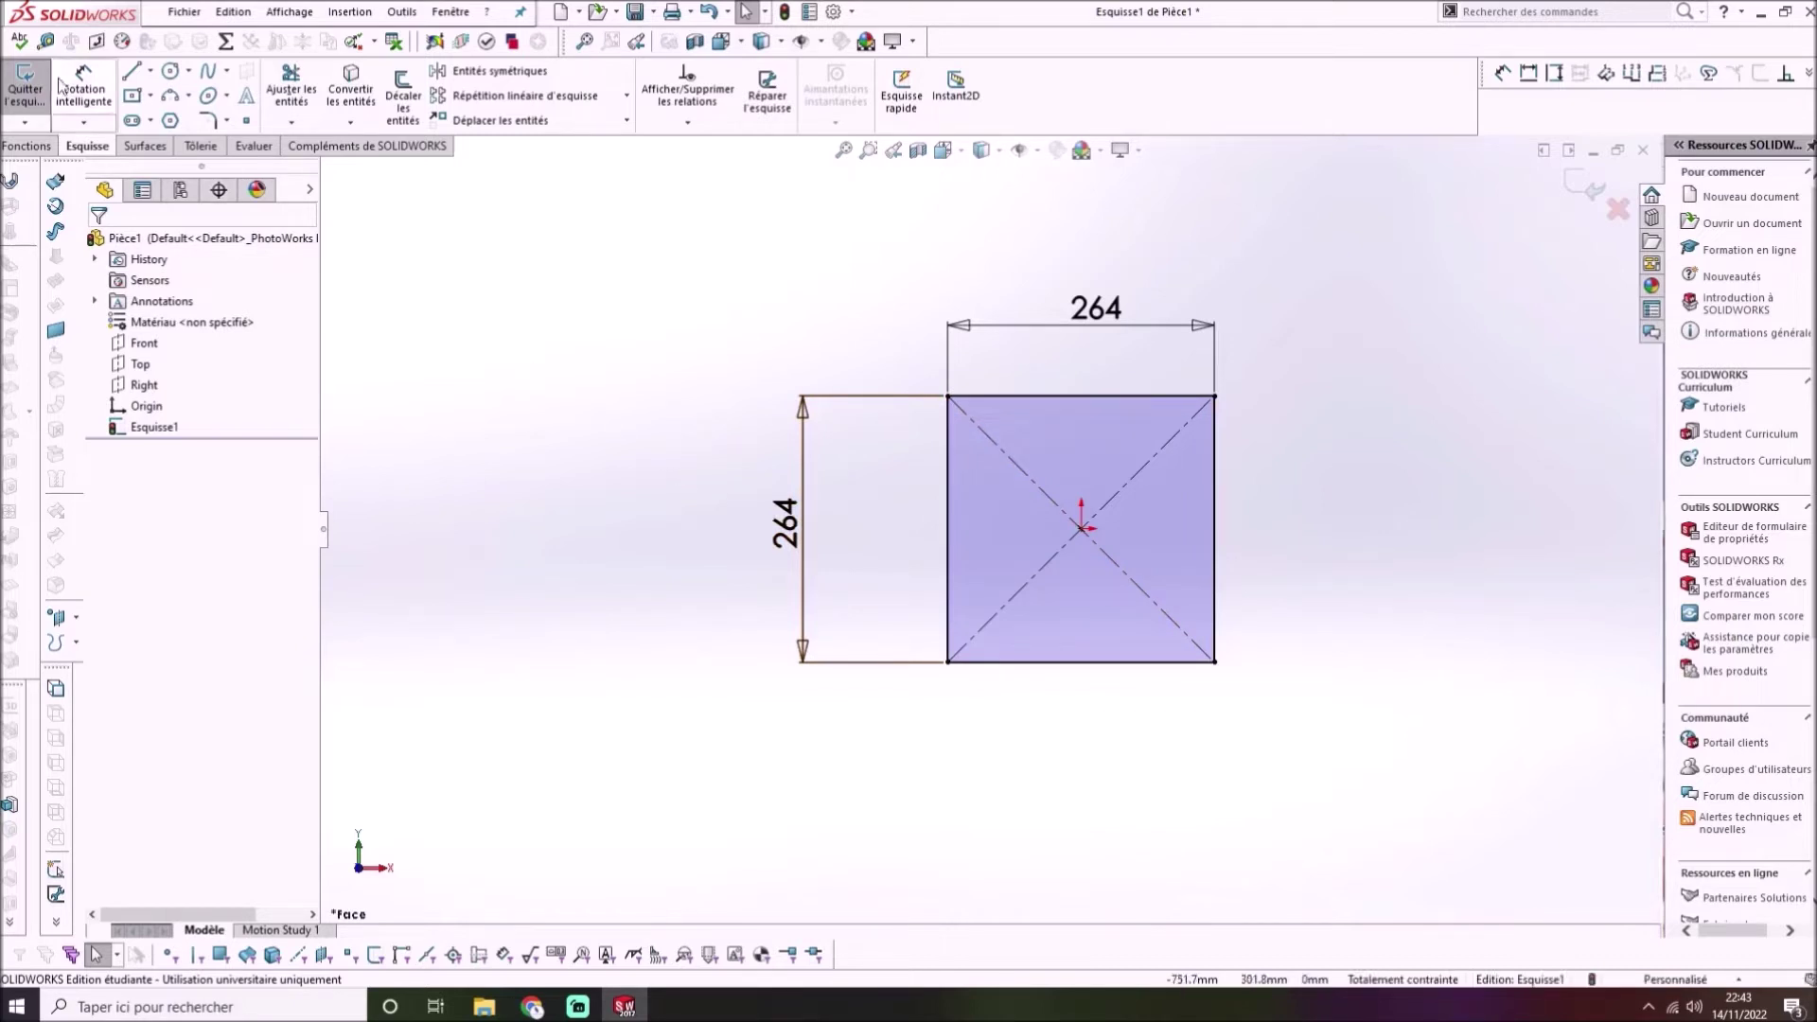
Sketch a small corner rectangle about 30 by 8.5 mm inside the square, near its upper-left corner
{"action": "left_click", "coordinate": [152, 97]}
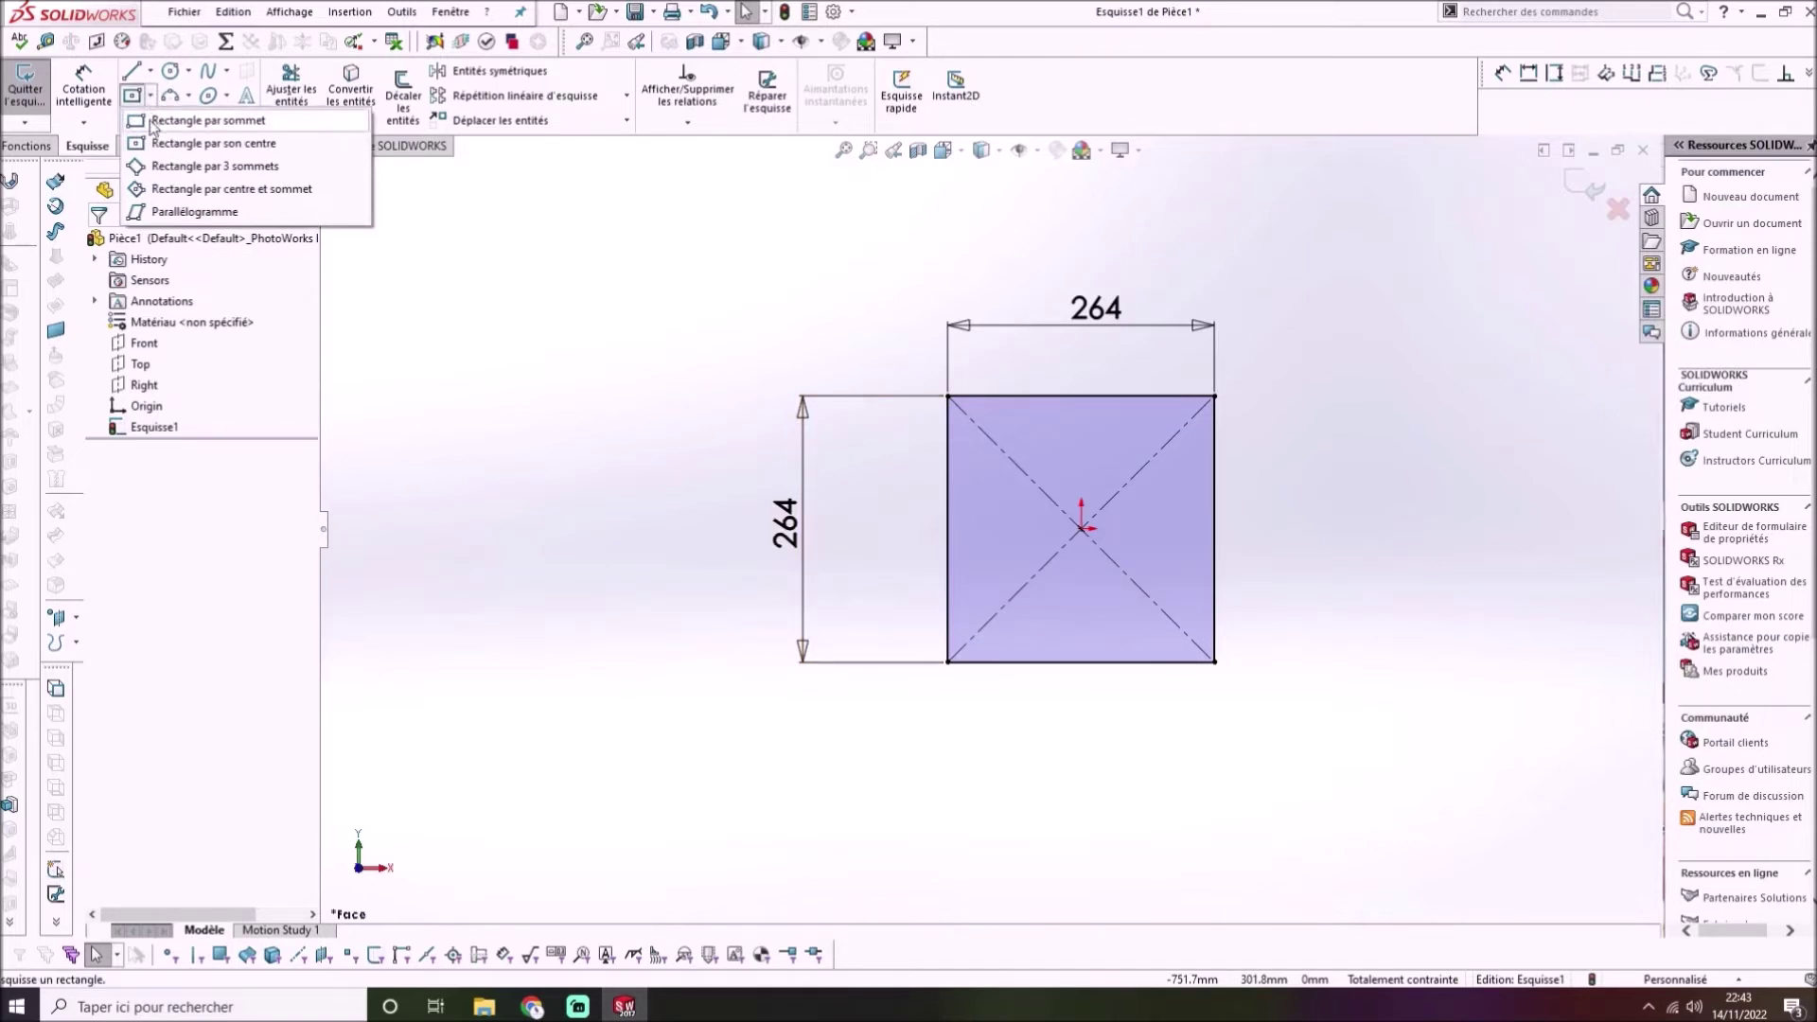
{"action": "left_click", "coordinate": [208, 120]}
{"action": "scroll", "coordinate": [1041, 456], "scroll_direction": "down", "scroll_amount": 2}
{"action": "scroll", "coordinate": [1039, 457], "scroll_direction": "down", "scroll_amount": 2}
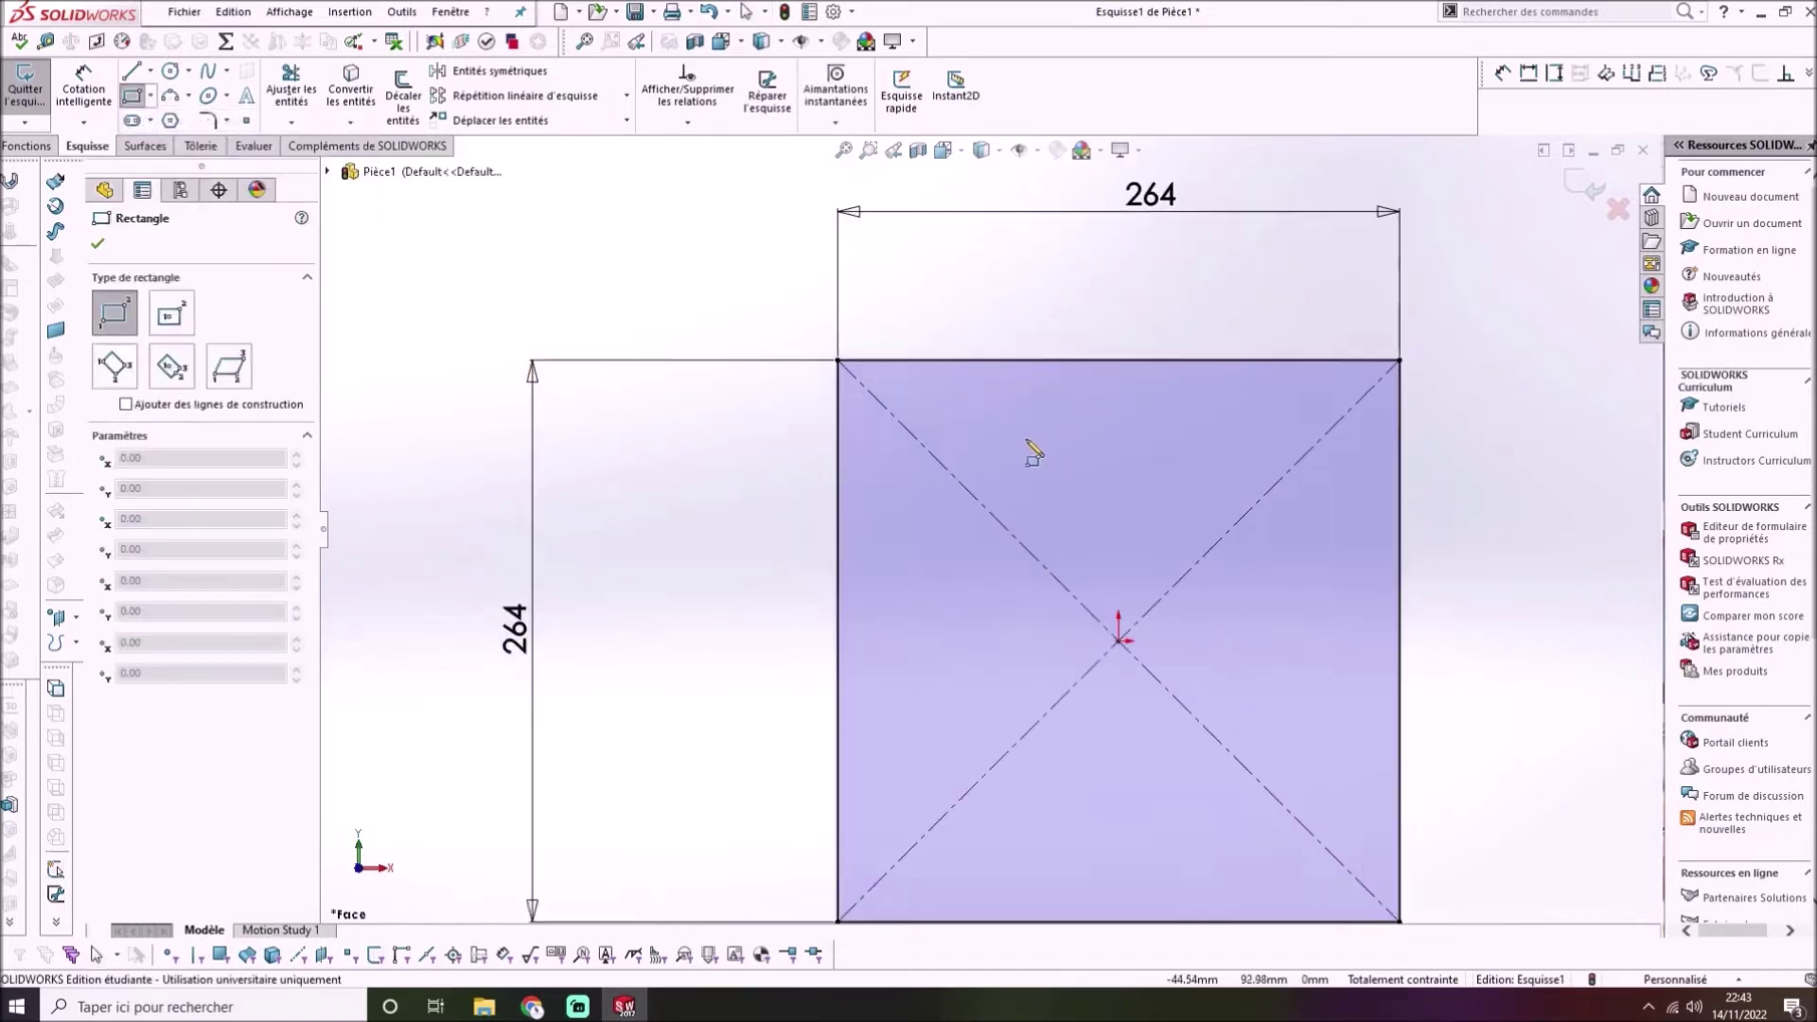
{"action": "left_click", "coordinate": [933, 405]}
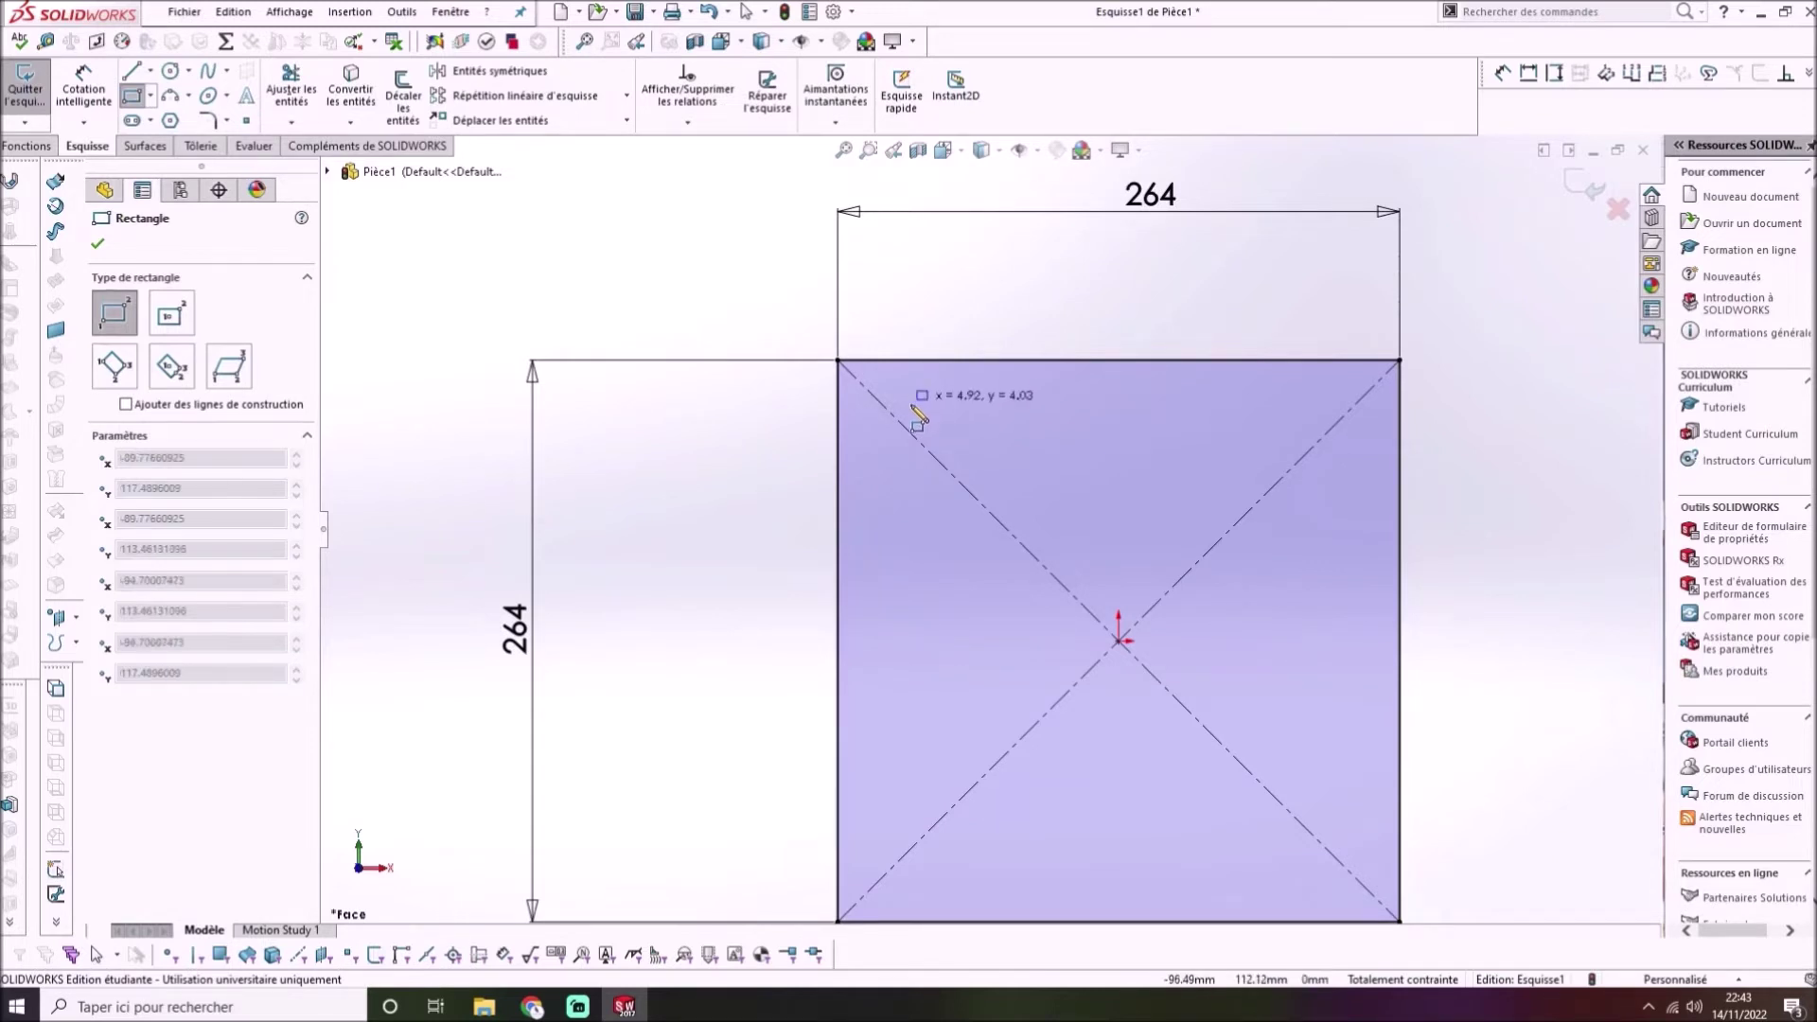
{"action": "left_click", "coordinate": [865, 414]}
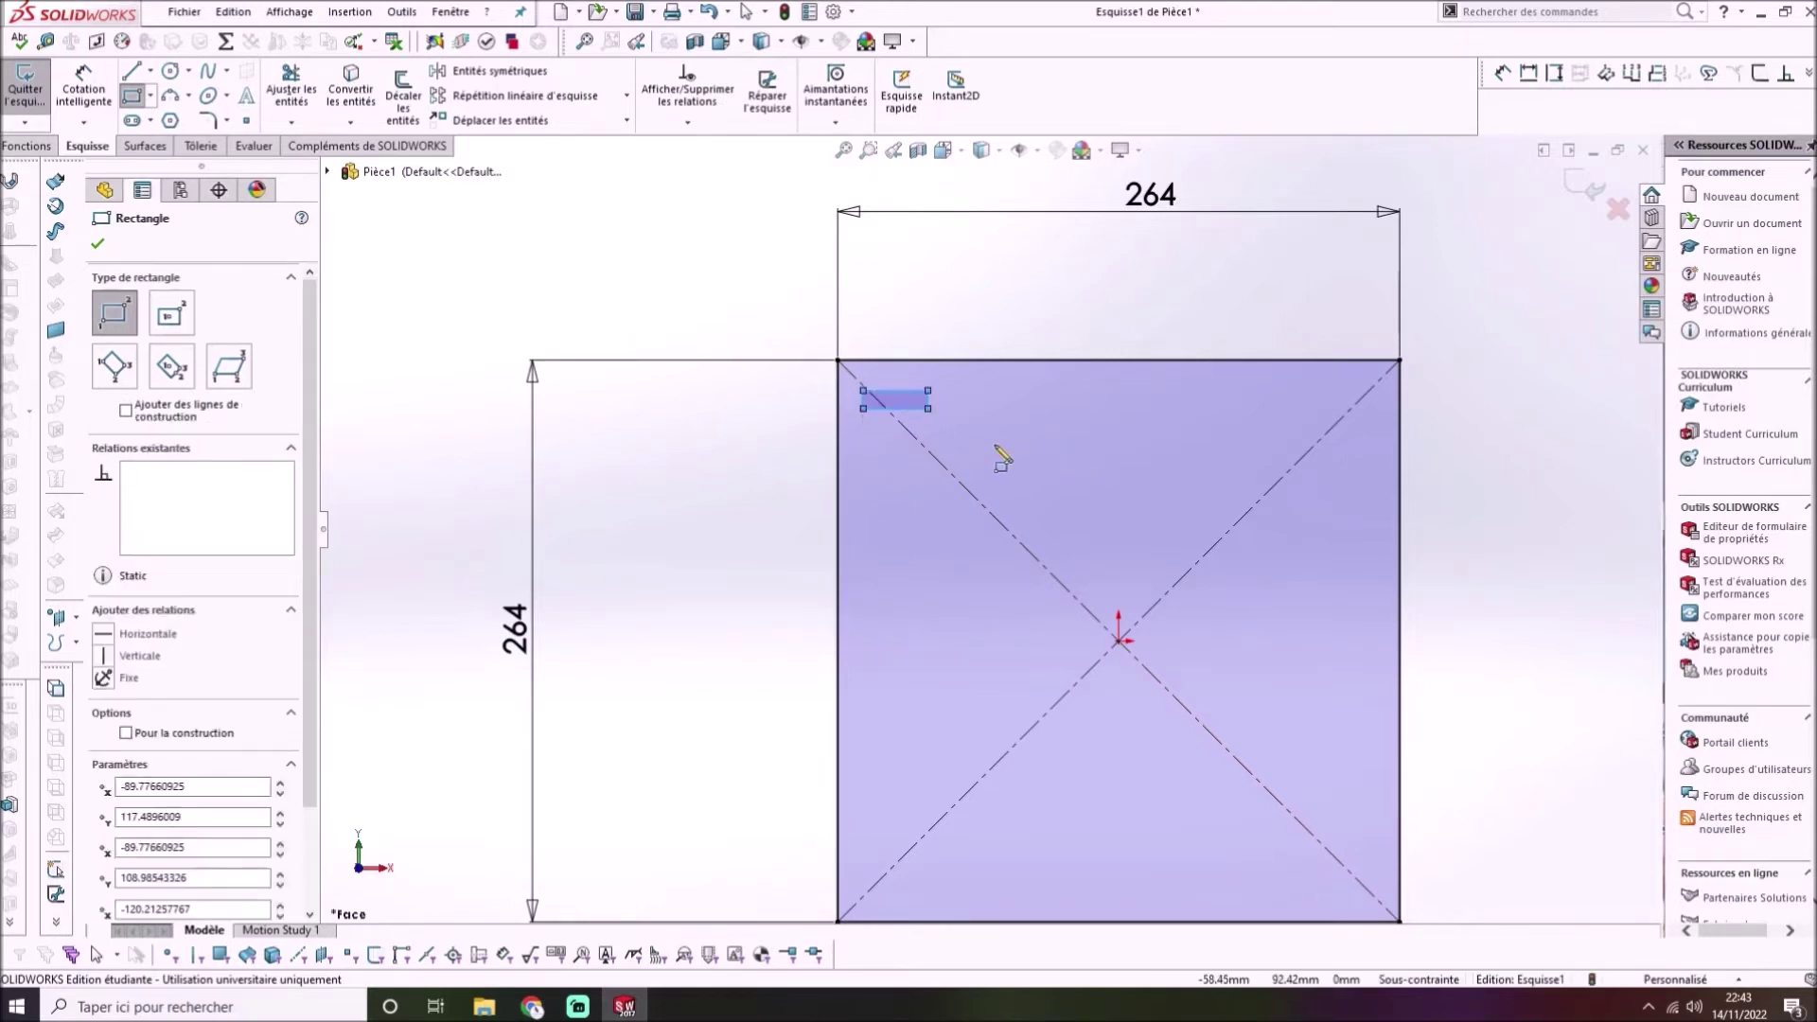
{"action": "left_click", "coordinate": [97, 244]}
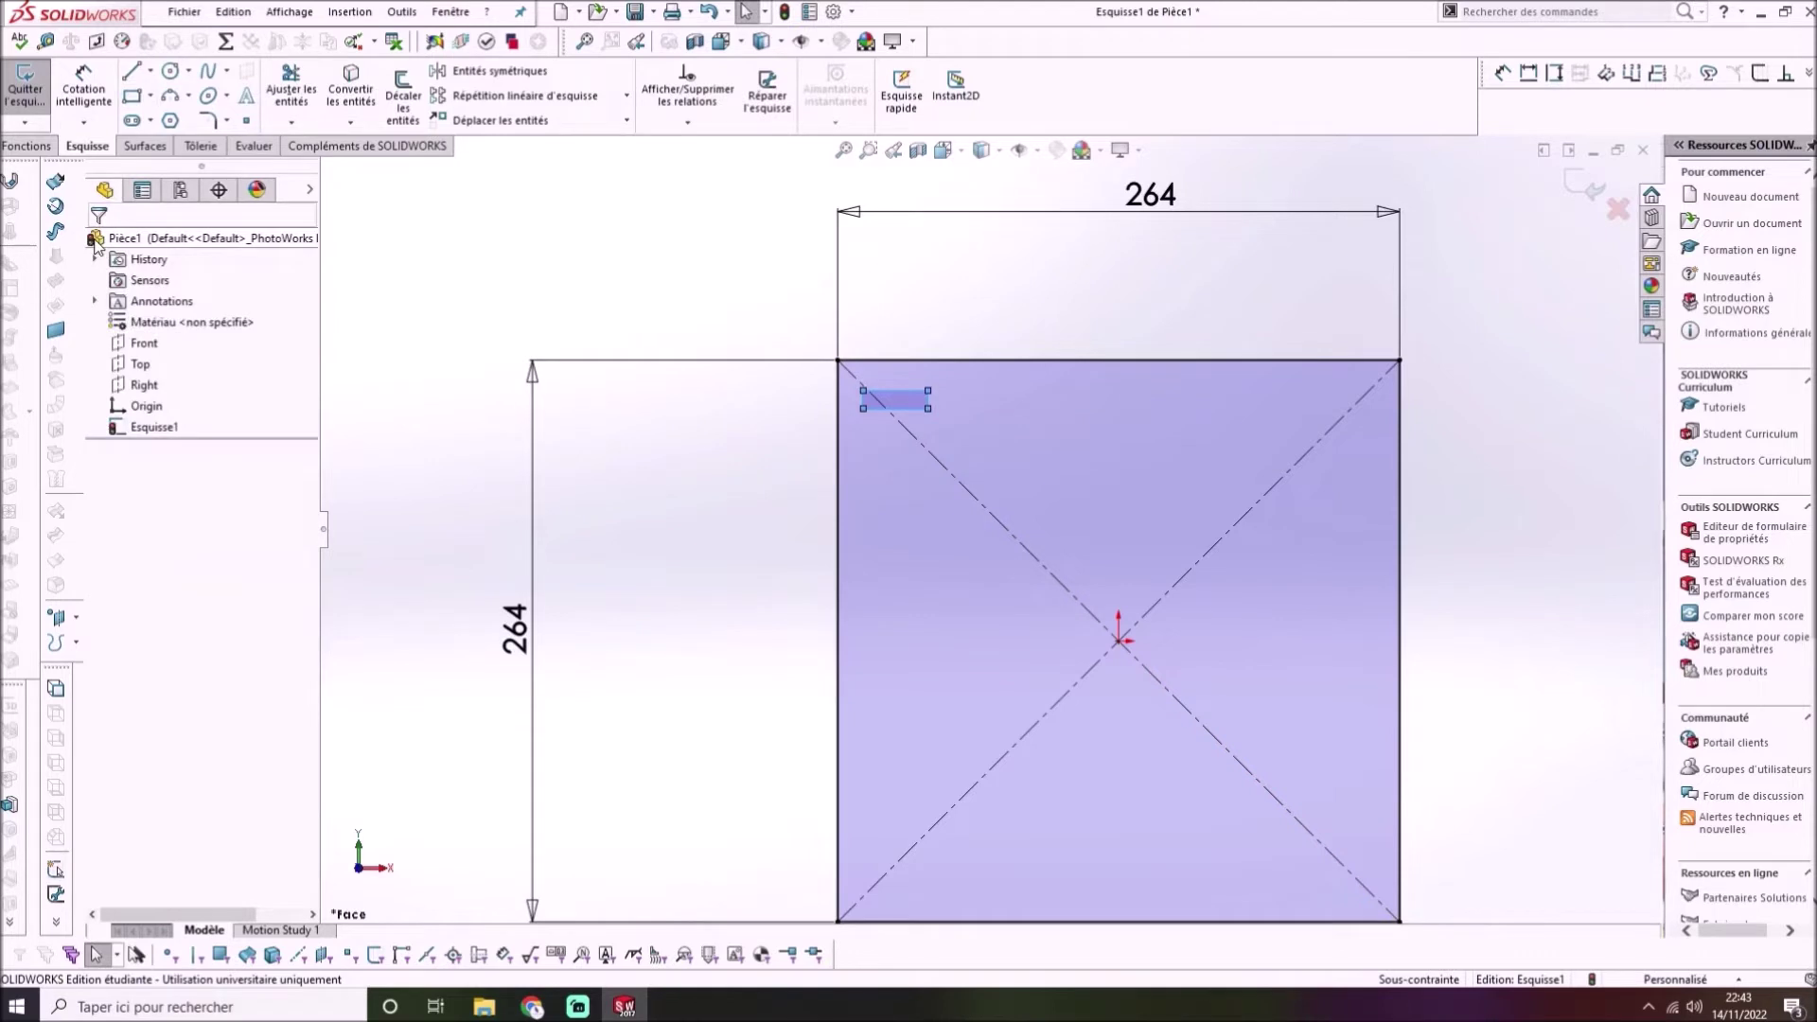
Dimension the distance from the midpoint of the small rectangle's right edge to its lower edge as 6 mm
{"action": "left_click", "coordinate": [94, 97]}
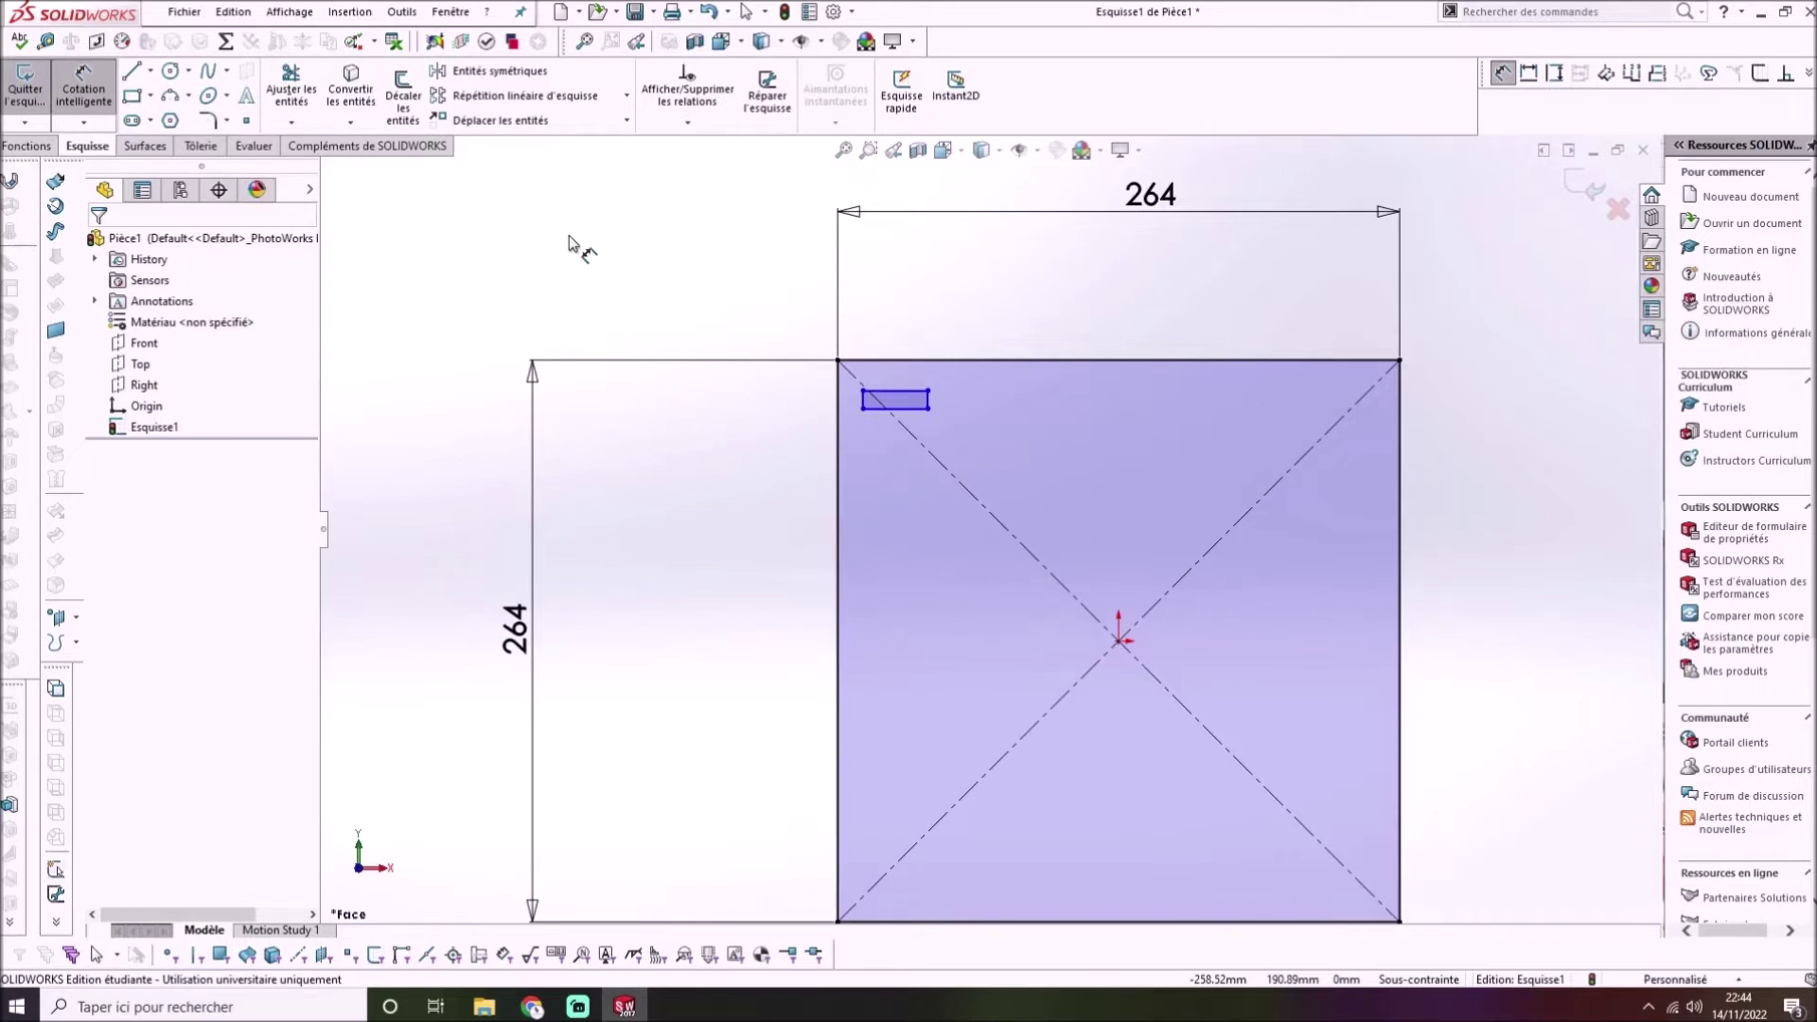
{"action": "left_click", "coordinate": [929, 403]}
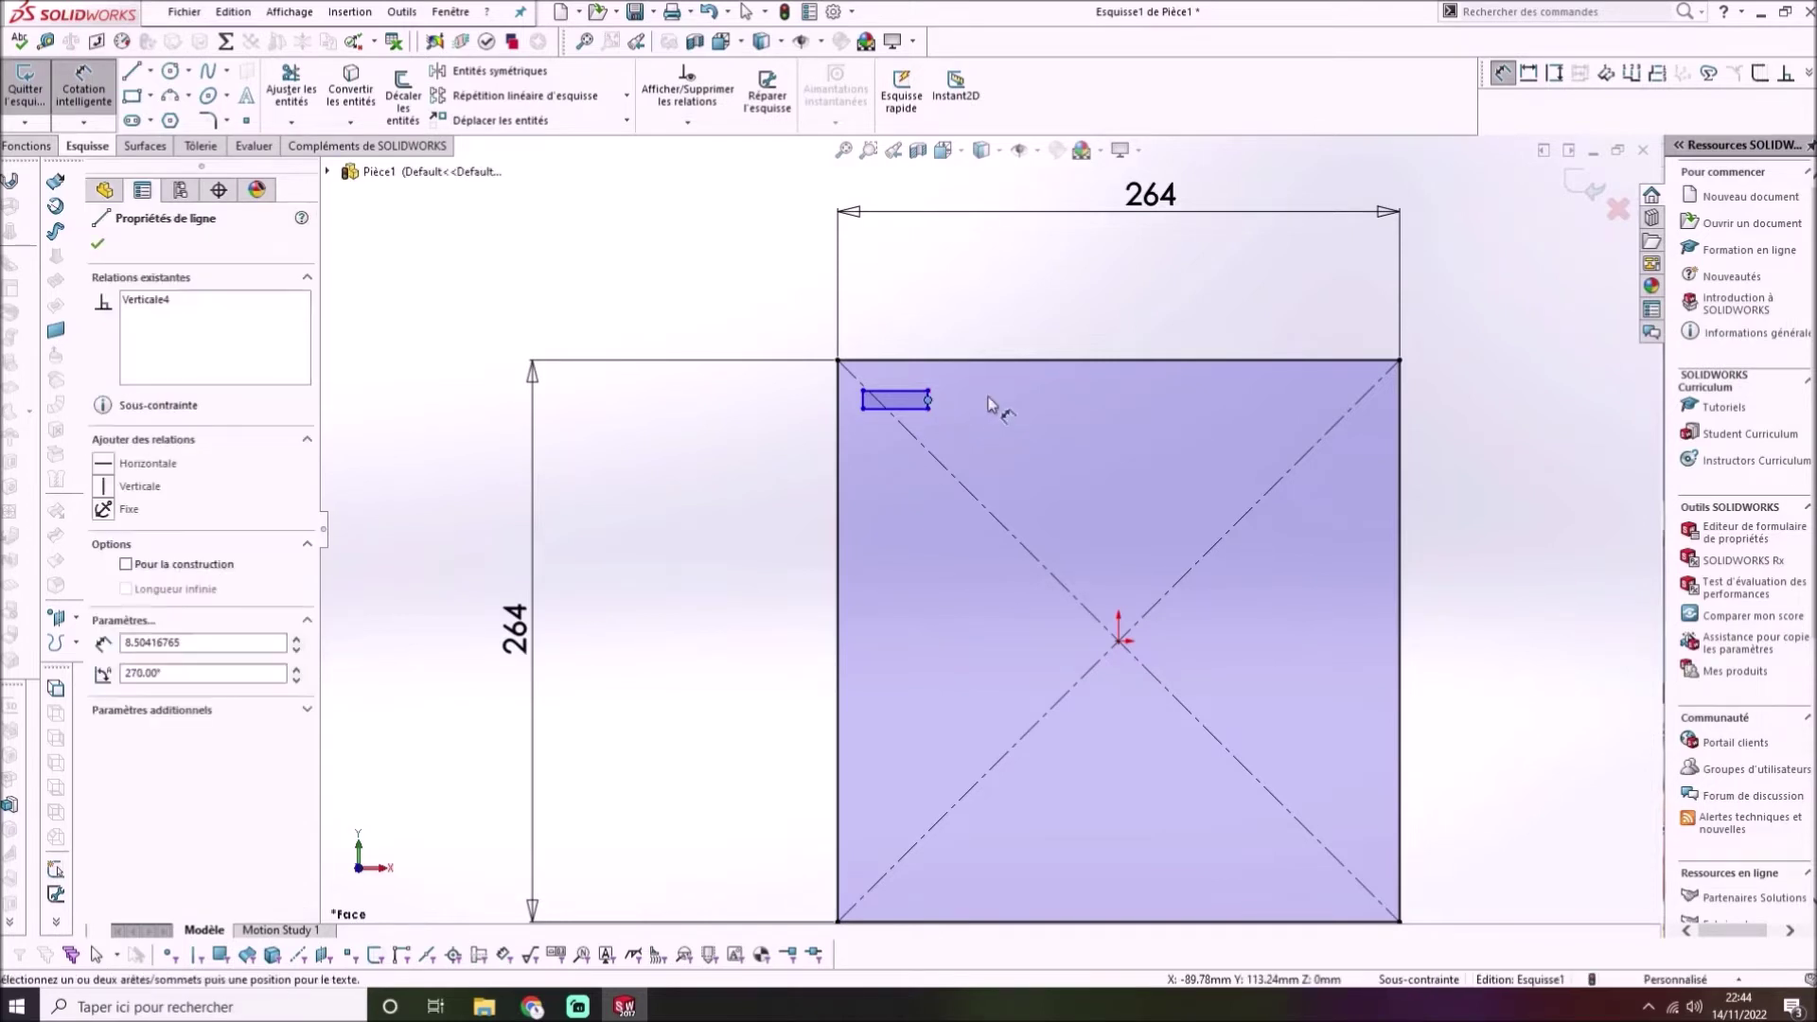
{"action": "key", "text": "Escape"}
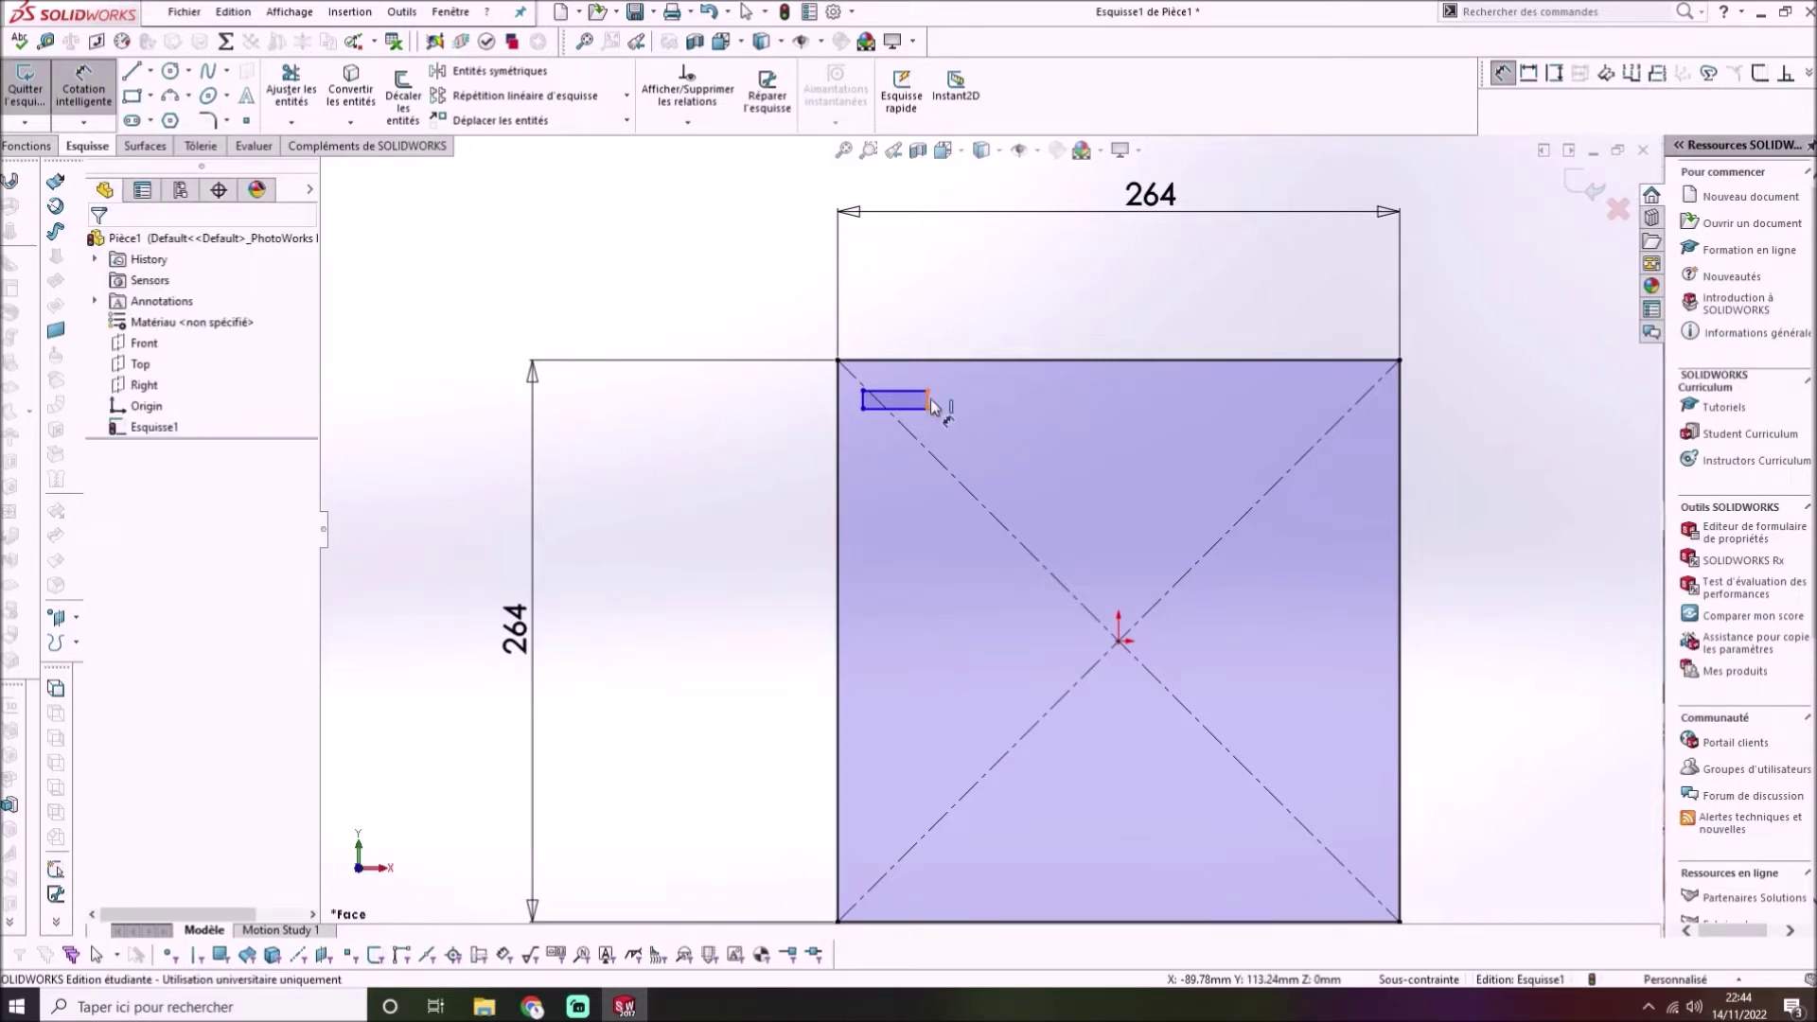
{"action": "left_click", "coordinate": [929, 403]}
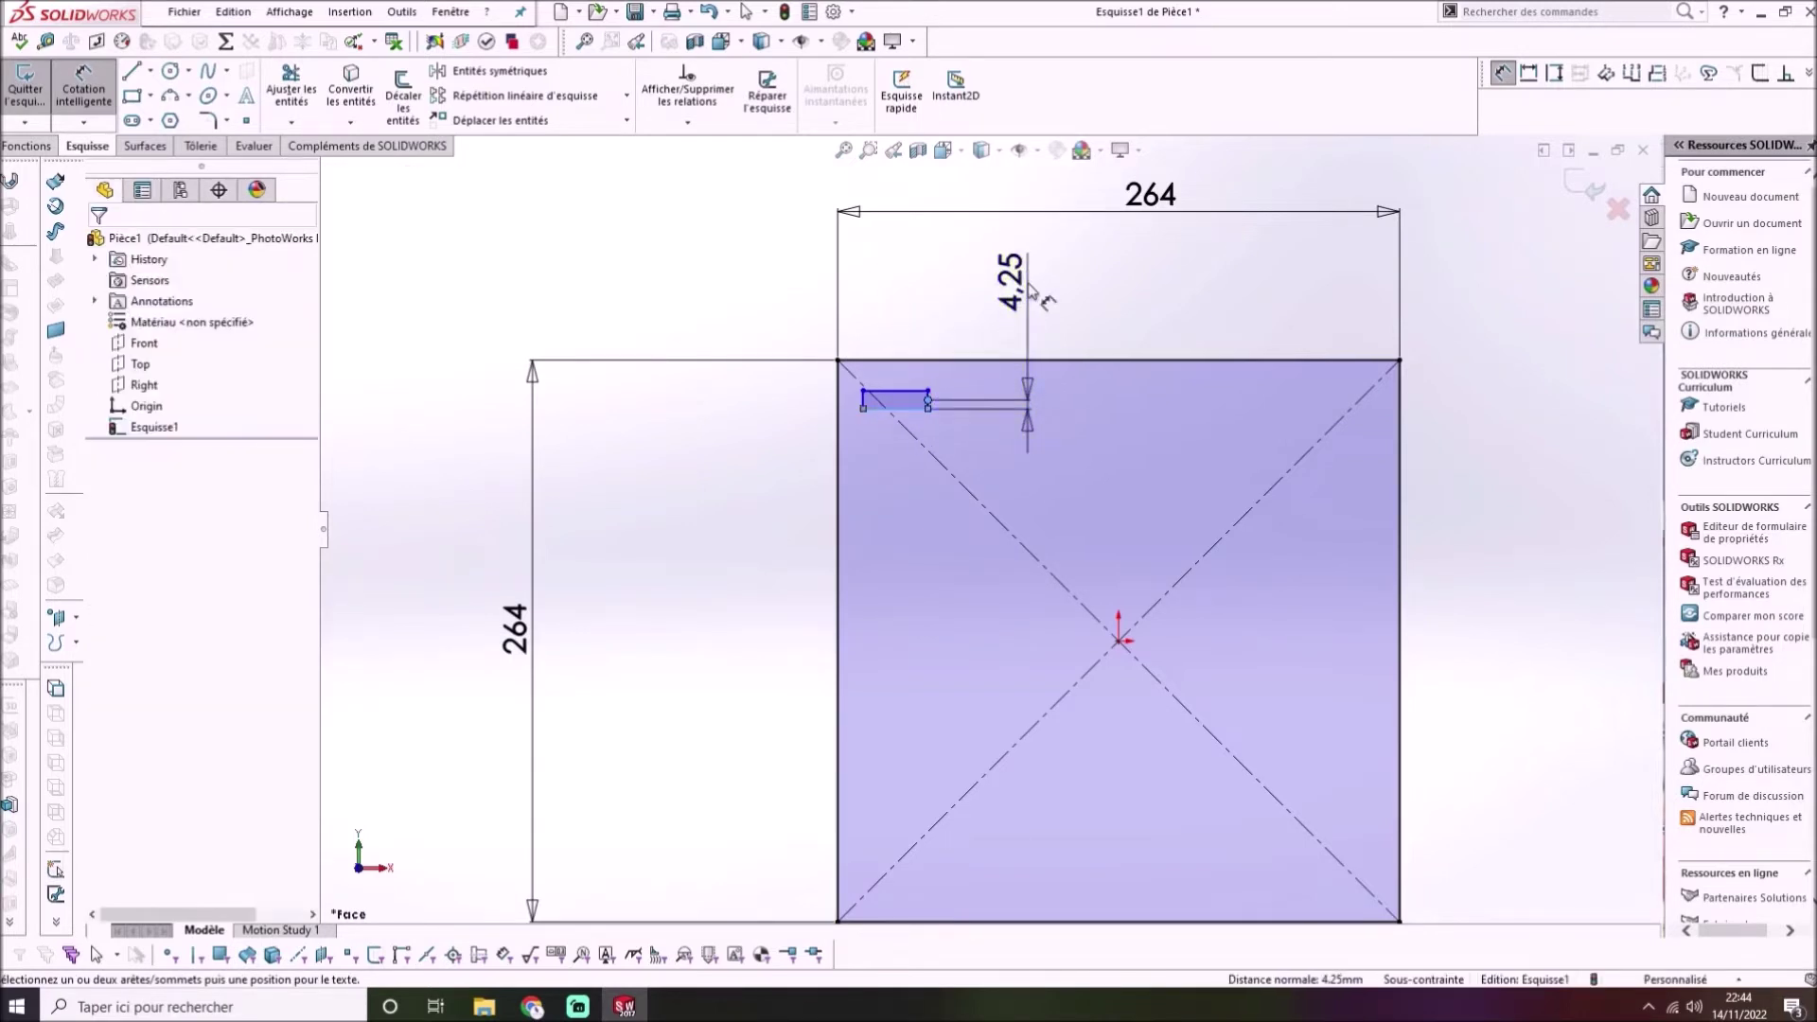
{"action": "left_click", "coordinate": [1032, 291]}
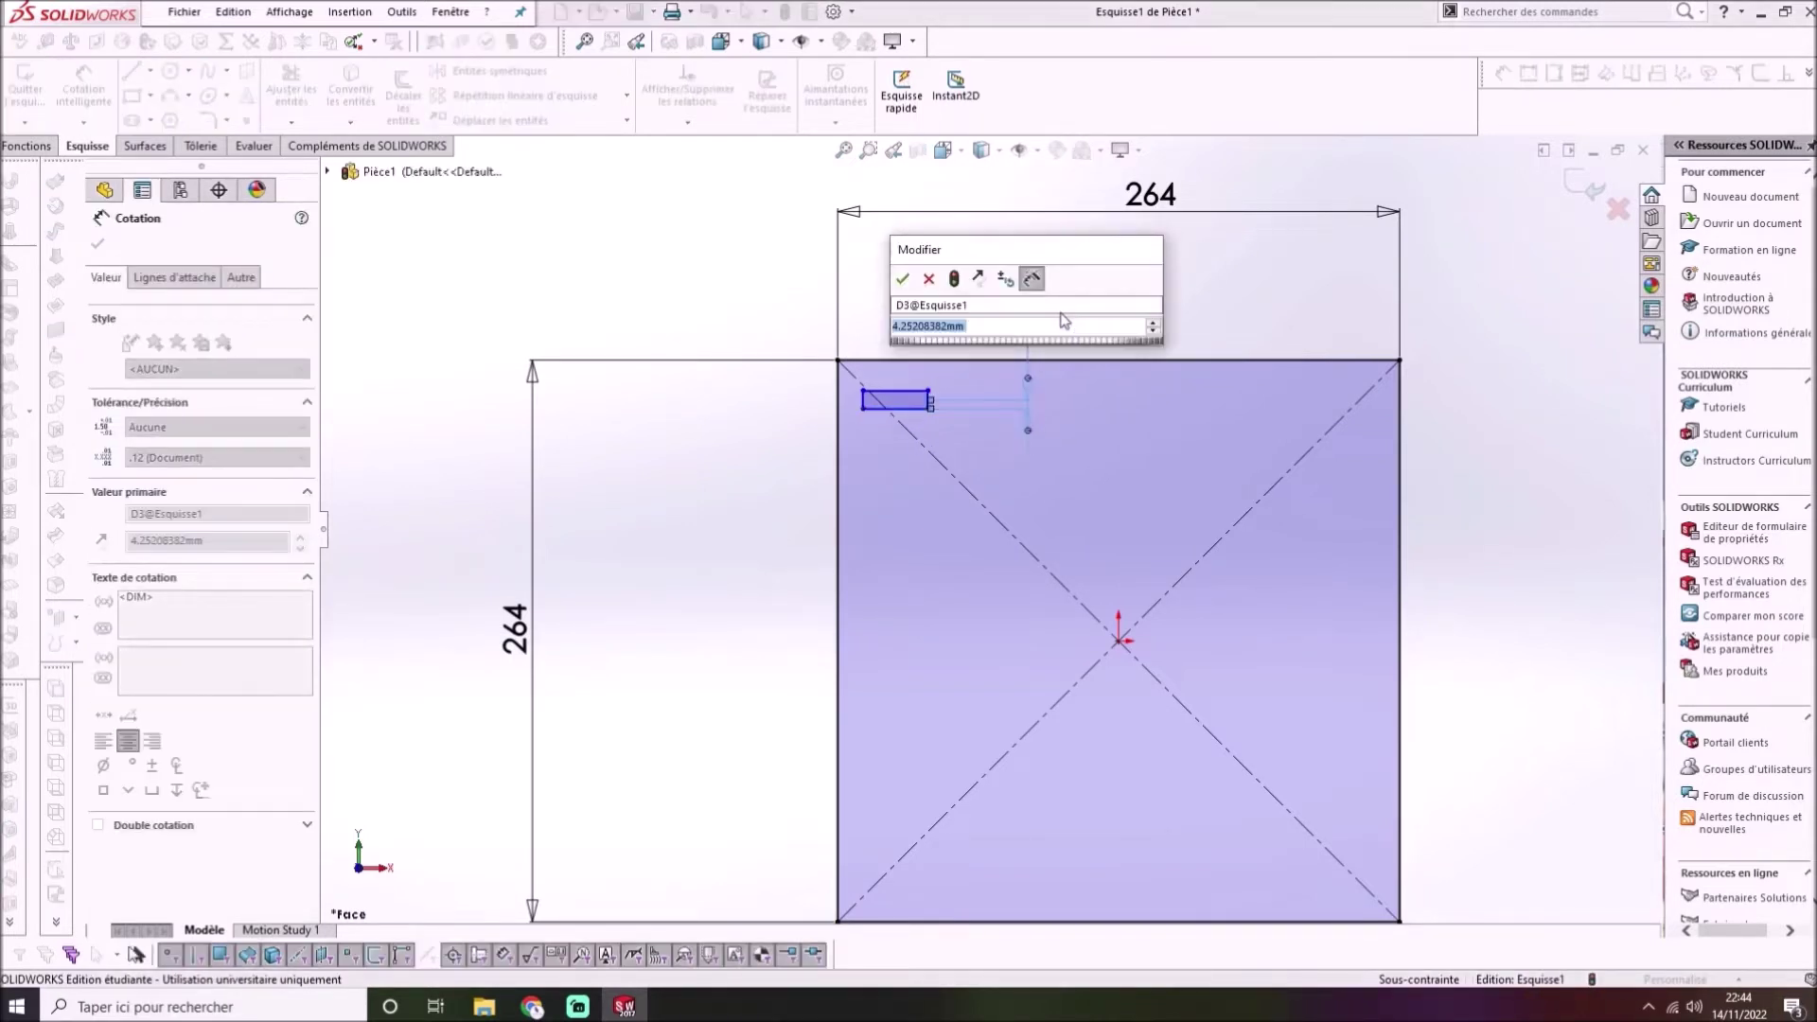
{"action": "type", "text": "6"}
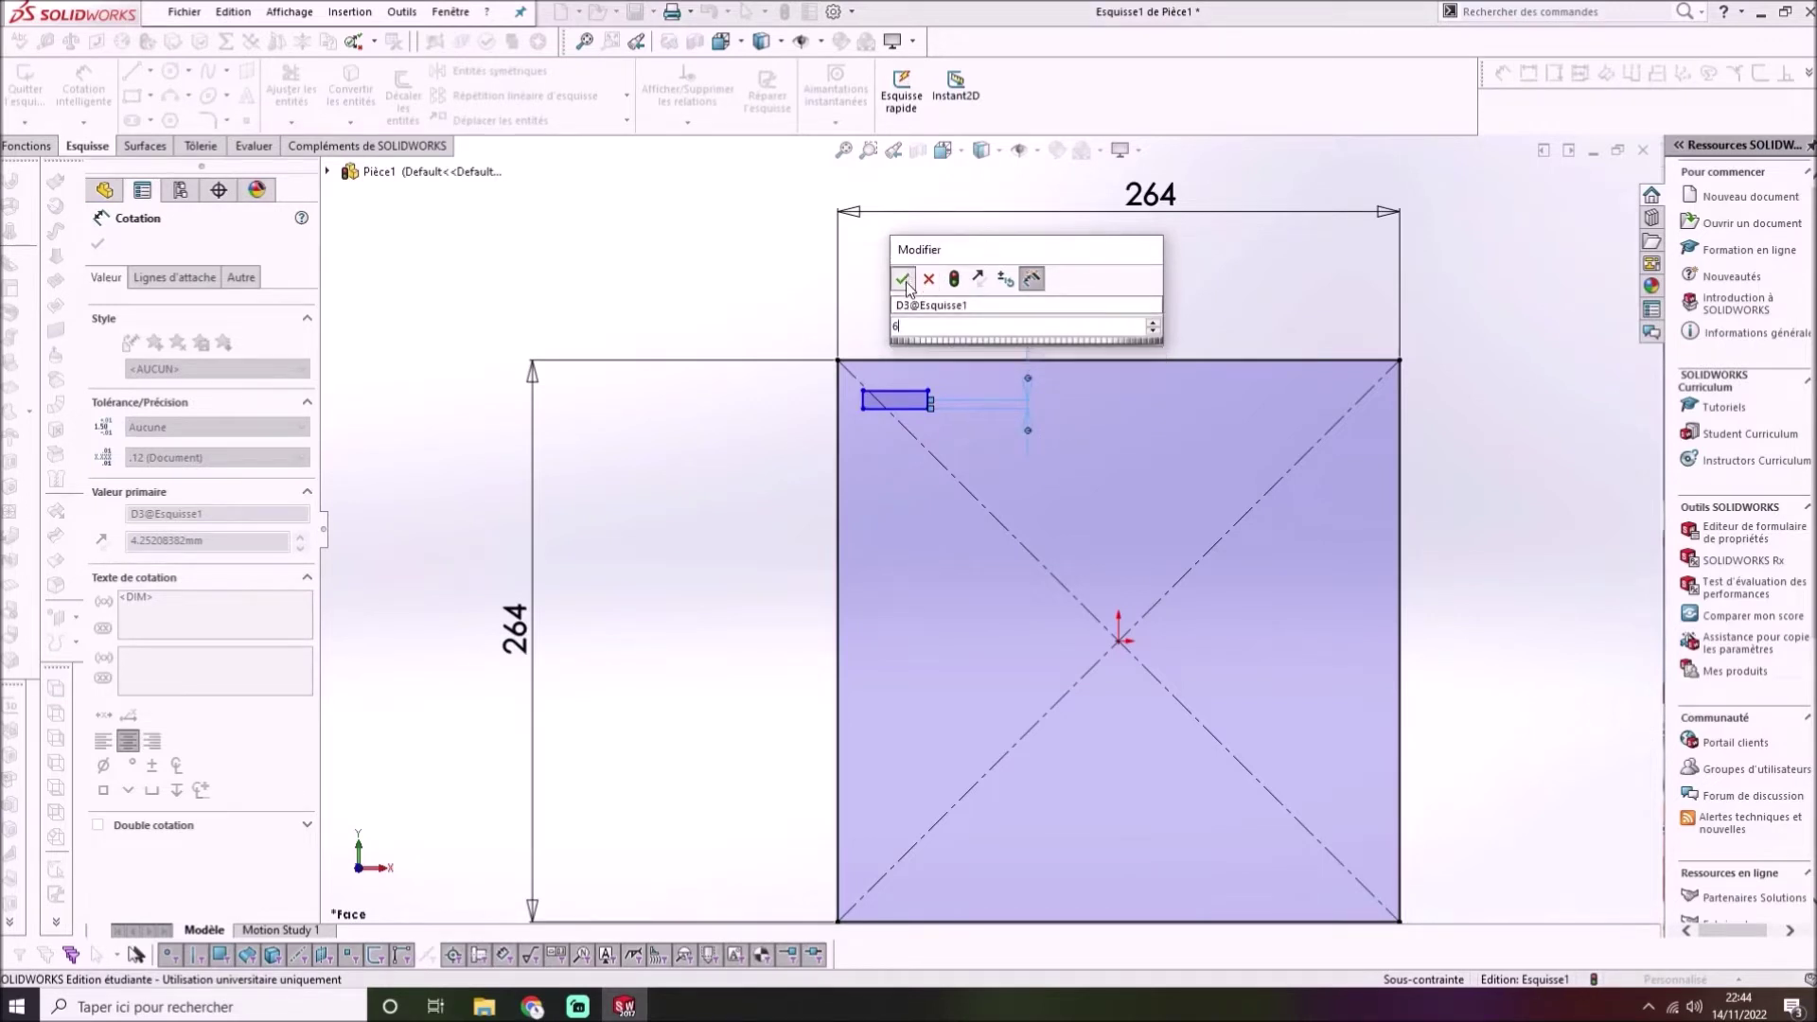
{"action": "left_click", "coordinate": [903, 280]}
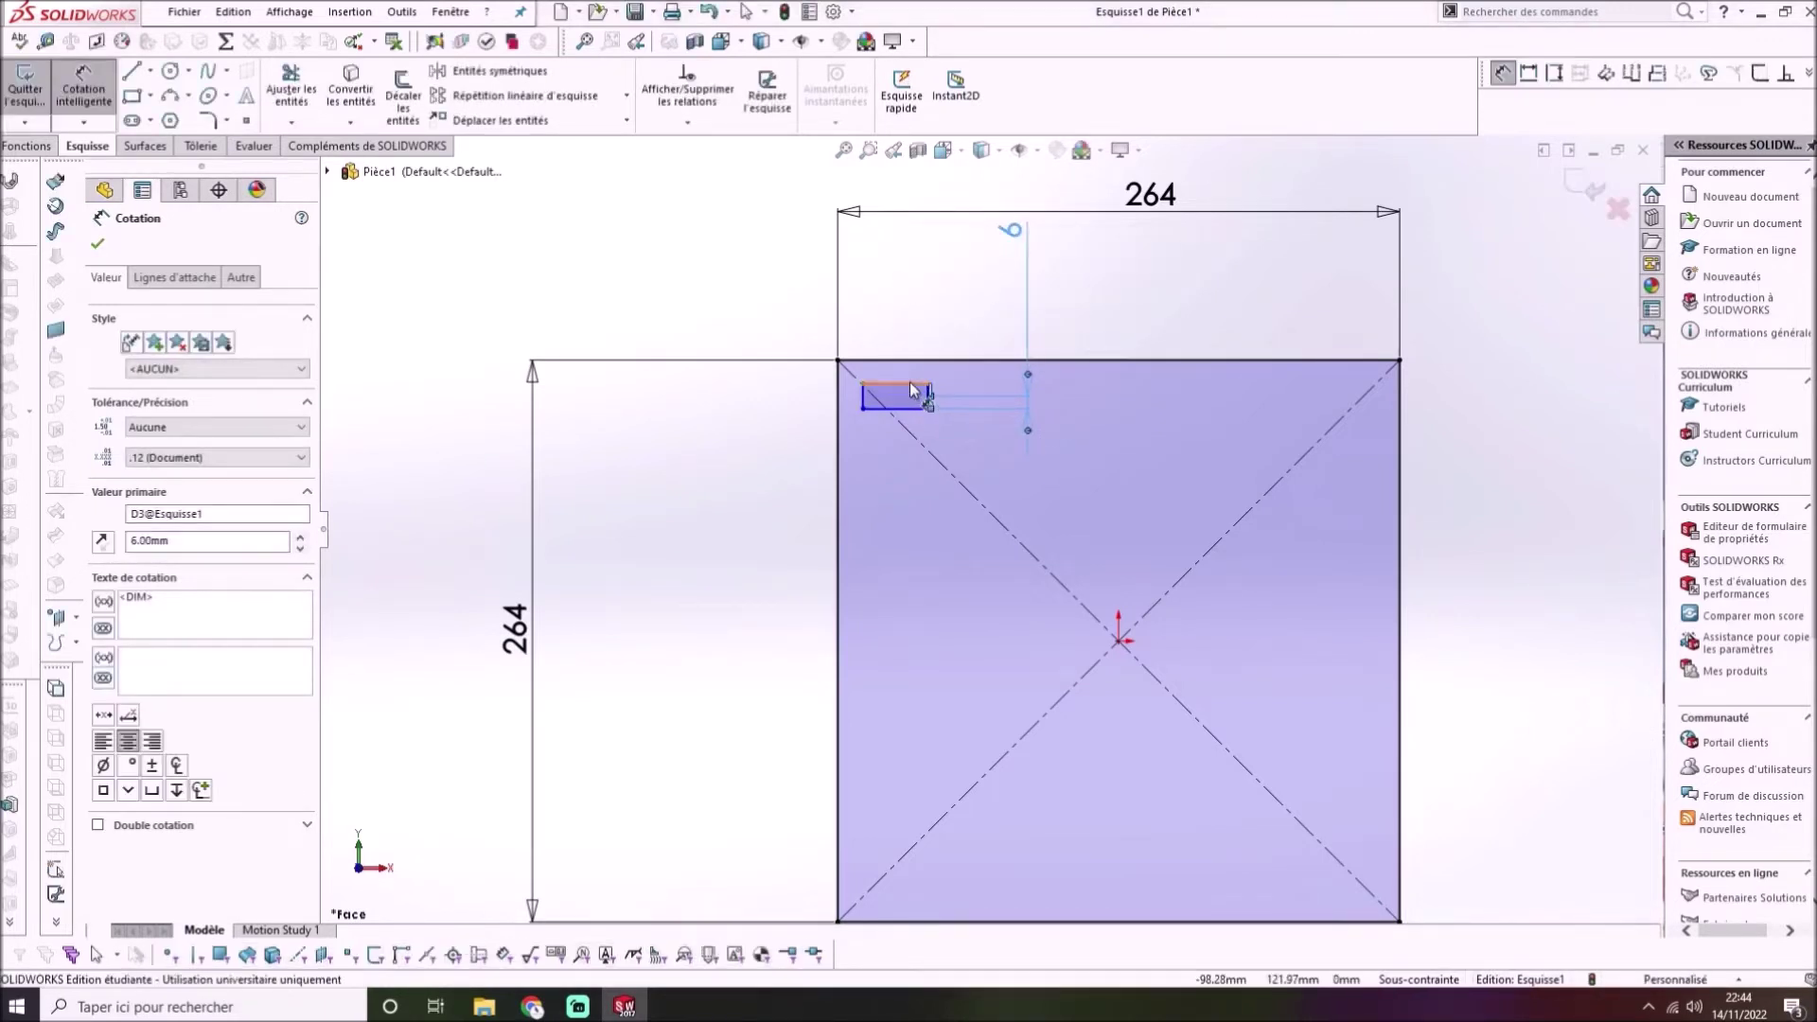
Dimension the small rectangle's upper edge and set its length to 40 mm
{"action": "left_click", "coordinate": [911, 386]}
{"action": "left_click", "coordinate": [897, 327]}
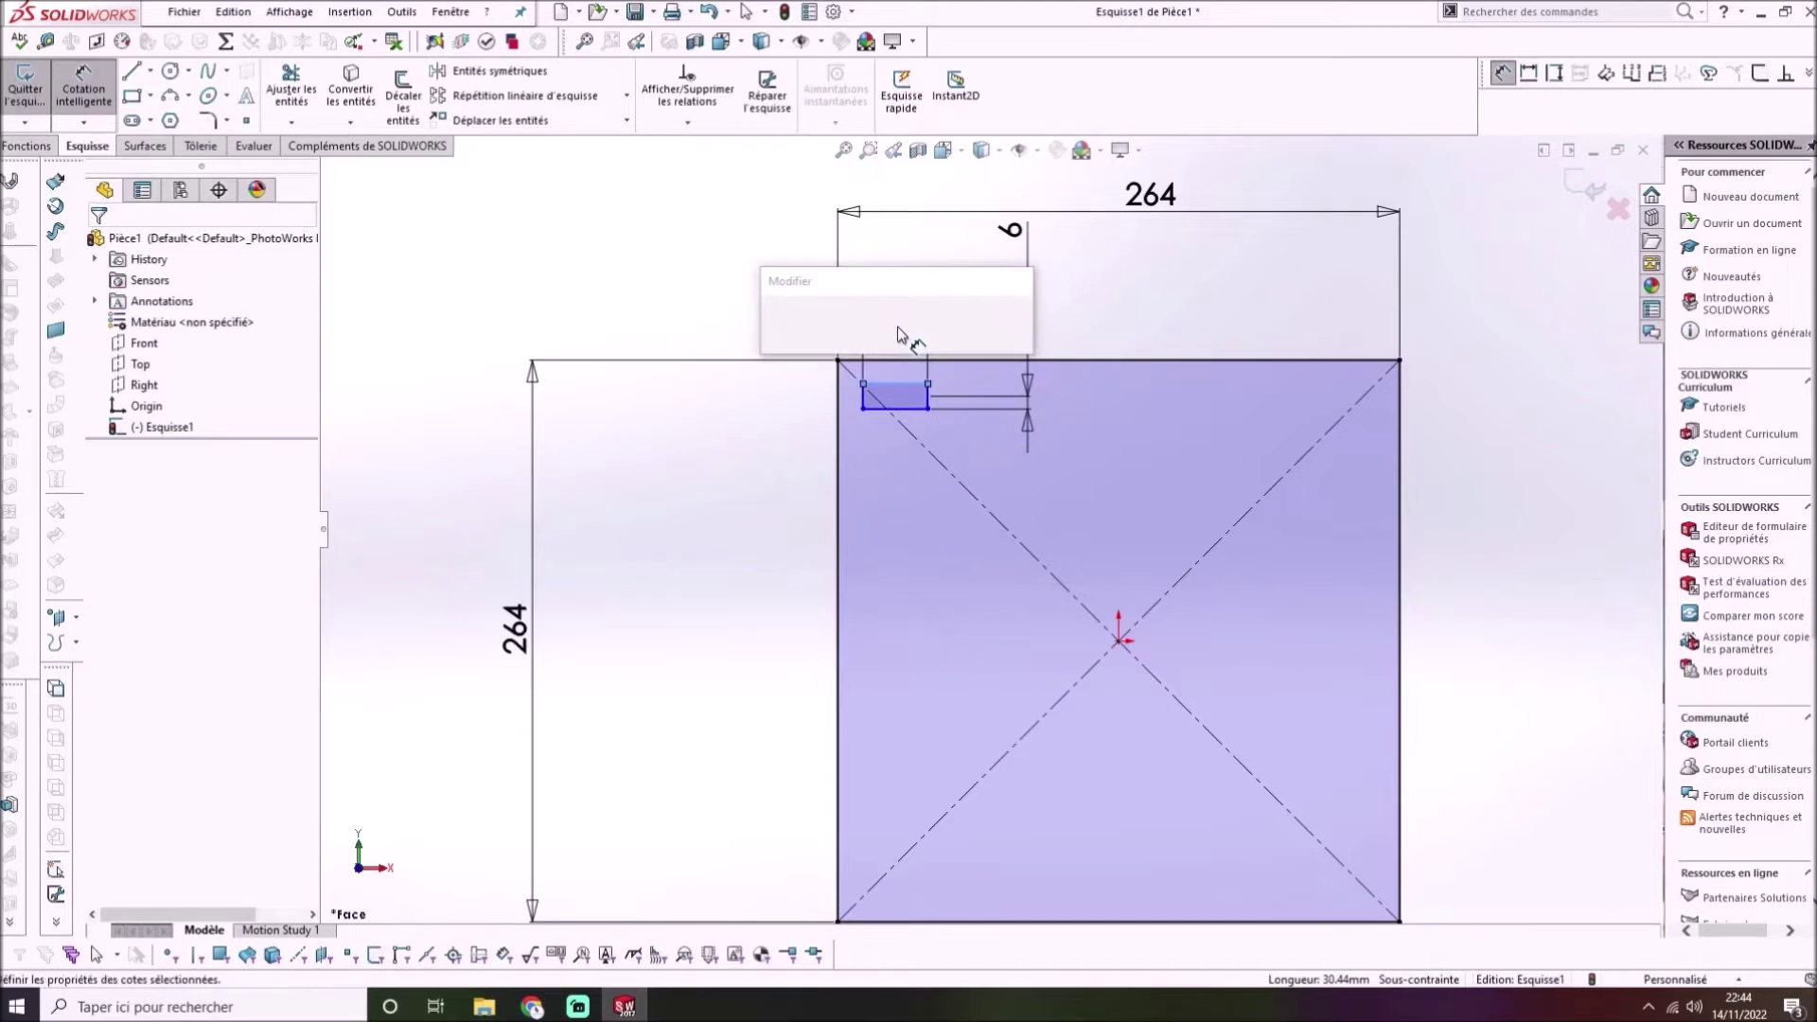
{"action": "type", "text": "40"}
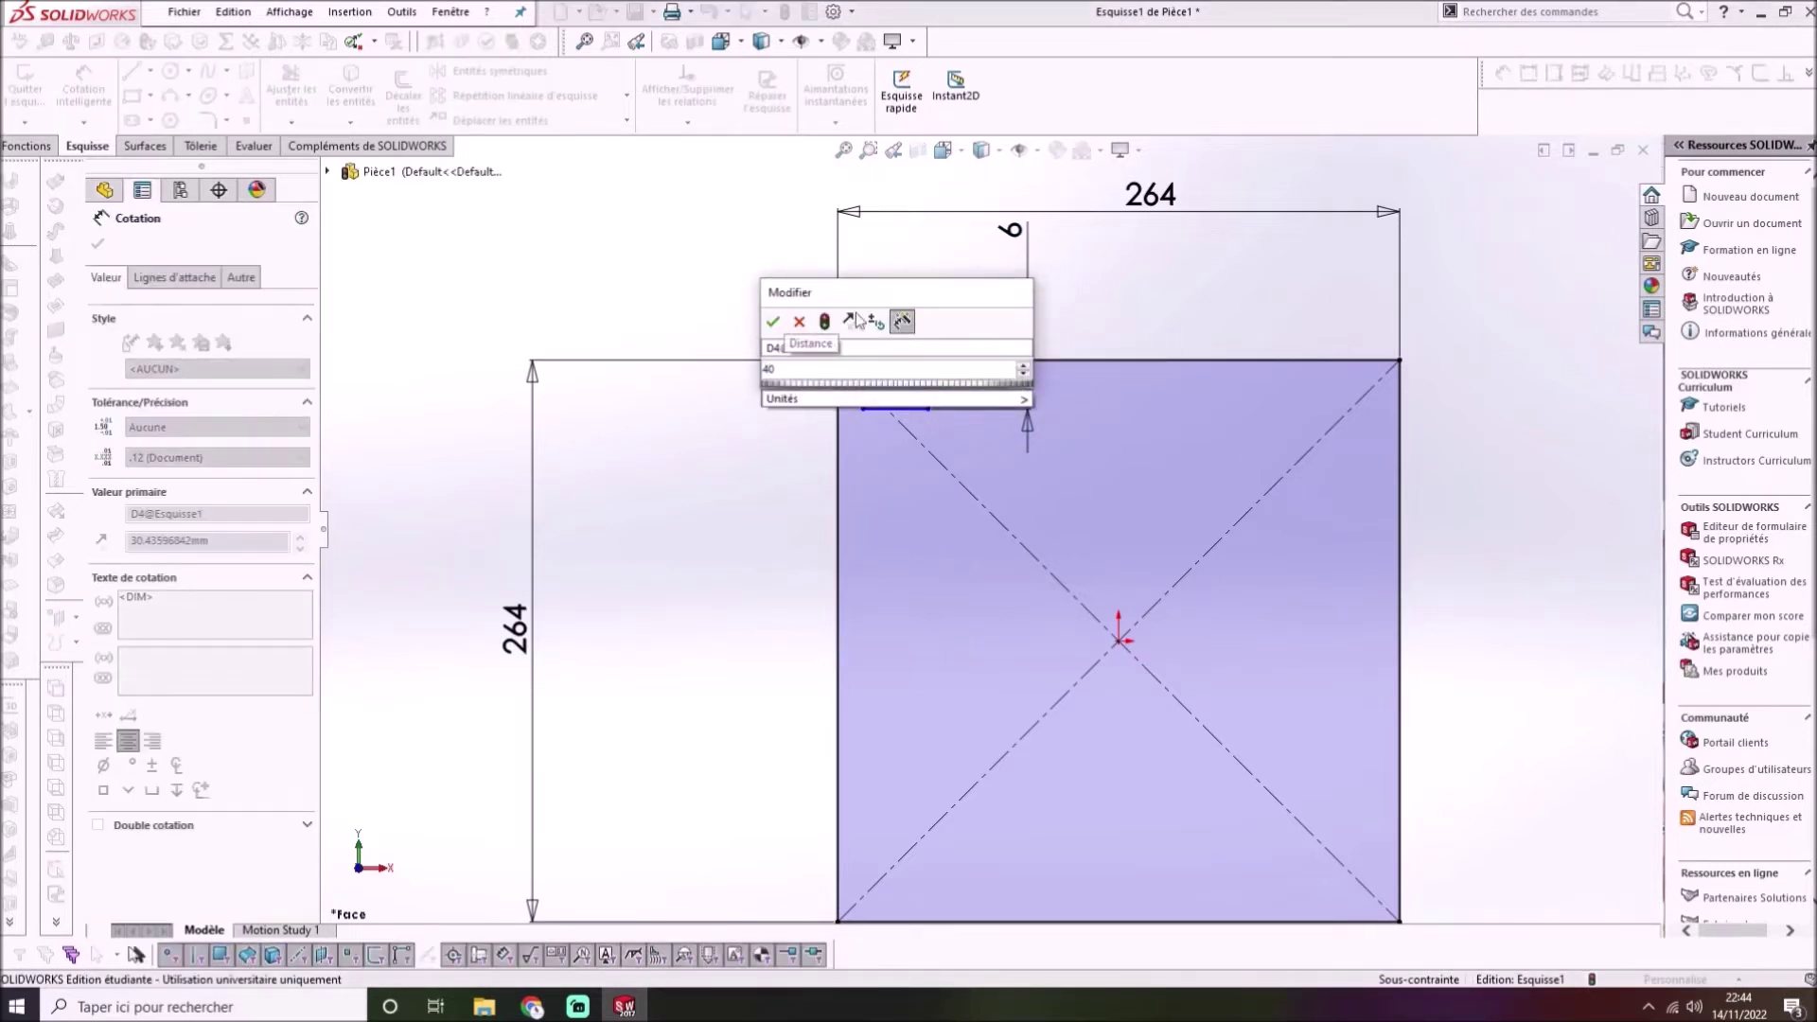
{"action": "left_click", "coordinate": [773, 323]}
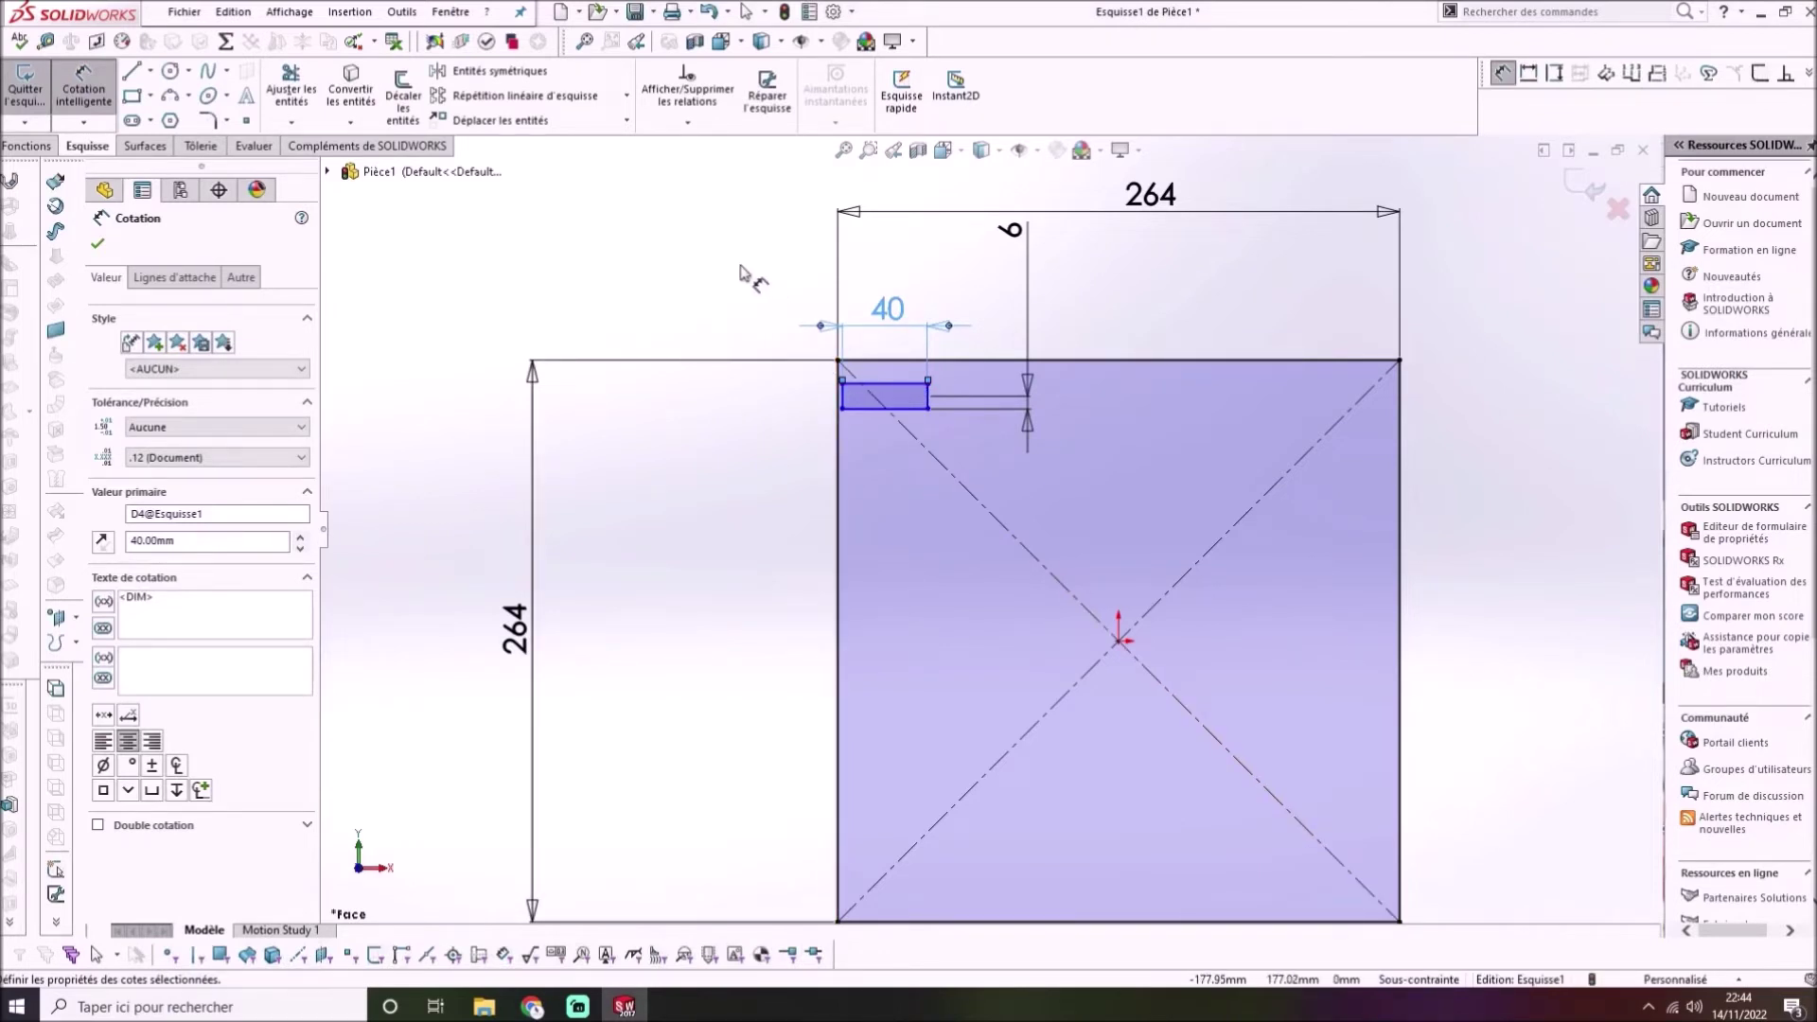
{"action": "left_click", "coordinate": [98, 246]}
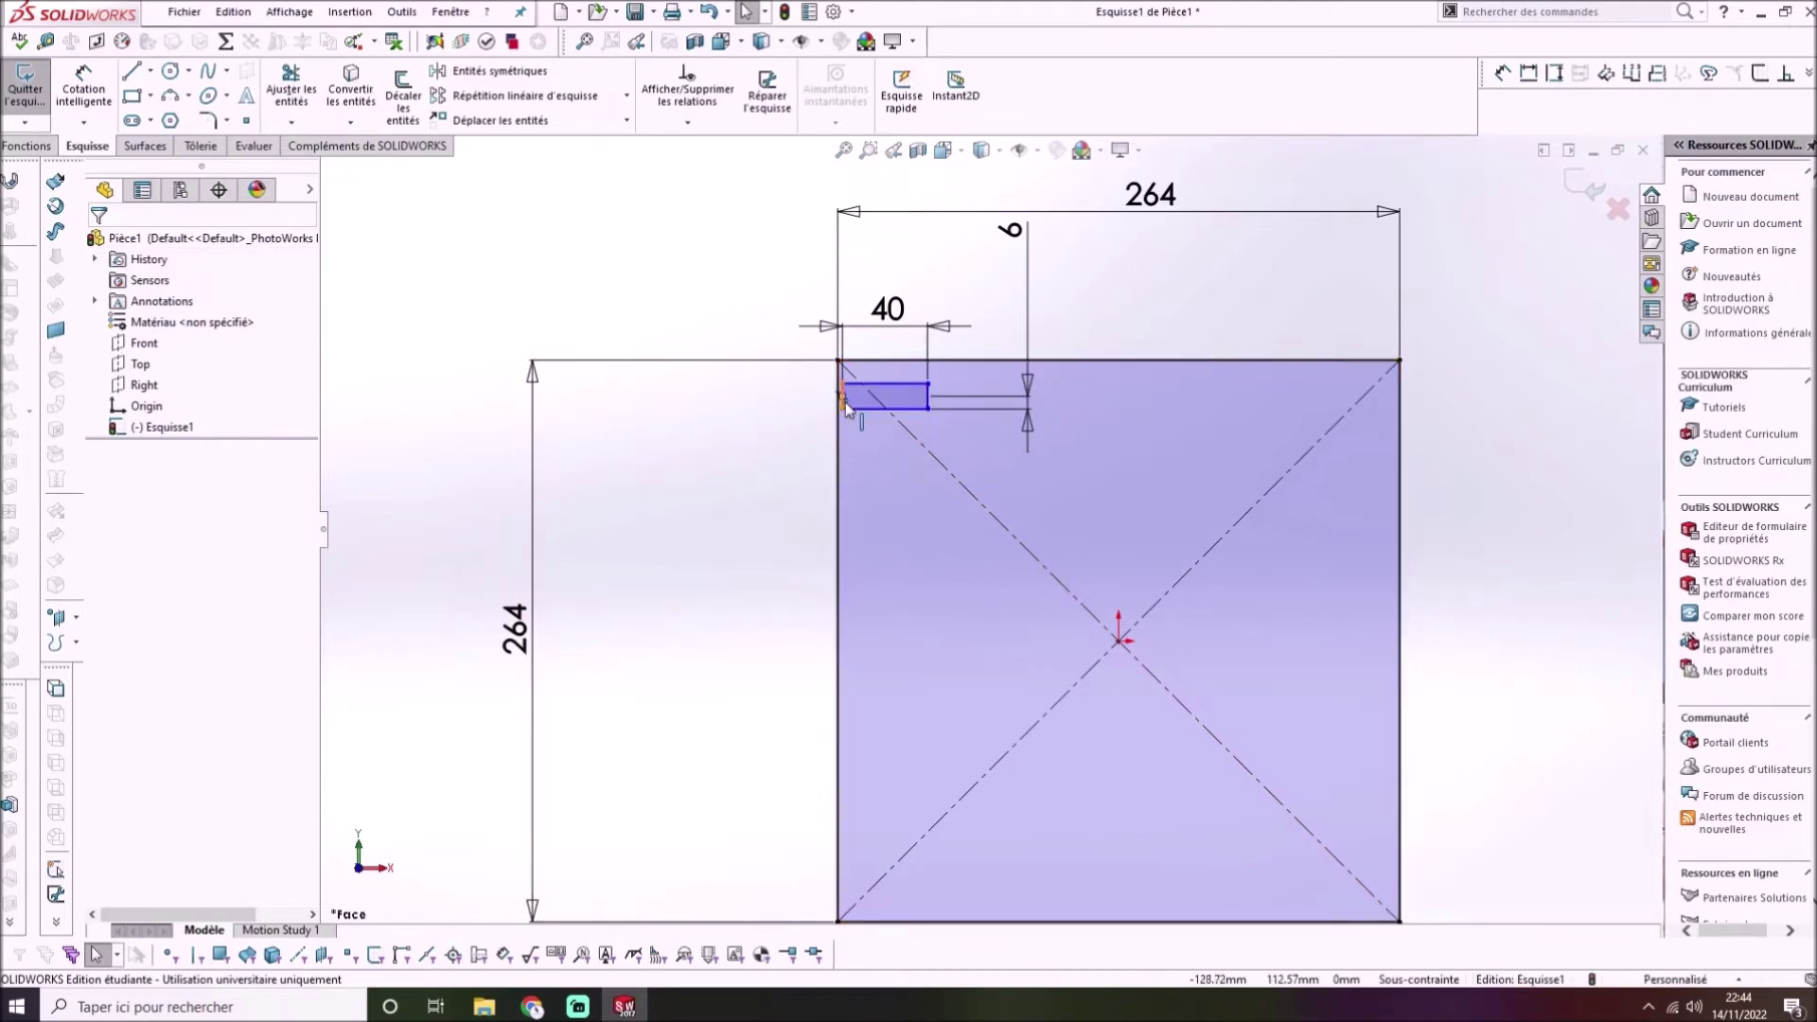
Dimension the gap between the square's left edge and the small rectangle's left edge and set it to 10 mm
{"action": "left_click", "coordinate": [84, 87]}
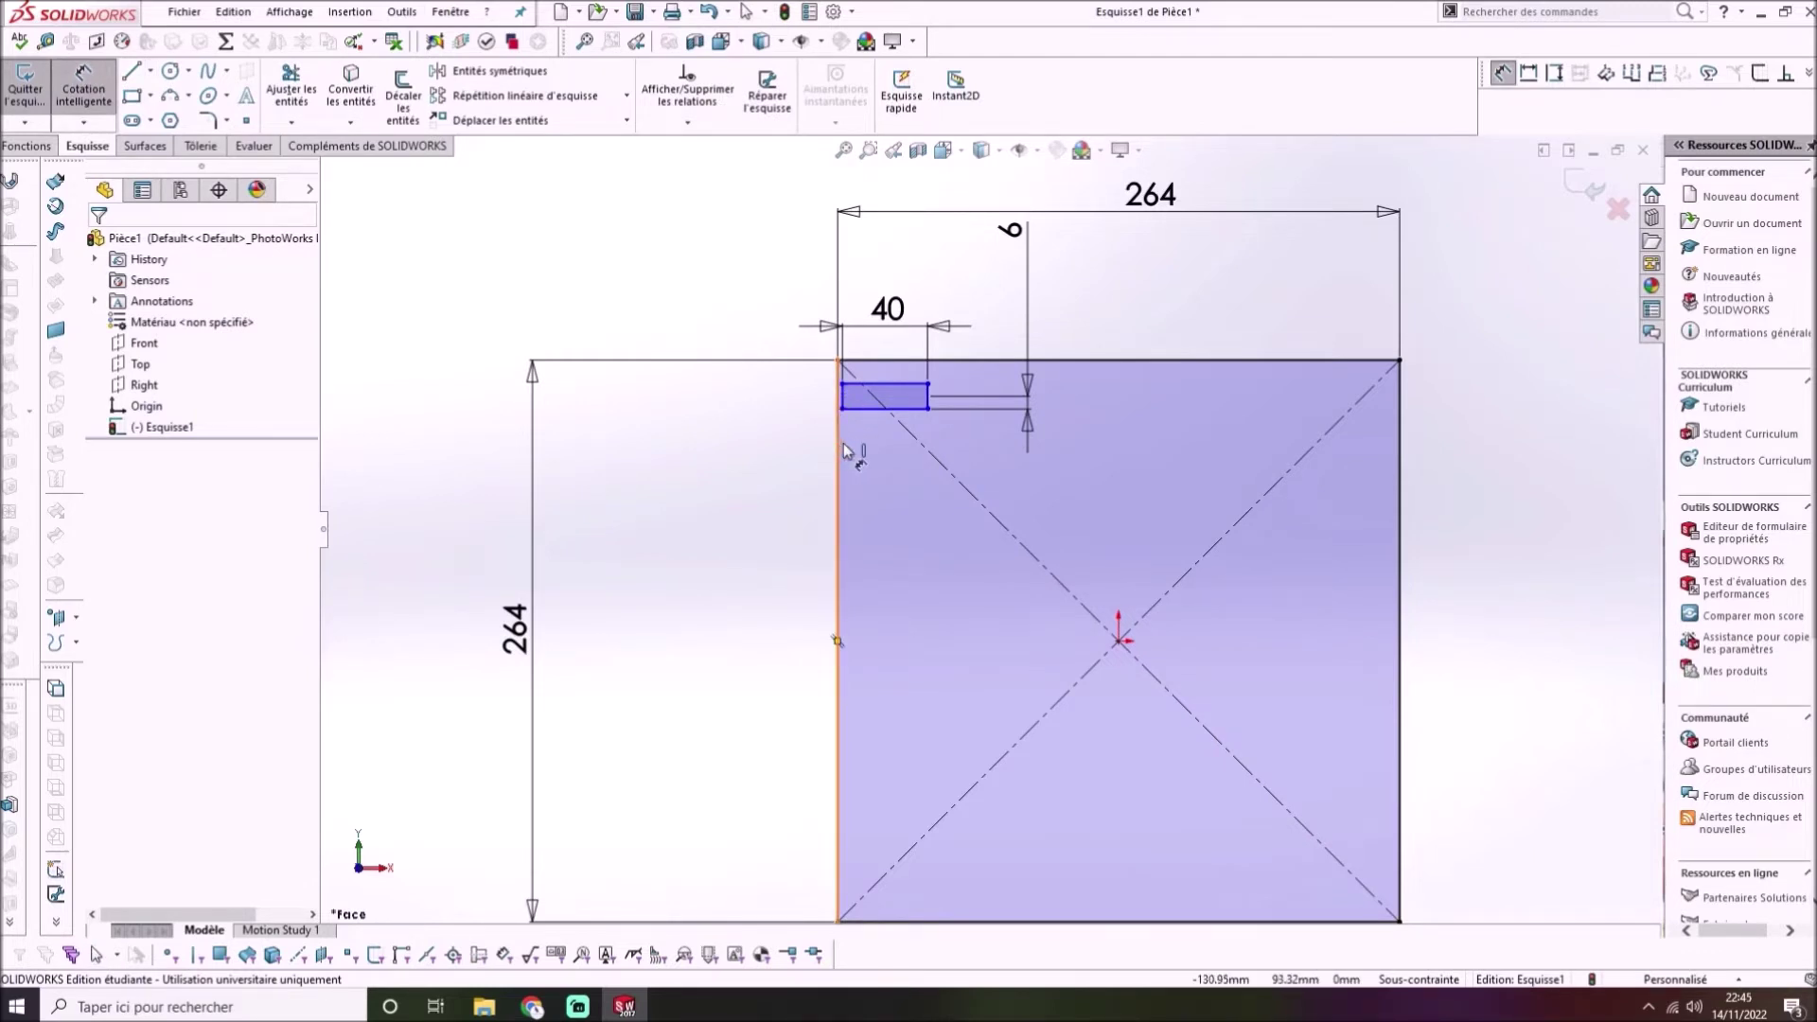
{"action": "scroll", "coordinate": [849, 450], "scroll_direction": "down", "scroll_amount": 5}
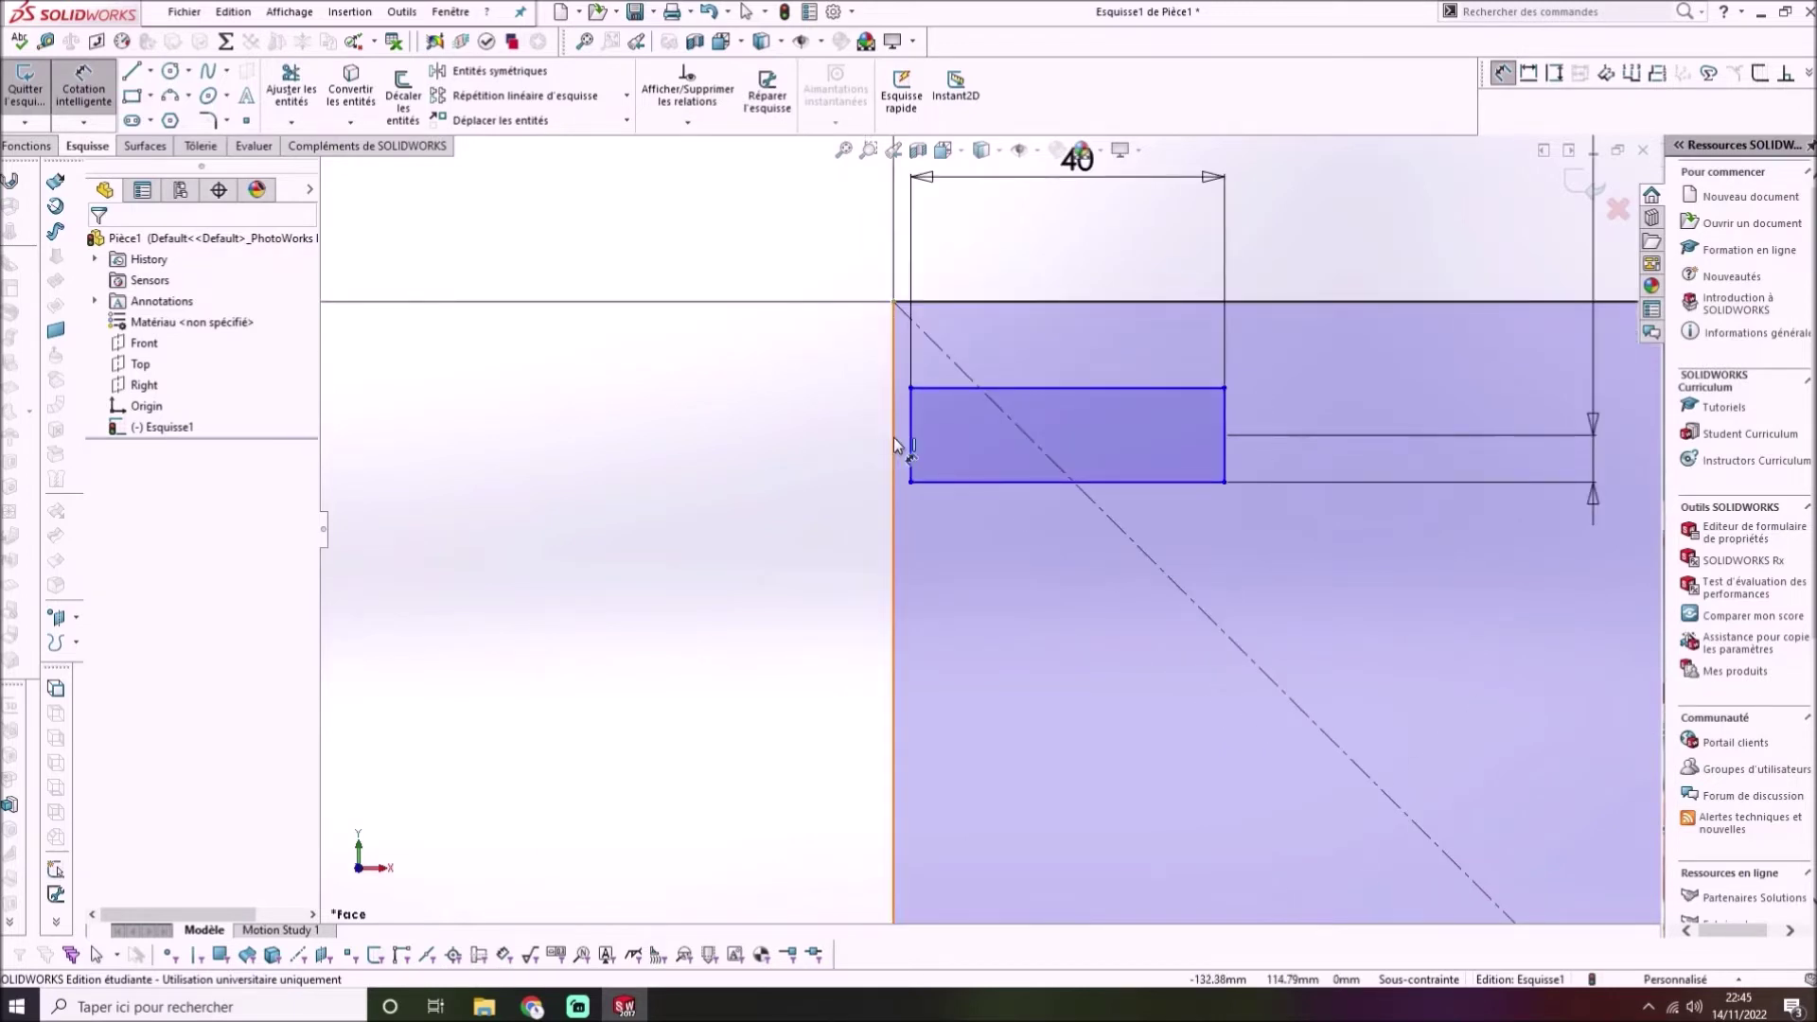
{"action": "left_click", "coordinate": [897, 444]}
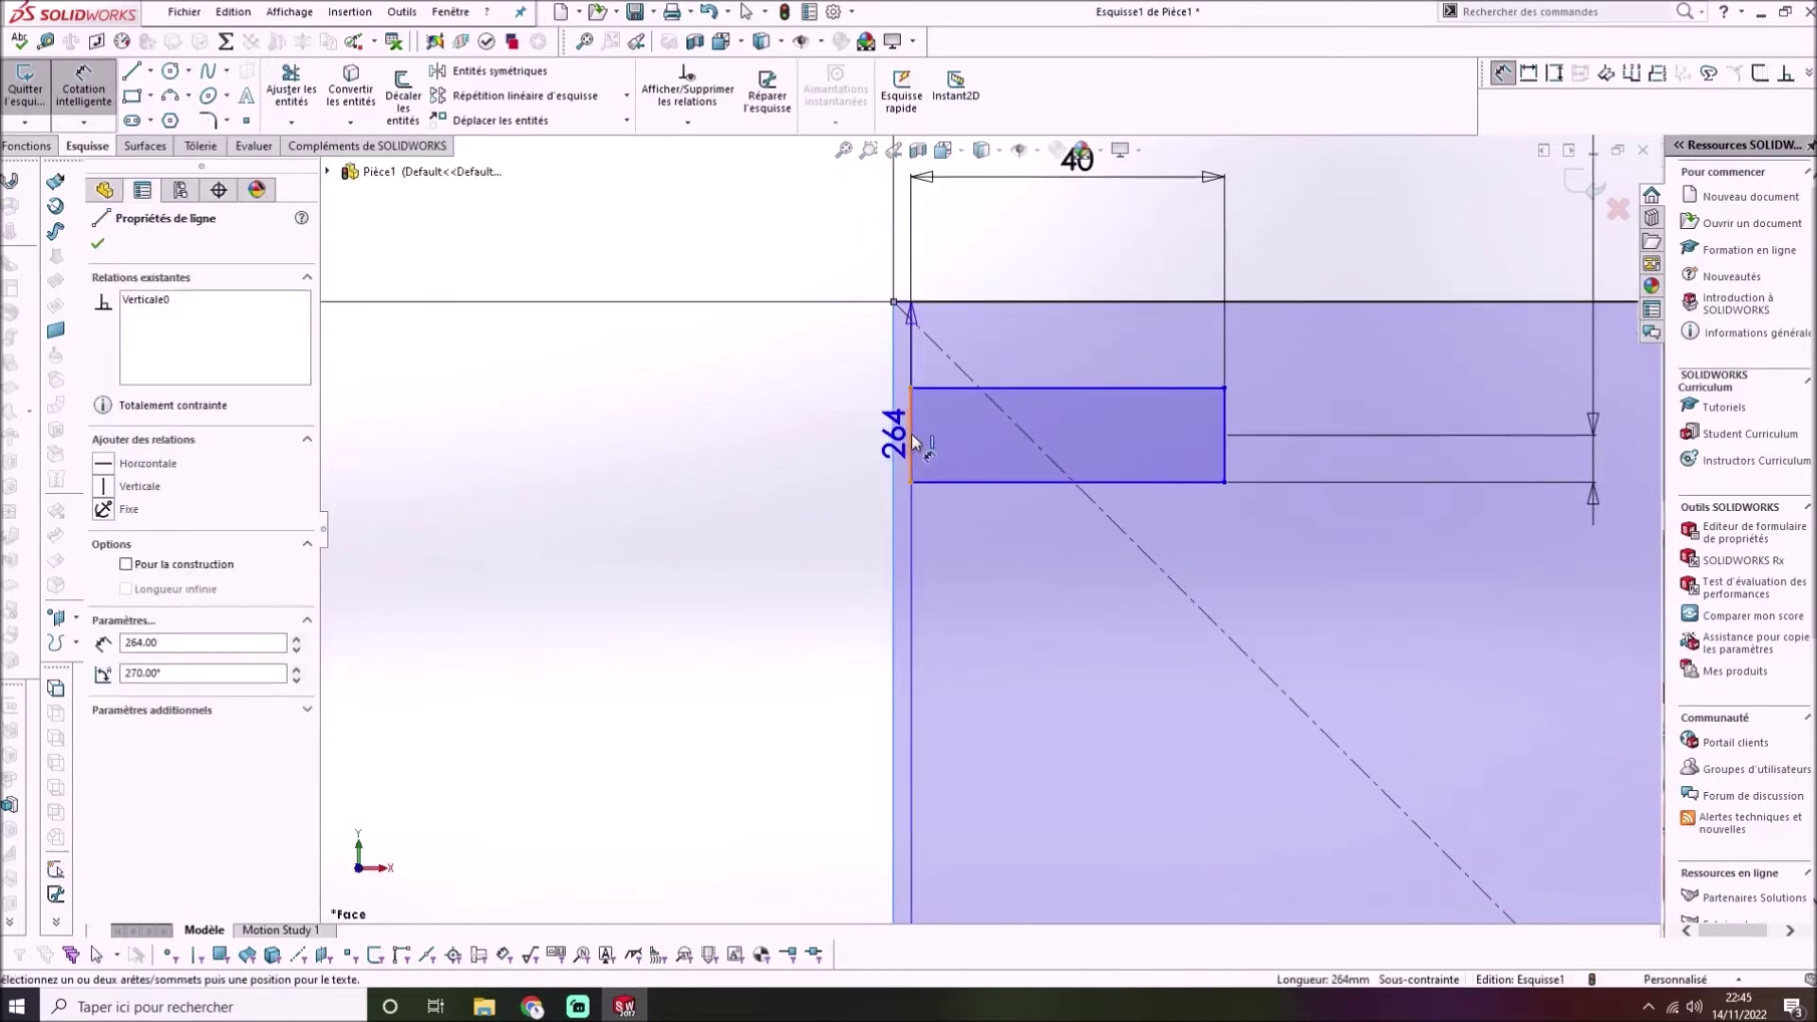
{"action": "left_click", "coordinate": [892, 315]}
{"action": "left_click", "coordinate": [816, 268]}
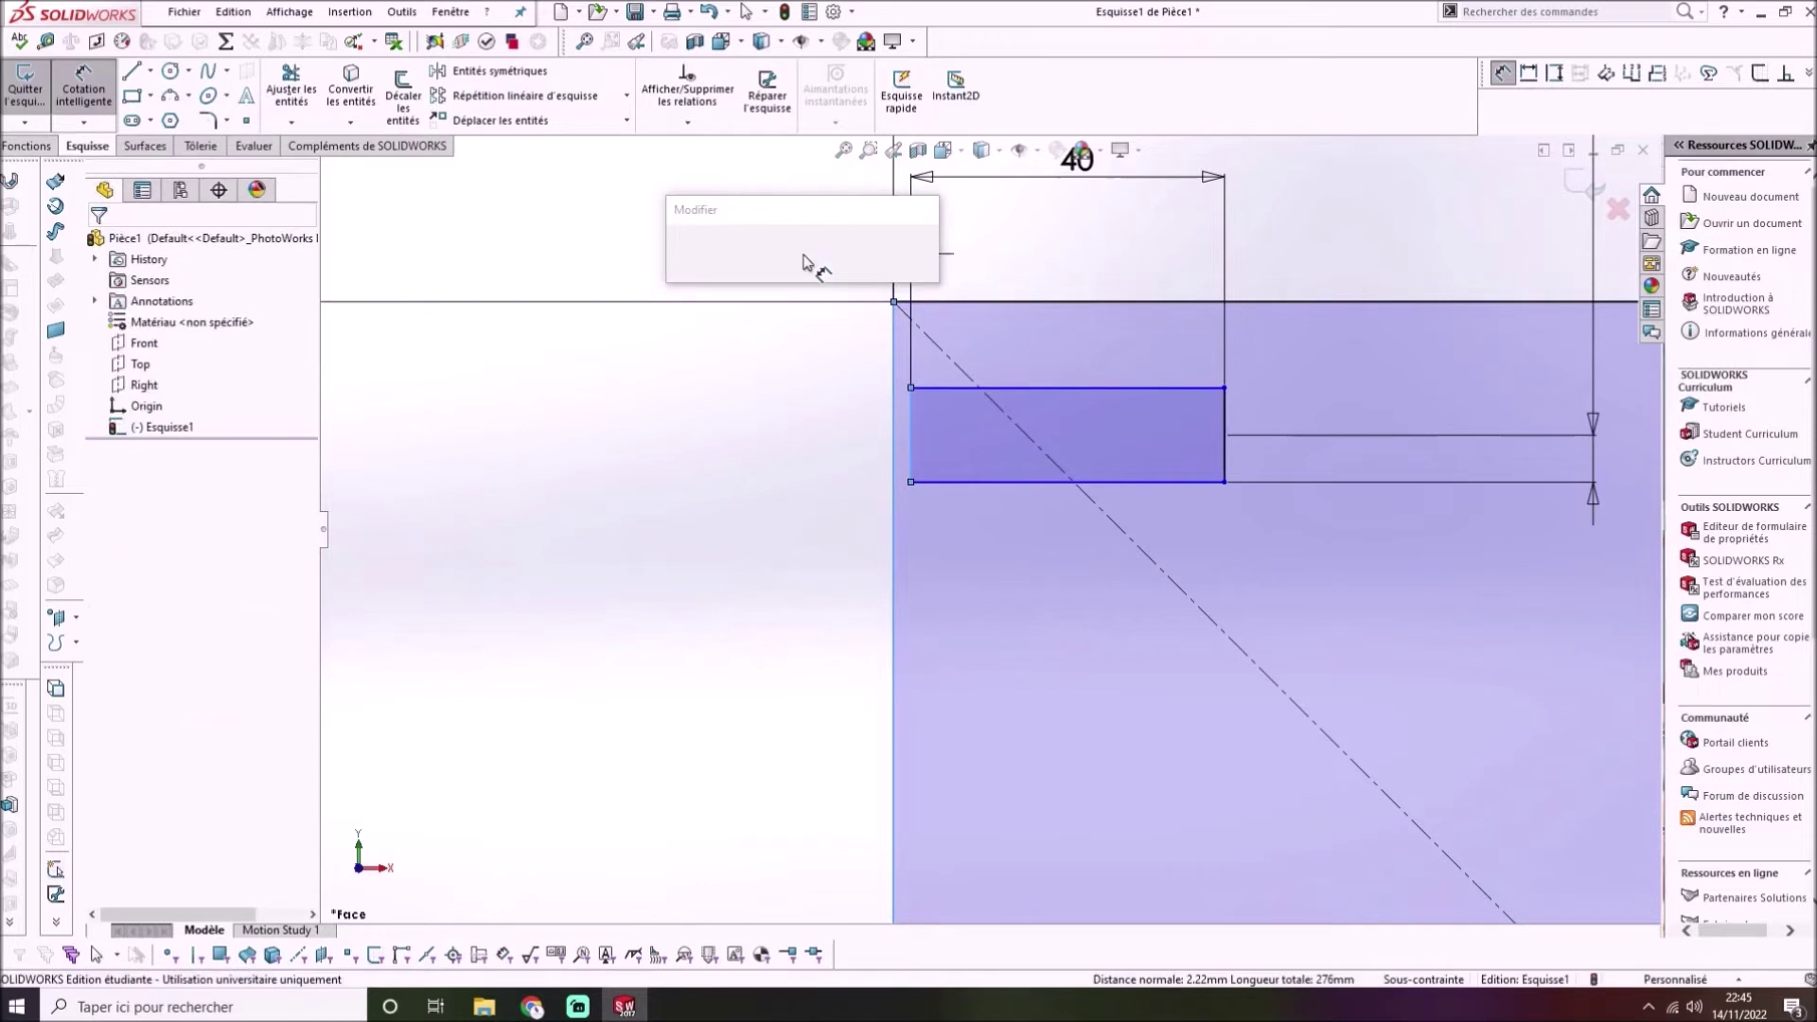
{"action": "type", "text": "10"}
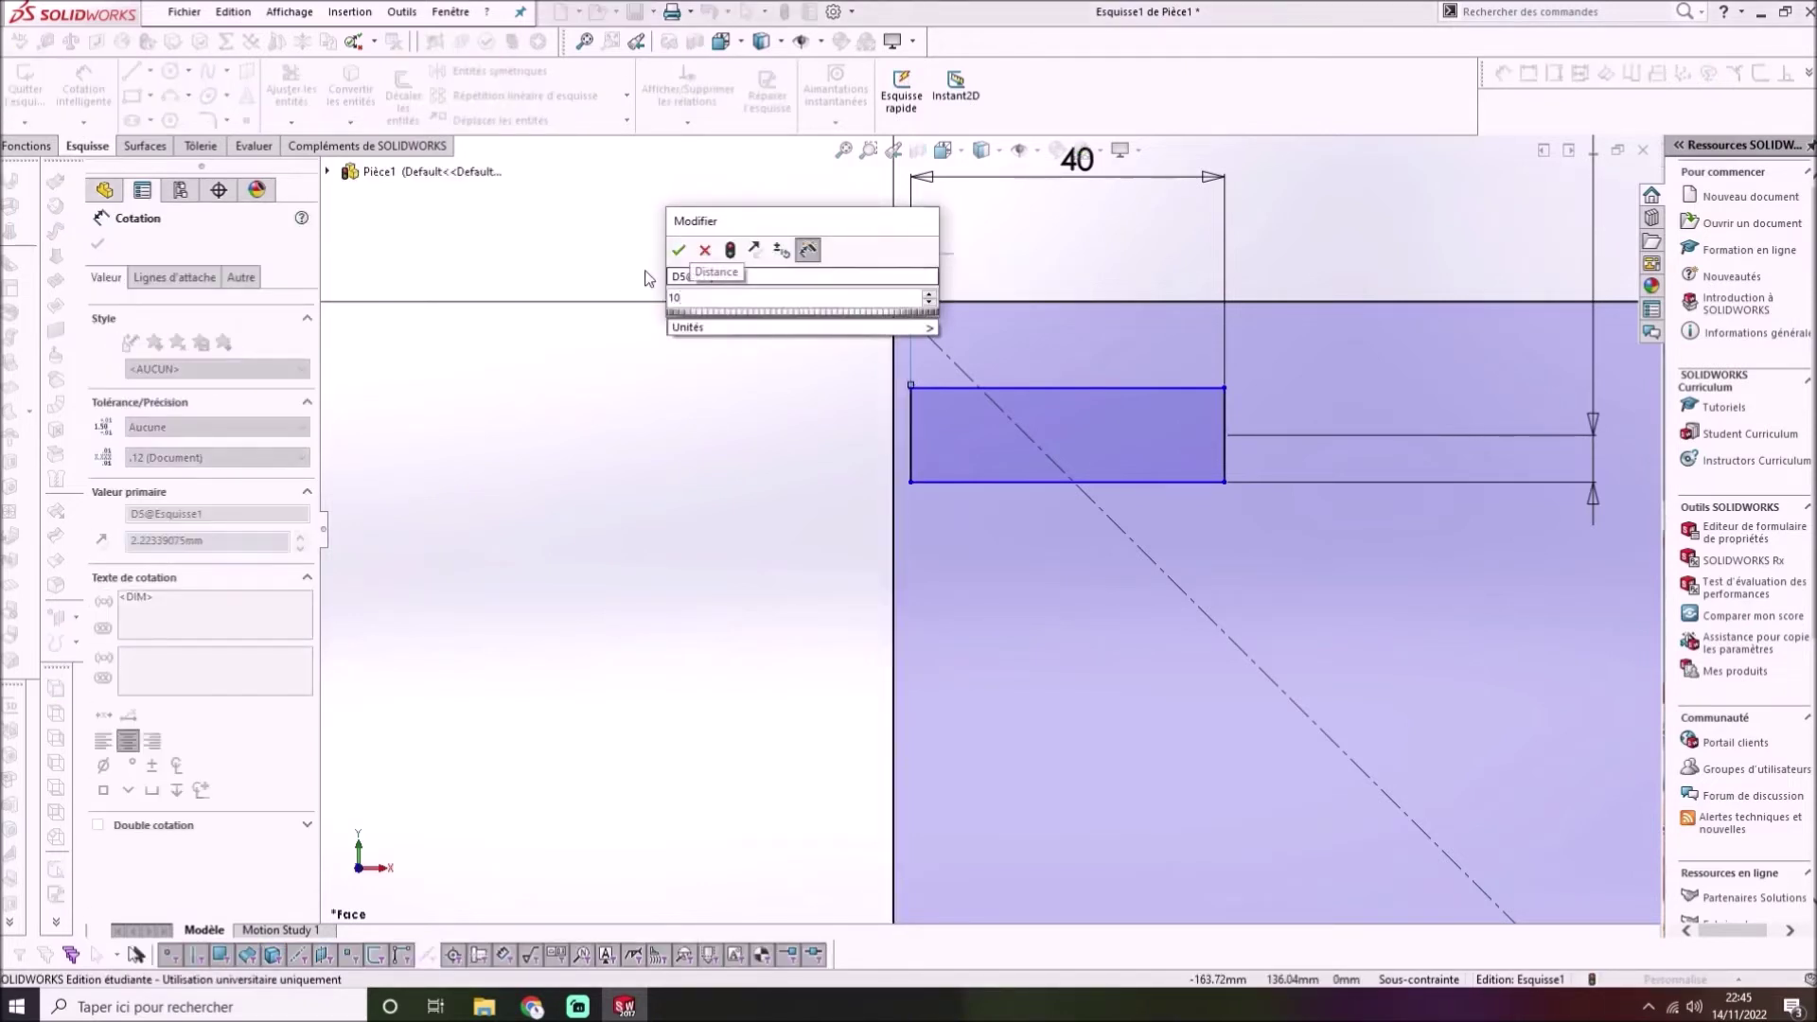
{"action": "left_click", "coordinate": [688, 249]}
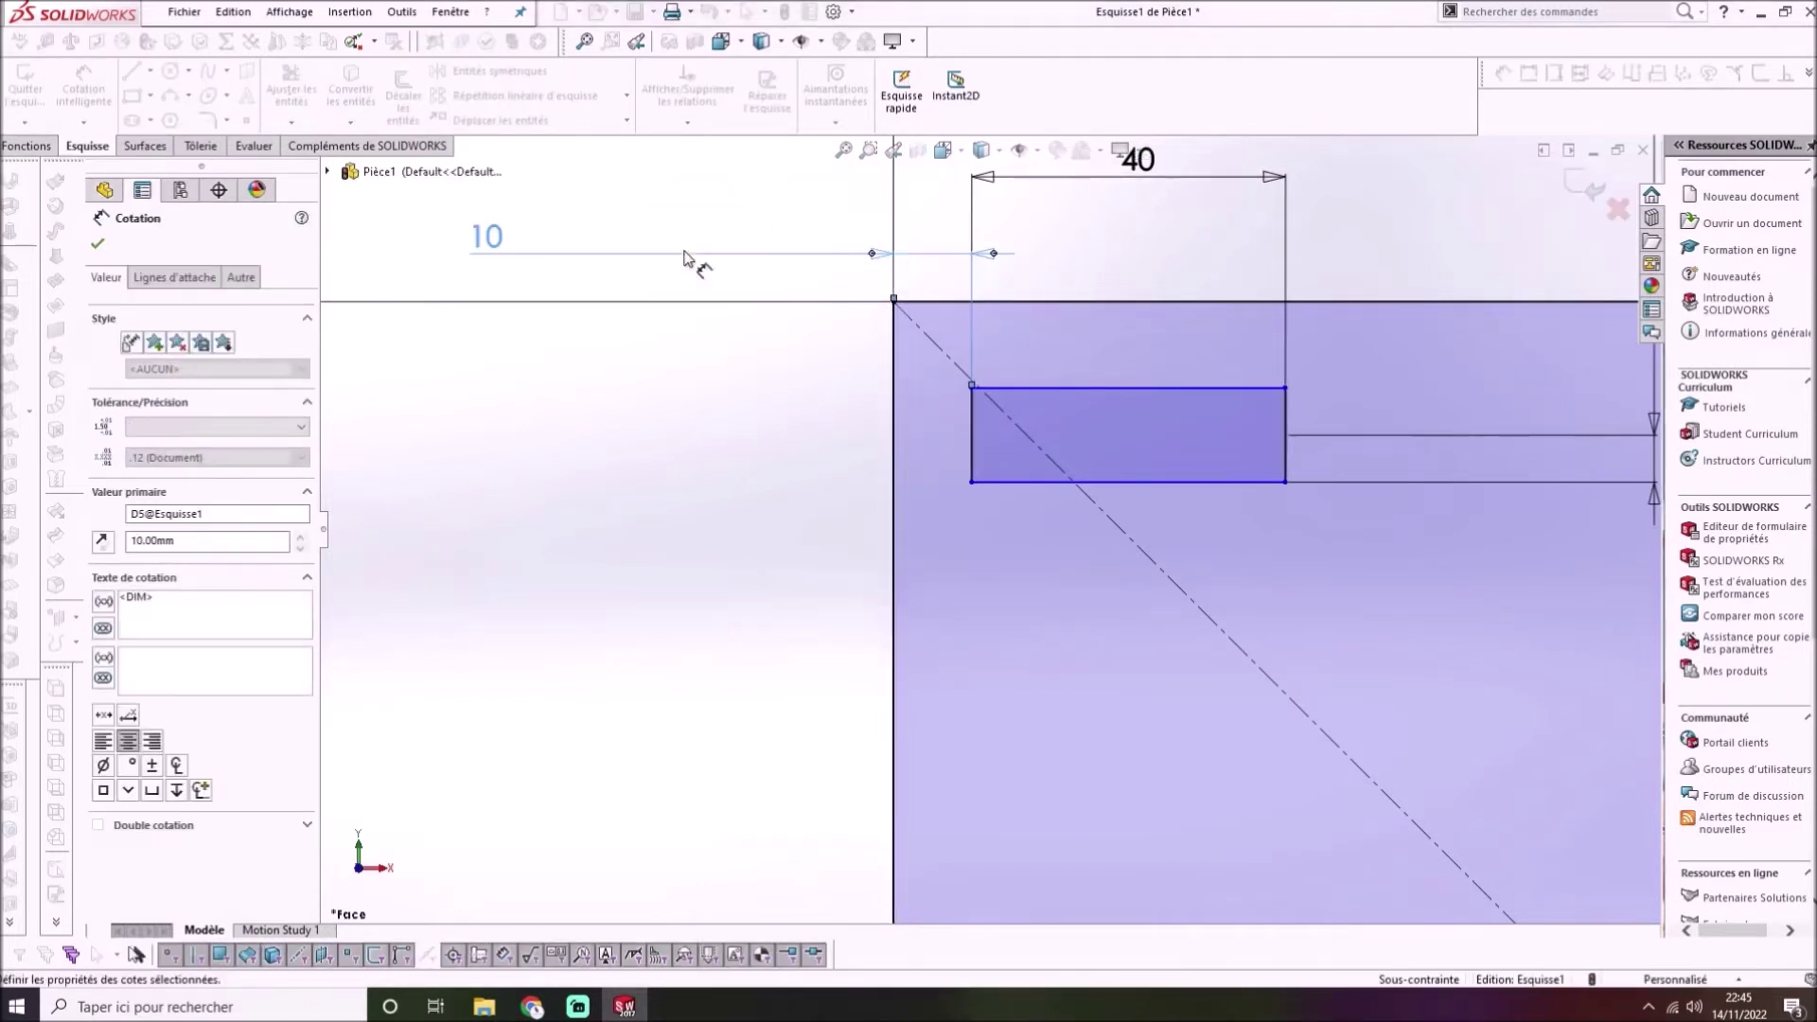
{"action": "scroll", "coordinate": [1207, 634], "scroll_direction": "down", "scroll_amount": 8}
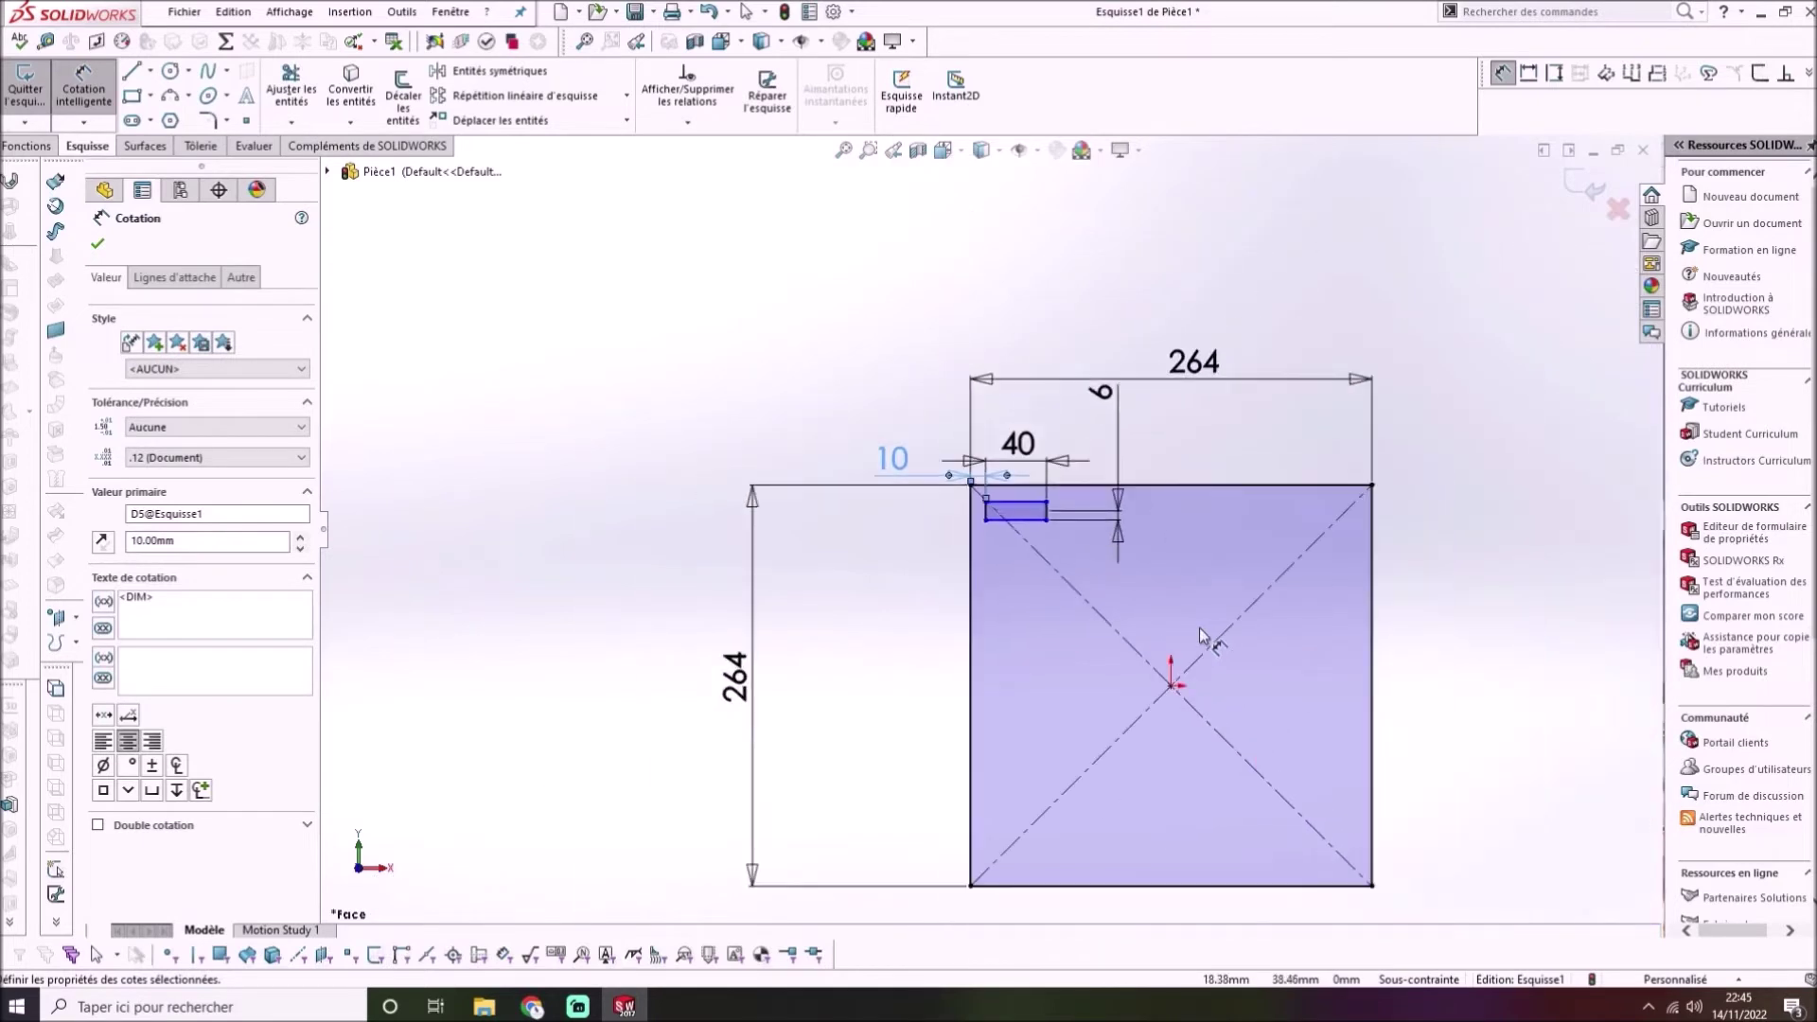
{"action": "left_click", "coordinate": [98, 244]}
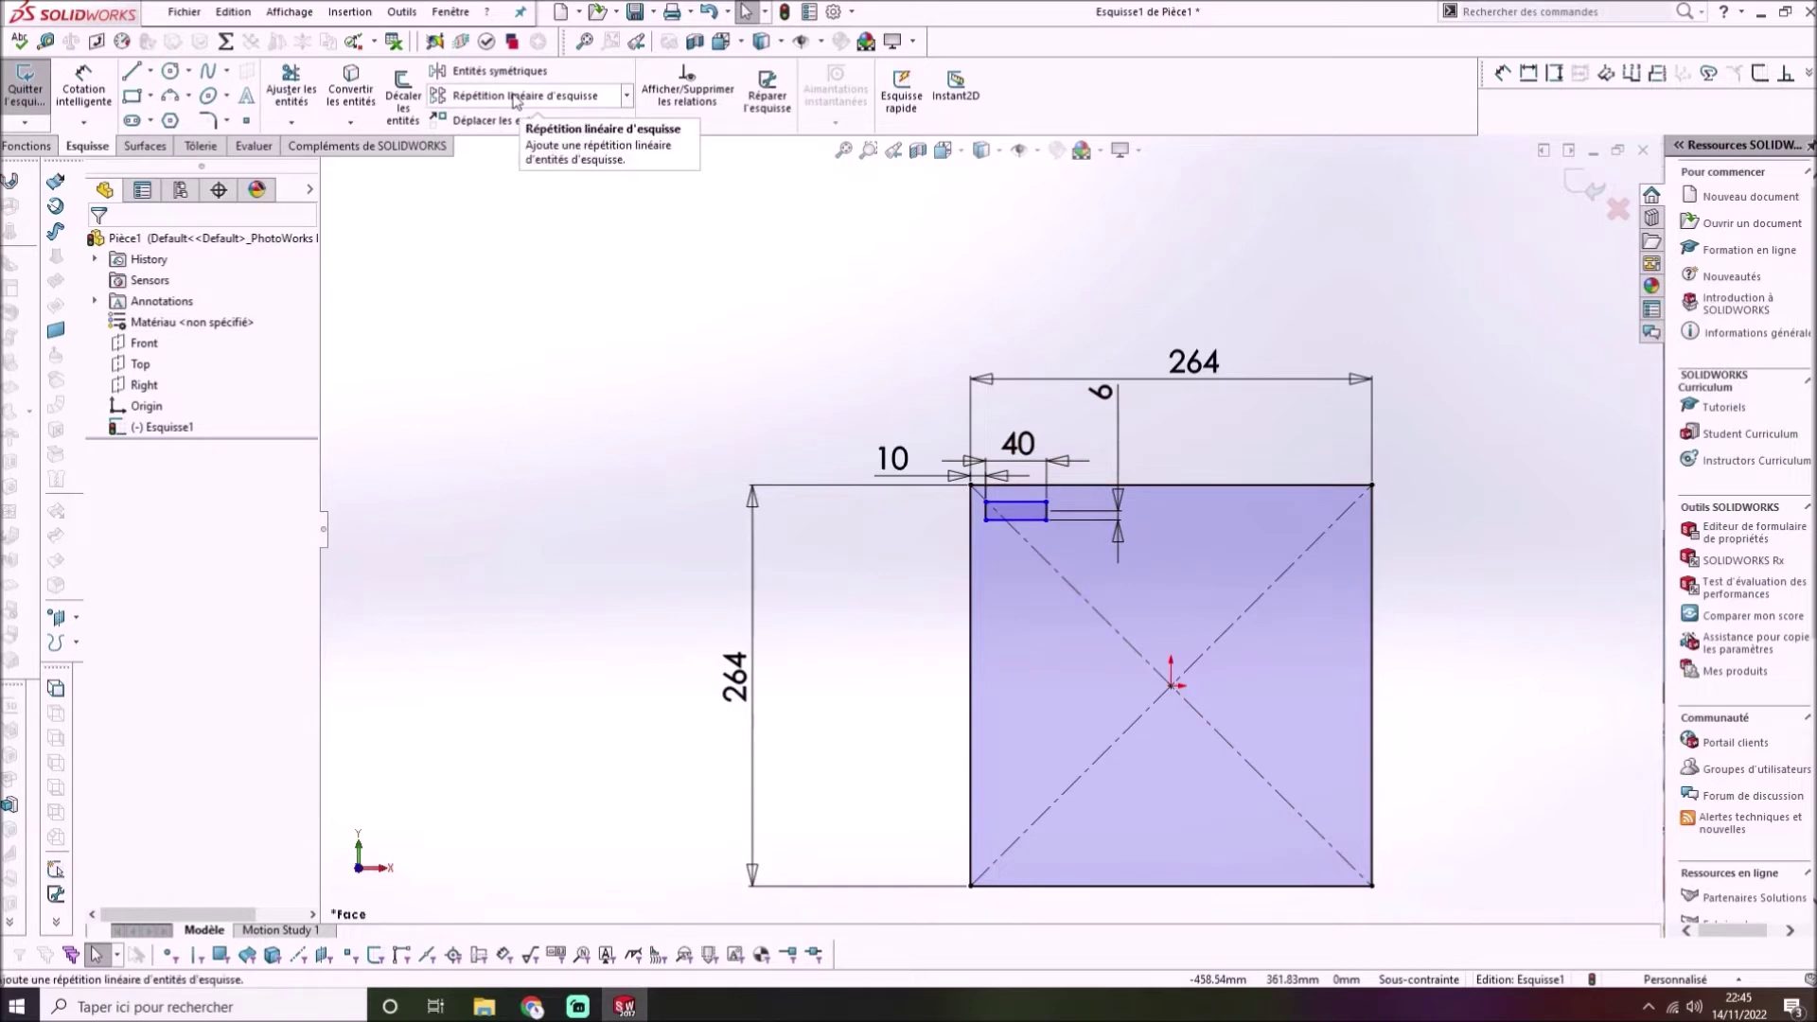
Start a linear sketch pattern and select all four sides of the small rectangle as the entities to repeat
{"action": "left_click", "coordinate": [475, 99]}
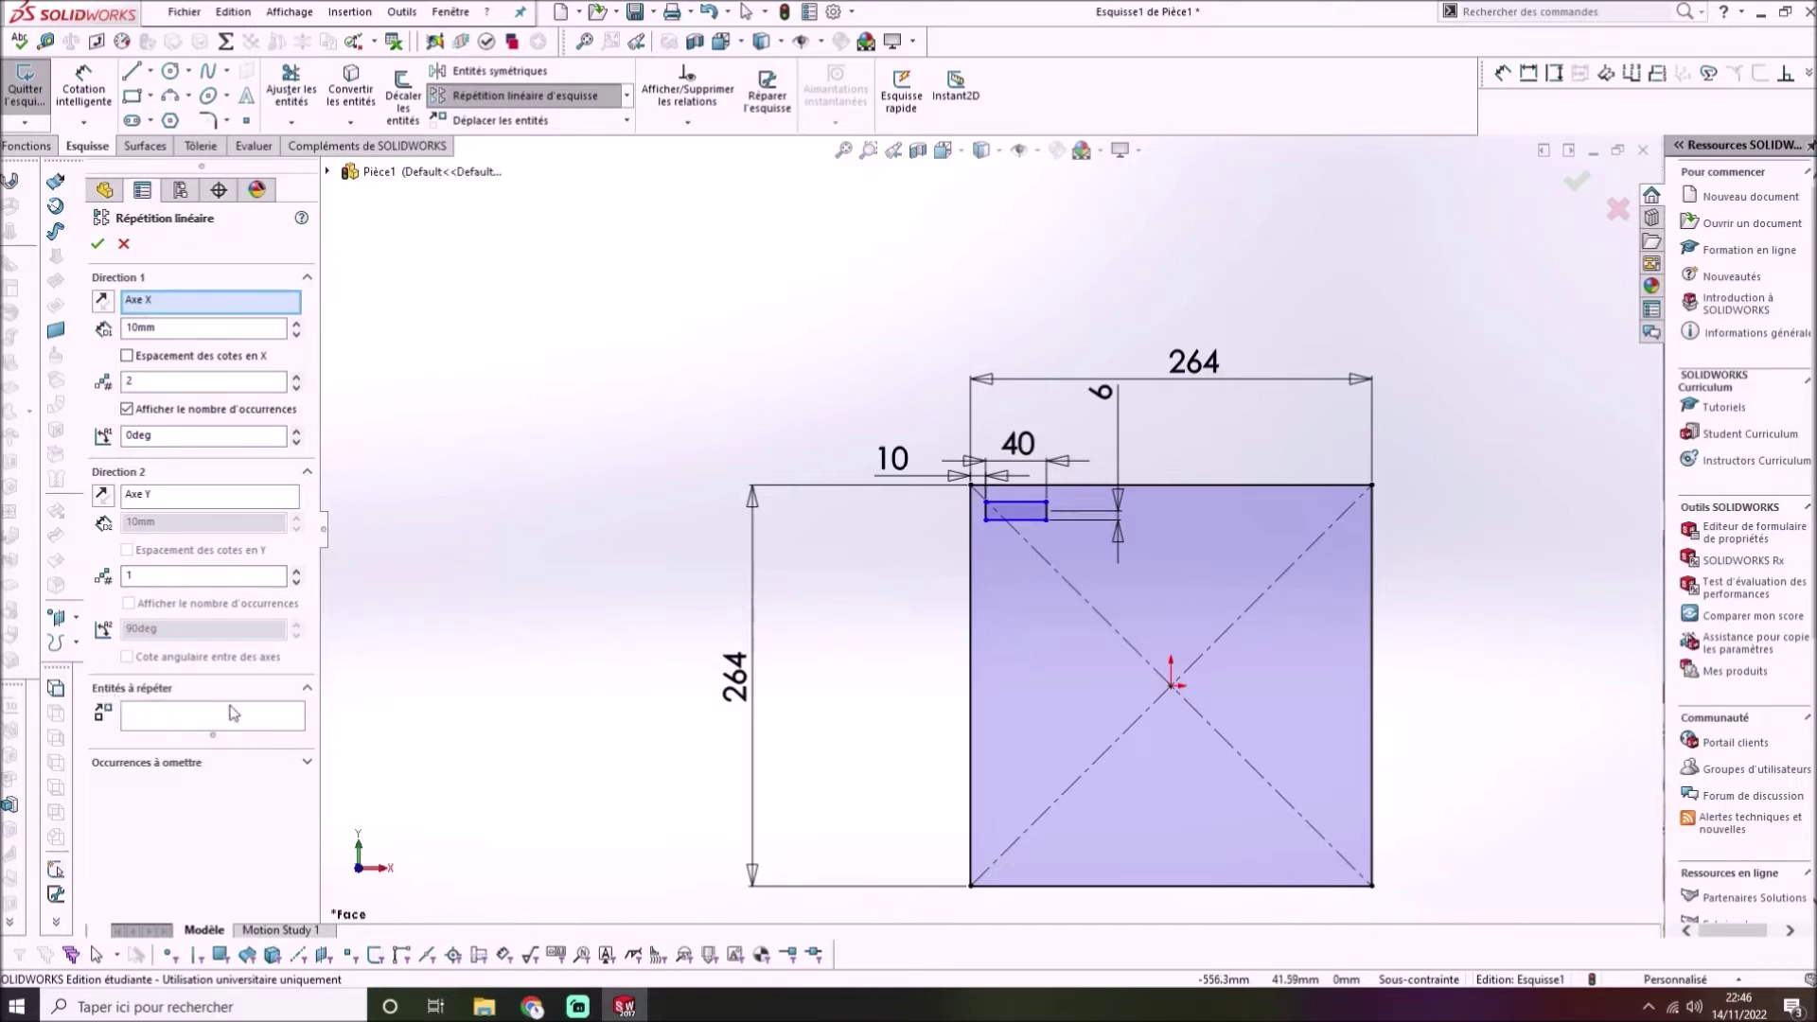
{"action": "left_click", "coordinate": [217, 725]}
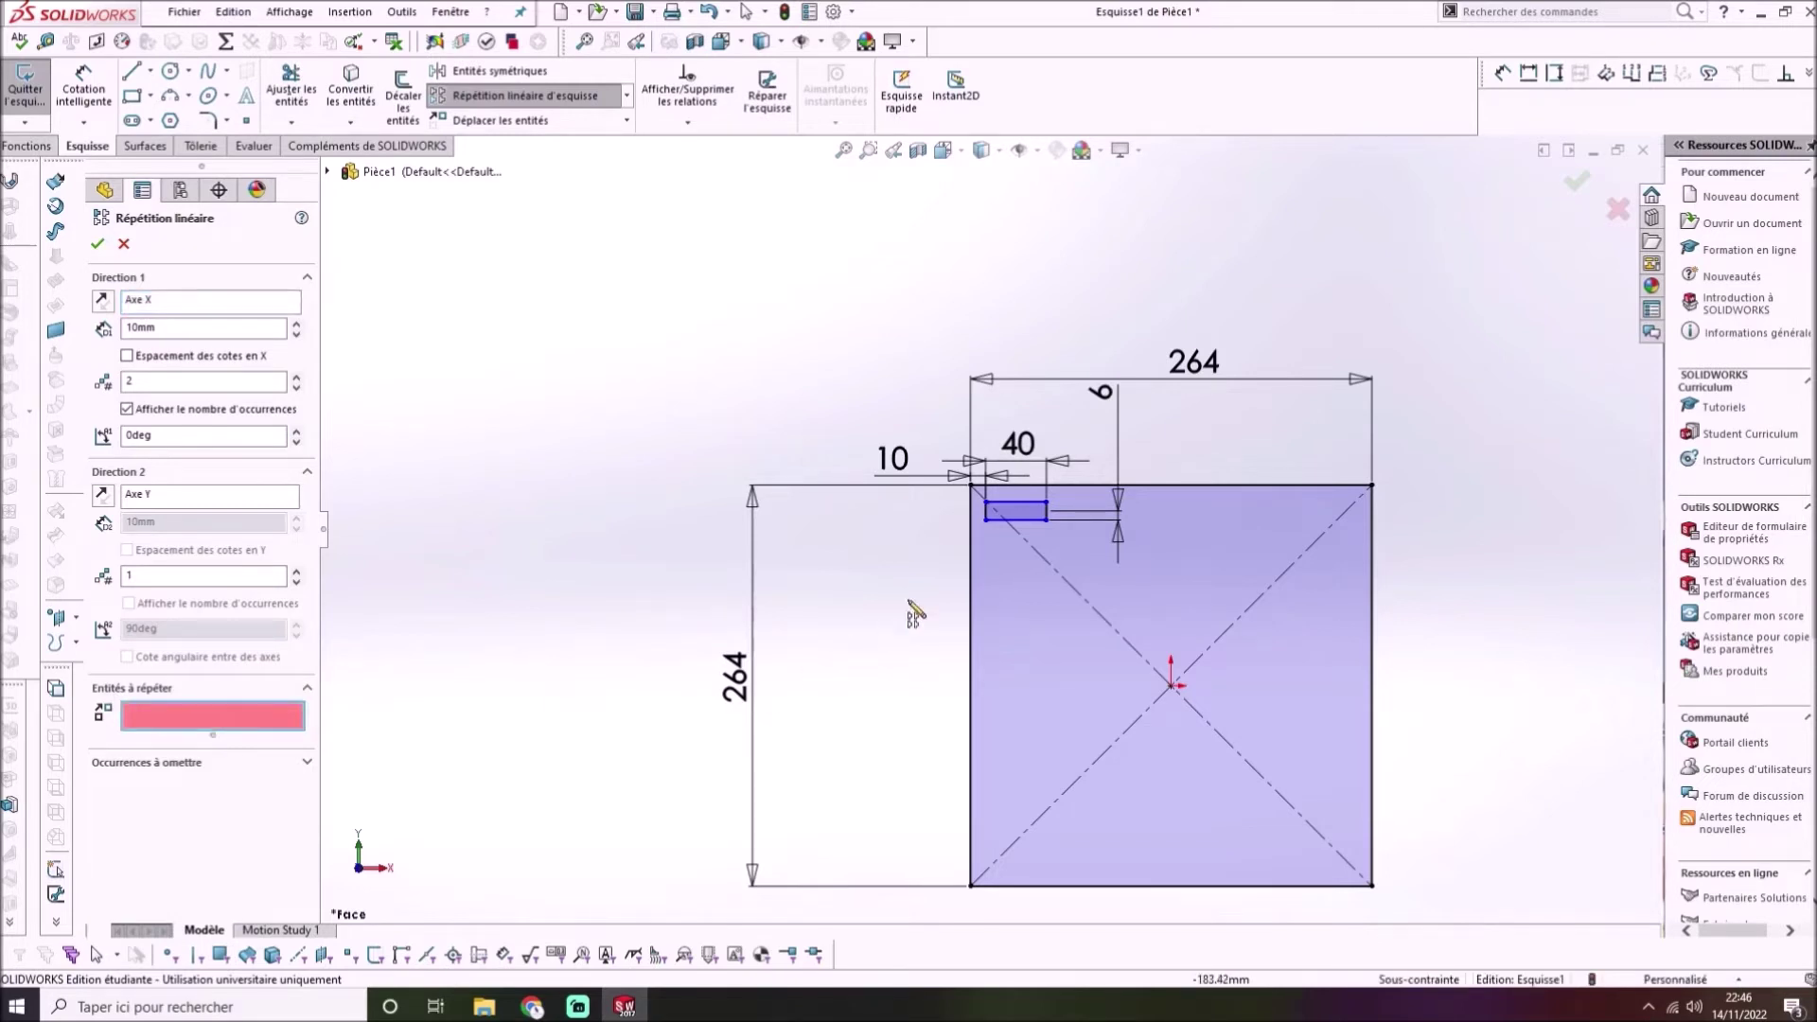
{"action": "scroll", "coordinate": [1027, 528], "scroll_direction": "down", "scroll_amount": 5}
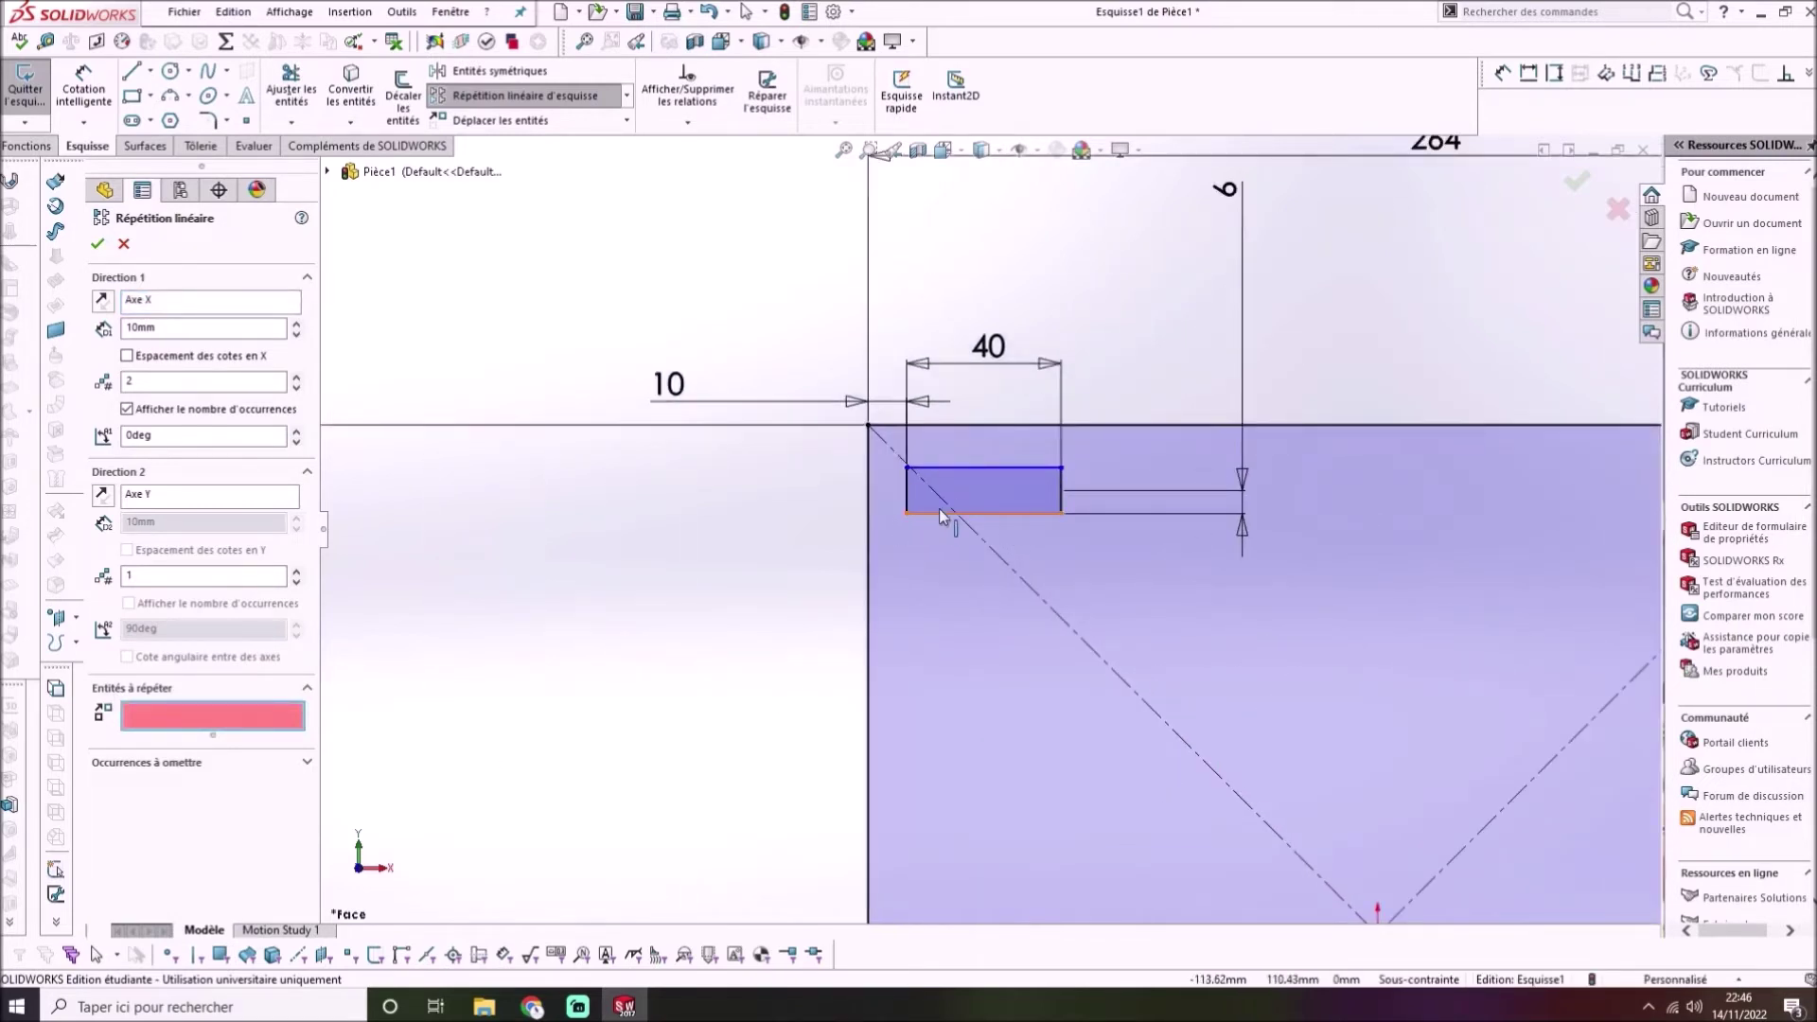
{"action": "left_click", "coordinate": [907, 496]}
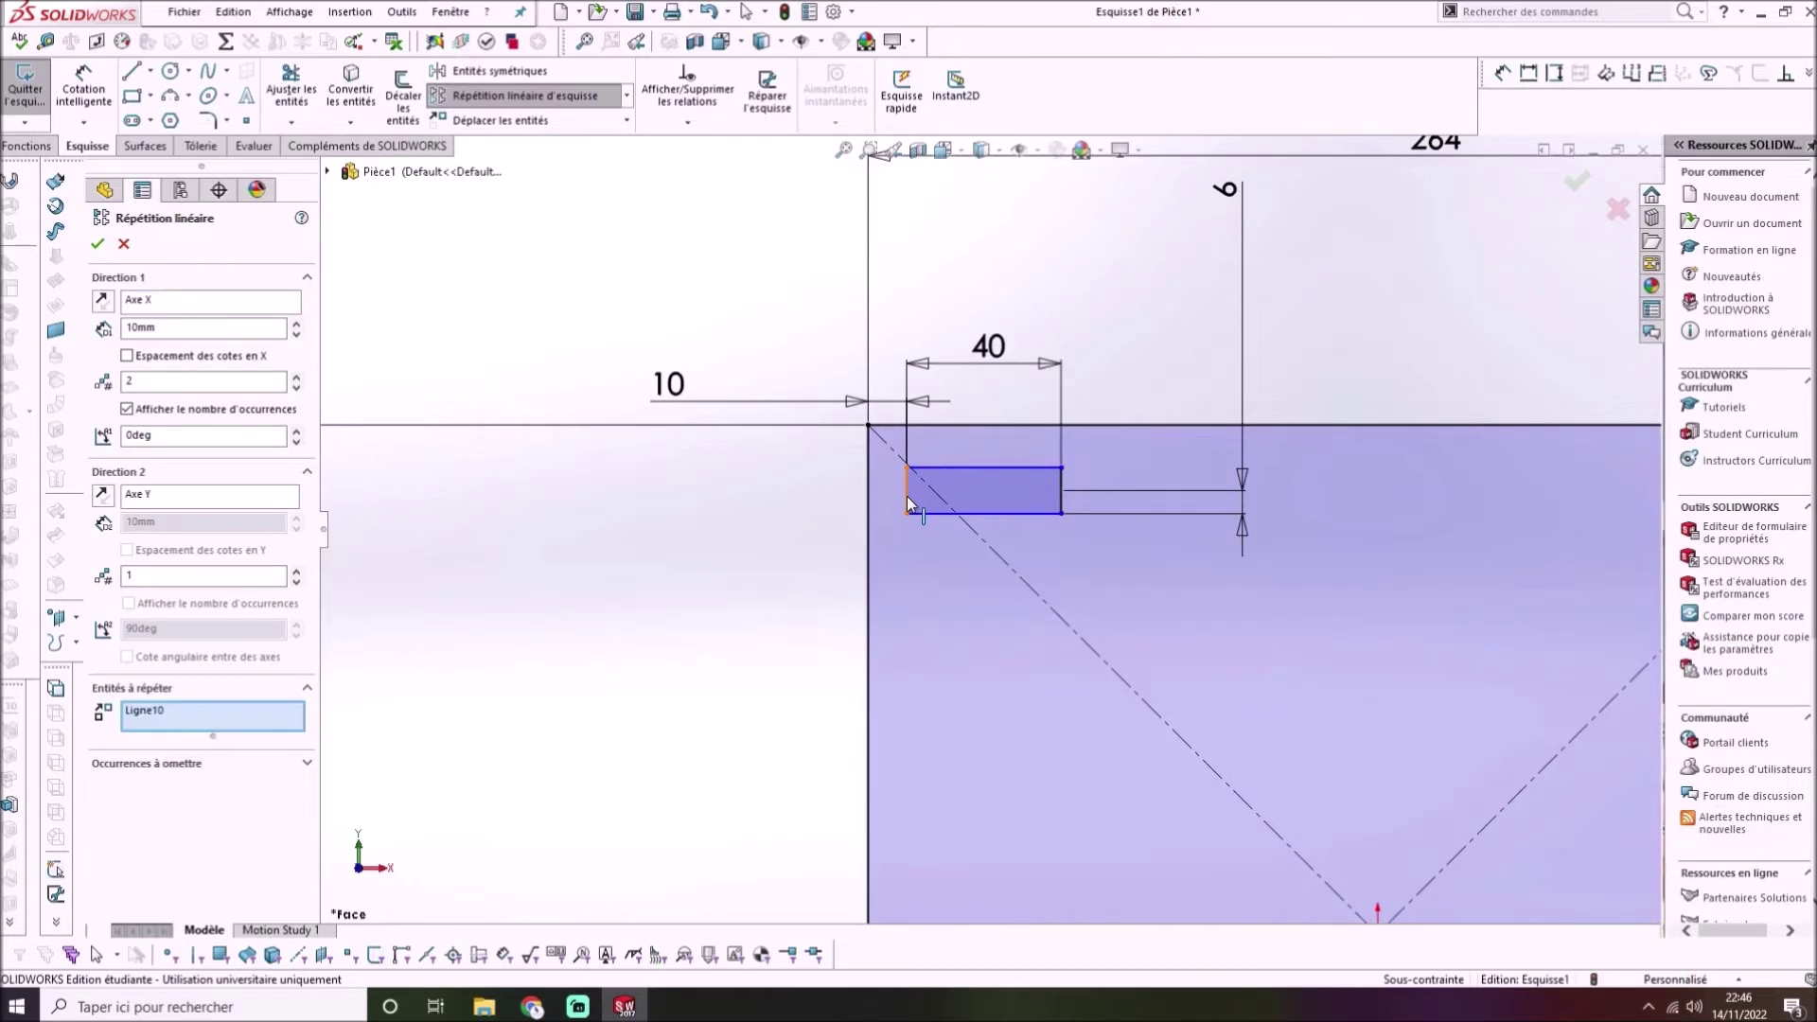
{"action": "left_click", "coordinate": [979, 469]}
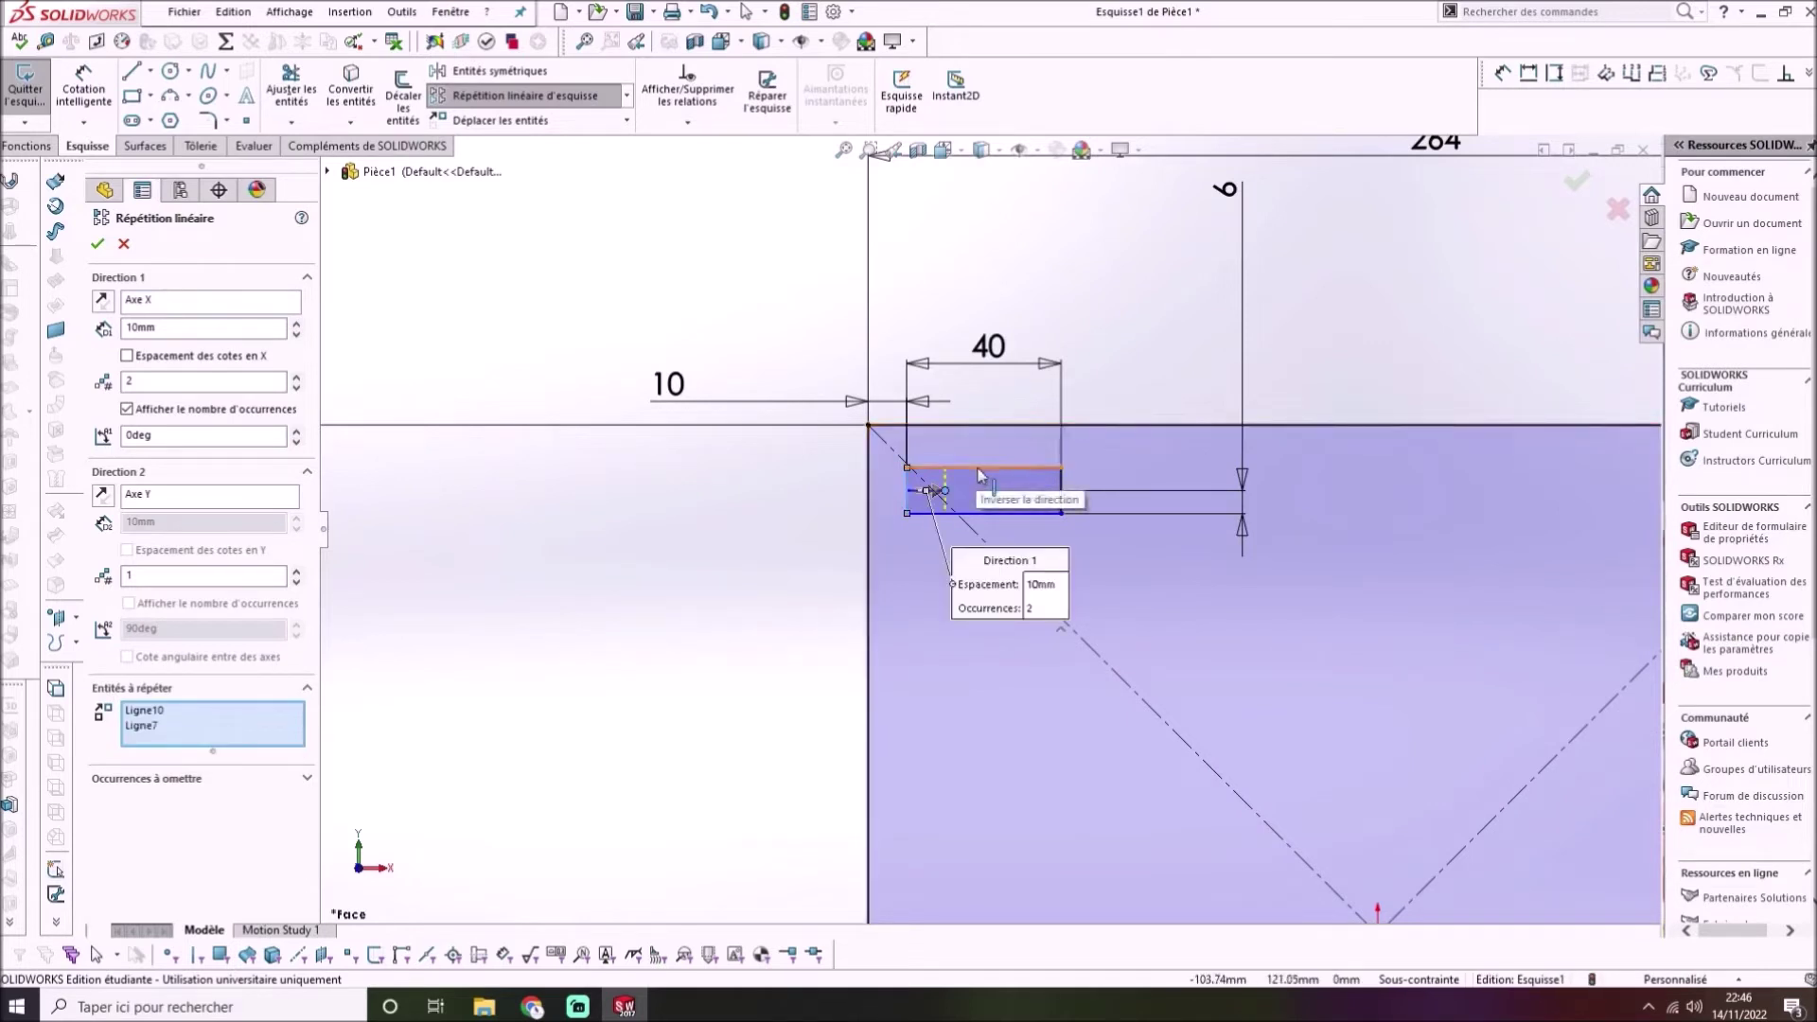
{"action": "left_click", "coordinate": [1061, 502]}
{"action": "left_click", "coordinate": [1036, 513]}
{"action": "scroll", "coordinate": [1079, 530], "scroll_direction": "down", "scroll_amount": 6}
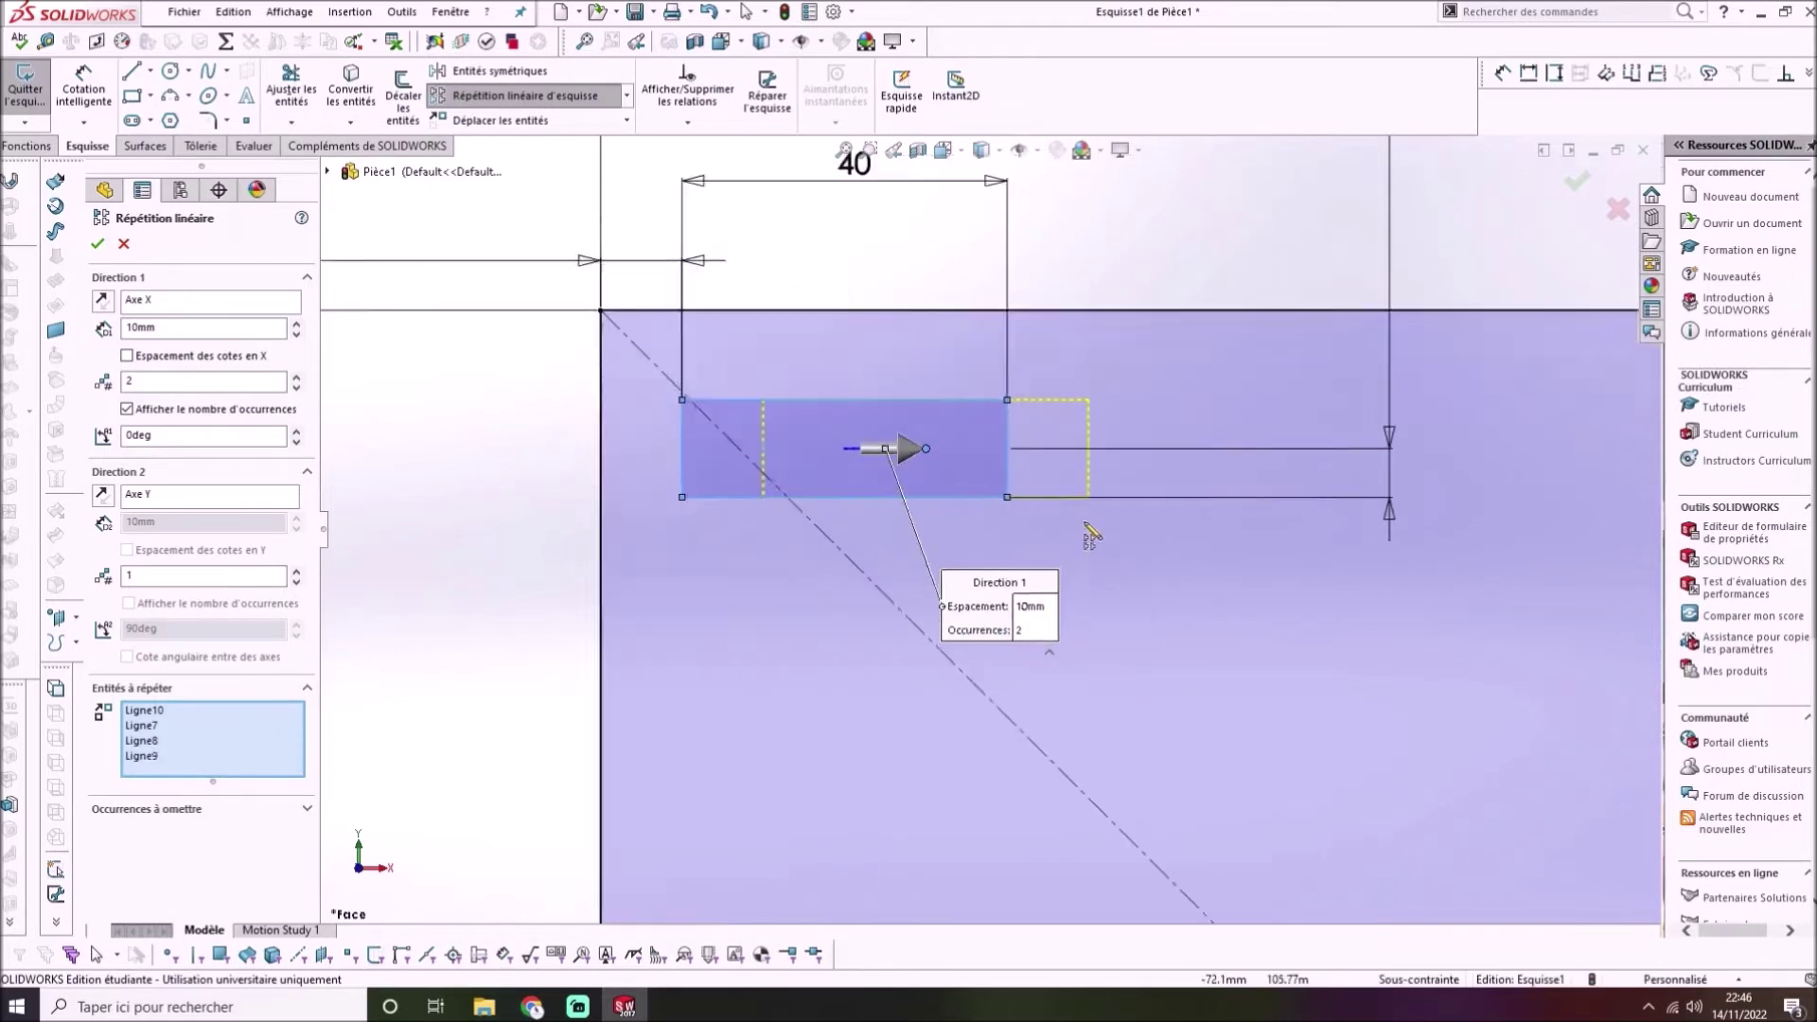
{"action": "scroll", "coordinate": [1081, 520], "scroll_direction": "up", "scroll_amount": 4}
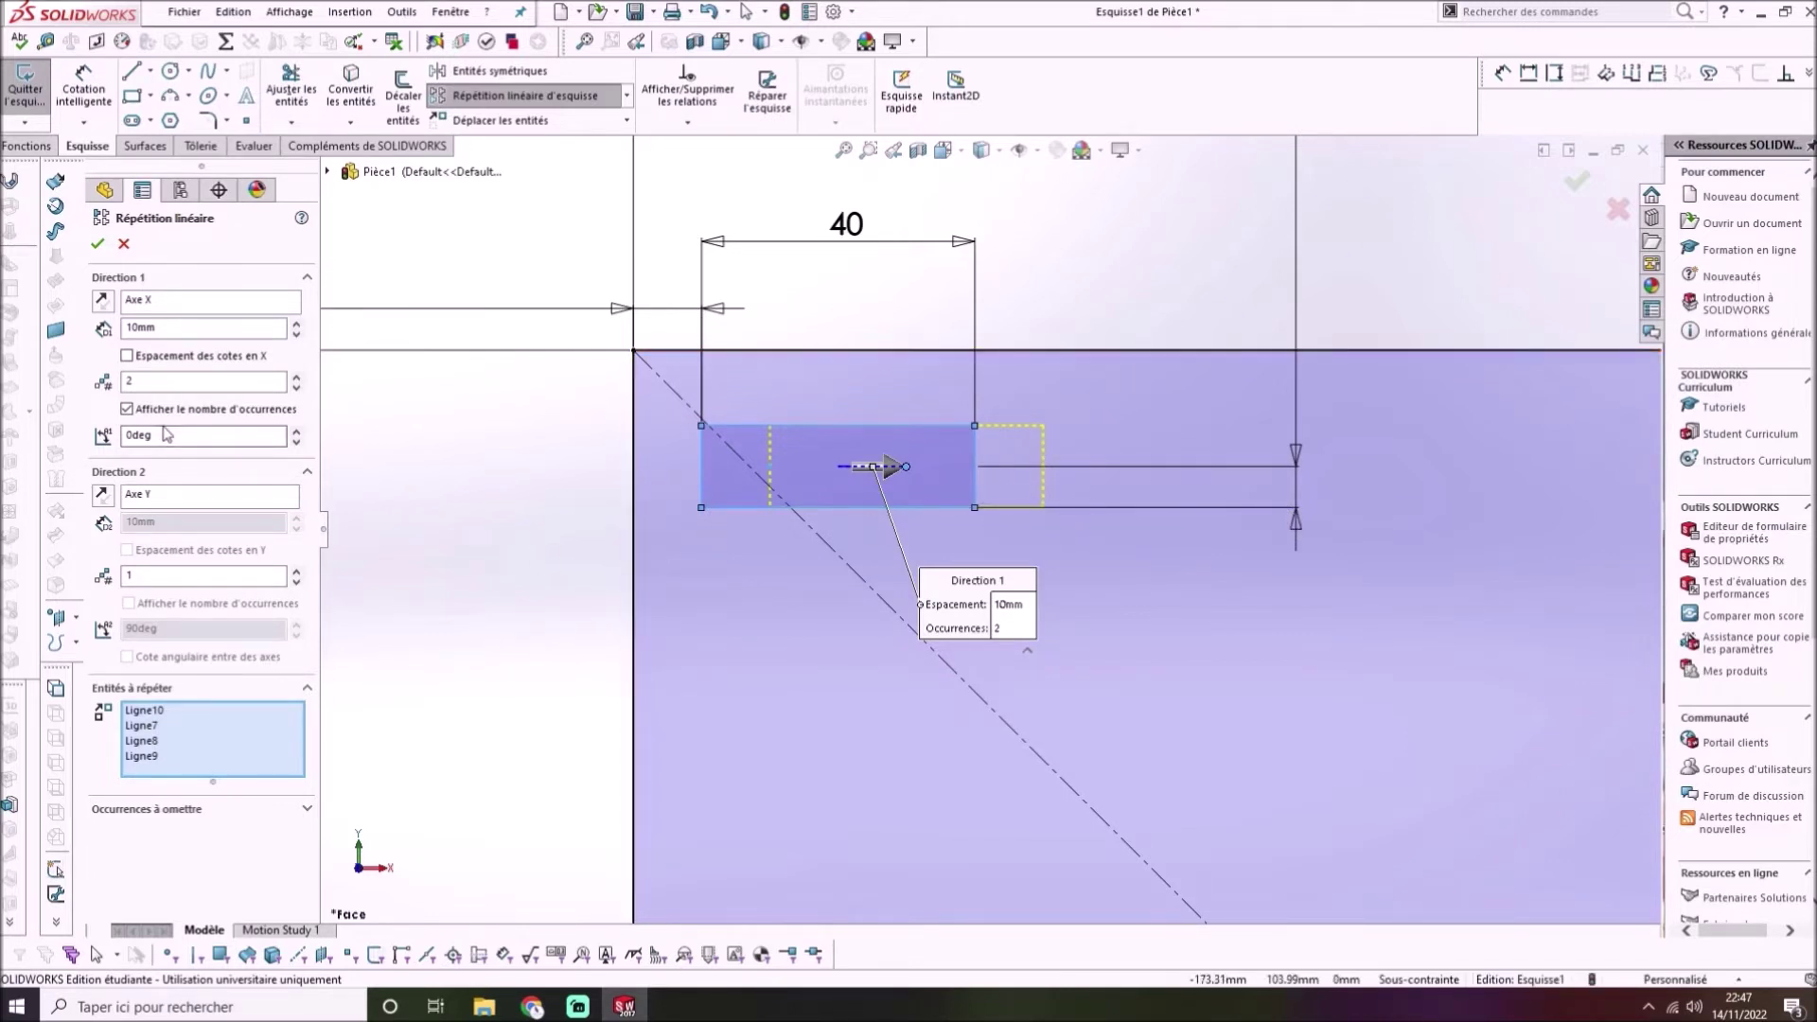
Set the pattern spacing along the X axis to 50 mm
{"action": "left_click", "coordinate": [152, 328]}
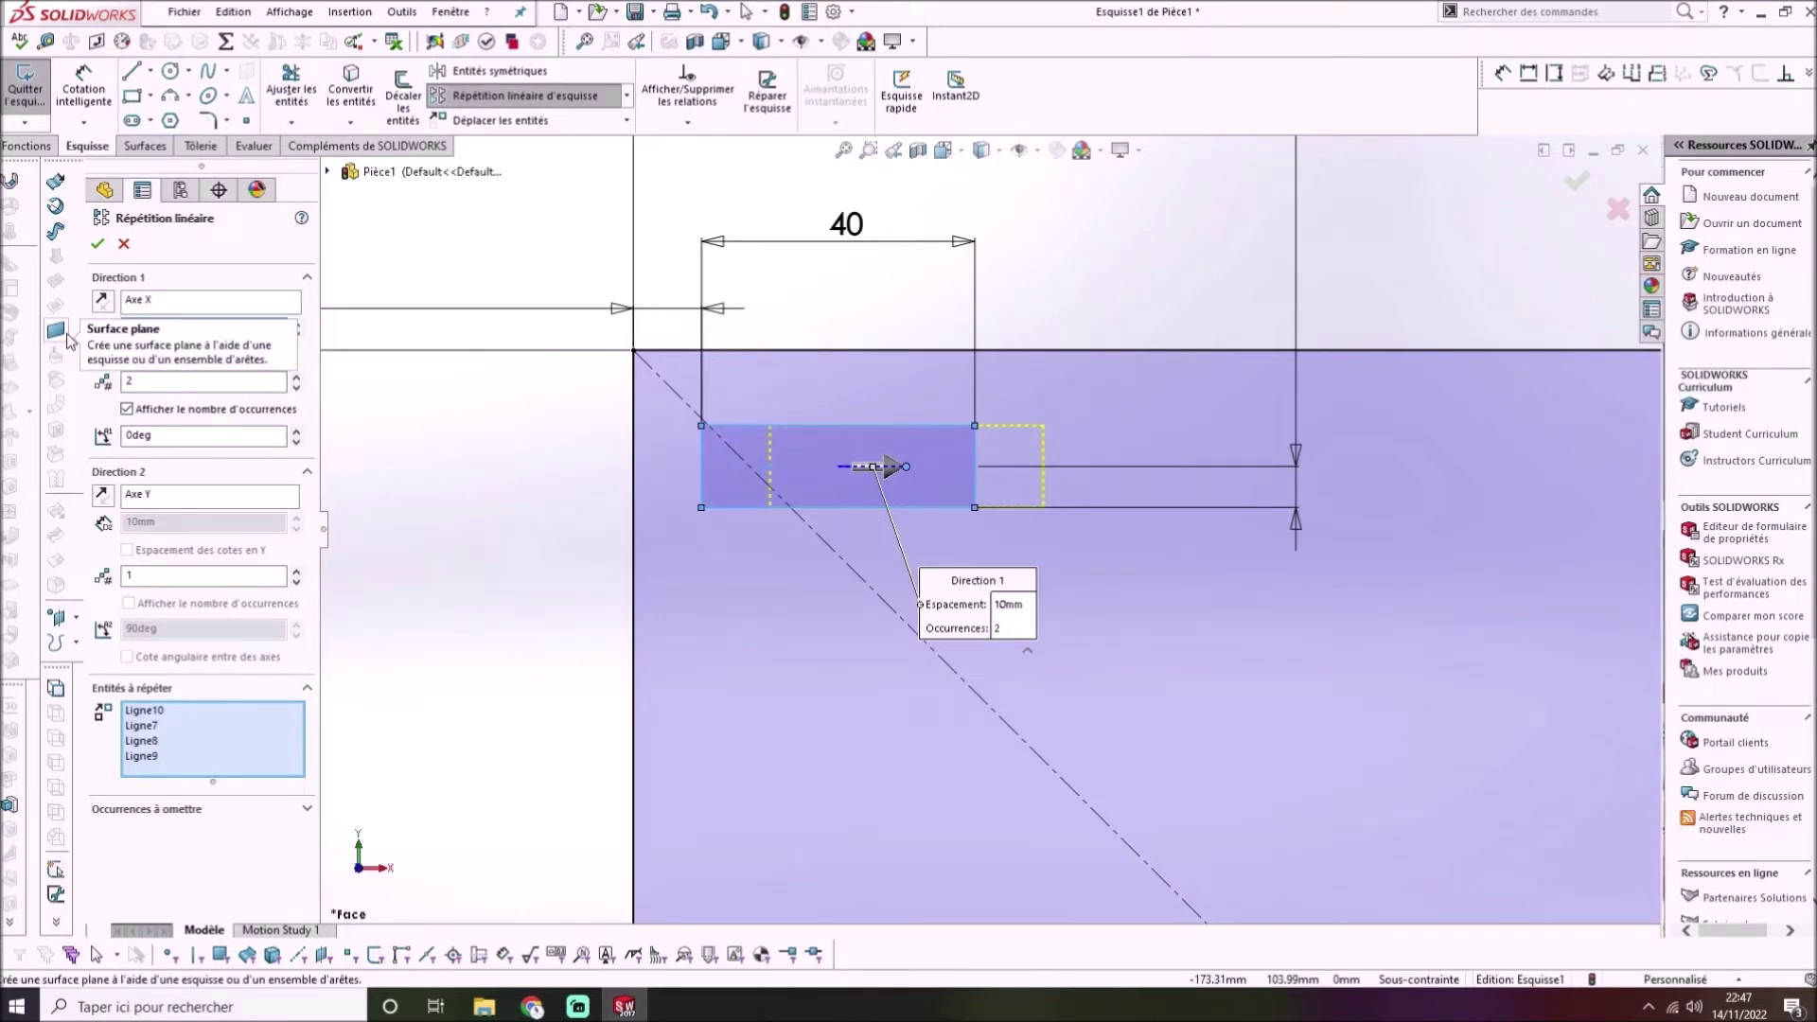
{"action": "type", "text": "50mm"}
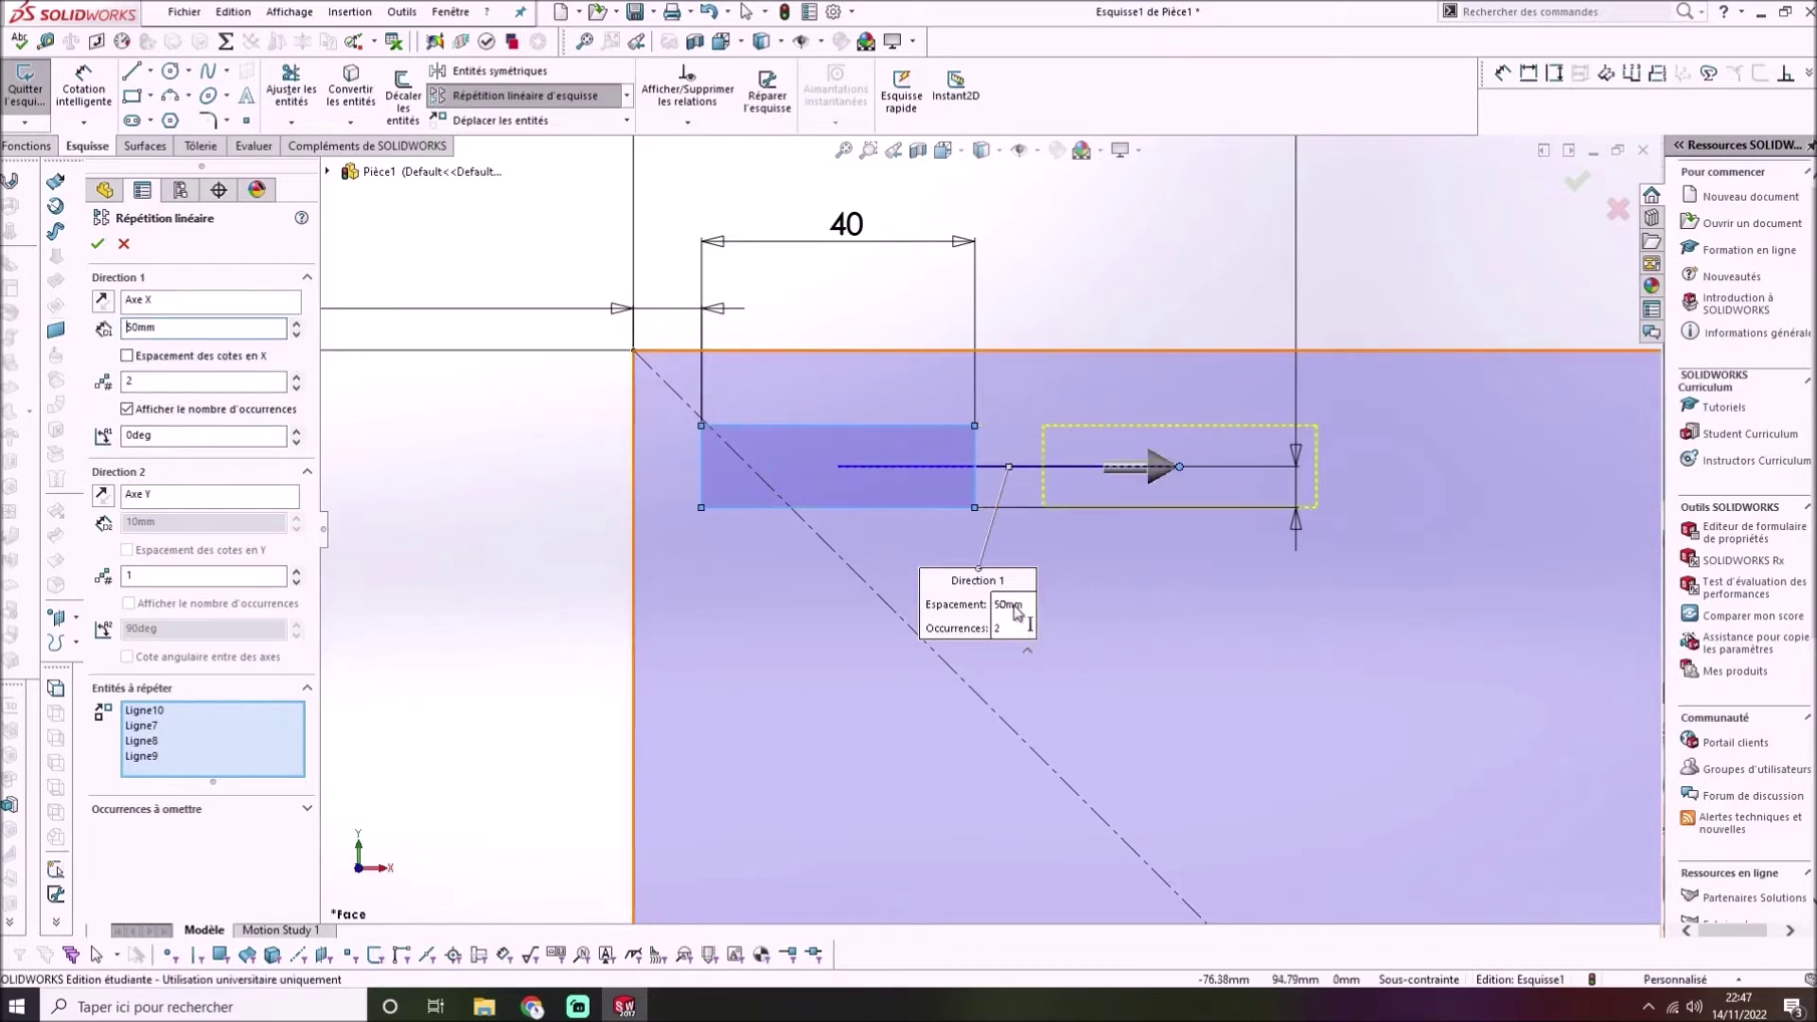
{"action": "scroll", "coordinate": [1136, 625], "scroll_direction": "up", "scroll_amount": 3}
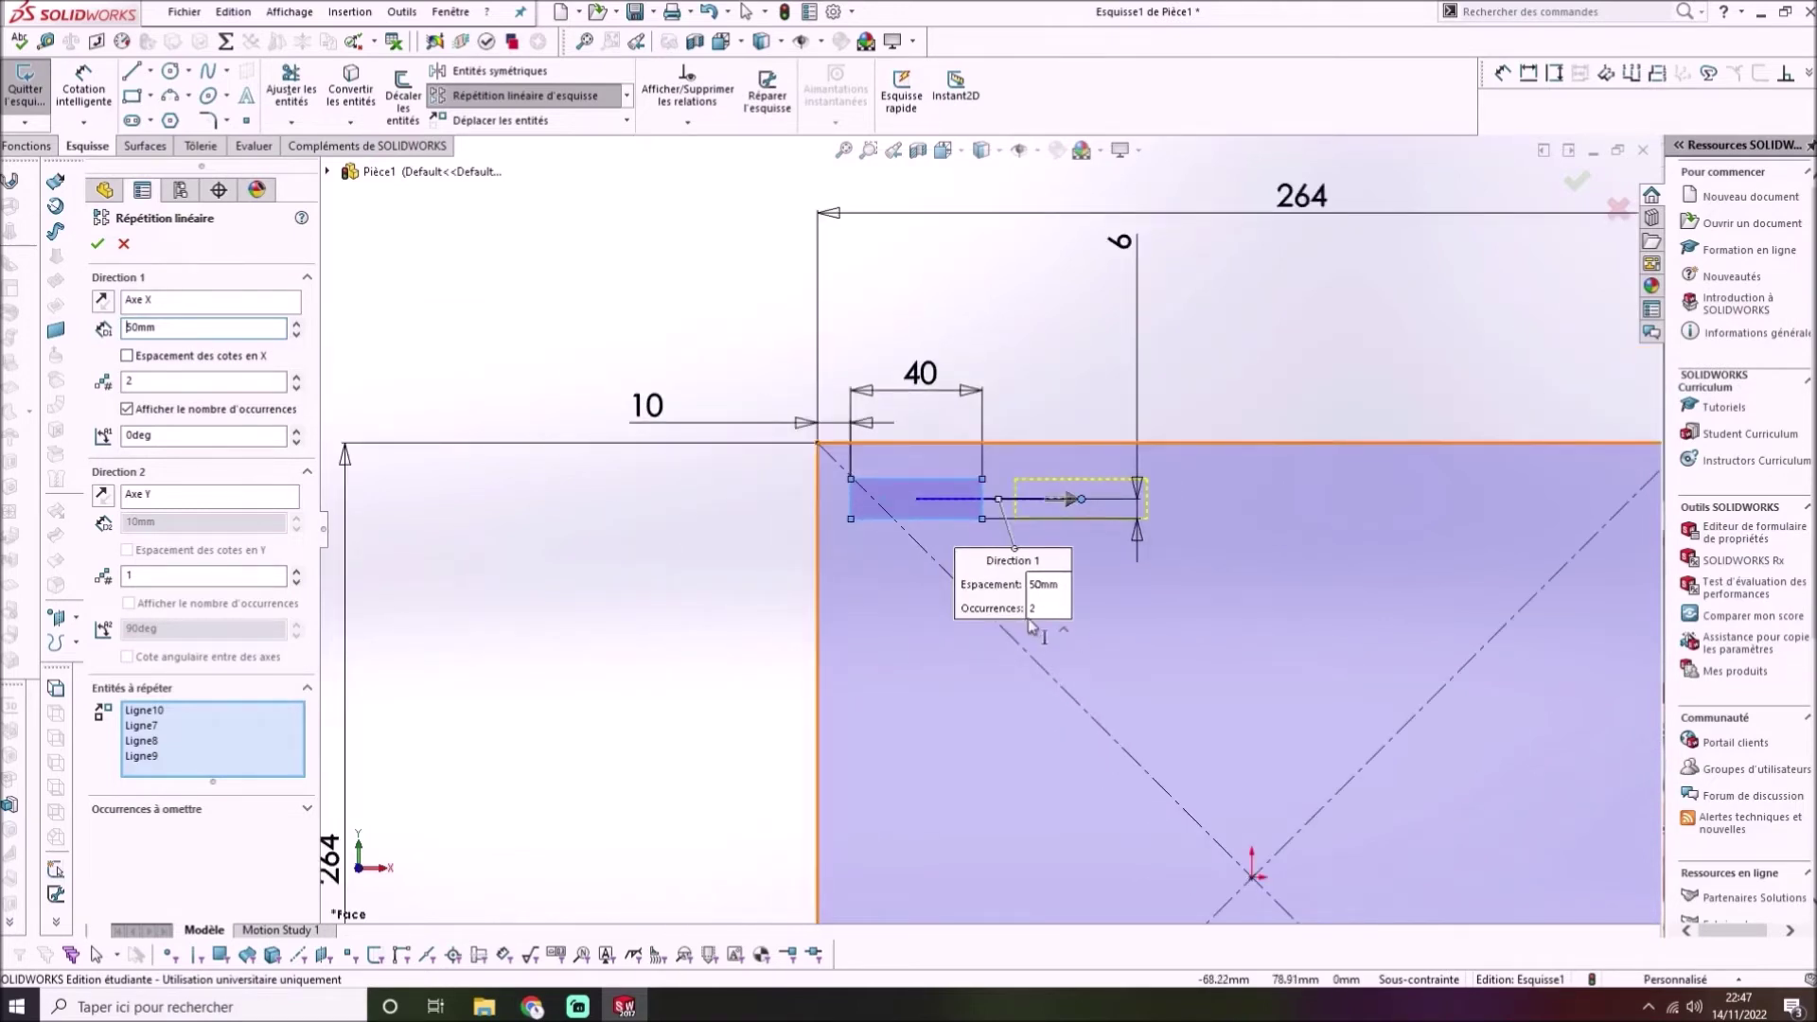
{"action": "scroll", "coordinate": [1079, 636], "scroll_direction": "up", "scroll_amount": 2}
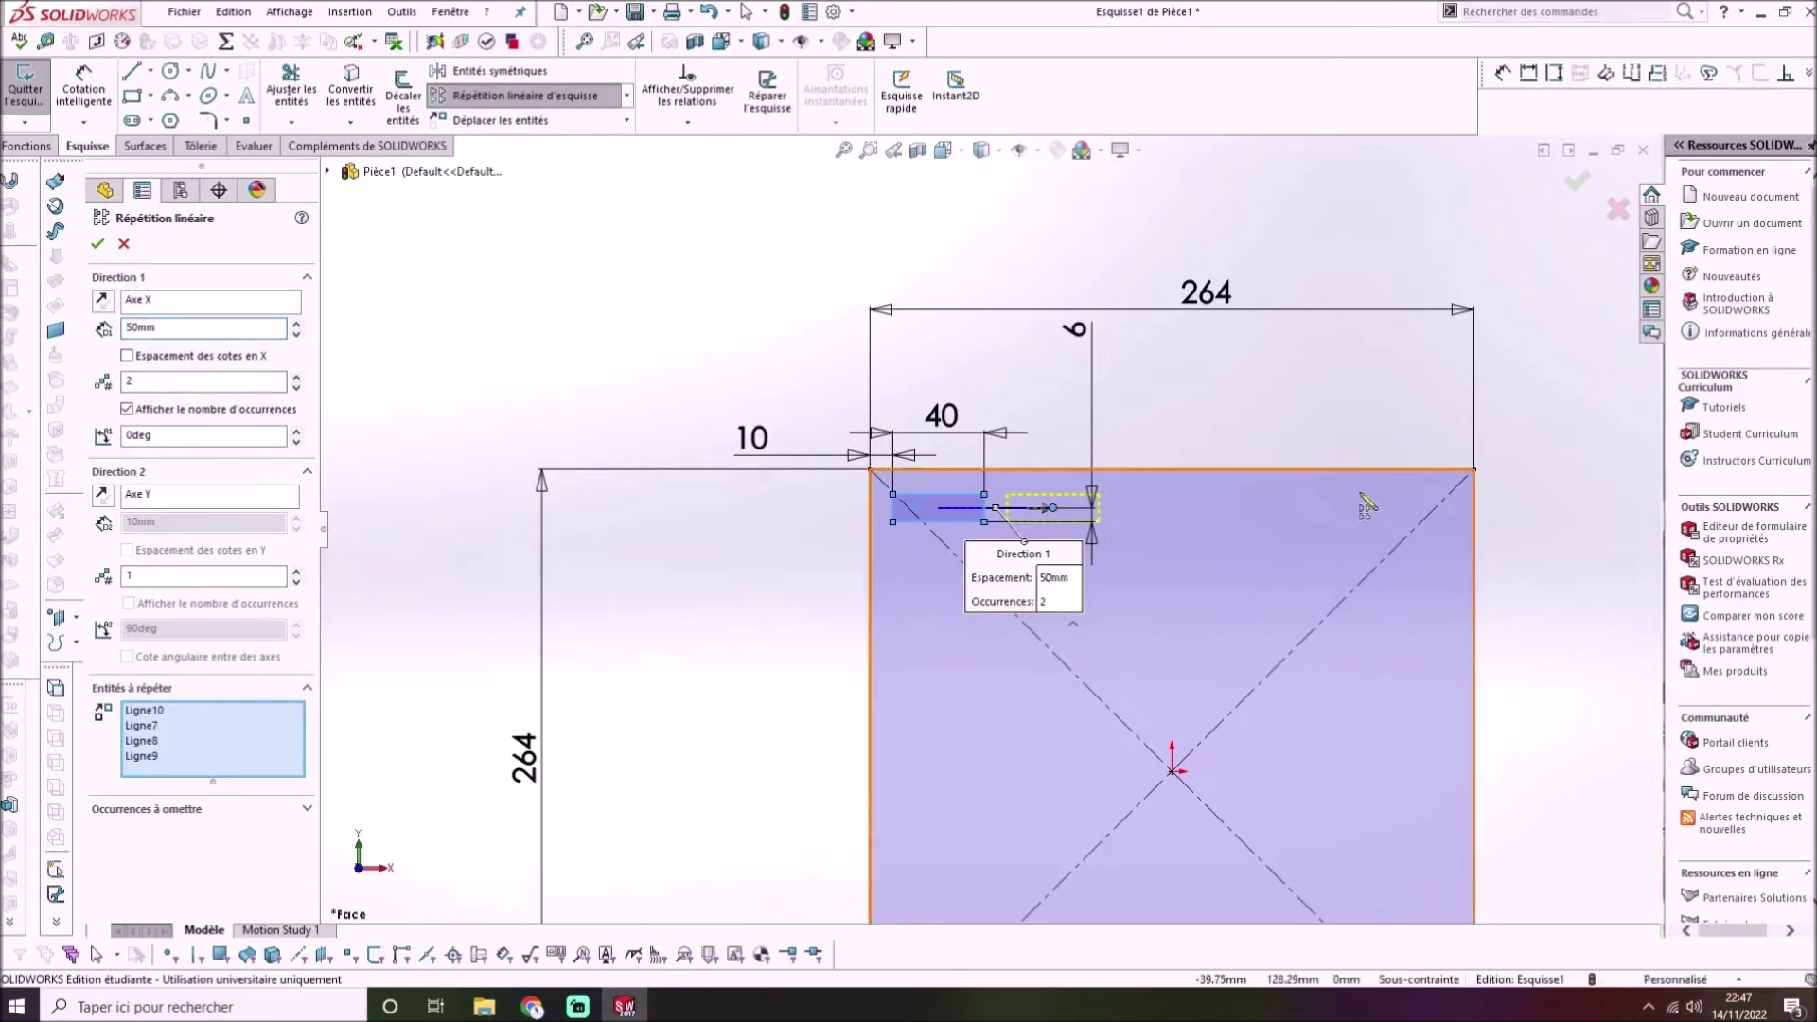
Set the number of instances along the X axis to 5
{"action": "left_click", "coordinate": [134, 383]}
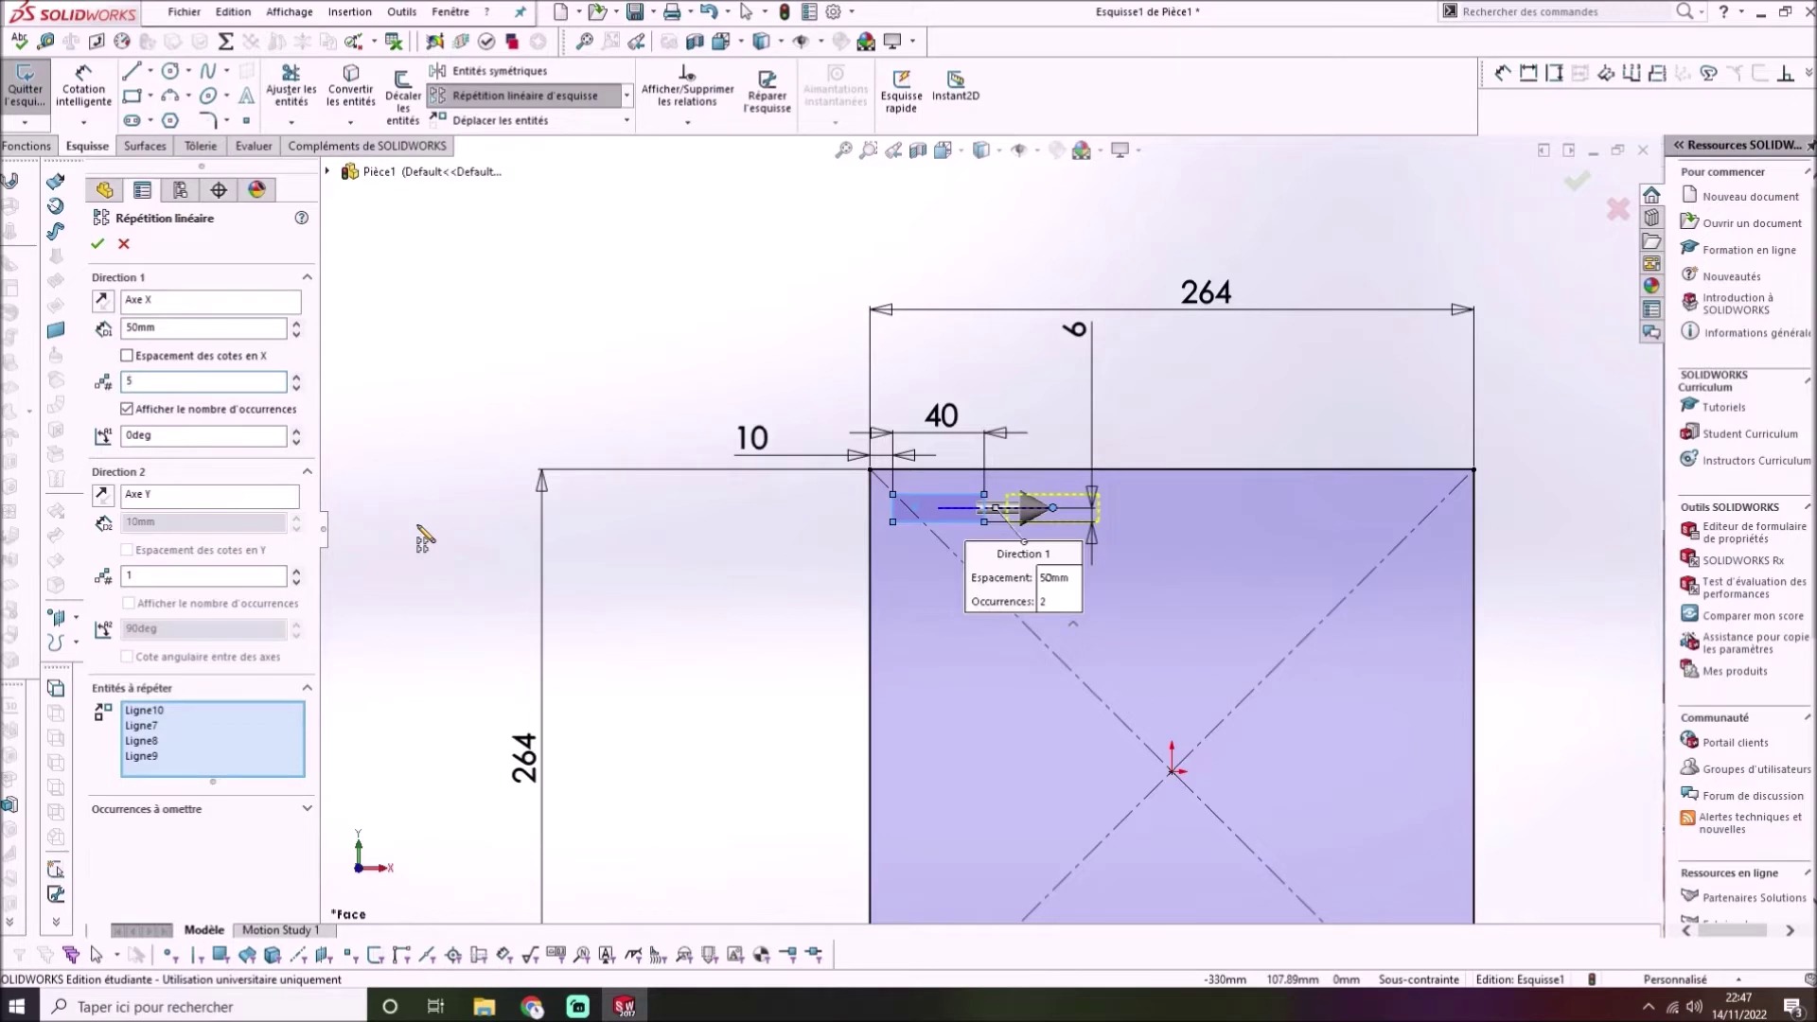
{"action": "left_click", "coordinate": [419, 526]}
{"action": "scroll", "coordinate": [528, 570], "scroll_direction": "down", "scroll_amount": 1}
{"action": "scroll", "coordinate": [529, 571], "scroll_direction": "up", "scroll_amount": 1}
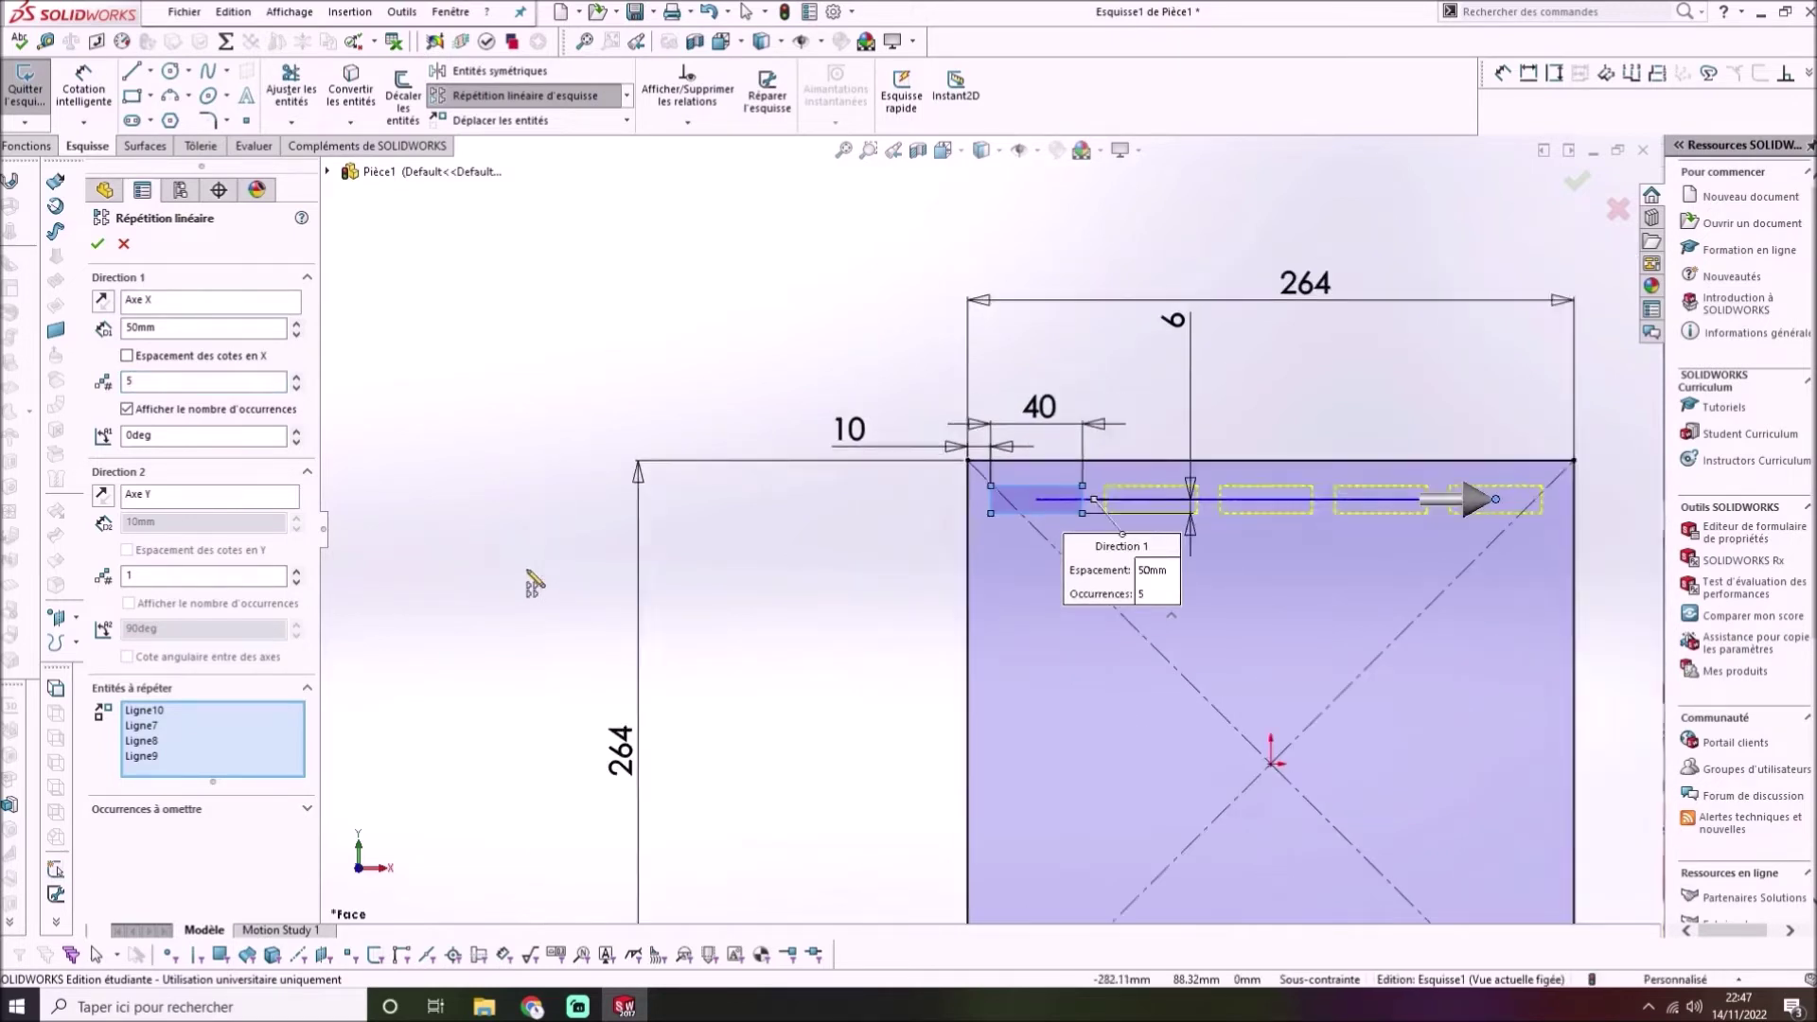
{"action": "scroll", "coordinate": [527, 570], "scroll_direction": "up", "scroll_amount": 1}
{"action": "scroll", "coordinate": [1456, 658], "scroll_direction": "down", "scroll_amount": 1}
{"action": "scroll", "coordinate": [1367, 655], "scroll_direction": "up", "scroll_amount": 2}
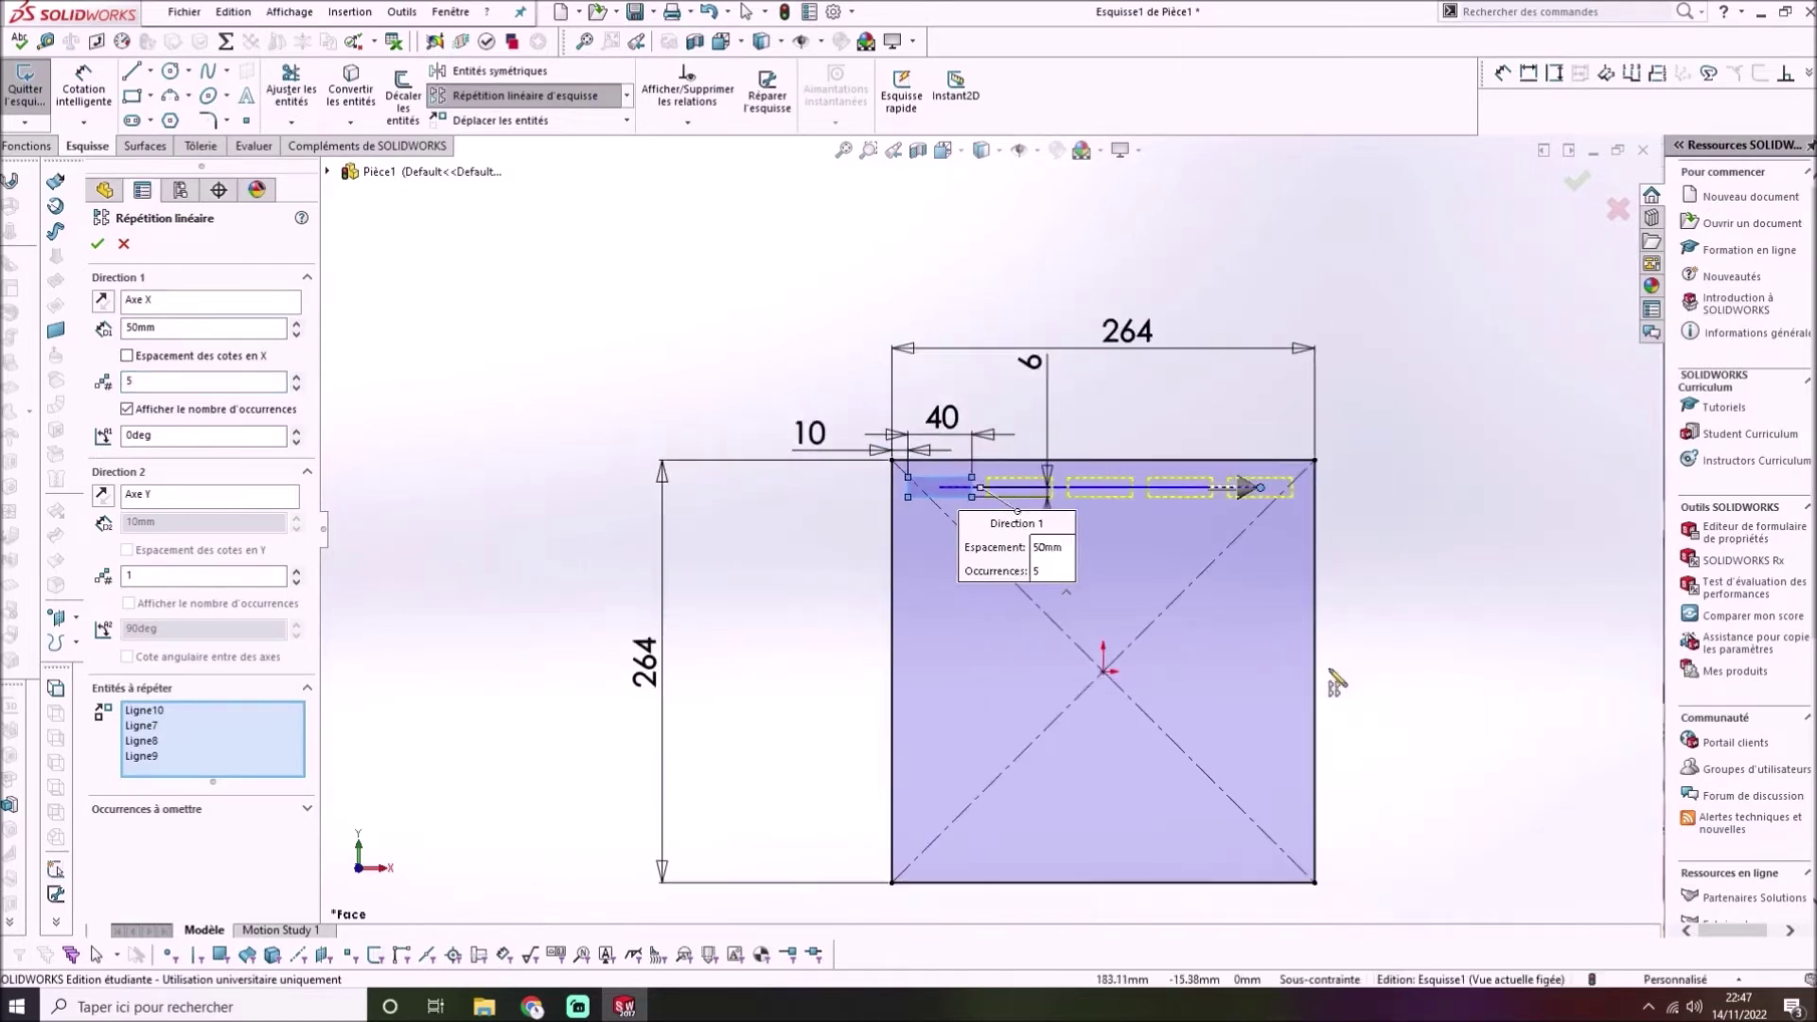
{"action": "scroll", "coordinate": [1335, 682], "scroll_direction": "up", "scroll_amount": 1}
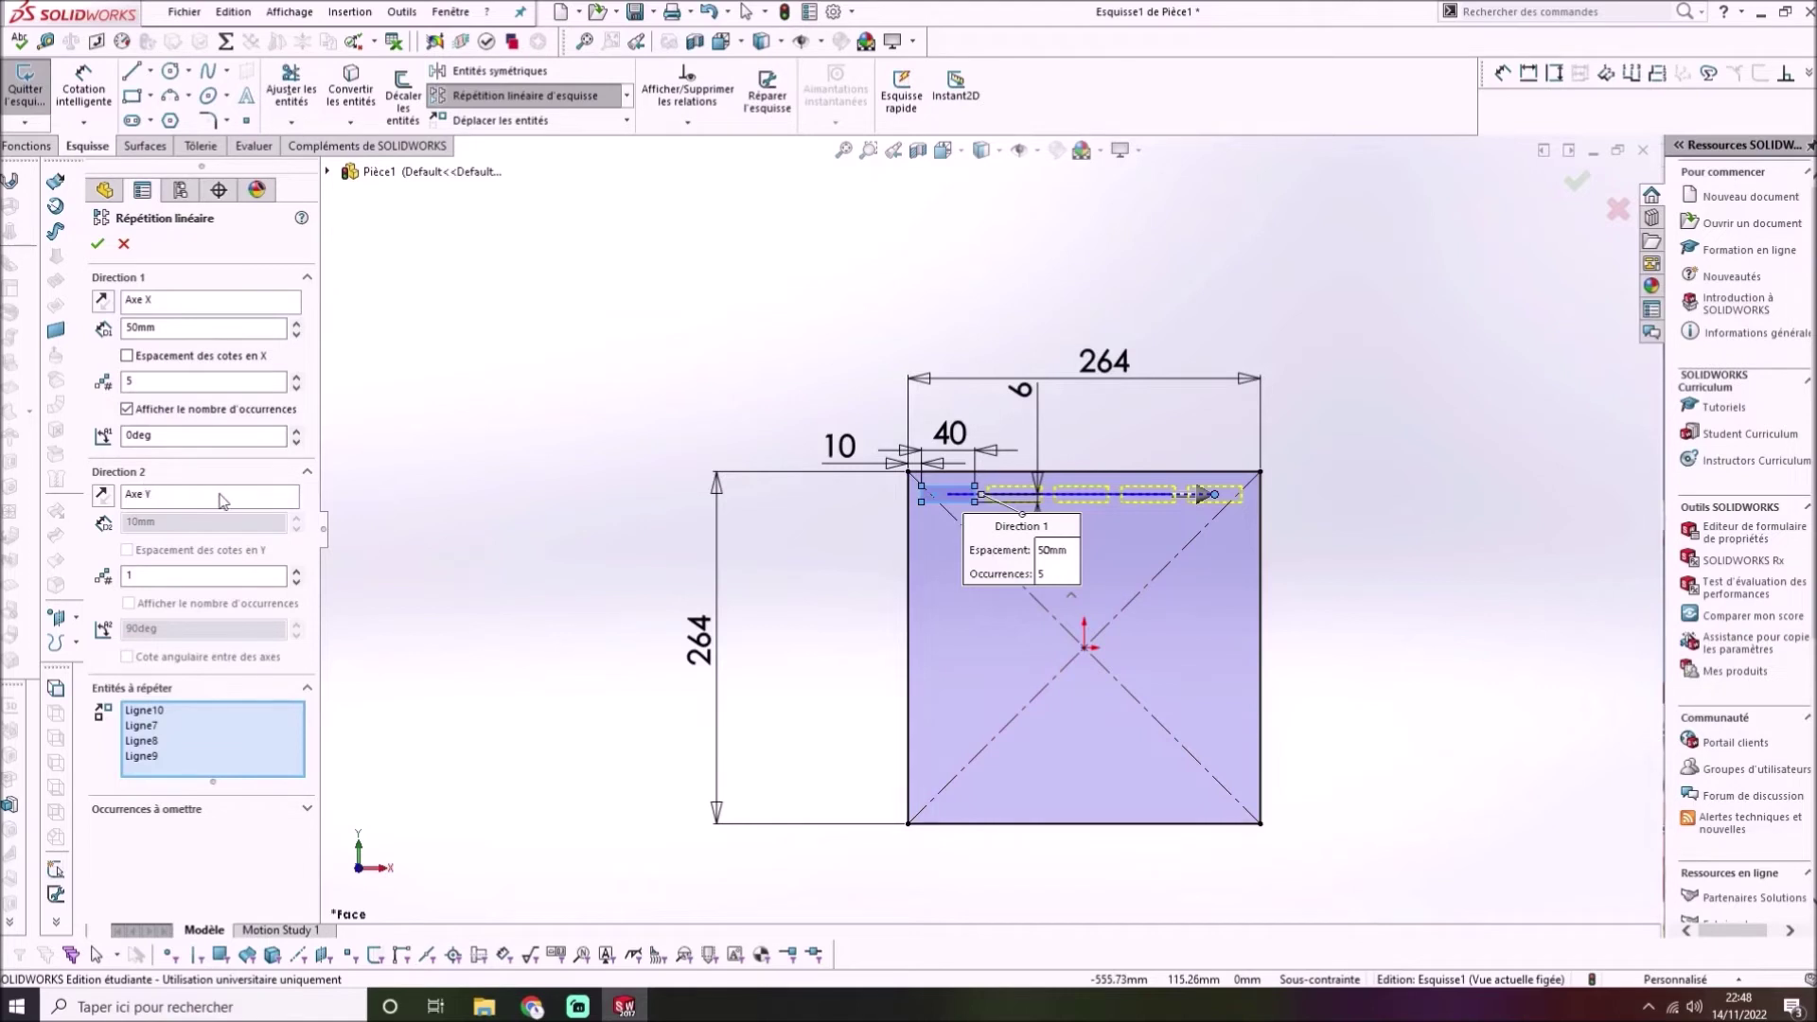
Set 7 instances along the Y axis and reverse that direction so the pattern runs downward into the square
{"action": "left_click", "coordinate": [168, 574]}
{"action": "left_click_drag", "start_coordinate": [168, 575], "coordinate": [106, 581]}
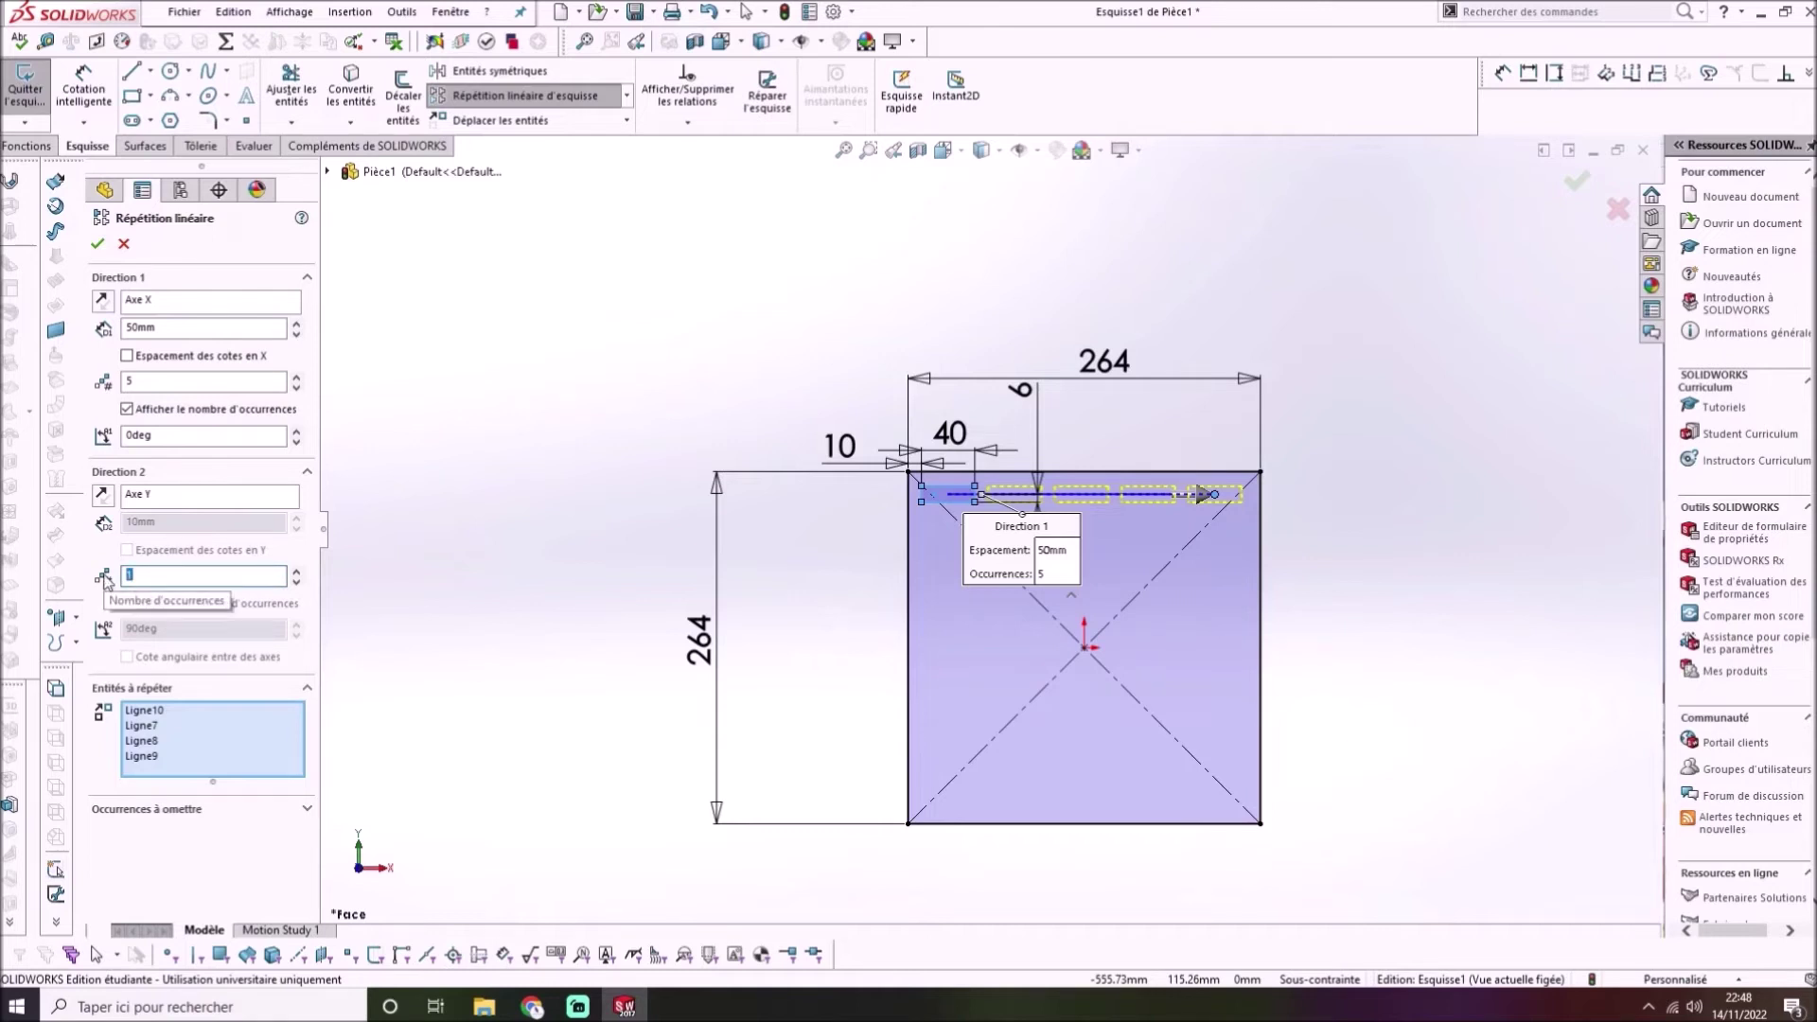
{"action": "type", "text": "7"}
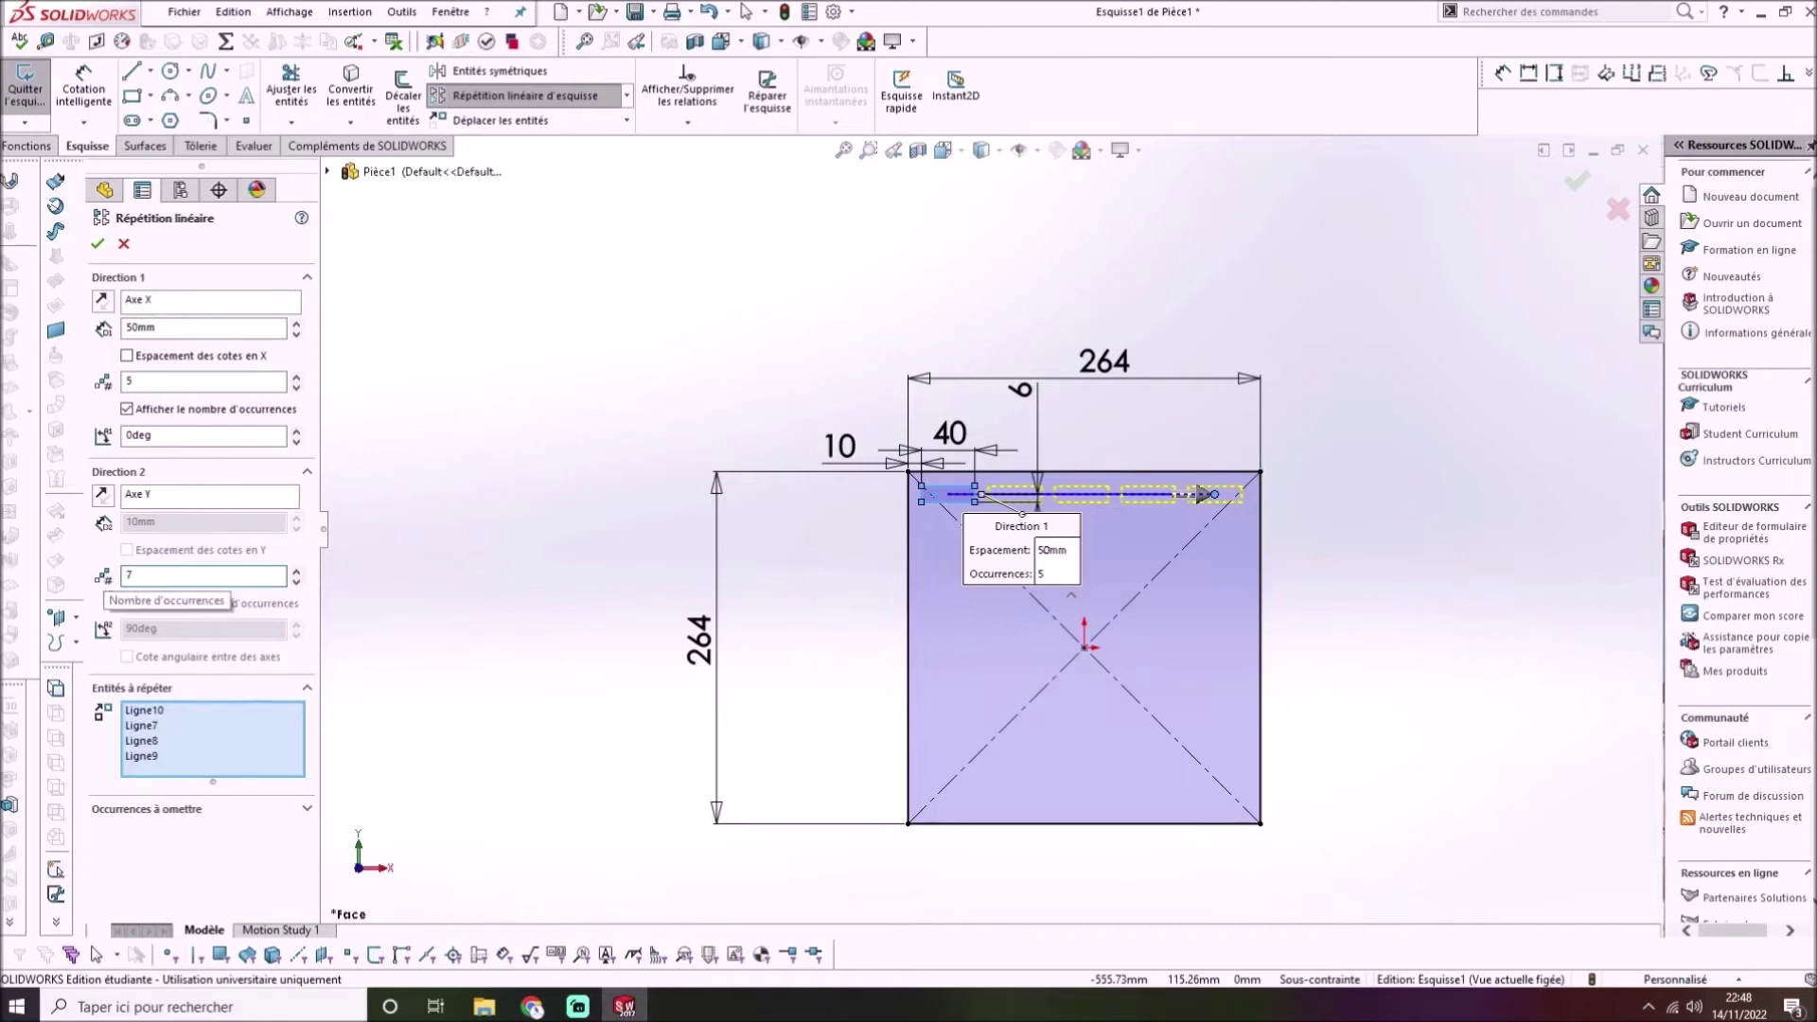
{"action": "left_click", "coordinate": [235, 528]}
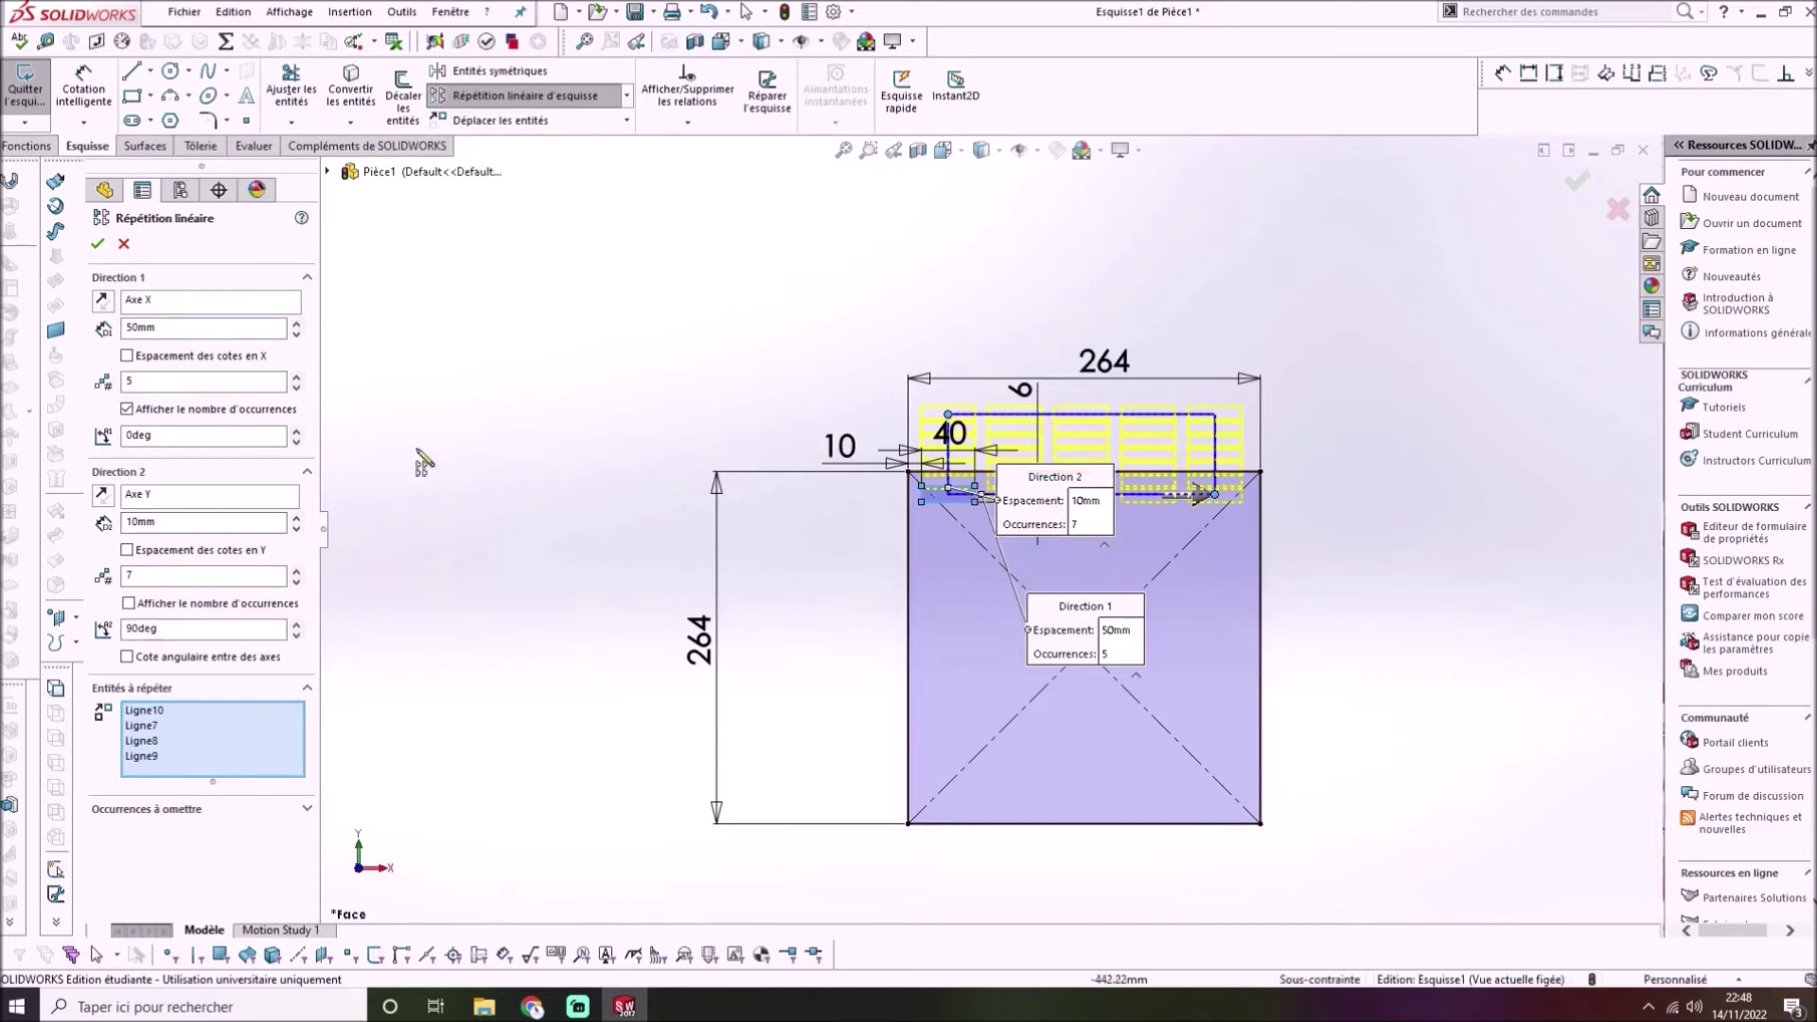
{"action": "left_click", "coordinate": [103, 496]}
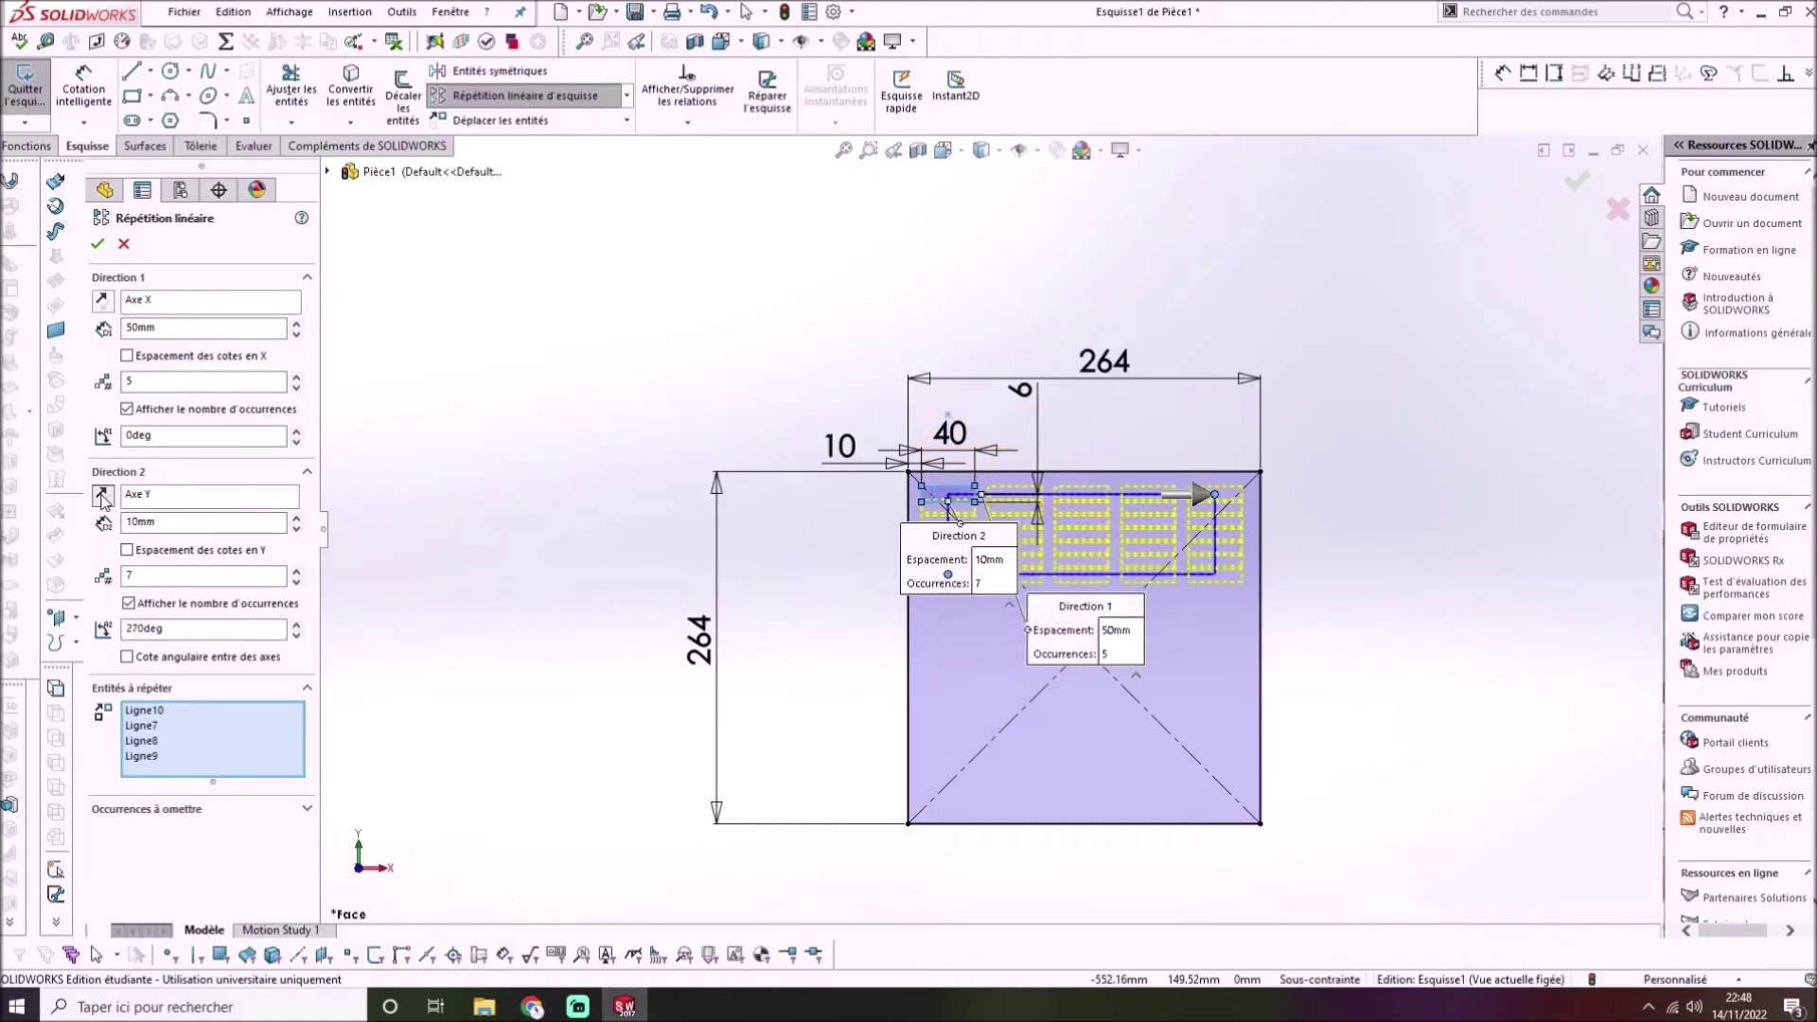
{"action": "left_click", "coordinate": [104, 499]}
{"action": "left_click", "coordinate": [103, 496]}
Try a pattern spacing of 35 mm along the Y axis
{"action": "left_click", "coordinate": [147, 523]}
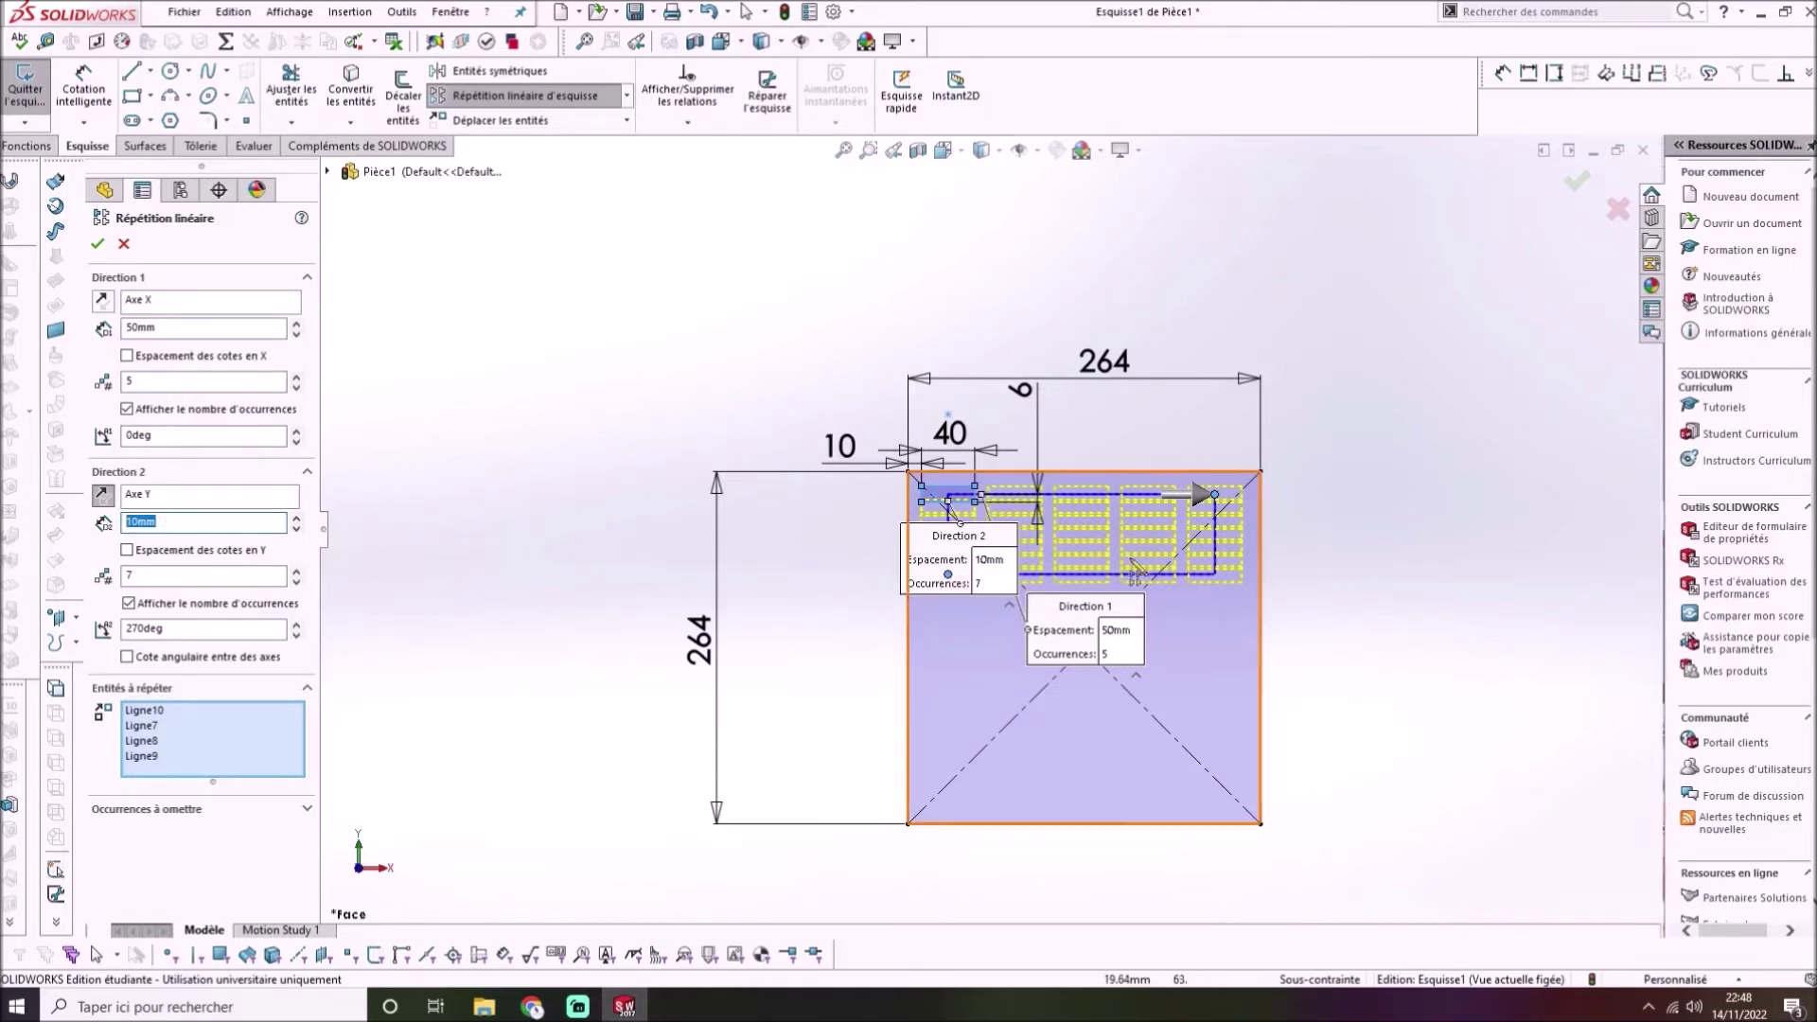
{"action": "scroll", "coordinate": [1162, 545], "scroll_direction": "down", "scroll_amount": 5}
{"action": "scroll", "coordinate": [958, 516], "scroll_direction": "down", "scroll_amount": 3}
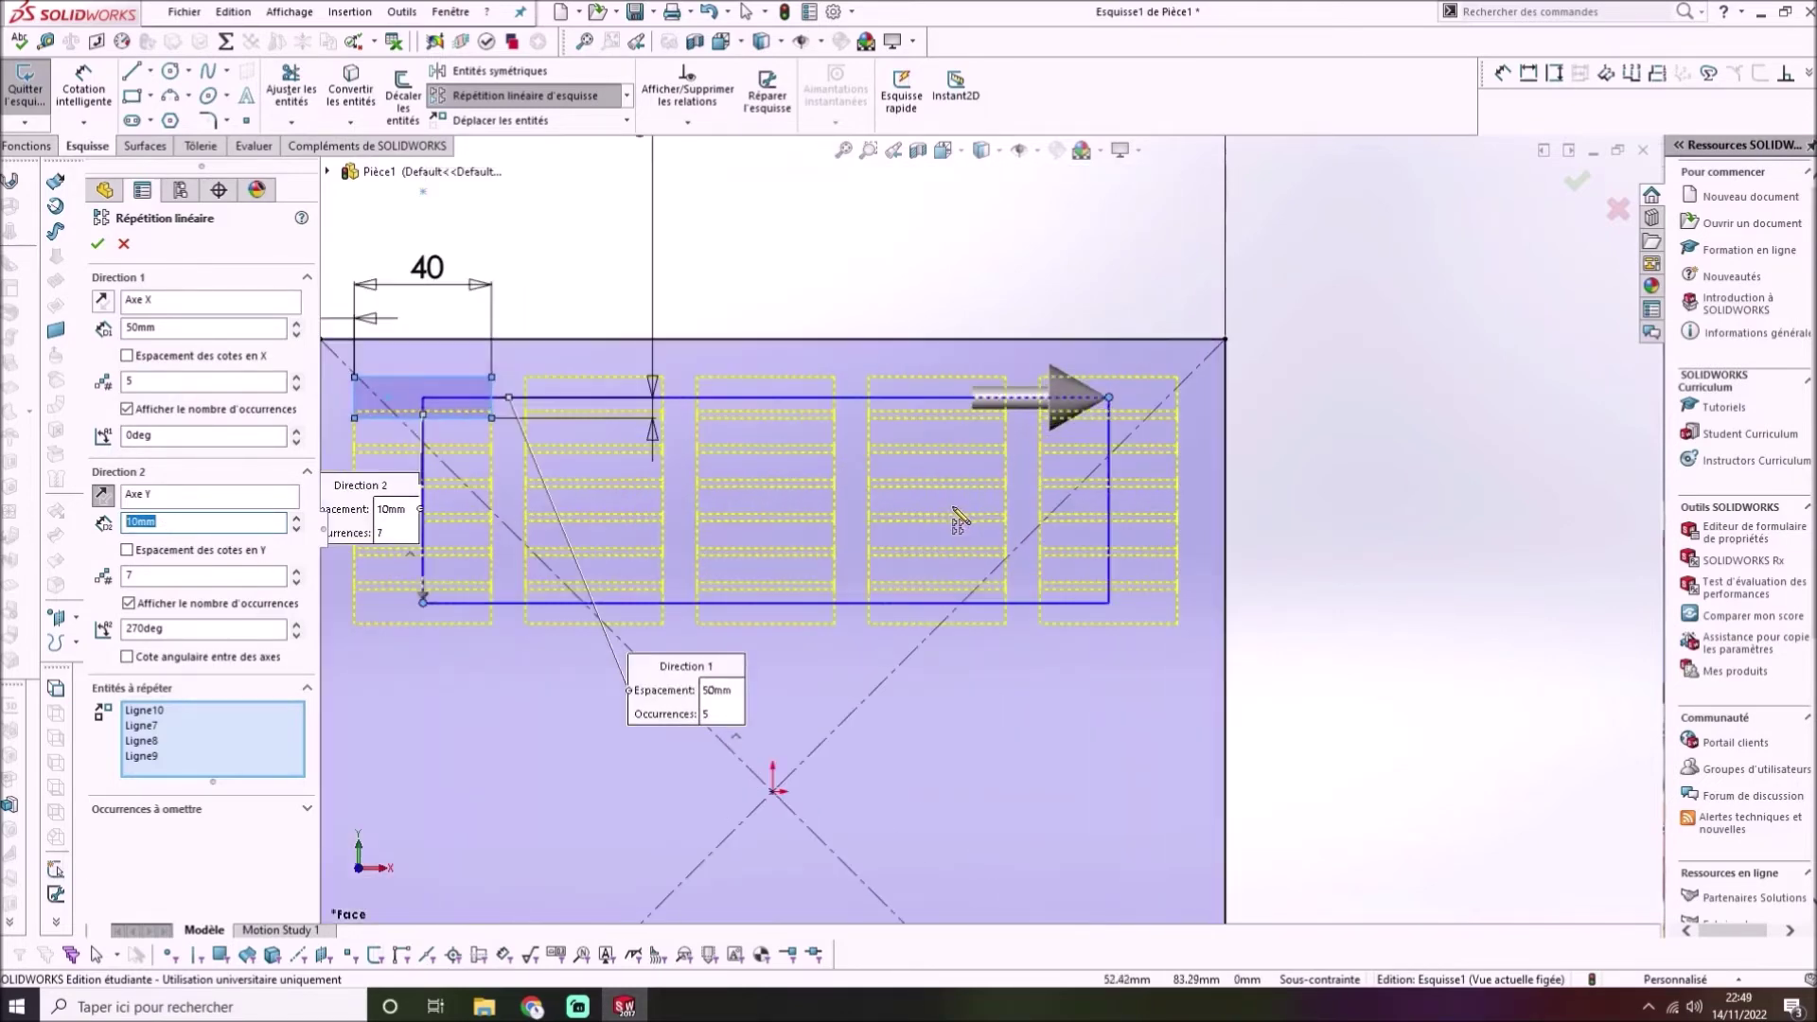
{"action": "scroll", "coordinate": [946, 530], "scroll_direction": "up", "scroll_amount": 5}
{"action": "scroll", "coordinate": [898, 558], "scroll_direction": "down", "scroll_amount": 1}
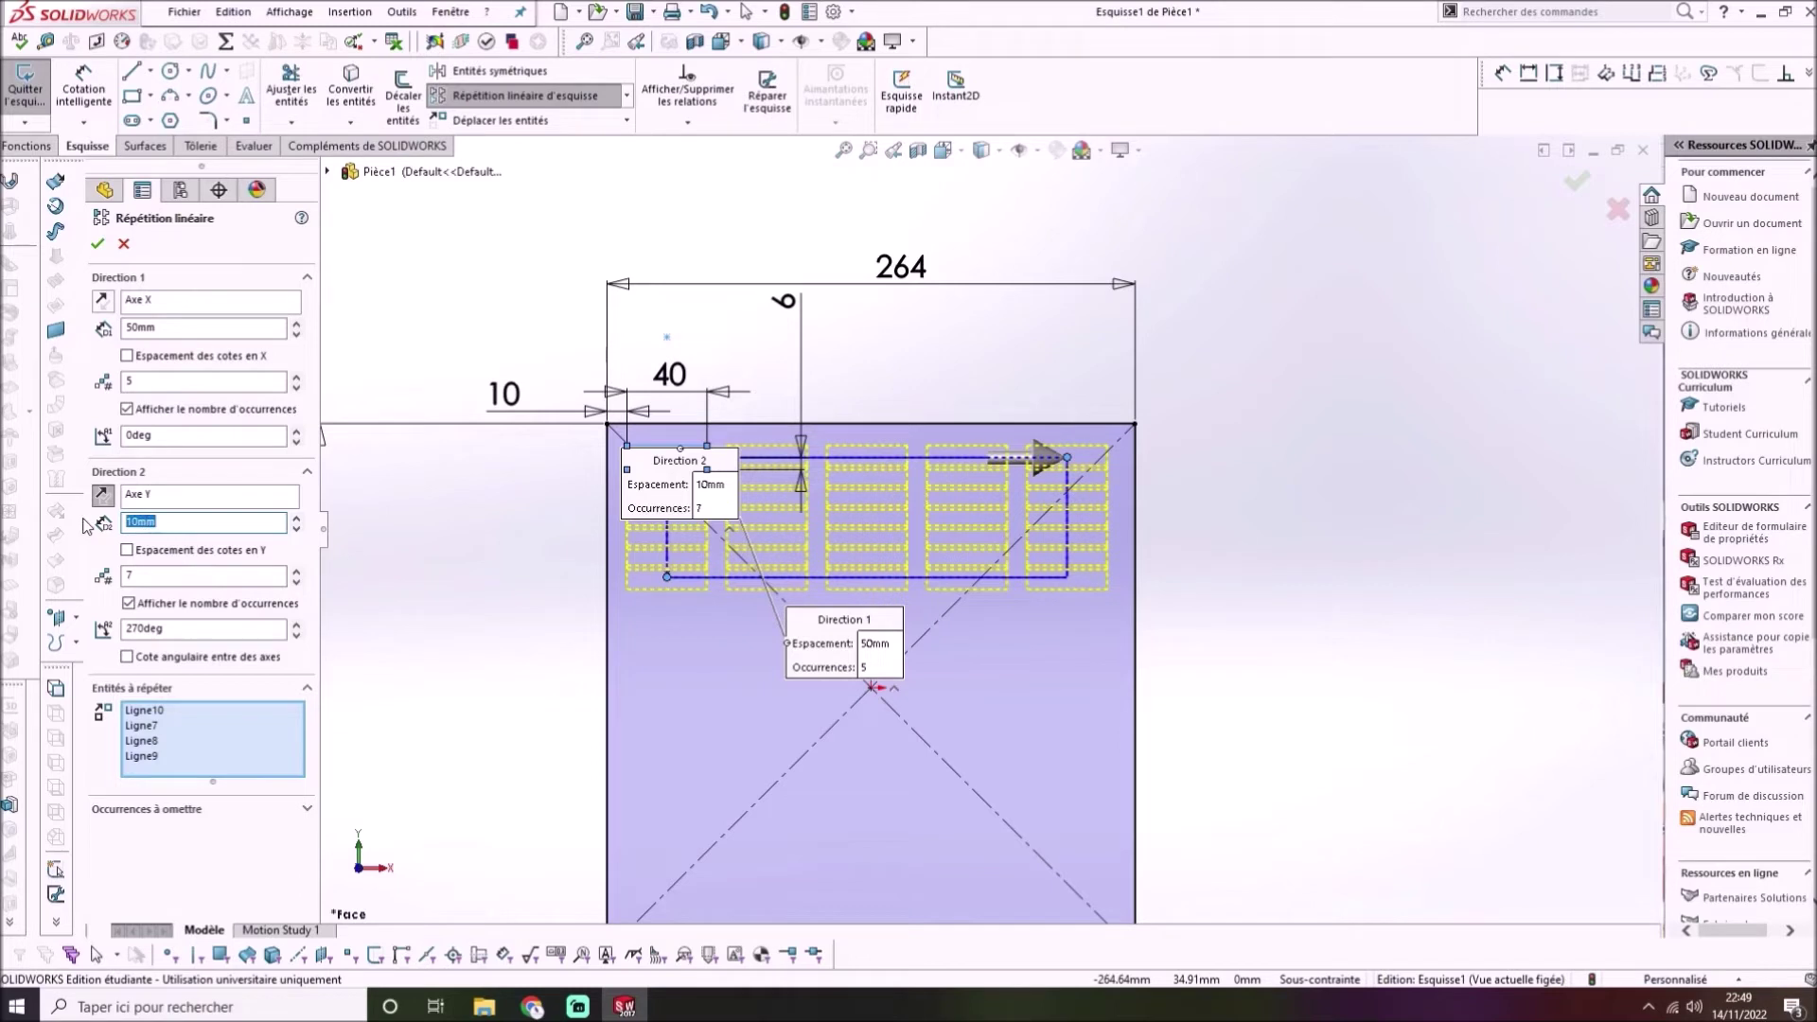
{"action": "type", "text": "35"}
{"action": "key", "text": "Return"}
{"action": "key", "text": "z"}
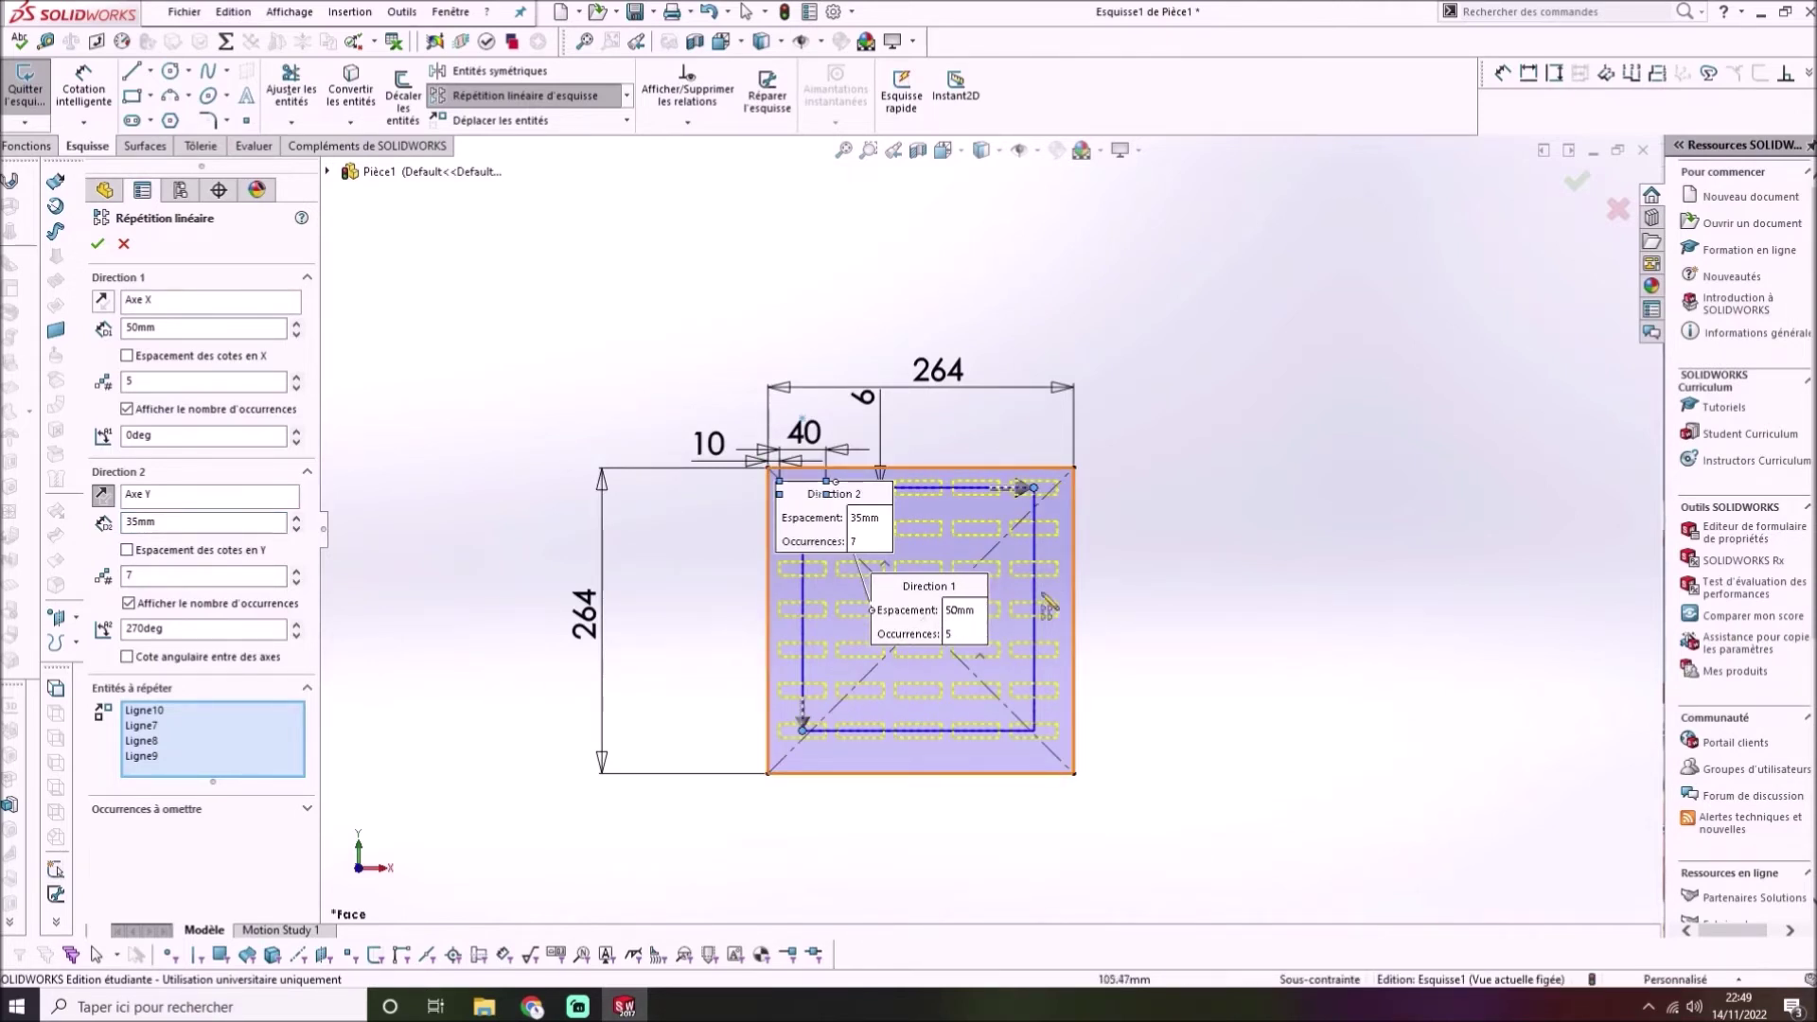
Set the pattern spacing along the Y axis to 36 mm and create the linear pattern
{"action": "double_click", "coordinate": [140, 522]}
{"action": "type", "text": "36"}
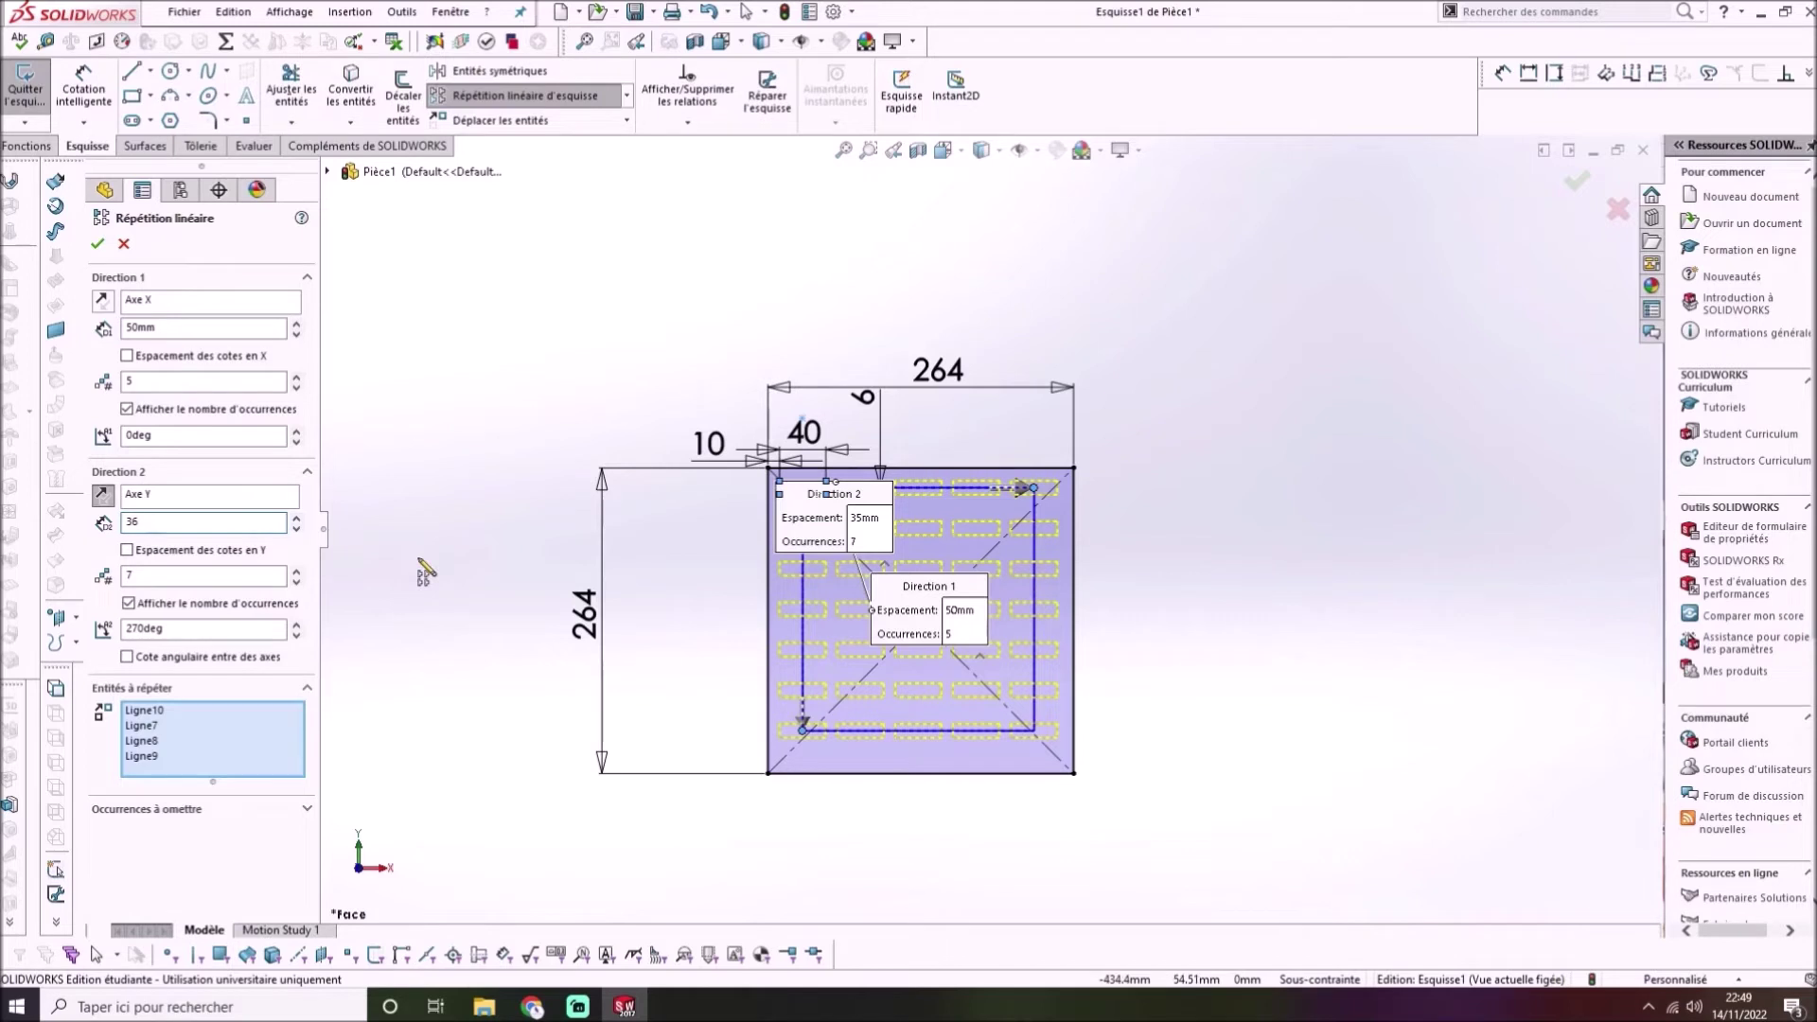
{"action": "key", "text": "Return"}
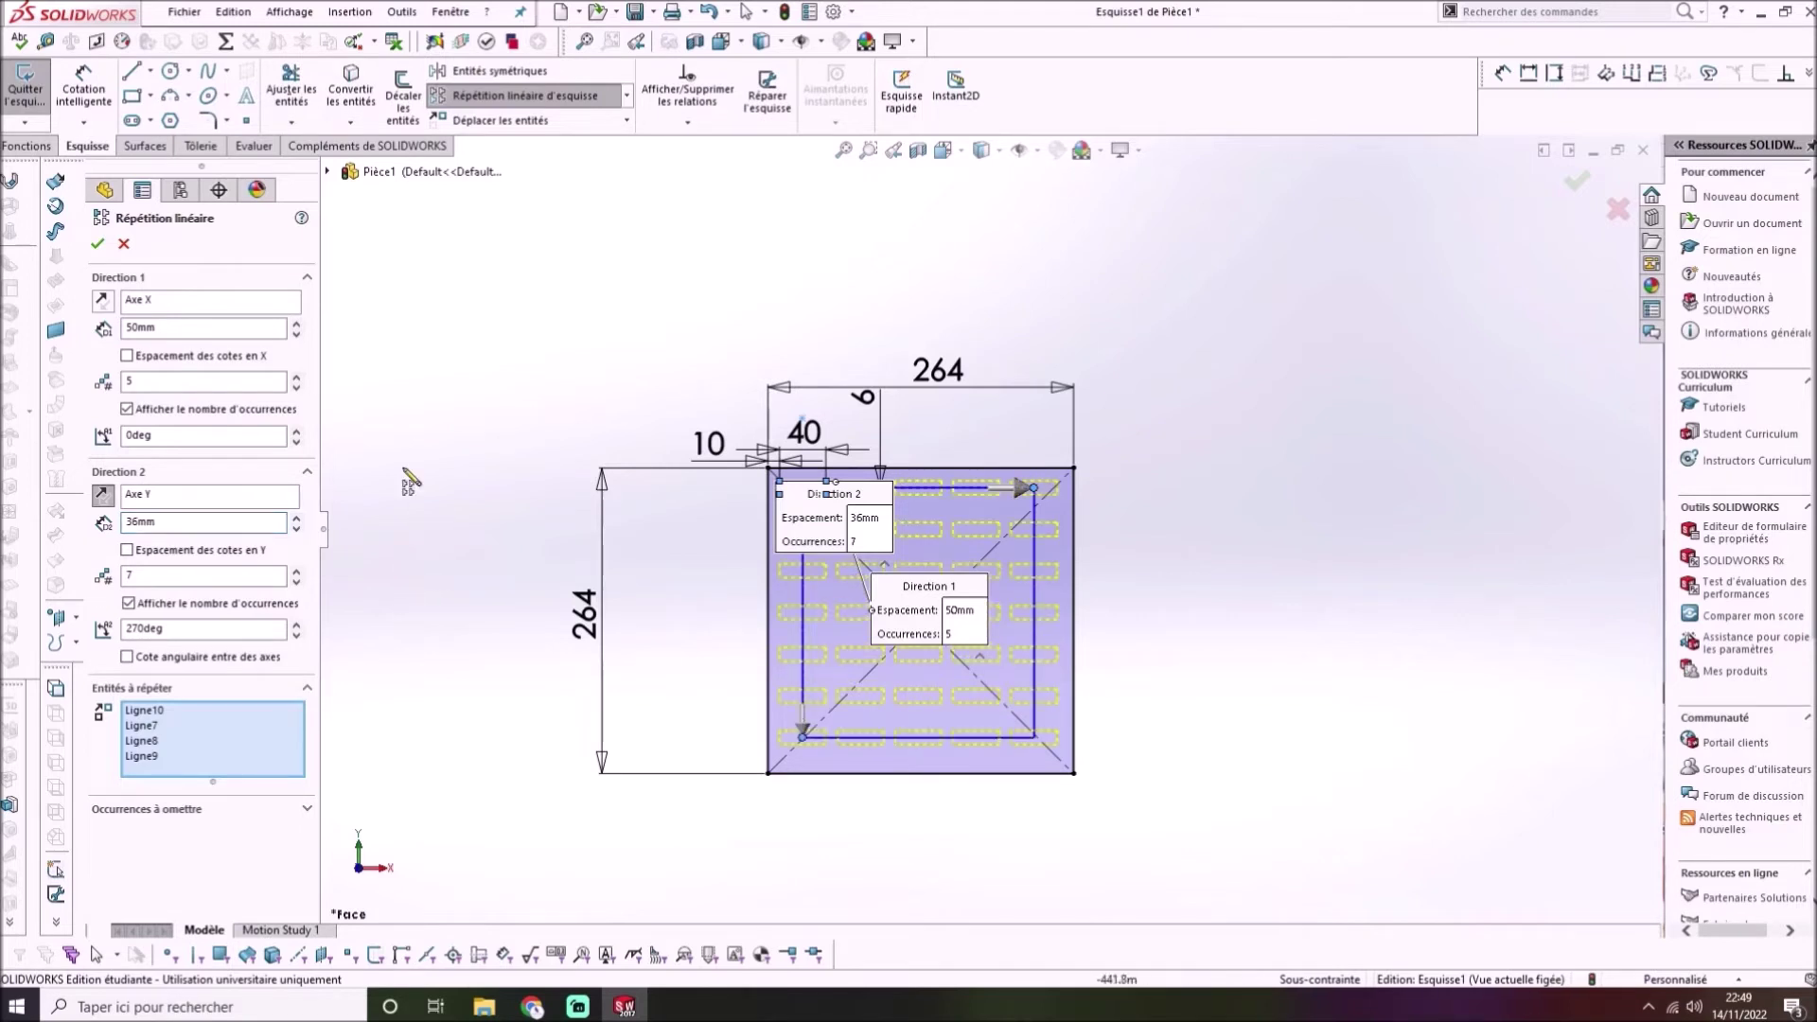
{"action": "left_click", "coordinate": [96, 244]}
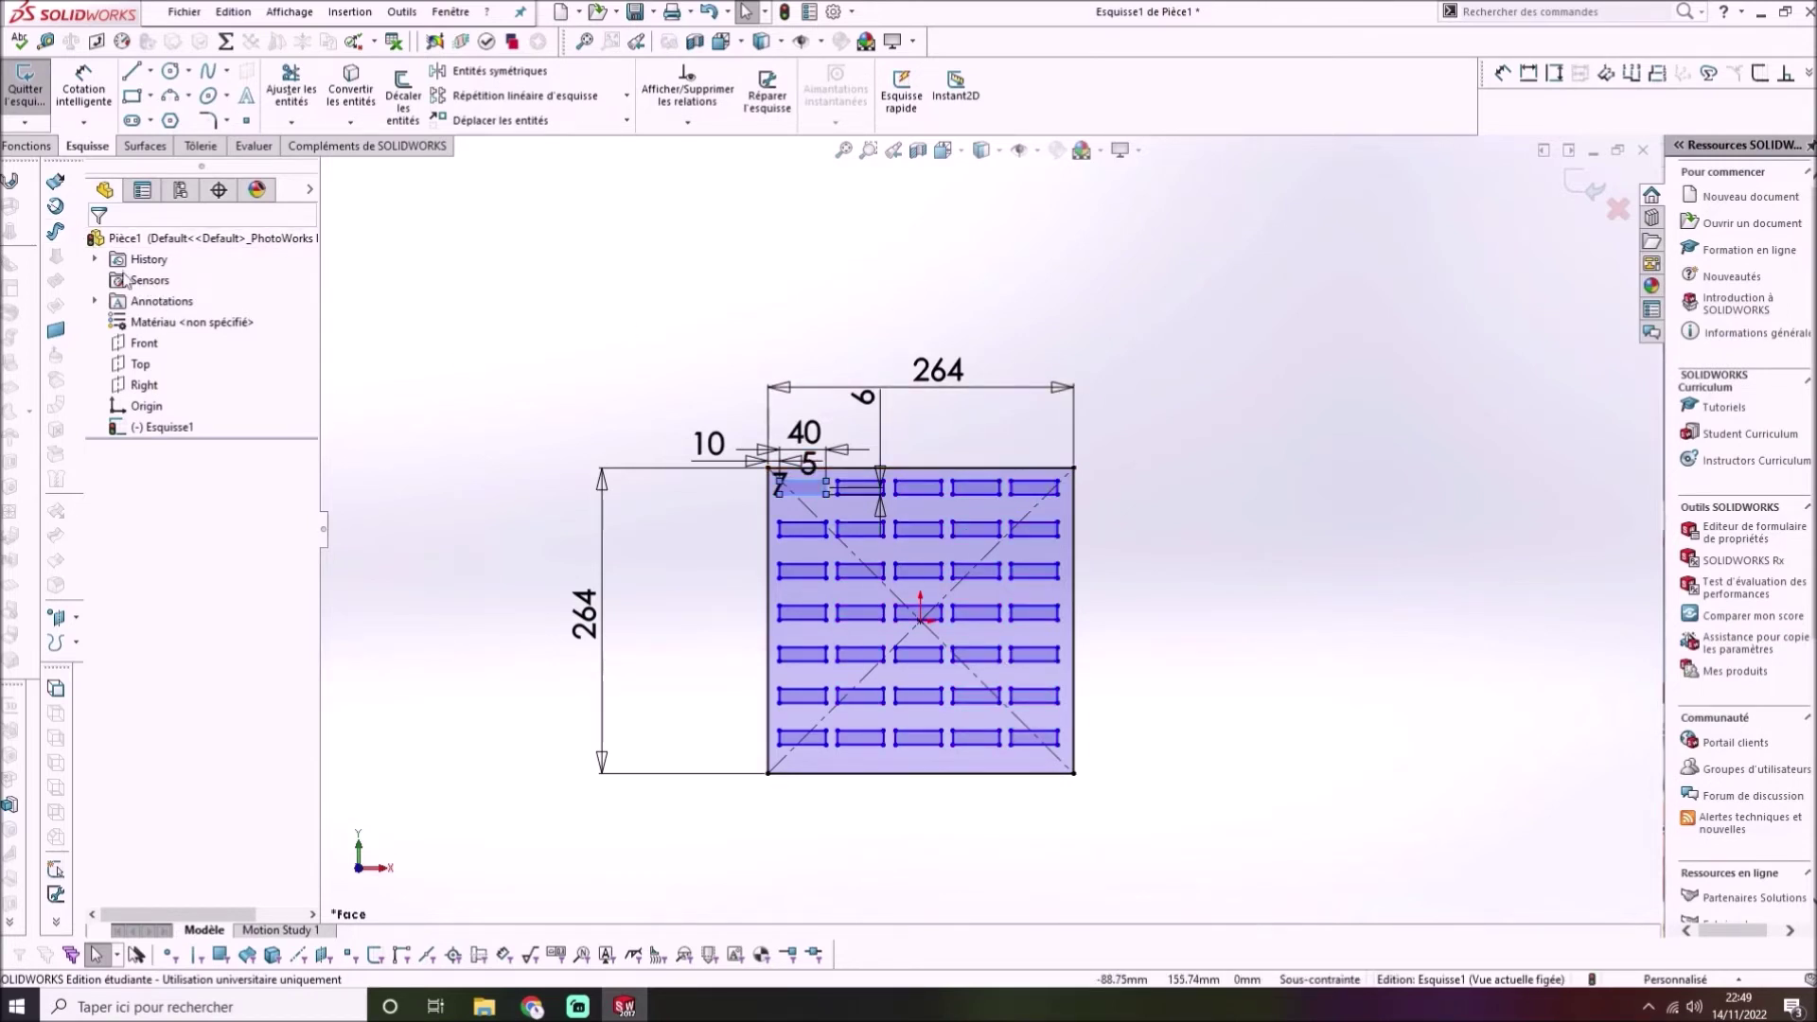
Dimension the gap between the square's top edge and the top edge of the upper-right small rectangle at 15 mm
{"action": "left_click", "coordinate": [98, 99]}
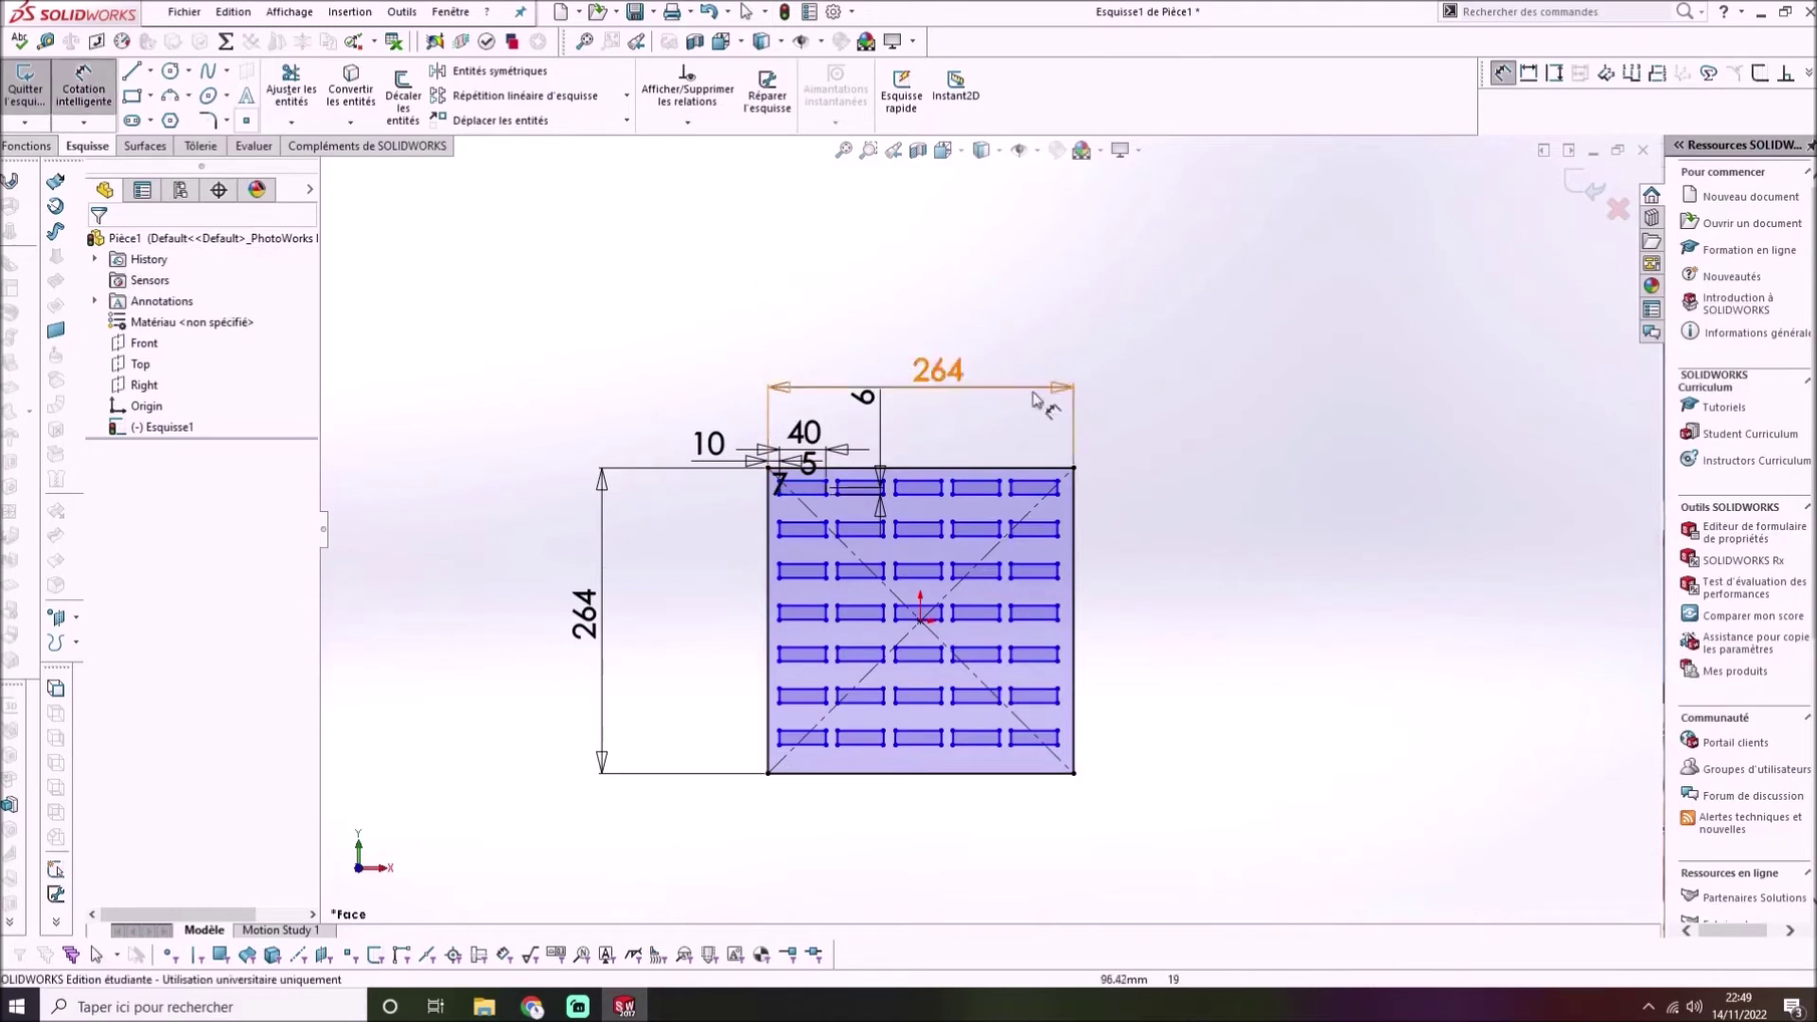
{"action": "scroll", "coordinate": [1032, 459], "scroll_direction": "down", "scroll_amount": 2}
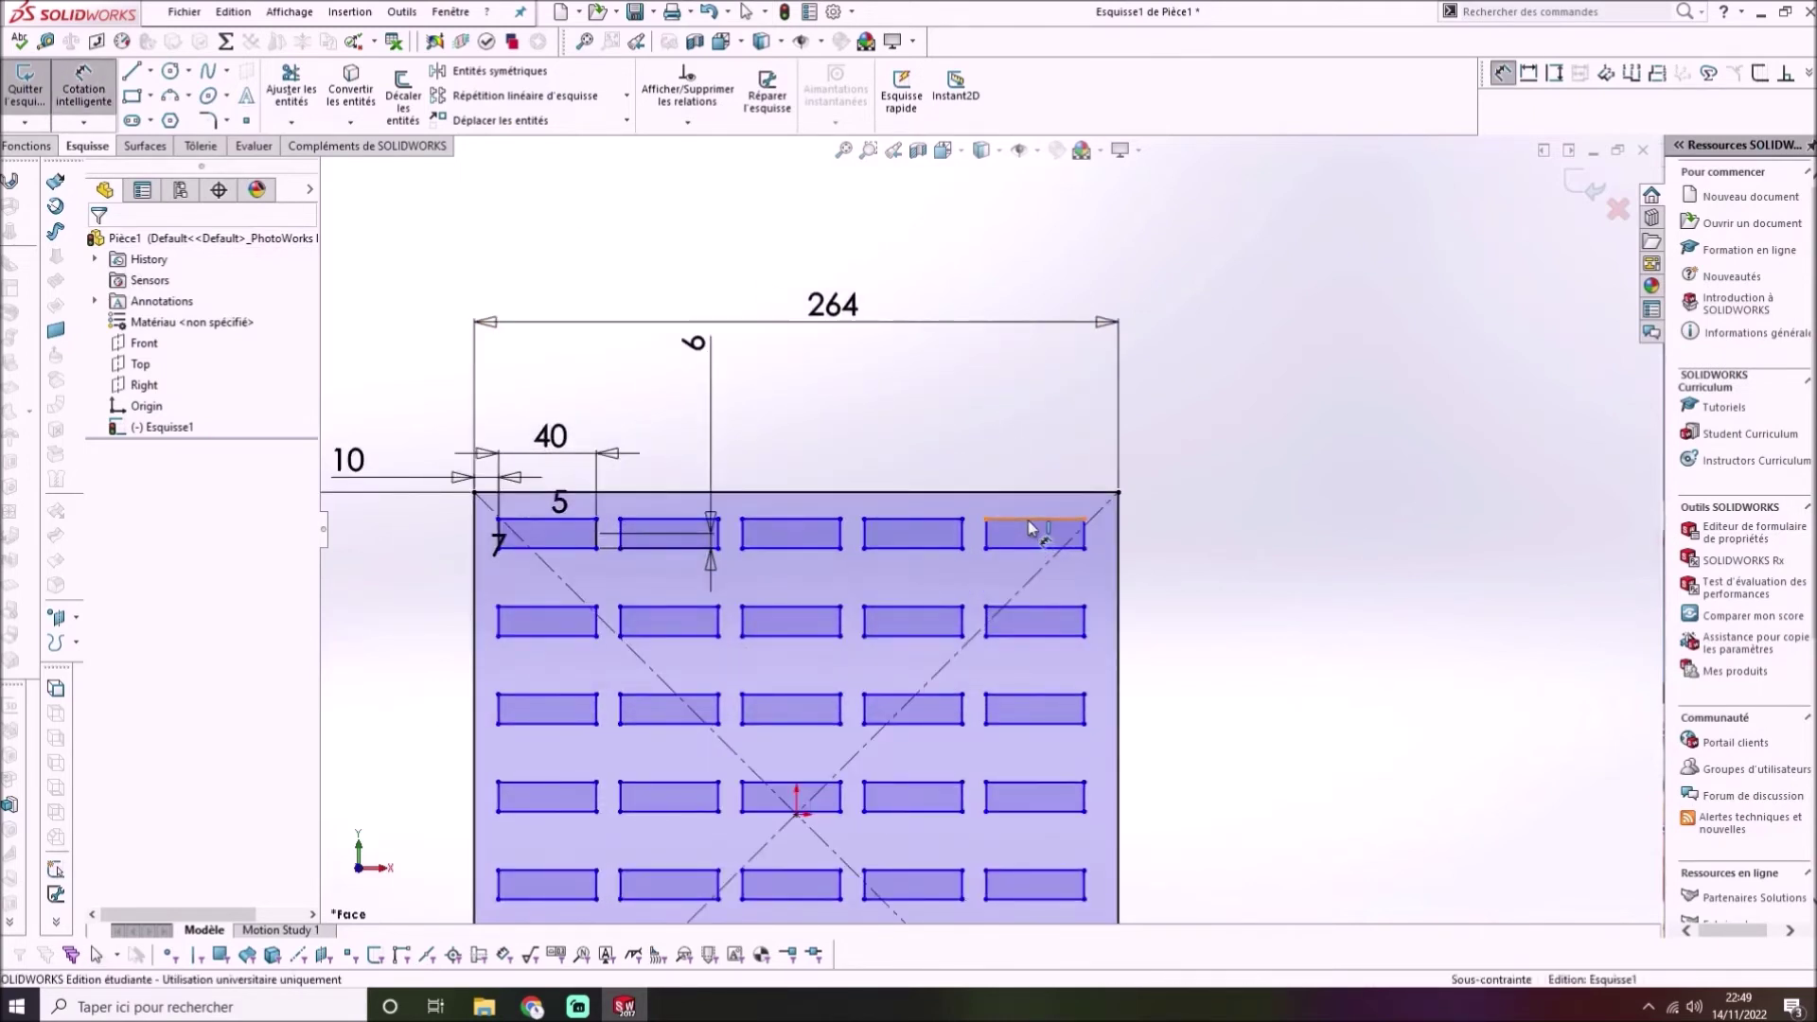
{"action": "left_click", "coordinate": [1028, 520]}
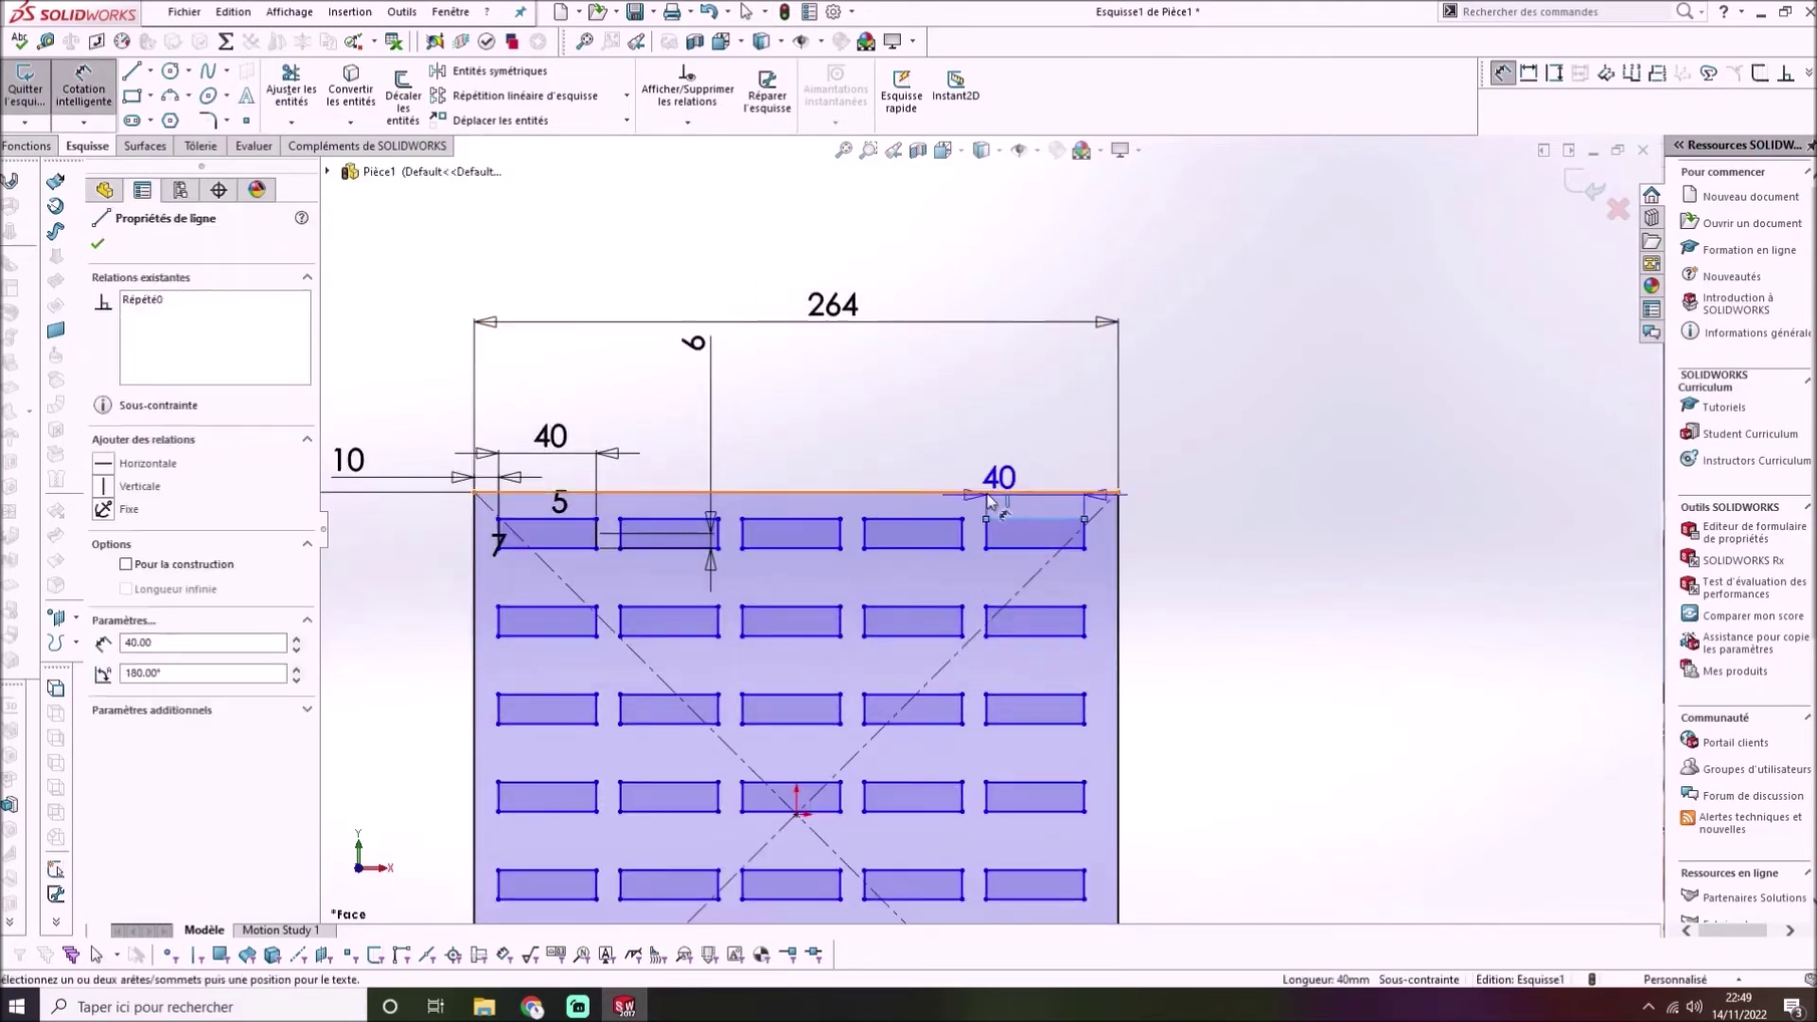
{"action": "left_click", "coordinate": [941, 491]}
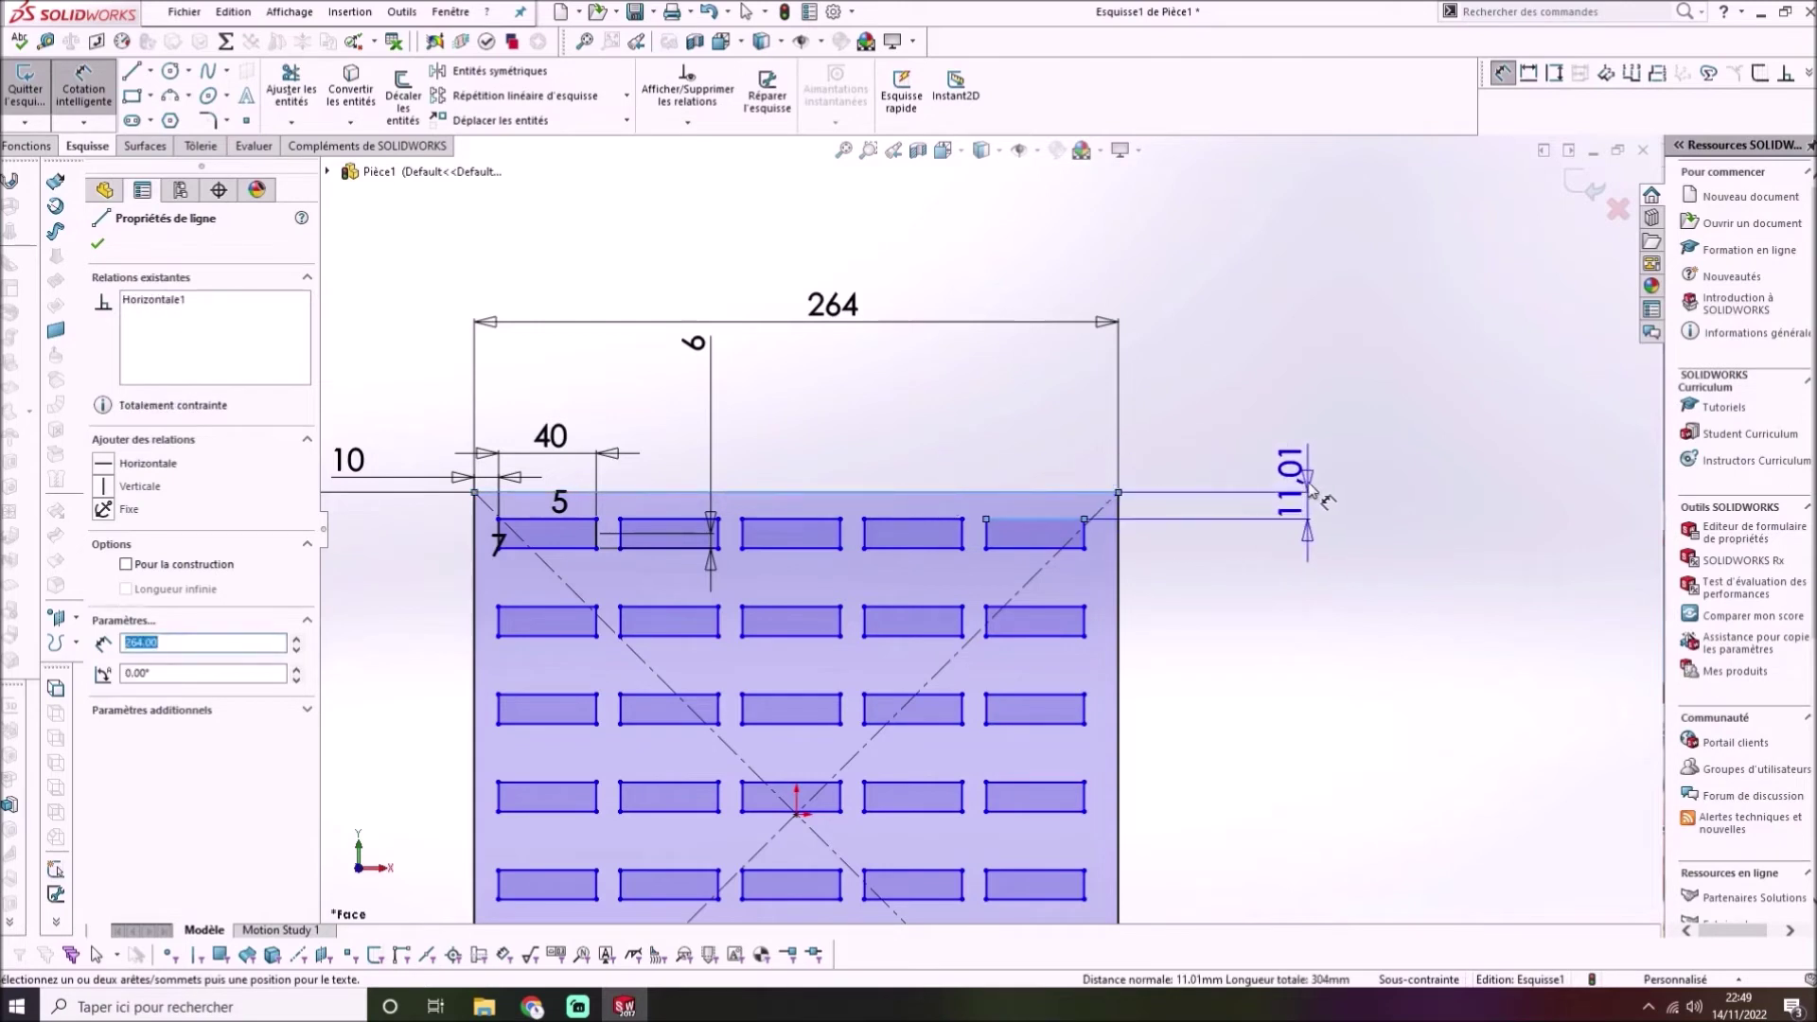
{"action": "left_click", "coordinate": [1306, 516]}
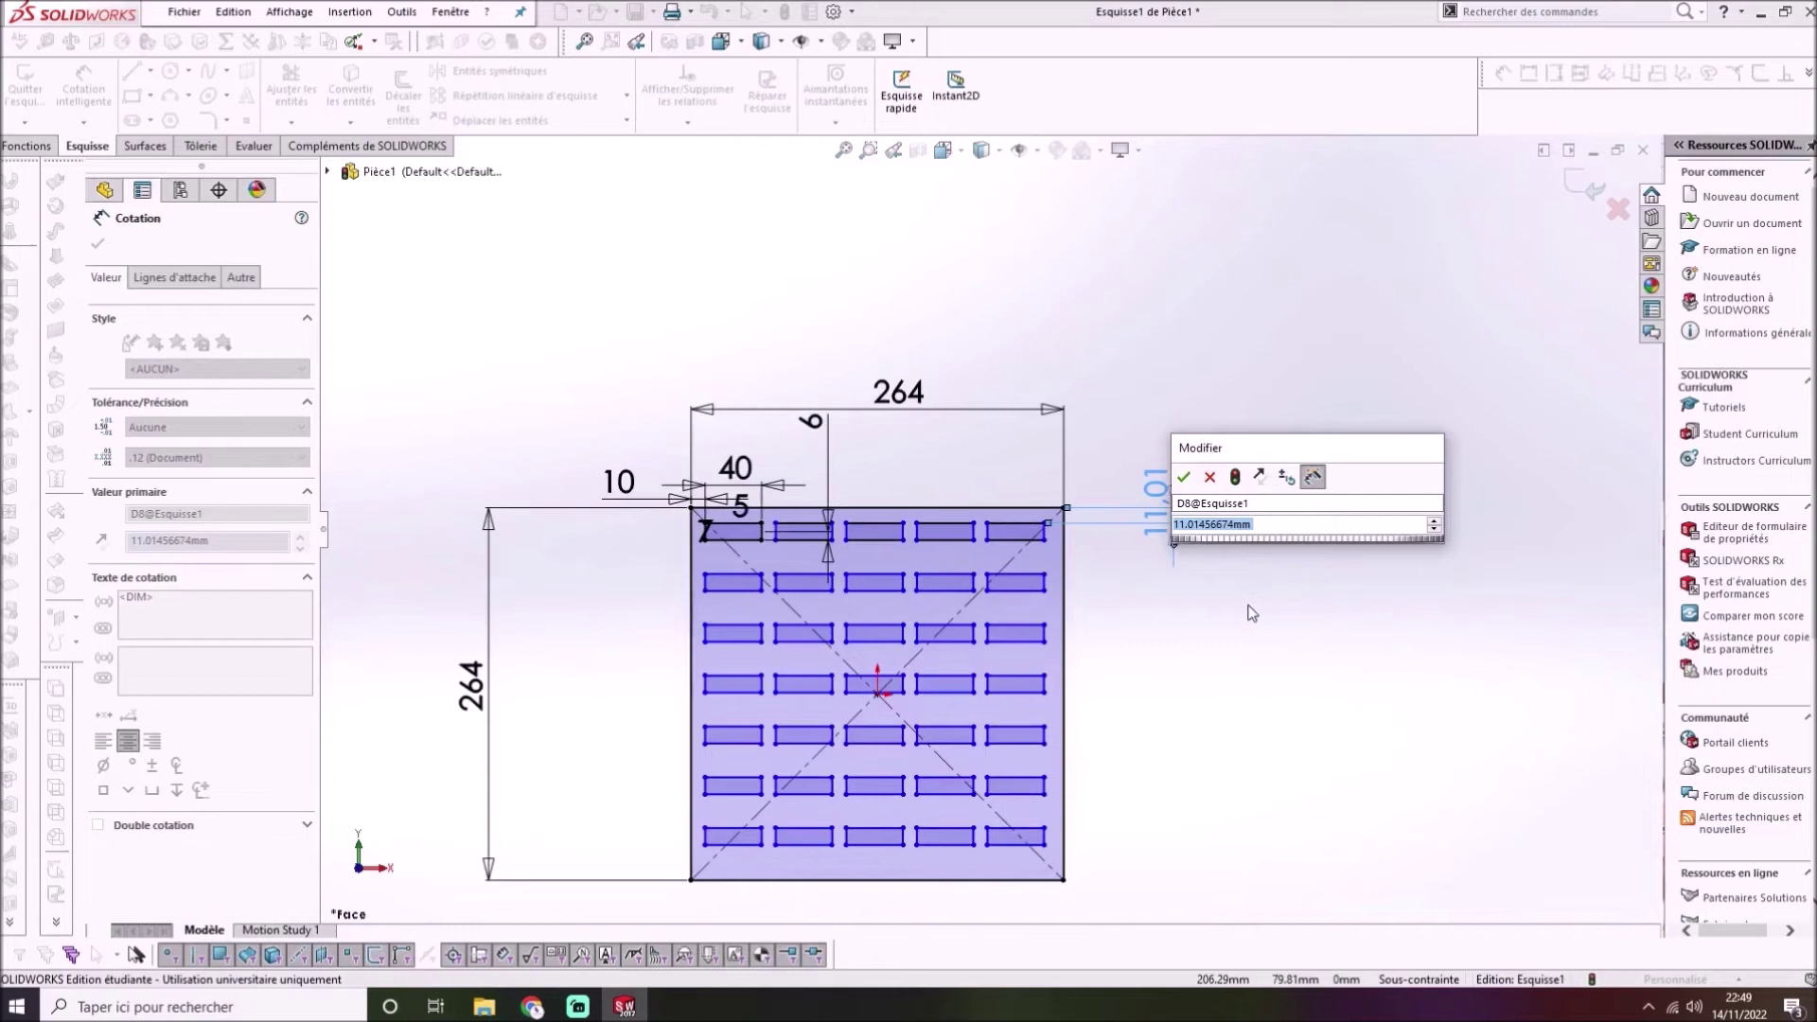
{"action": "type", "text": "15"}
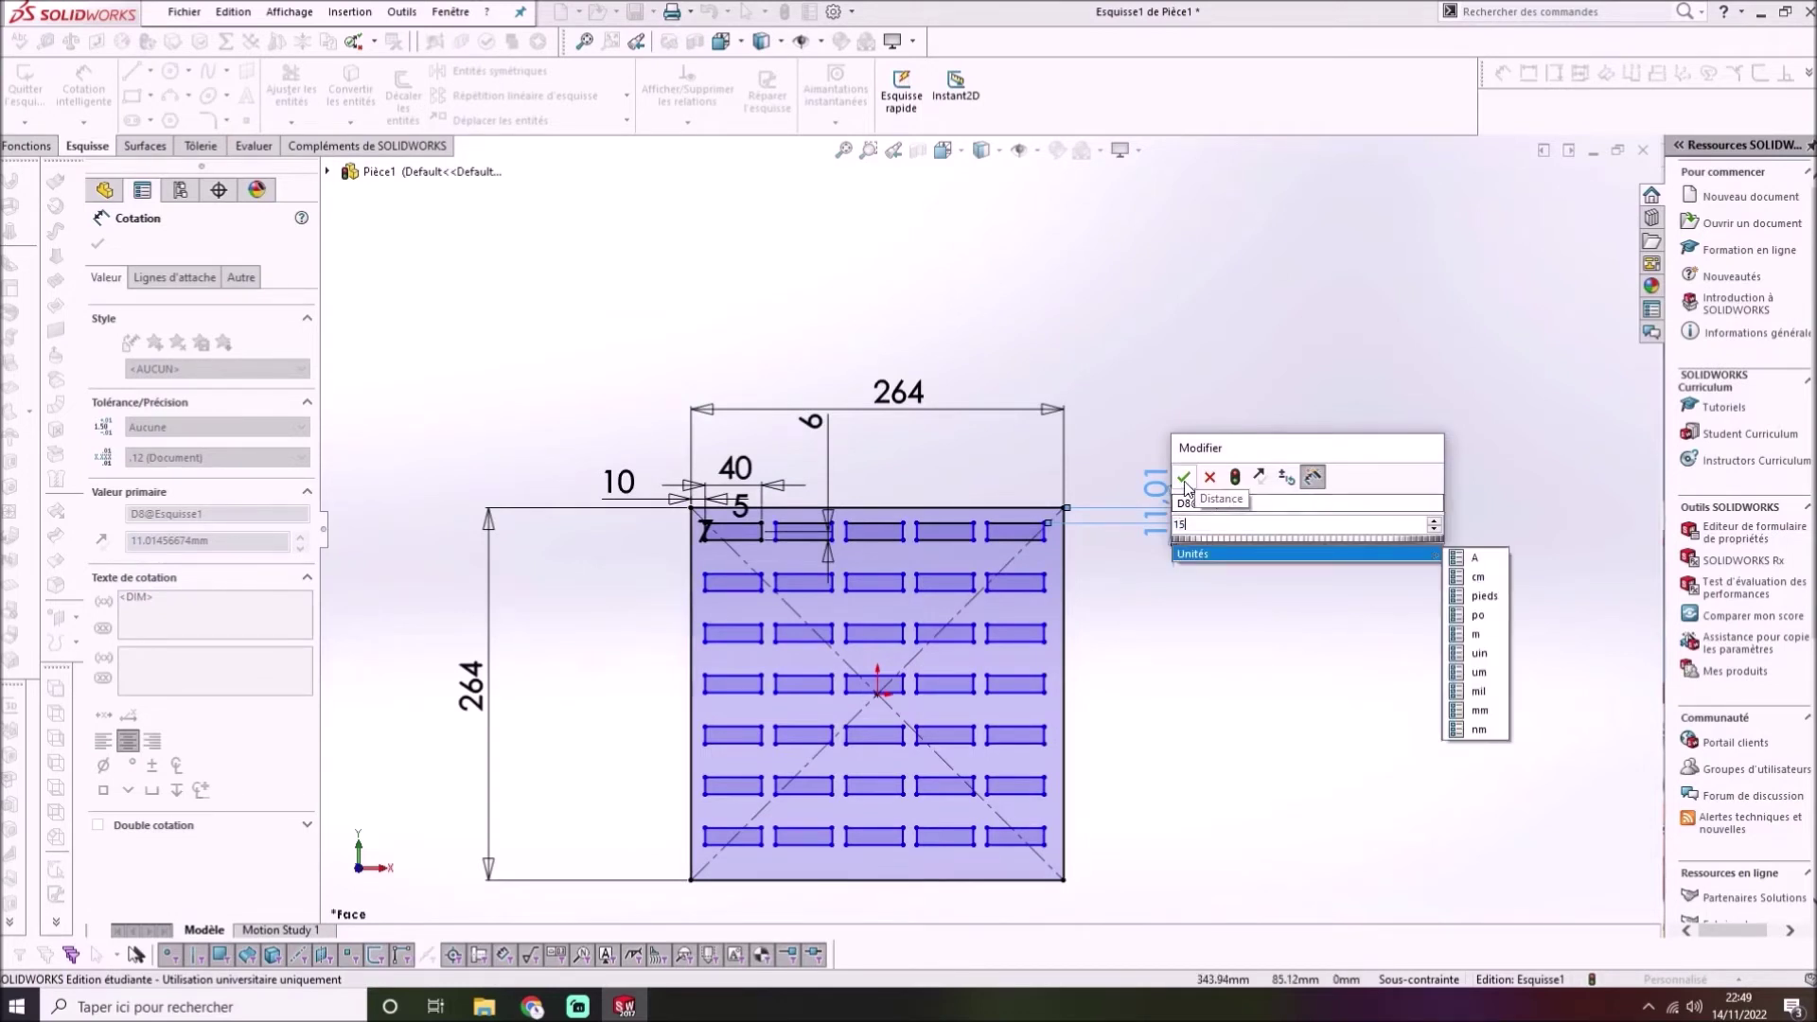
{"action": "left_click", "coordinate": [1184, 478]}
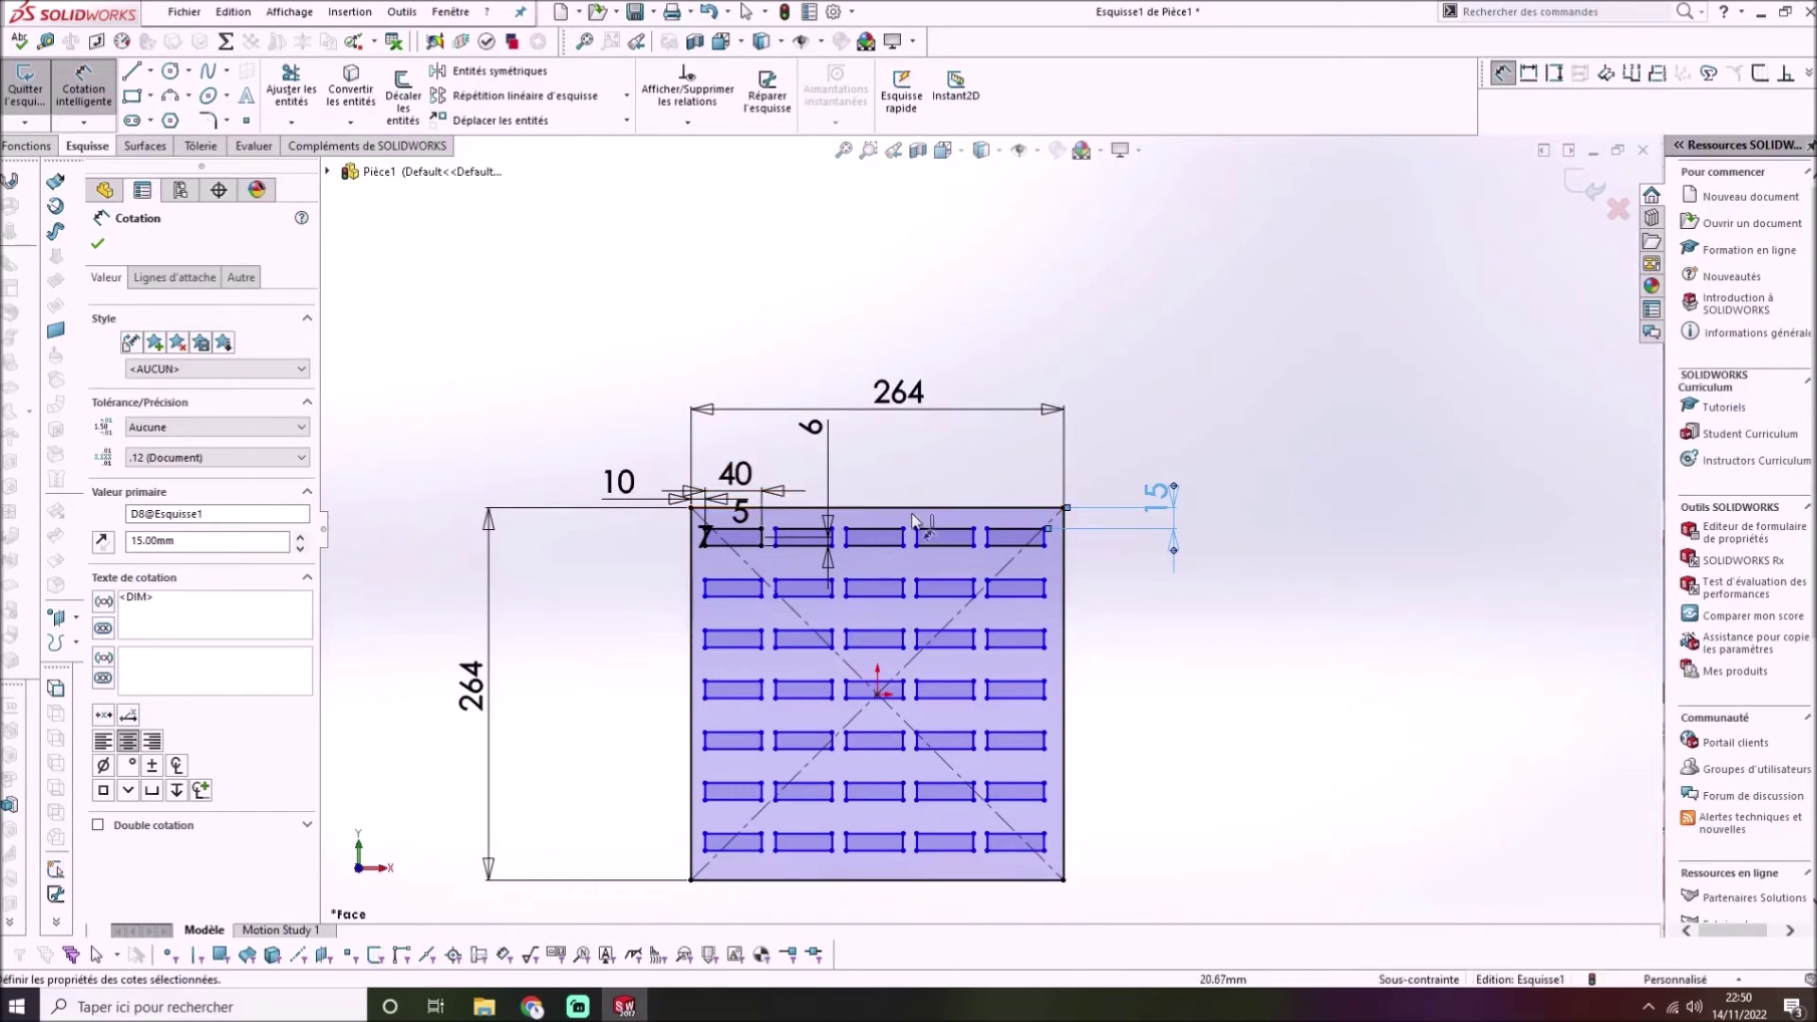
{"action": "left_click", "coordinate": [97, 243]}
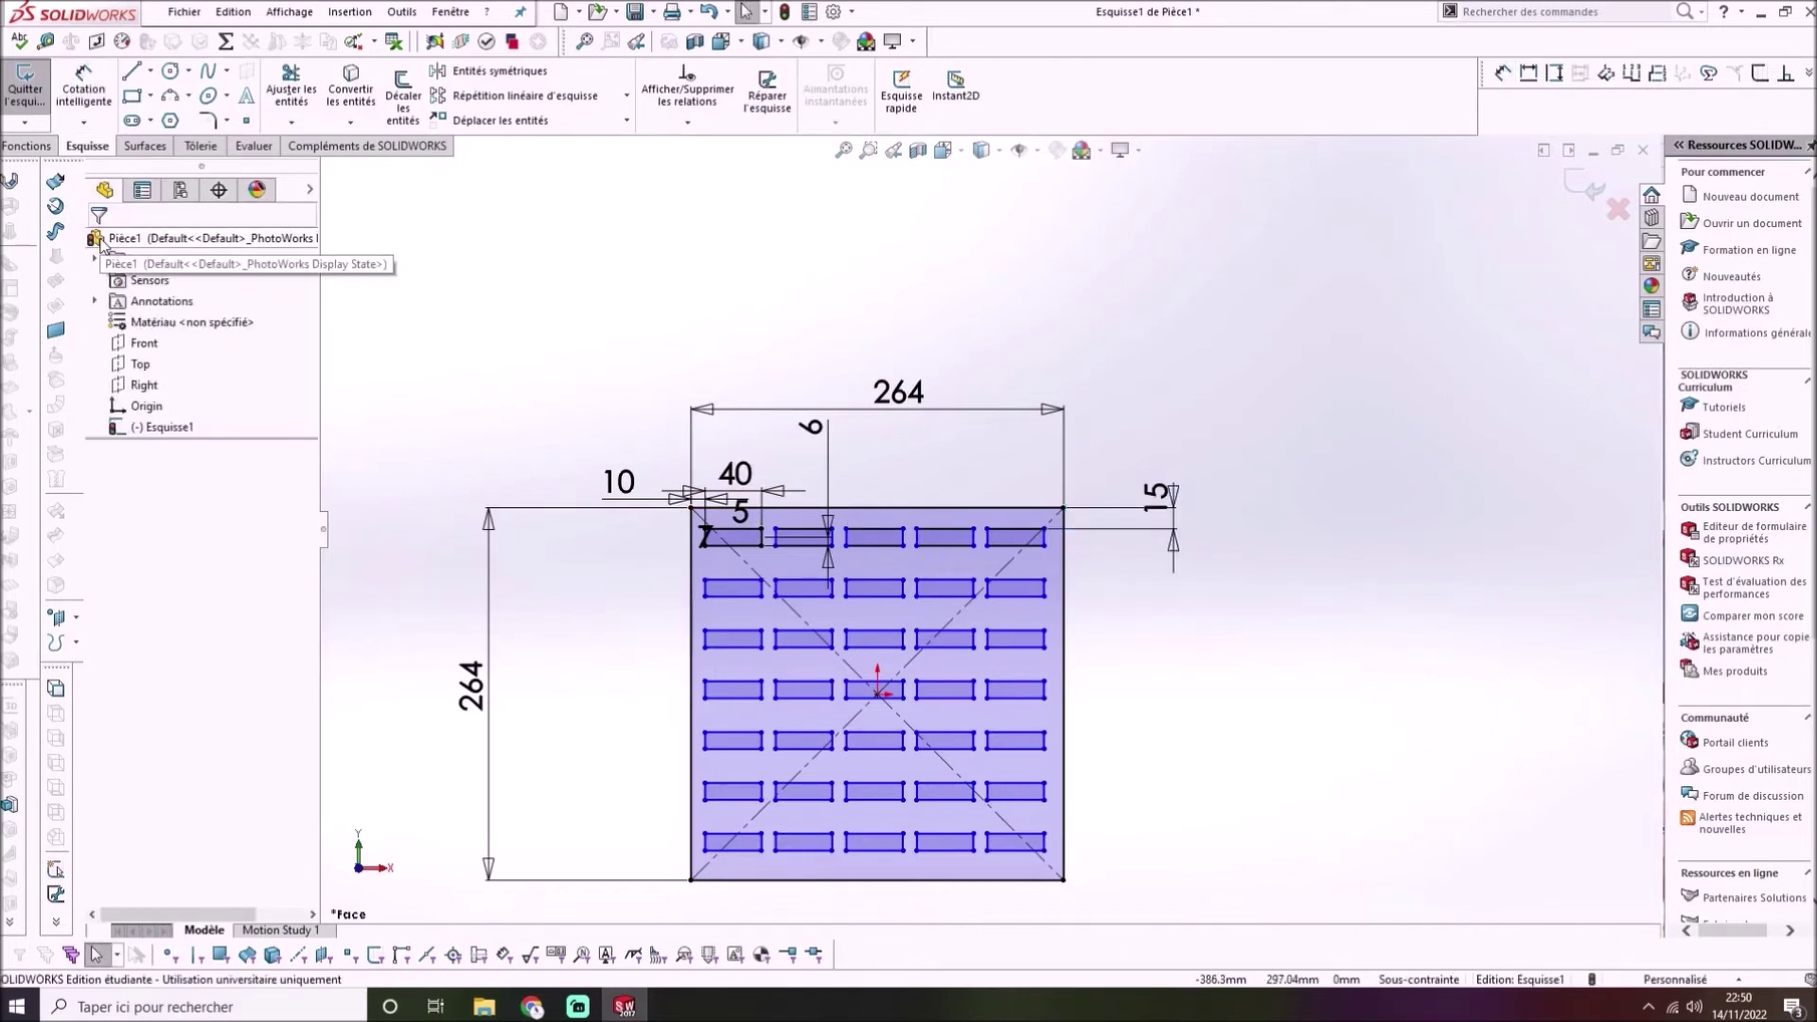
Create a sheet-metal base flange from the sketch with a thickness of 1.50 mm and a K-factor of 0.5
{"action": "scroll", "coordinate": [990, 528], "scroll_direction": "up", "scroll_amount": 3}
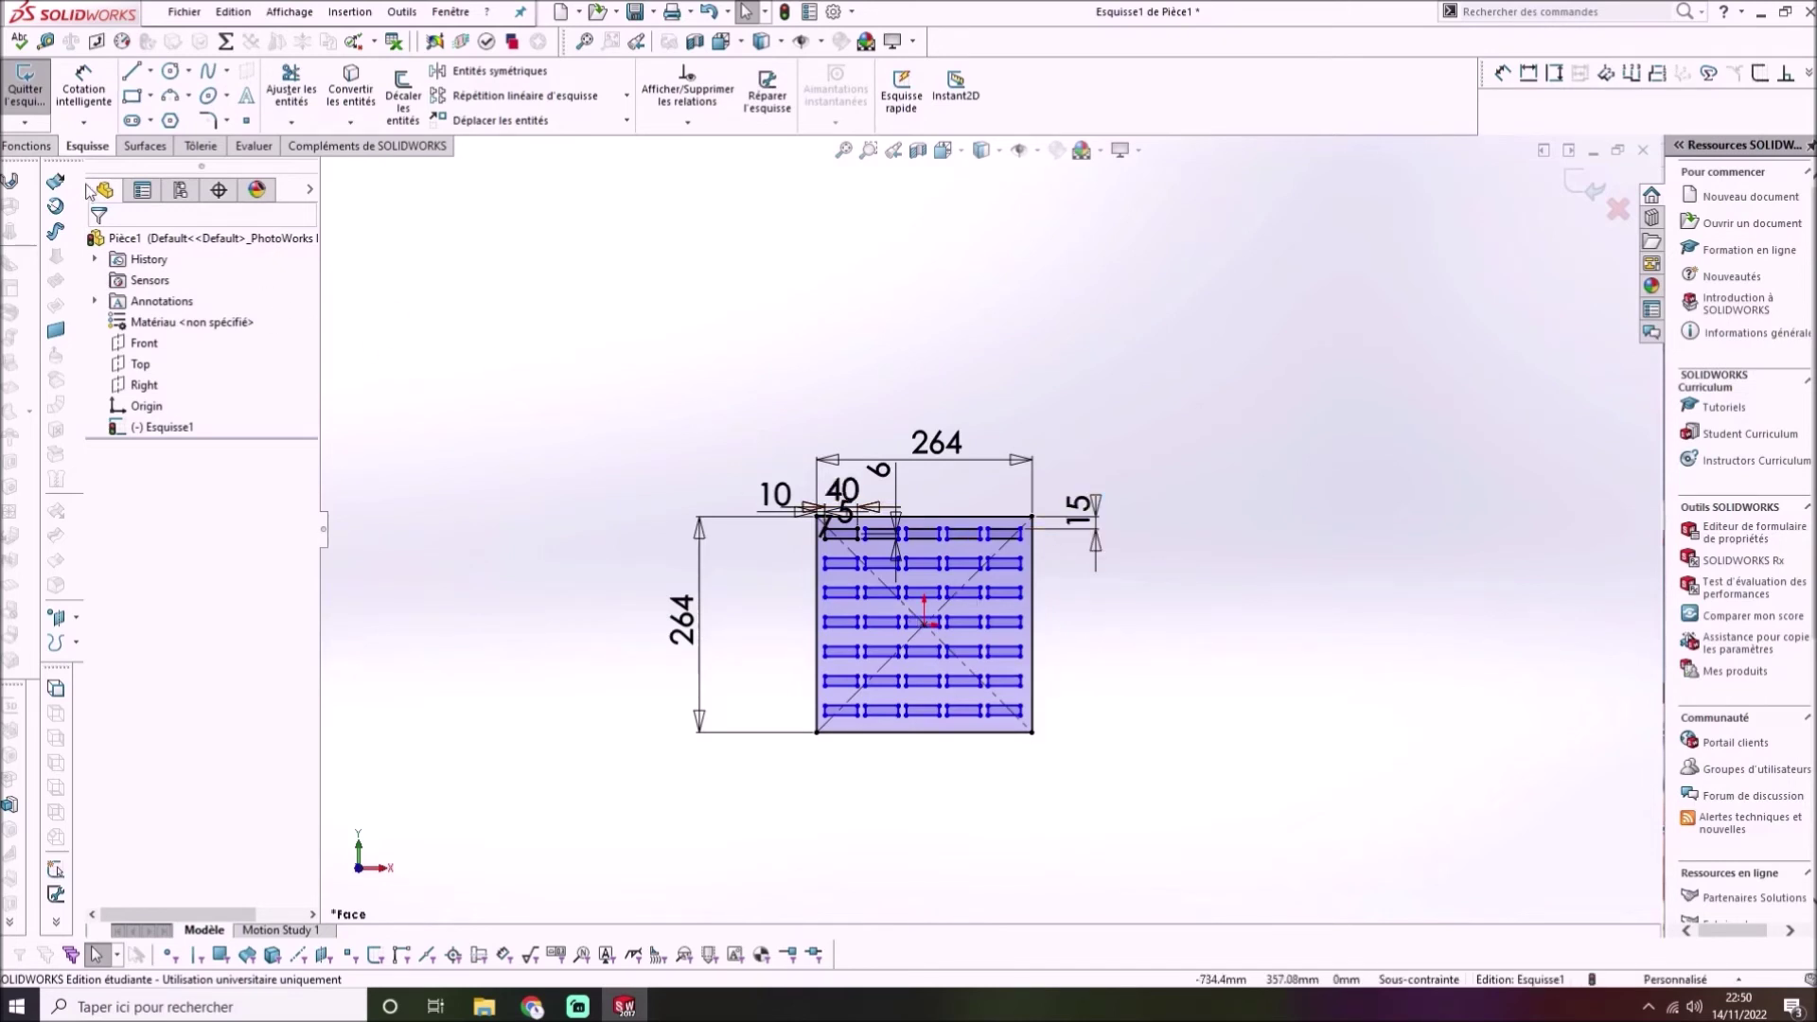
{"action": "left_click", "coordinate": [12, 186]}
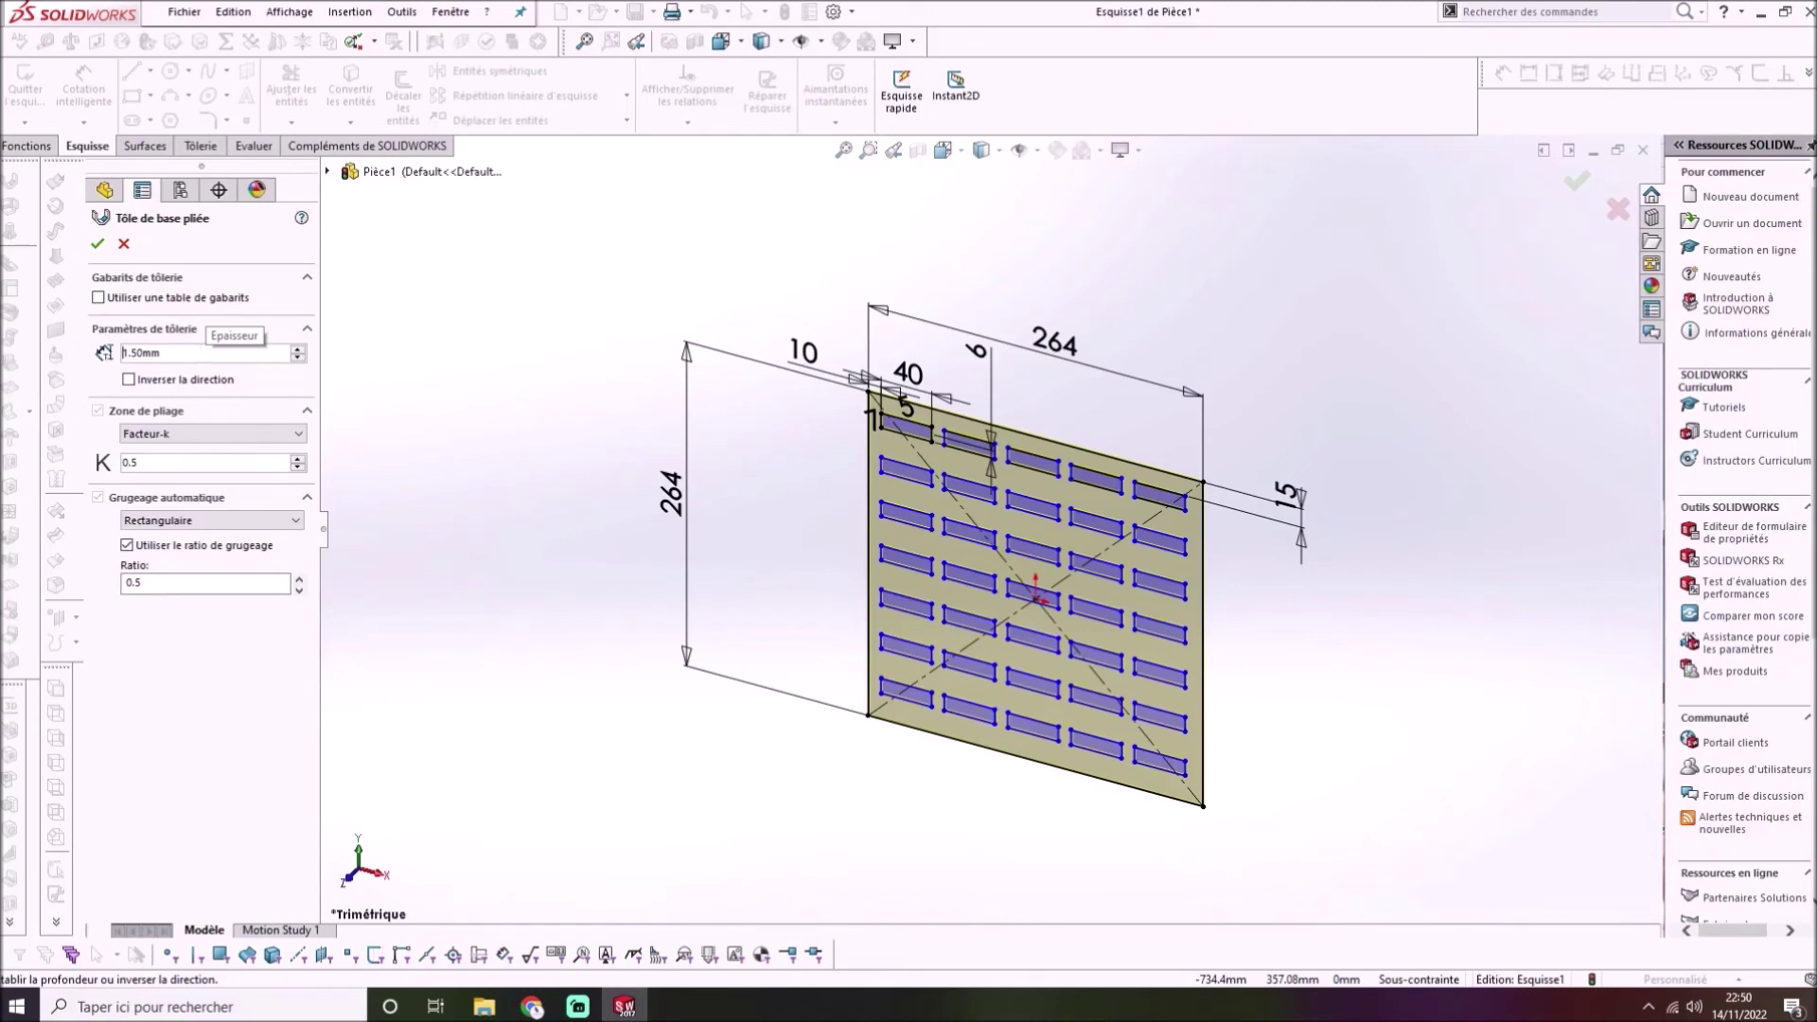
{"action": "left_click", "coordinate": [99, 244]}
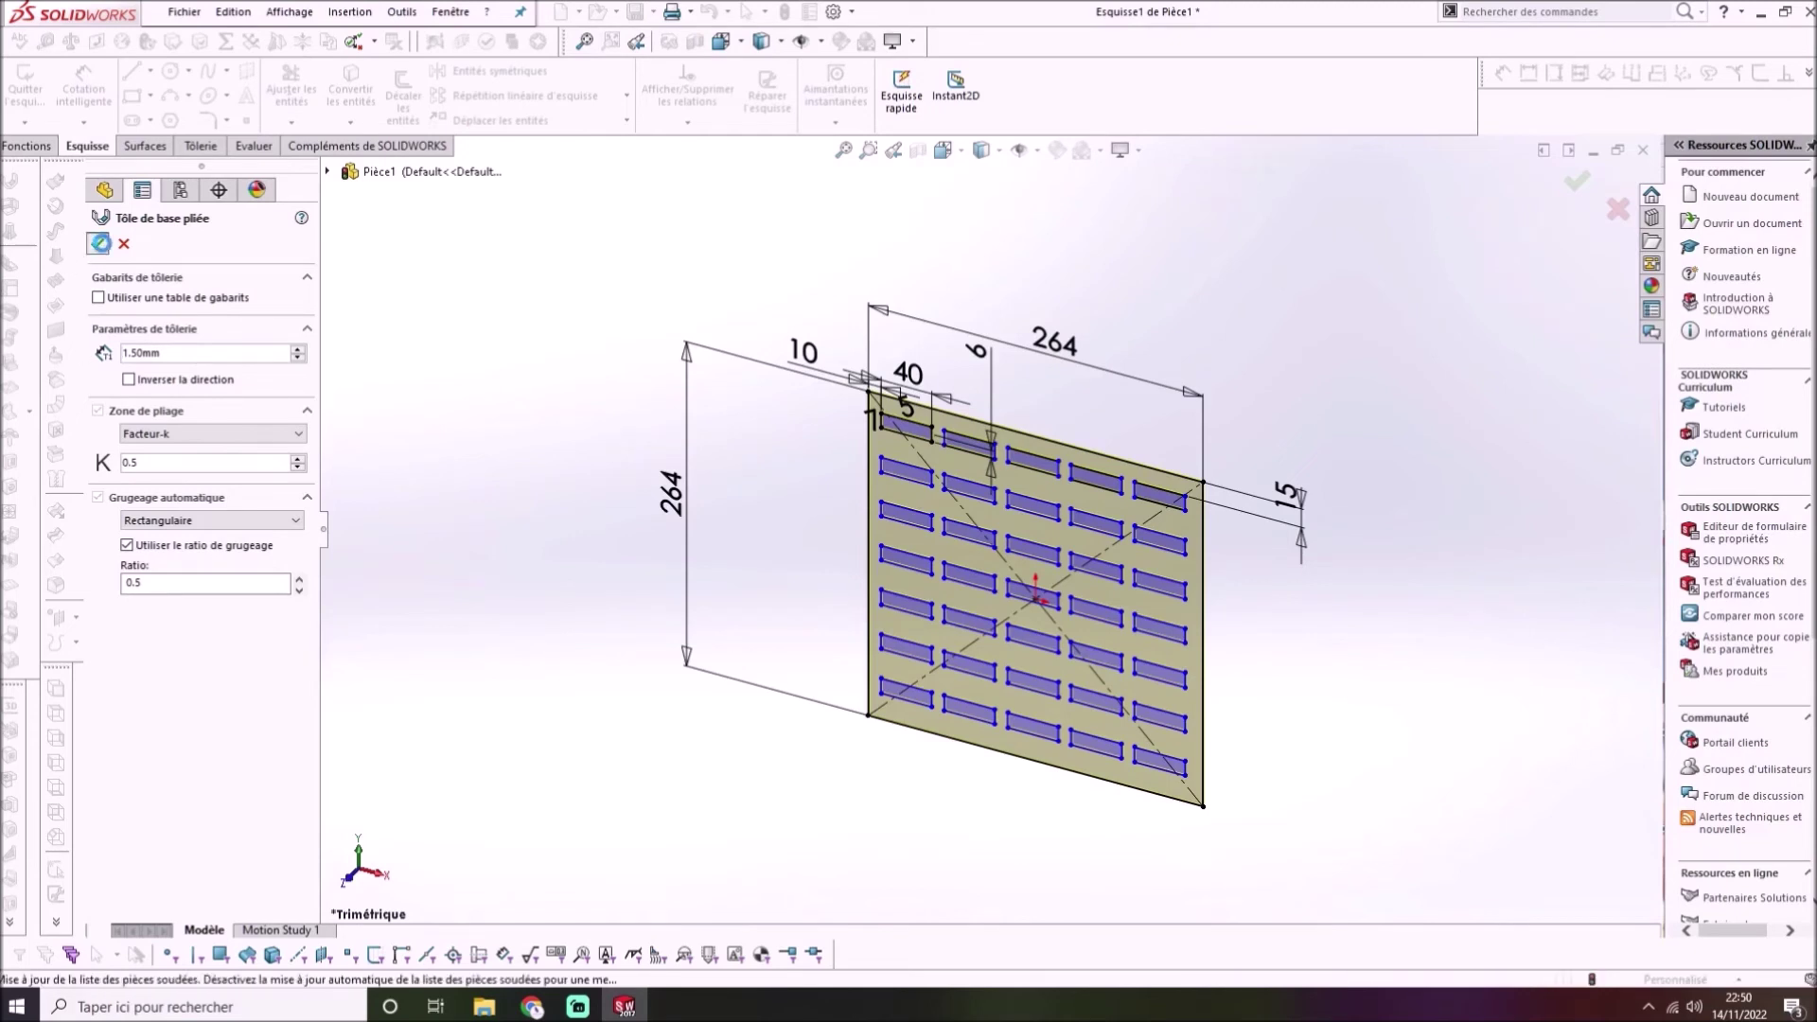
{"action": "scroll", "coordinate": [1090, 620], "scroll_direction": "up", "scroll_amount": 4}
{"action": "scroll", "coordinate": [1087, 623], "scroll_direction": "down", "scroll_amount": 2}
{"action": "scroll", "coordinate": [953, 565], "scroll_direction": "down", "scroll_amount": 3}
{"action": "scroll", "coordinate": [945, 560], "scroll_direction": "down", "scroll_amount": 2}
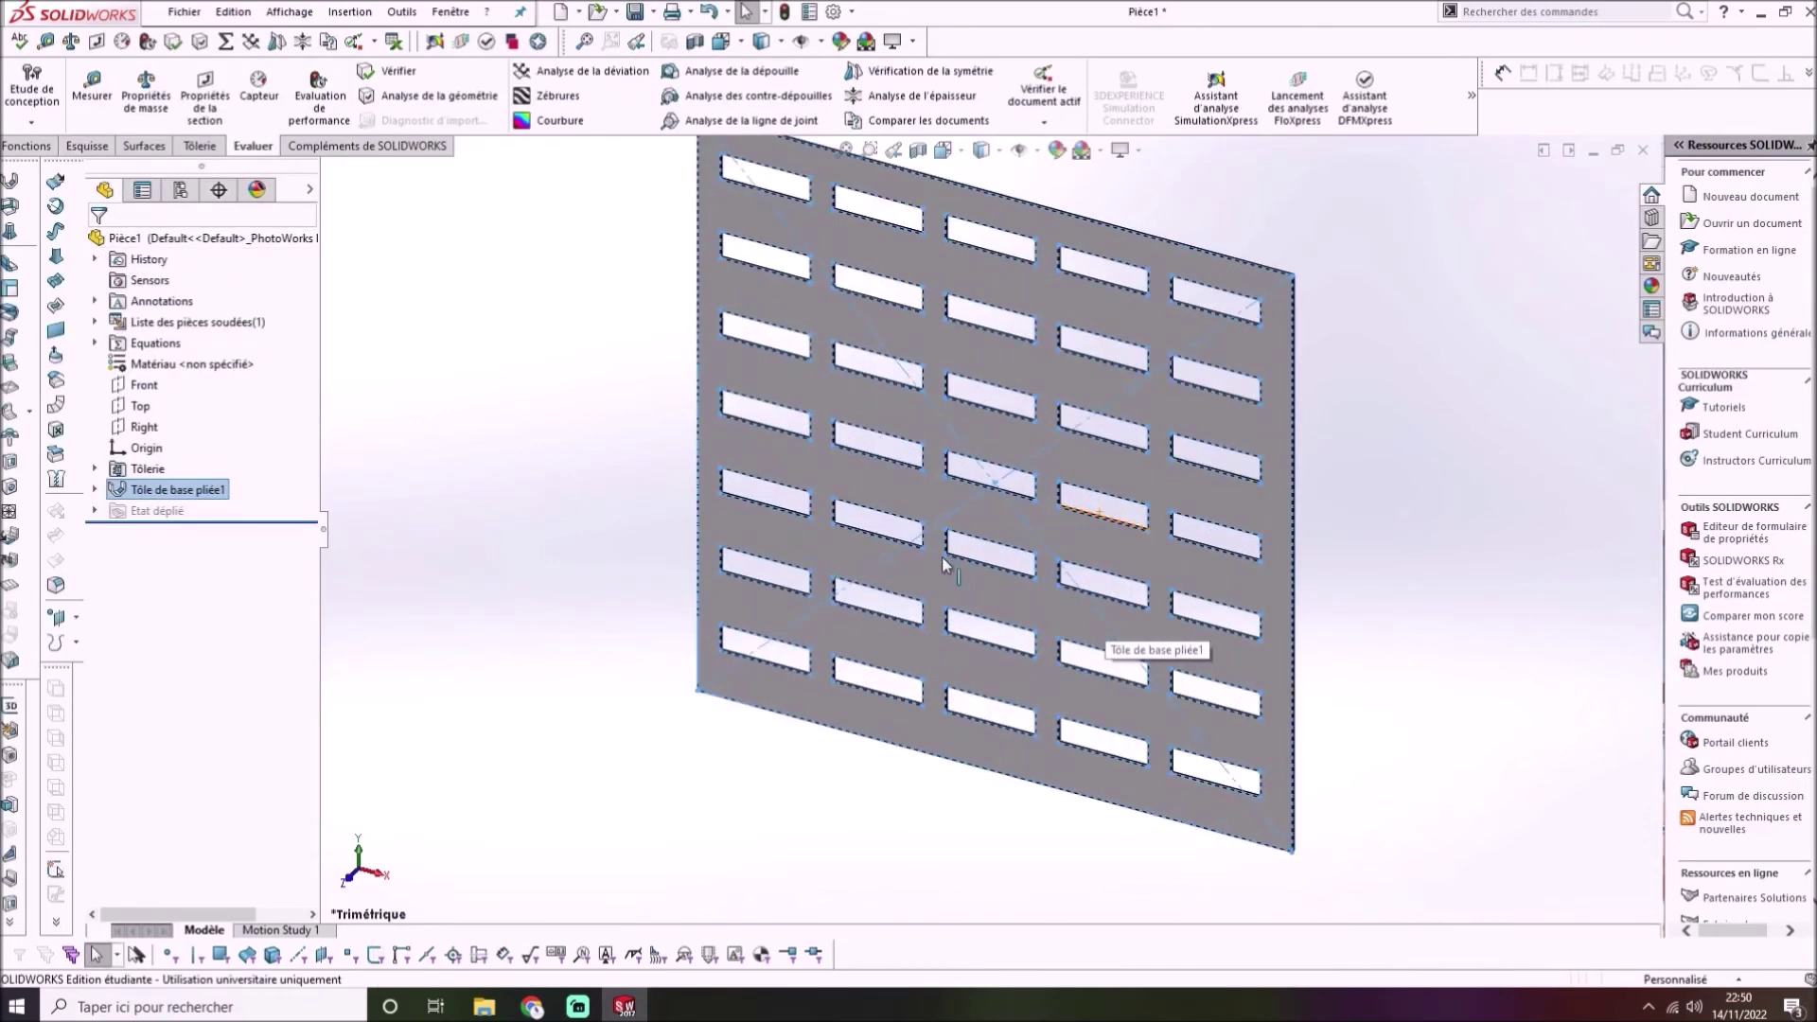
{"action": "left_click", "coordinate": [579, 529]}
{"action": "scroll", "coordinate": [1228, 635], "scroll_direction": "up", "scroll_amount": 3}
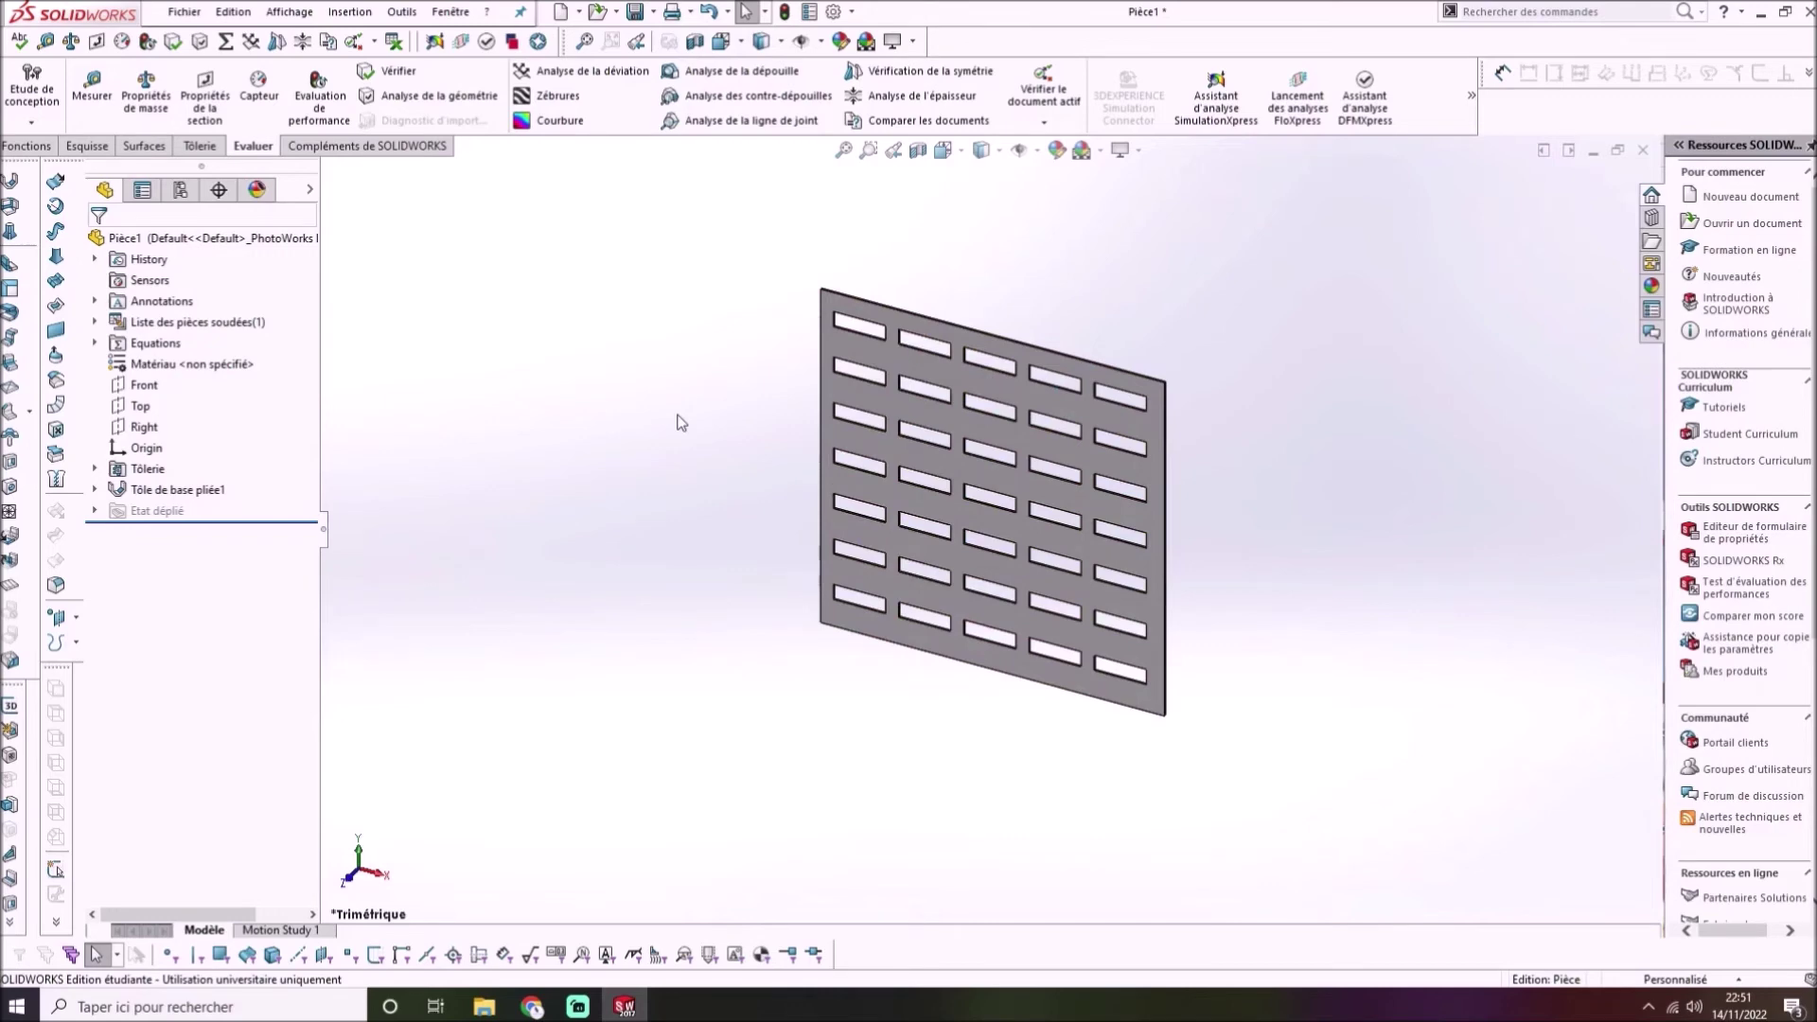
Add a 30 mm long edge flange along the slotted plate's right vertical edge, bent 90 degrees towards the back
{"action": "scroll", "coordinate": [1136, 530], "scroll_direction": "down", "scroll_amount": 6}
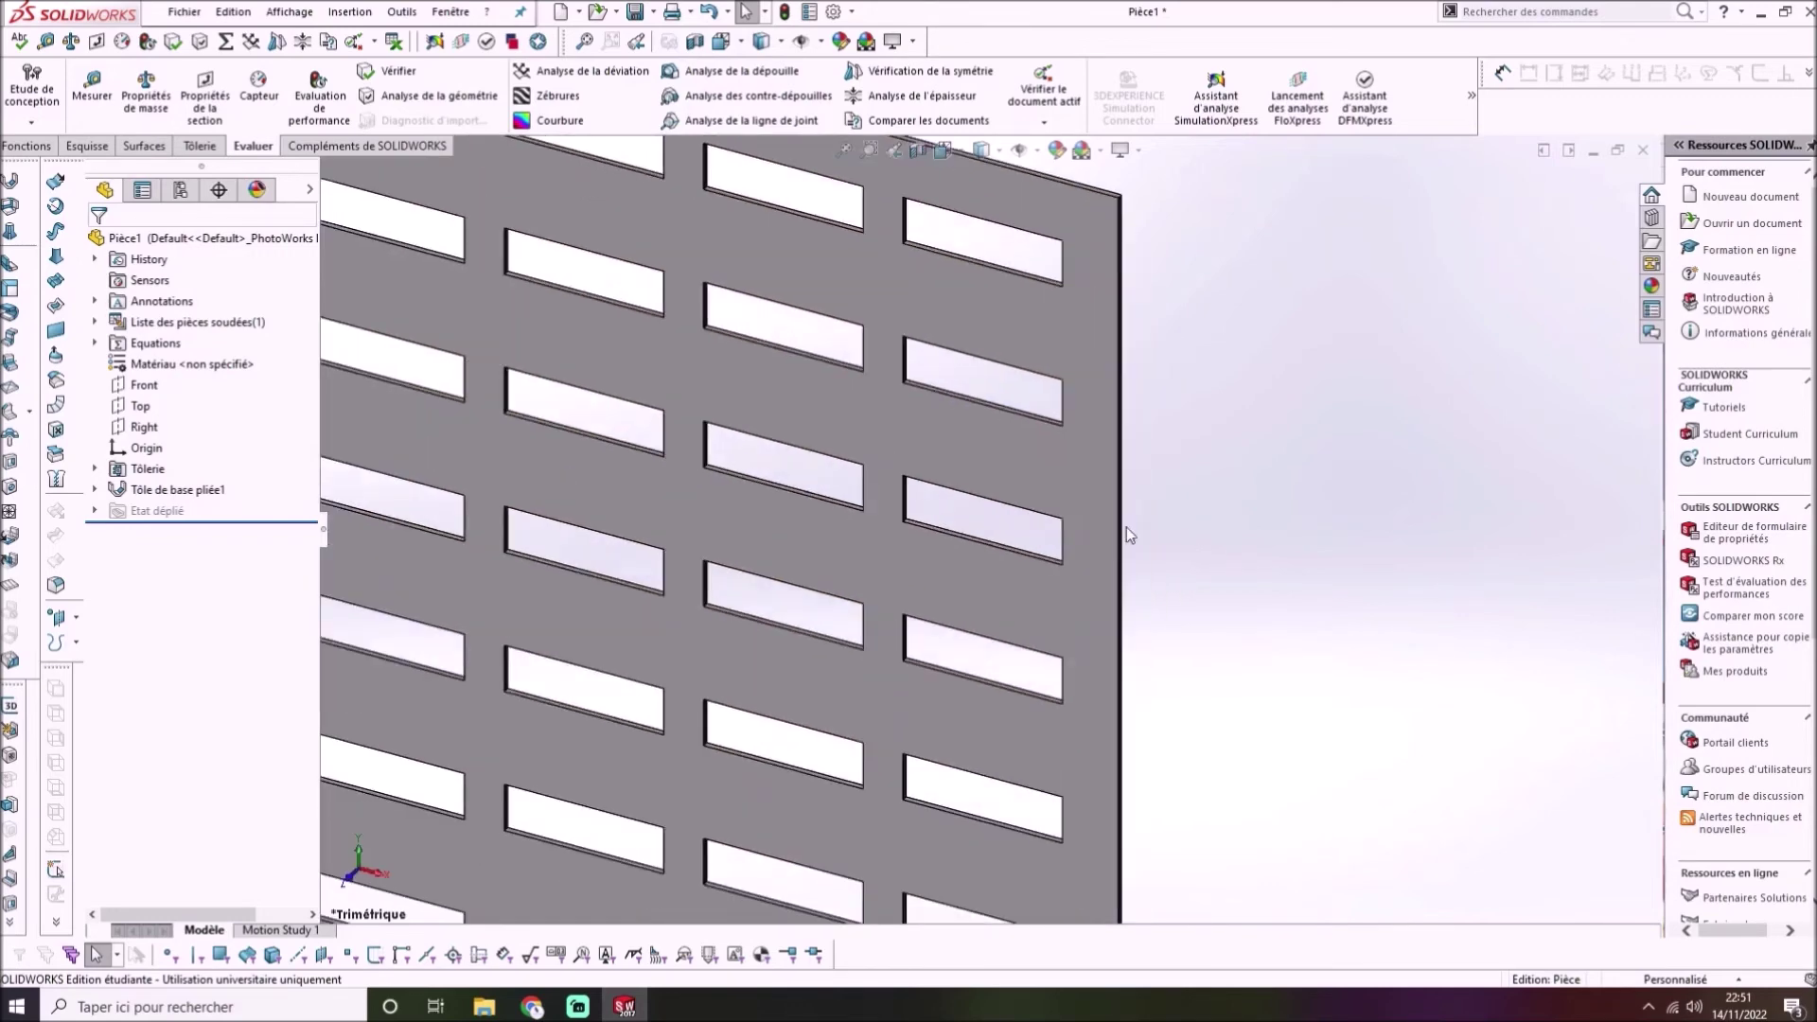
{"action": "scroll", "coordinate": [1140, 528], "scroll_direction": "up", "scroll_amount": 3}
{"action": "middle_click_drag", "start_coordinate": [1122, 572], "coordinate": [1087, 579]}
{"action": "scroll", "coordinate": [1087, 581], "scroll_direction": "up", "scroll_amount": 1}
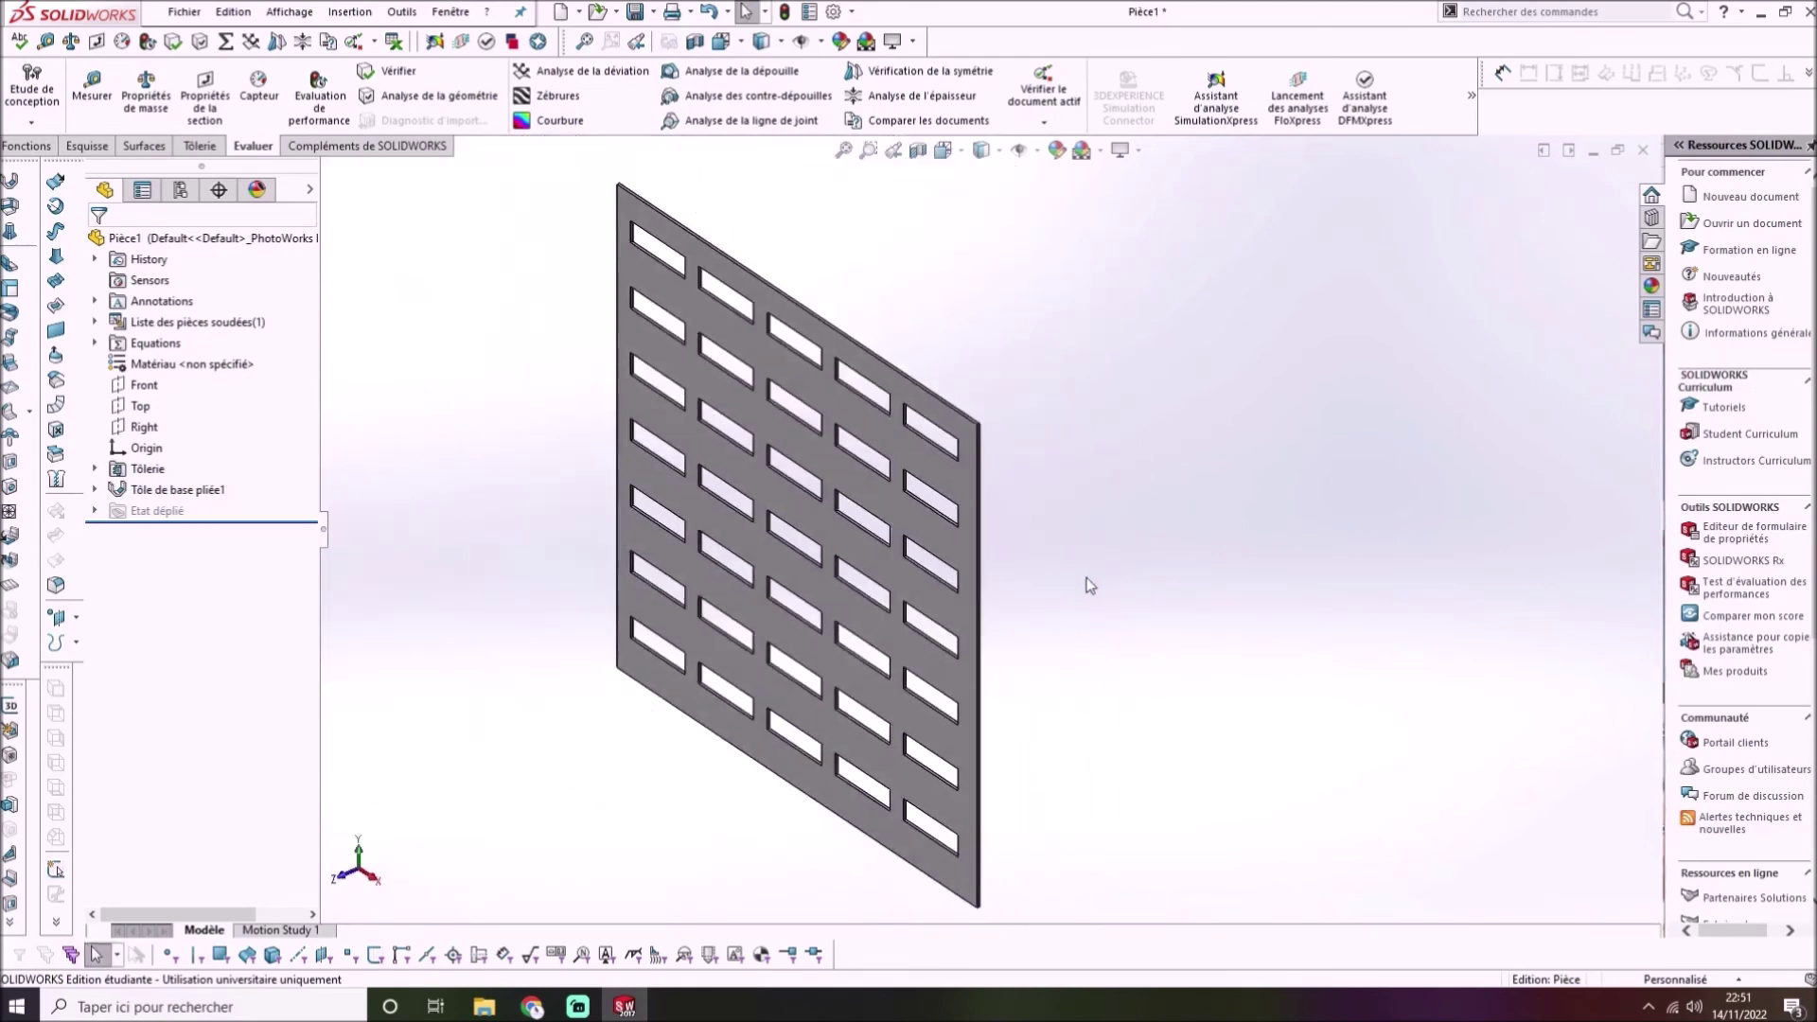
{"action": "scroll", "coordinate": [1006, 601], "scroll_direction": "down", "scroll_amount": 3}
{"action": "scroll", "coordinate": [990, 608], "scroll_direction": "down", "scroll_amount": 3}
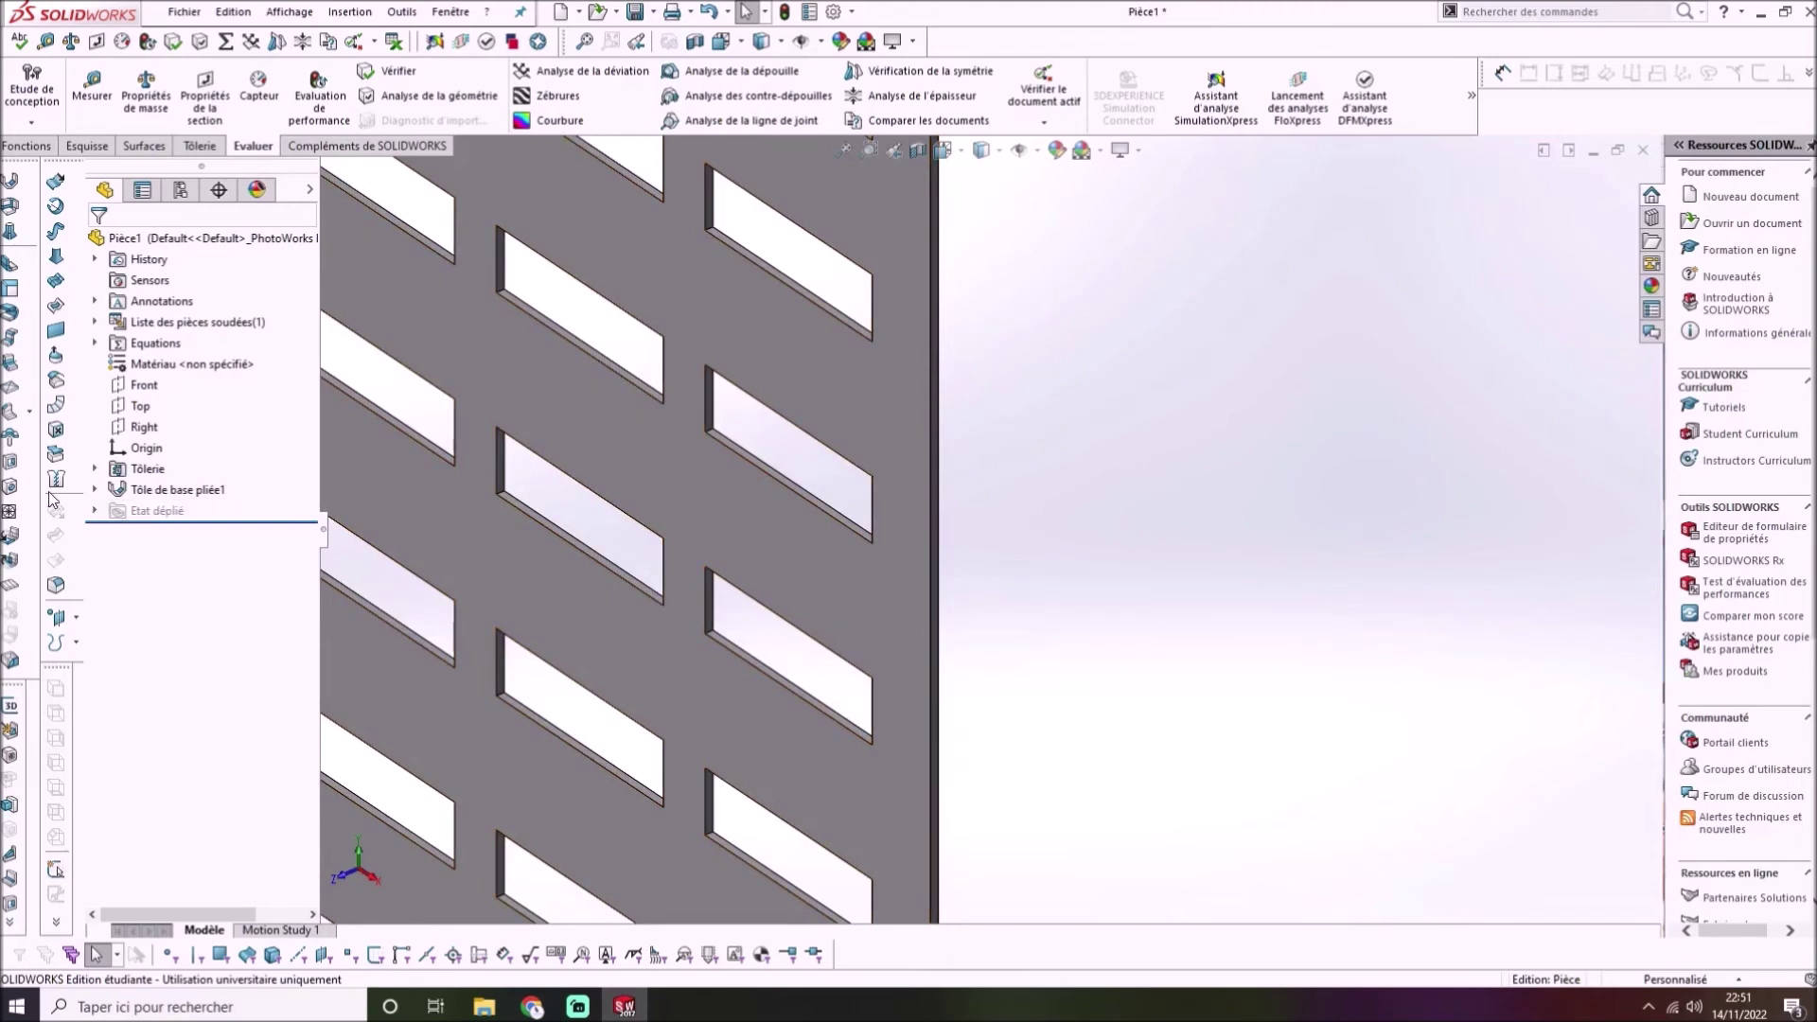
{"action": "left_click", "coordinate": [8, 266]}
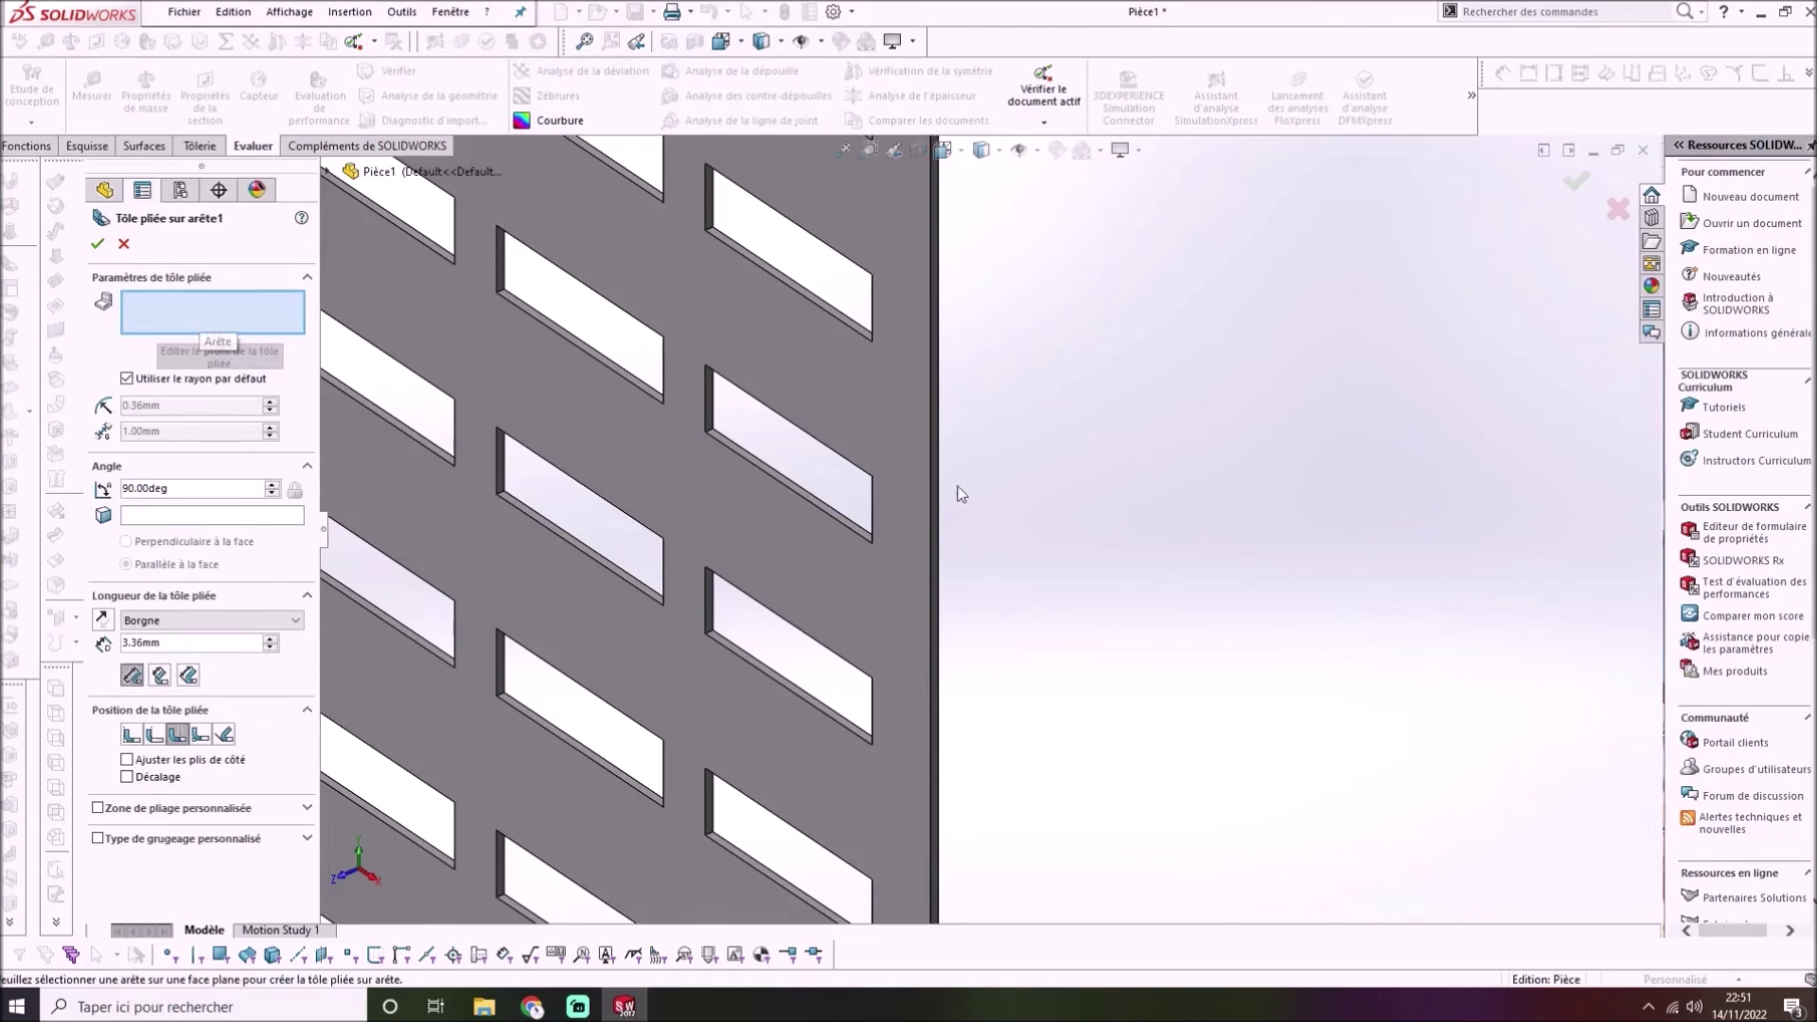
{"action": "left_click", "coordinate": [929, 558]}
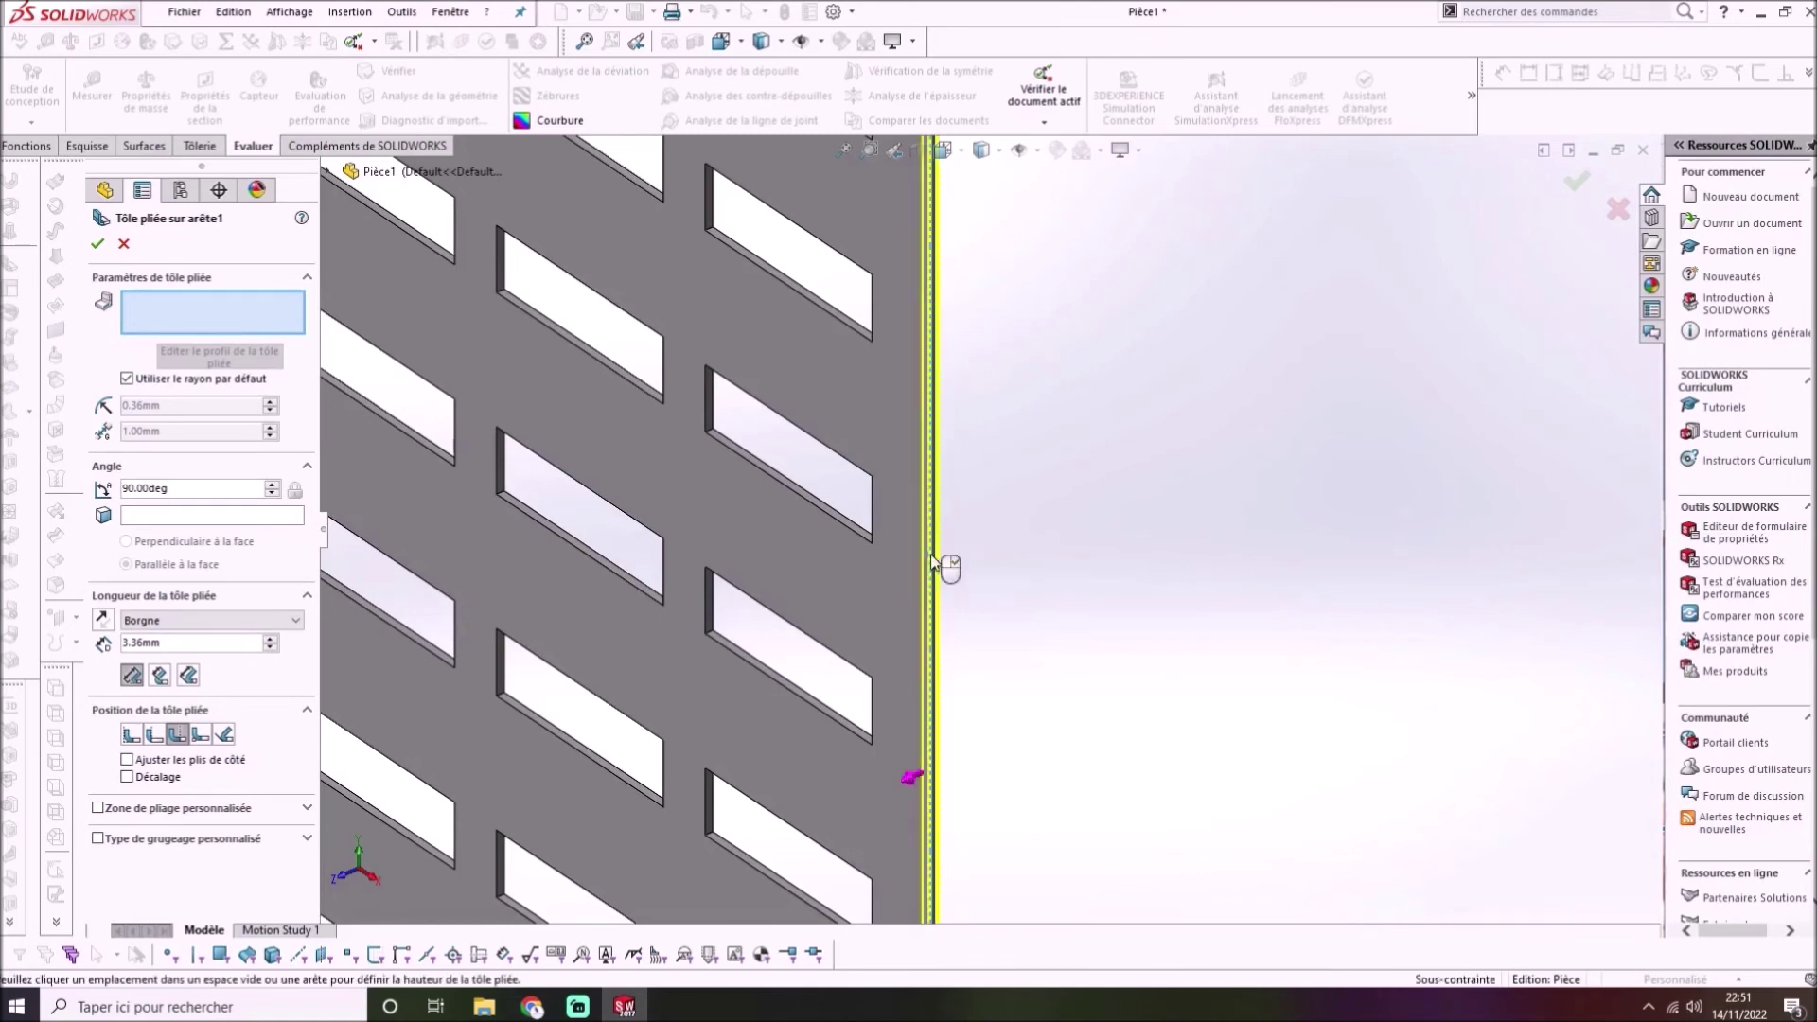
{"action": "scroll", "coordinate": [1193, 551], "scroll_direction": "up", "scroll_amount": 5}
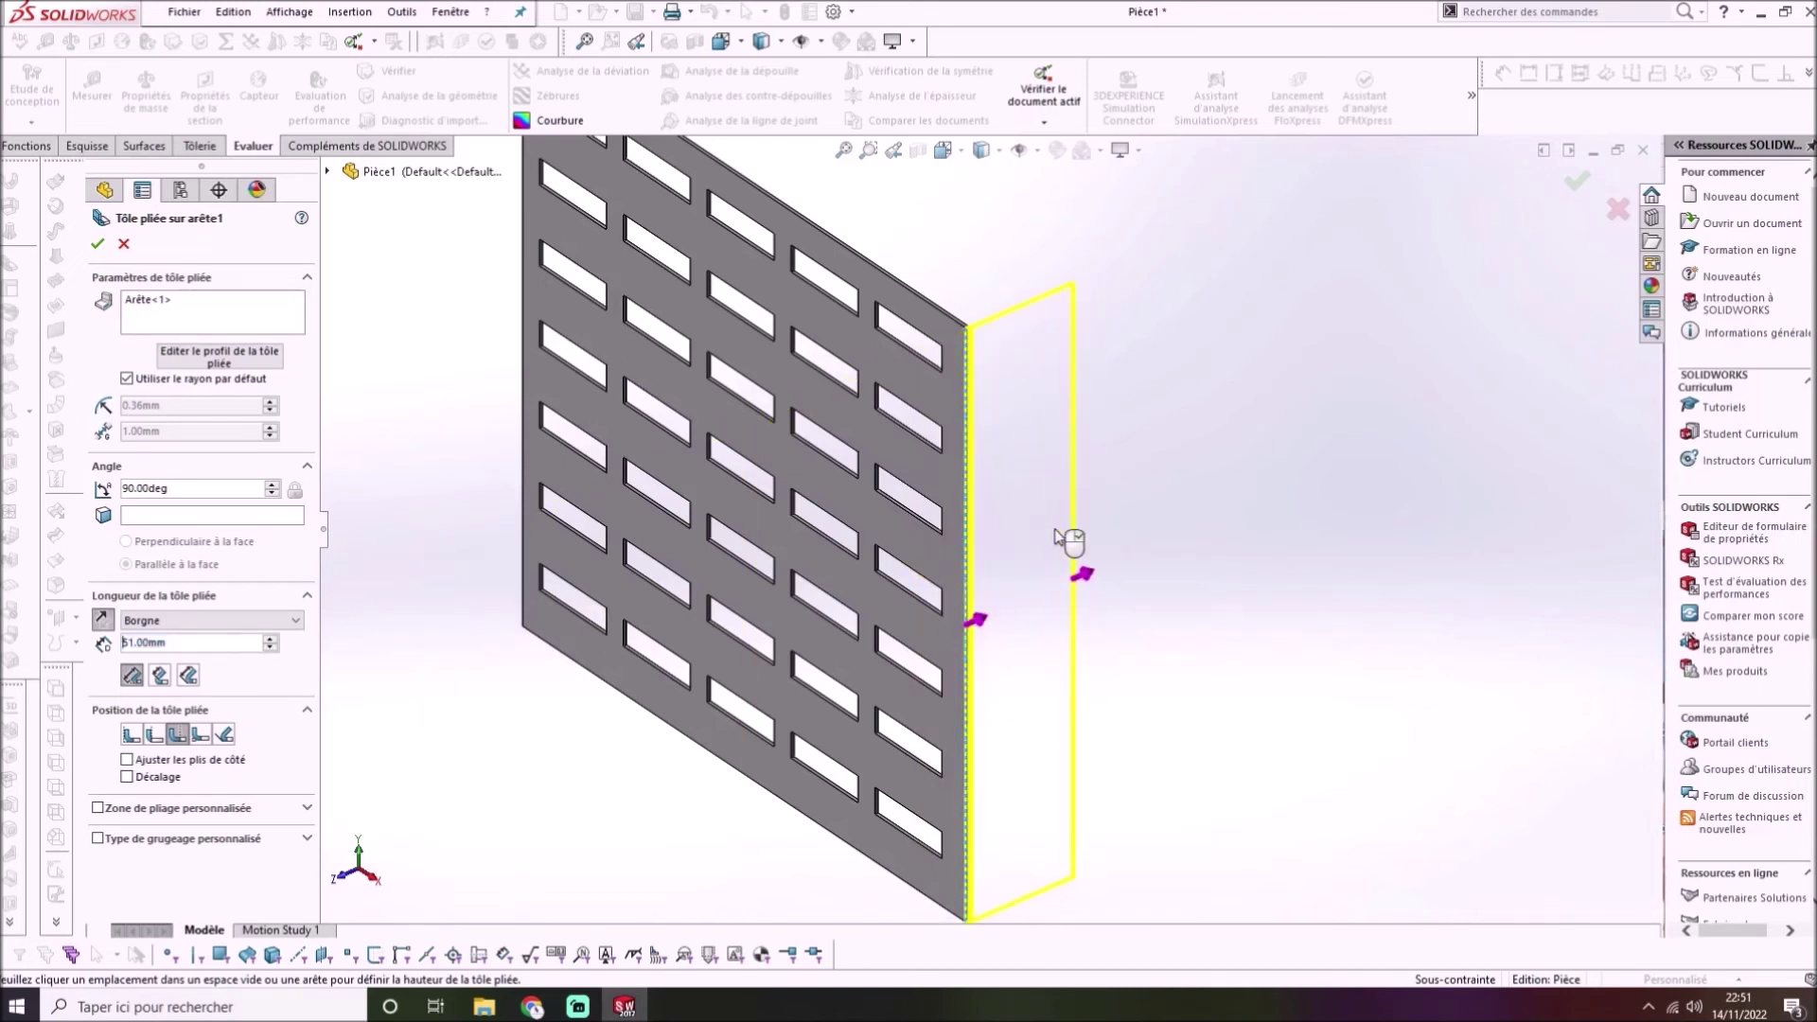
{"action": "left_click", "coordinate": [1056, 532]}
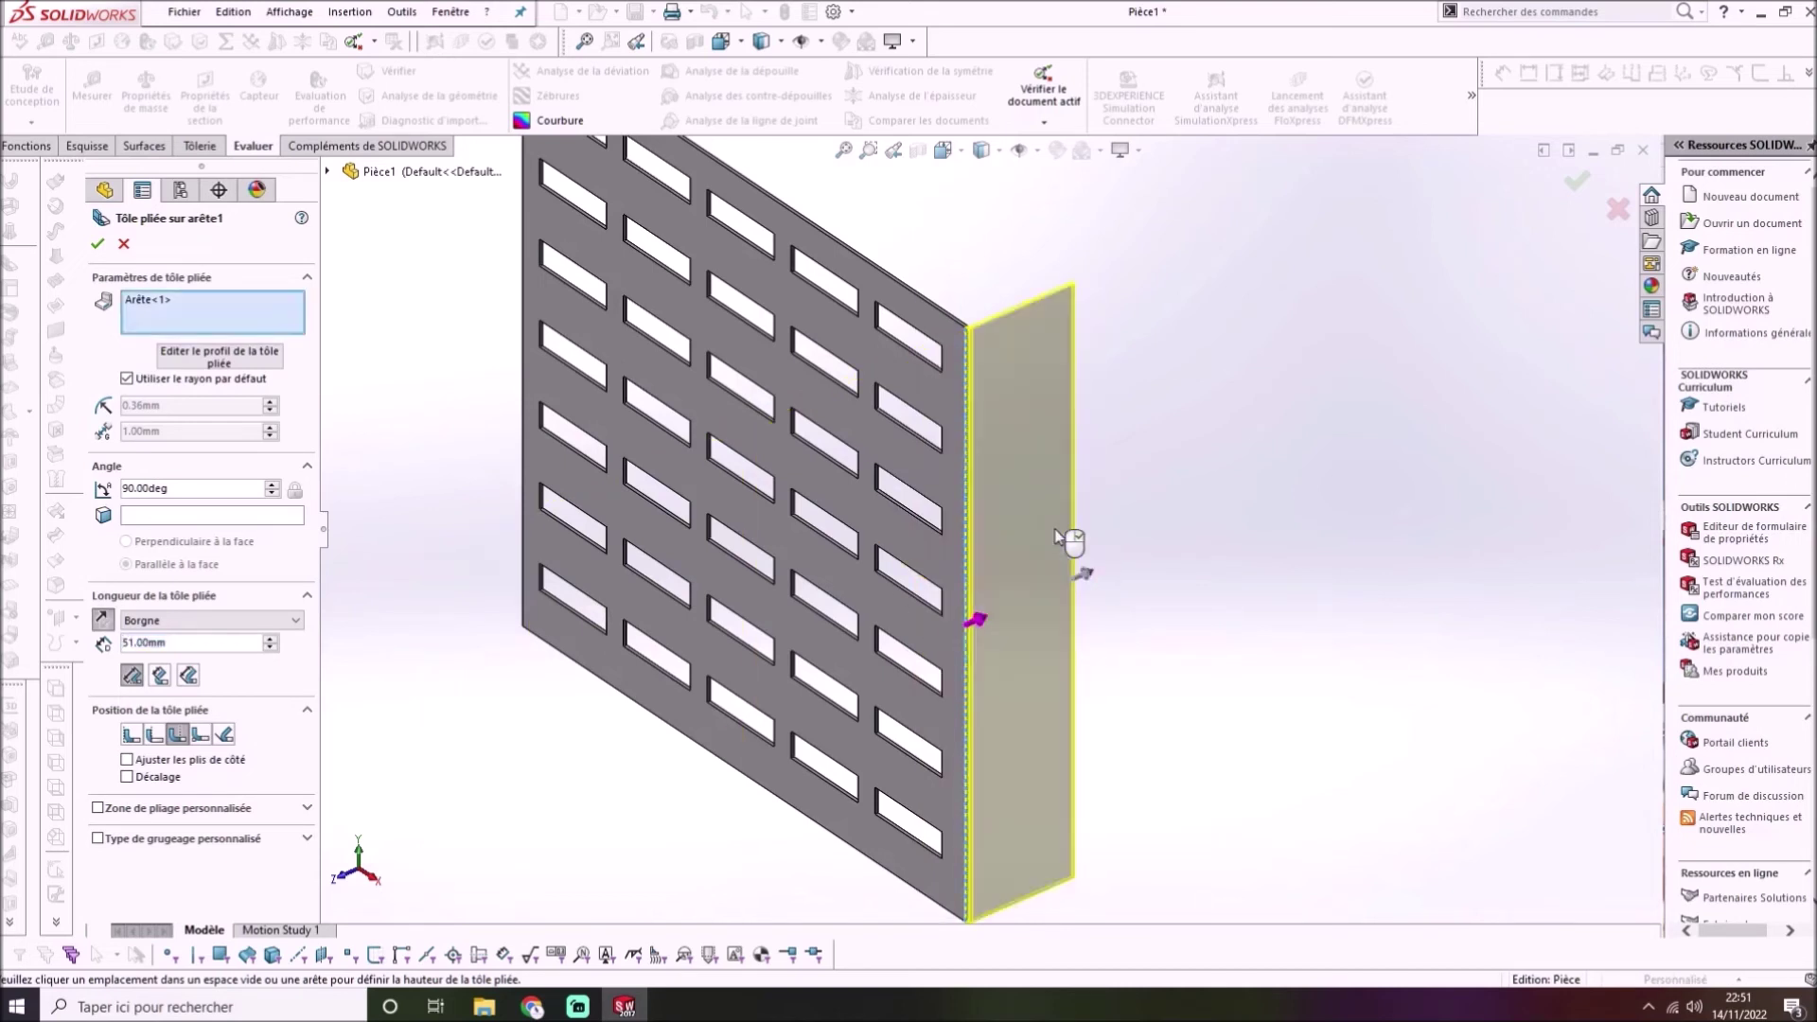
{"action": "double_click", "coordinate": [195, 647]}
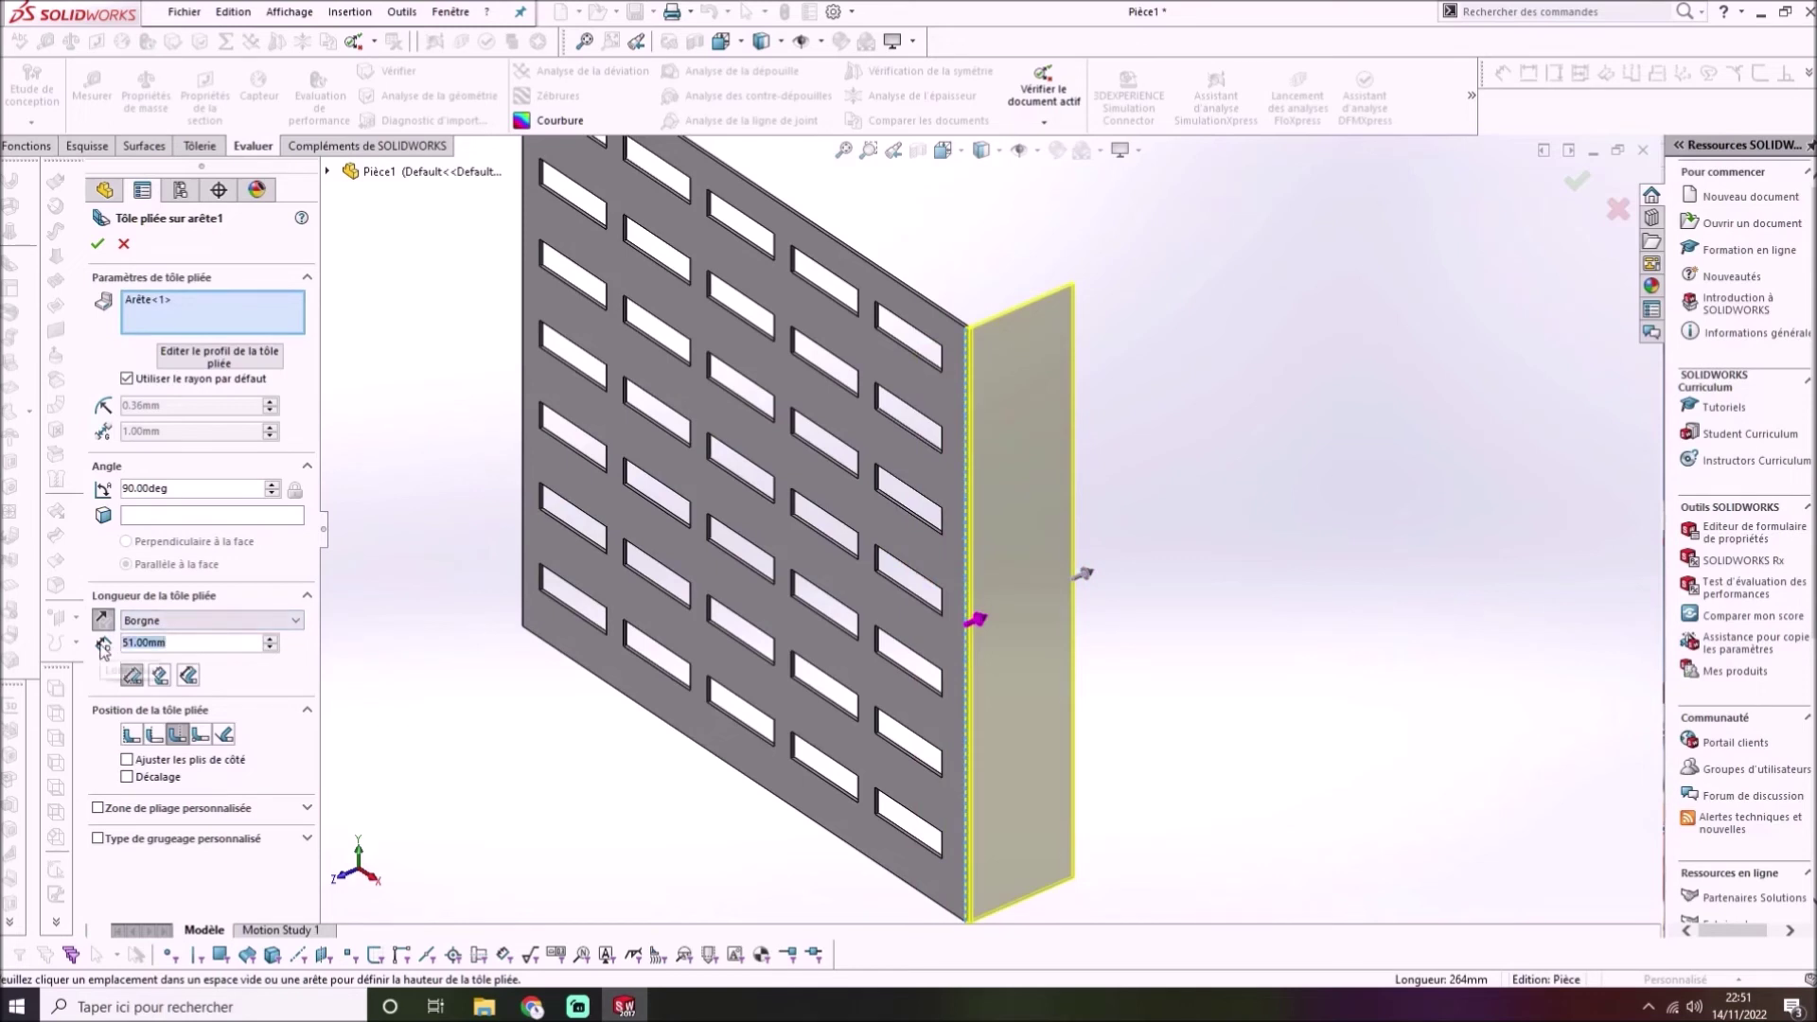
{"action": "type", "text": "30"}
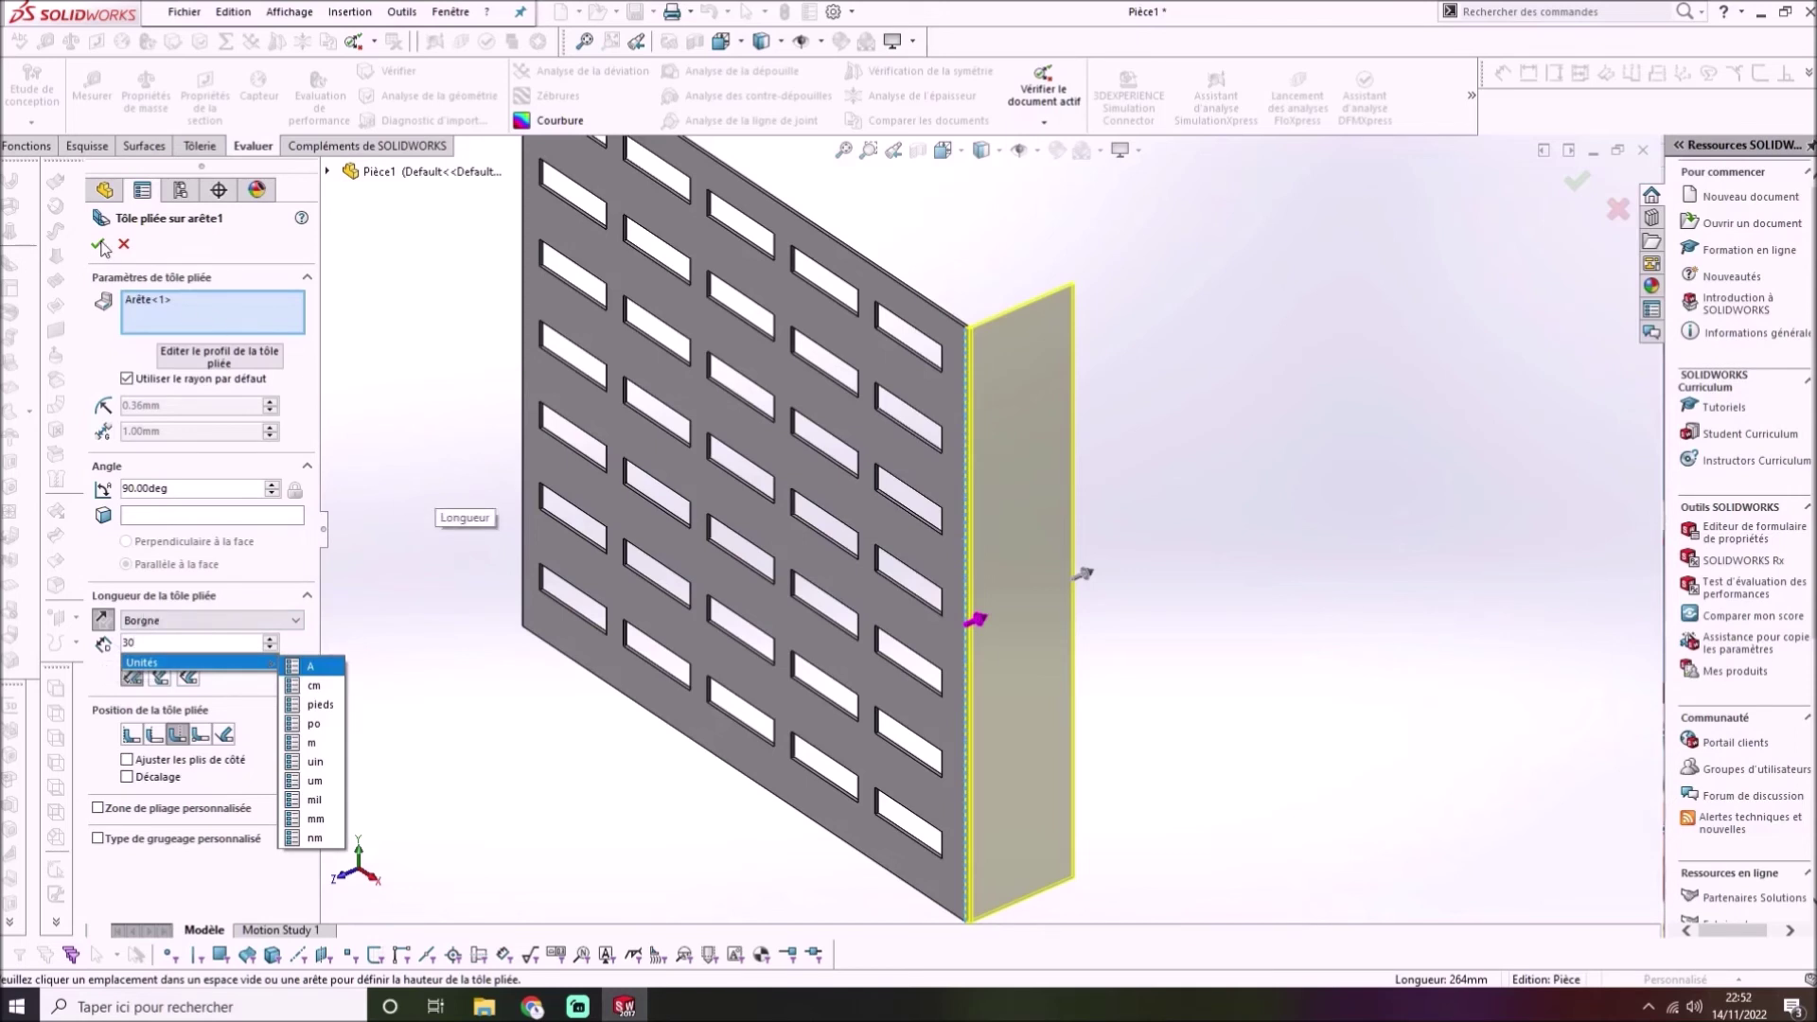
{"action": "key", "text": "Return"}
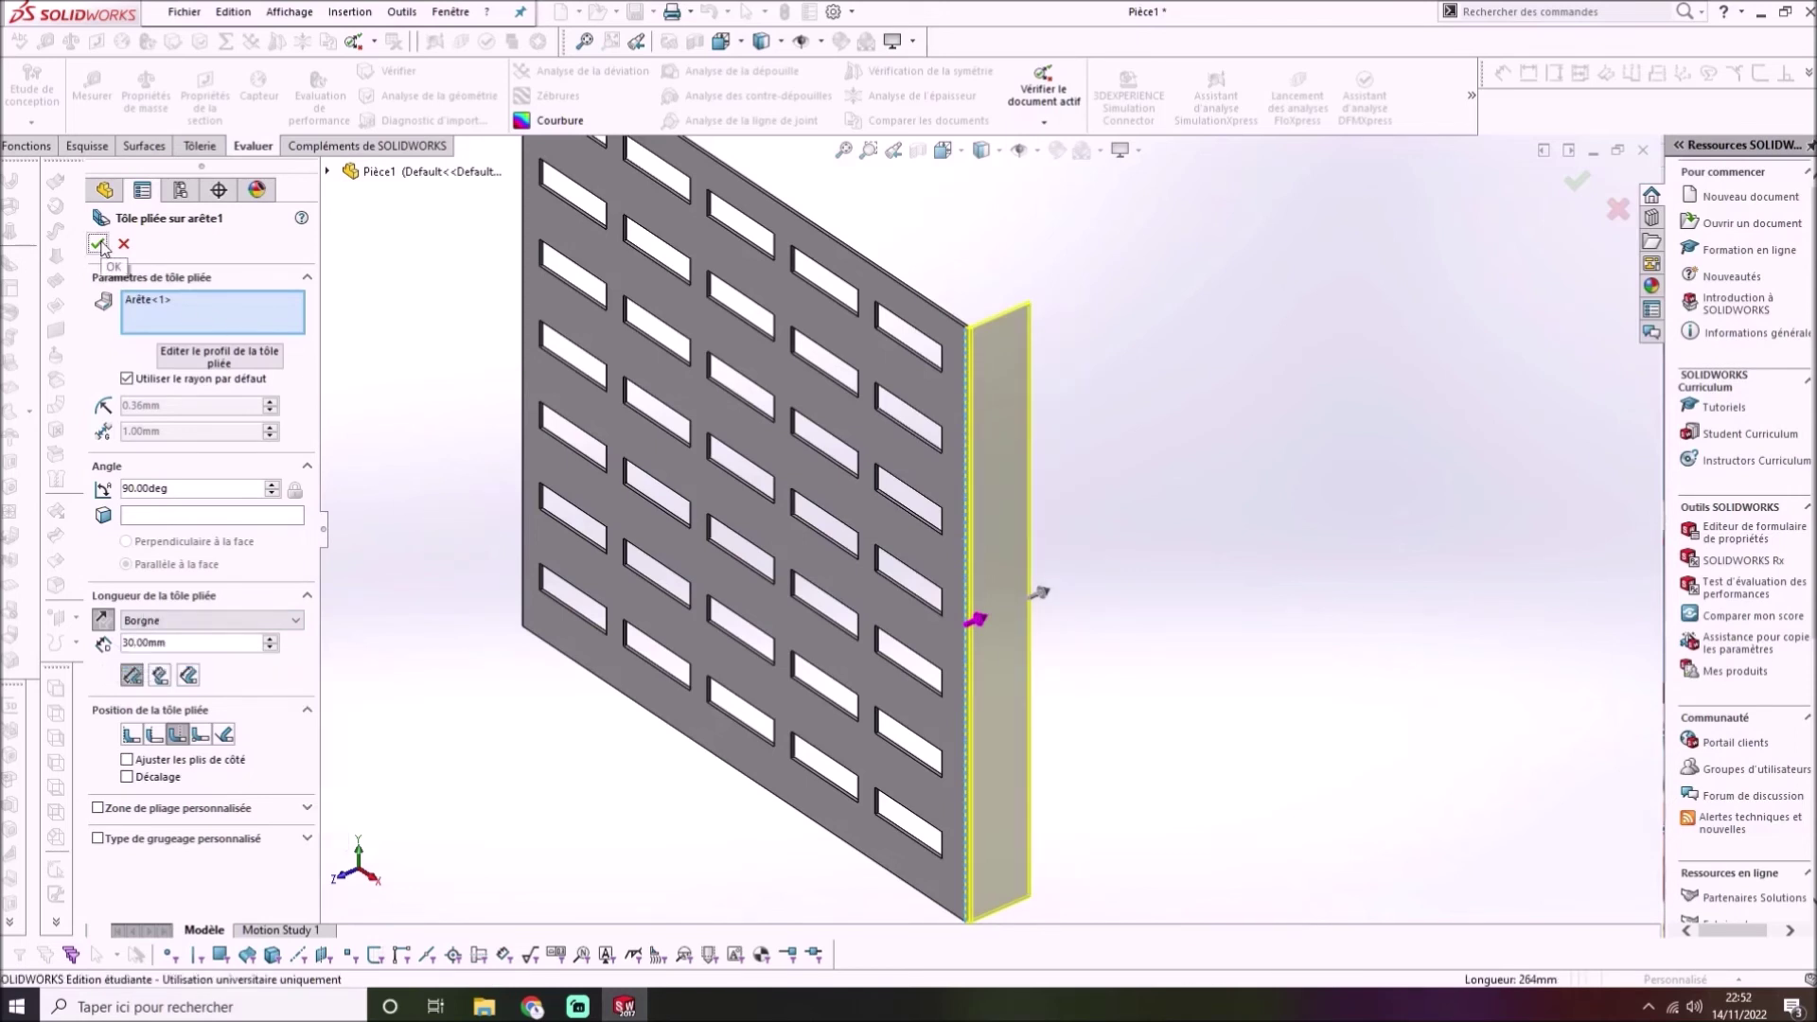
{"action": "left_click", "coordinate": [98, 244]}
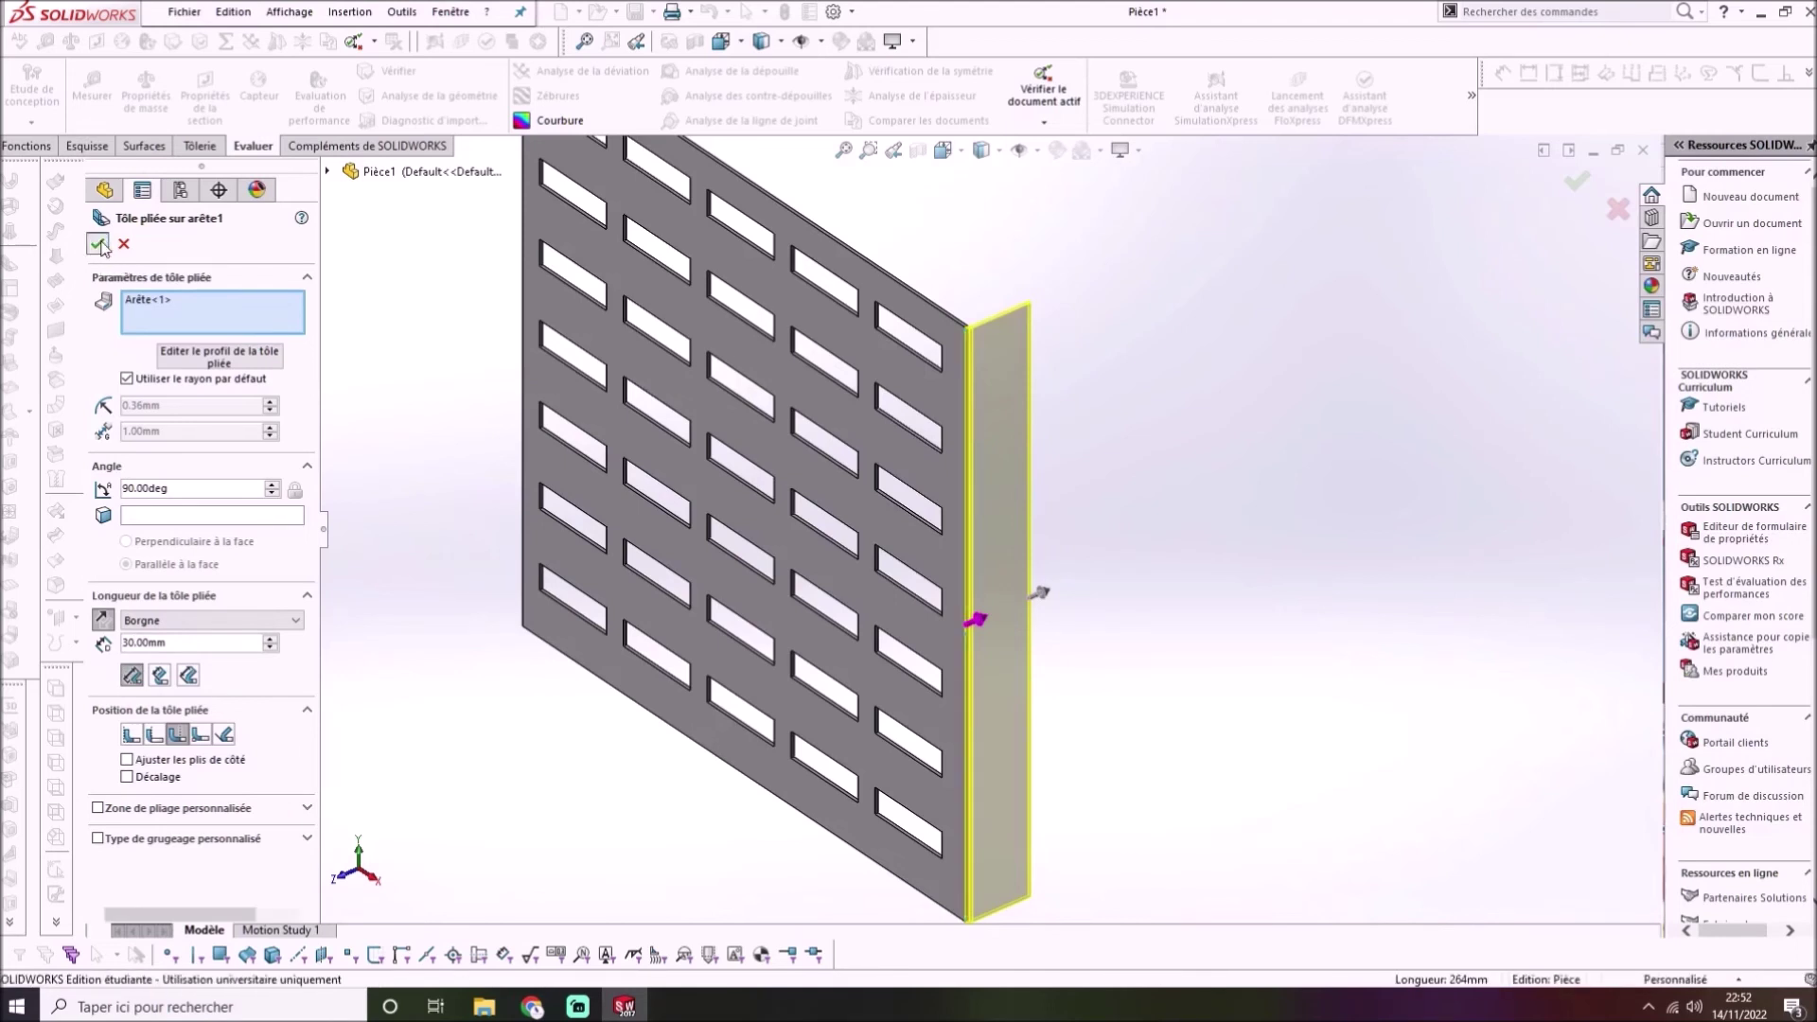
Add a 30 mm long edge flange along the plate's top edge, bent 90 degrees towards the back
{"action": "scroll", "coordinate": [971, 577], "scroll_direction": "up", "scroll_amount": 3}
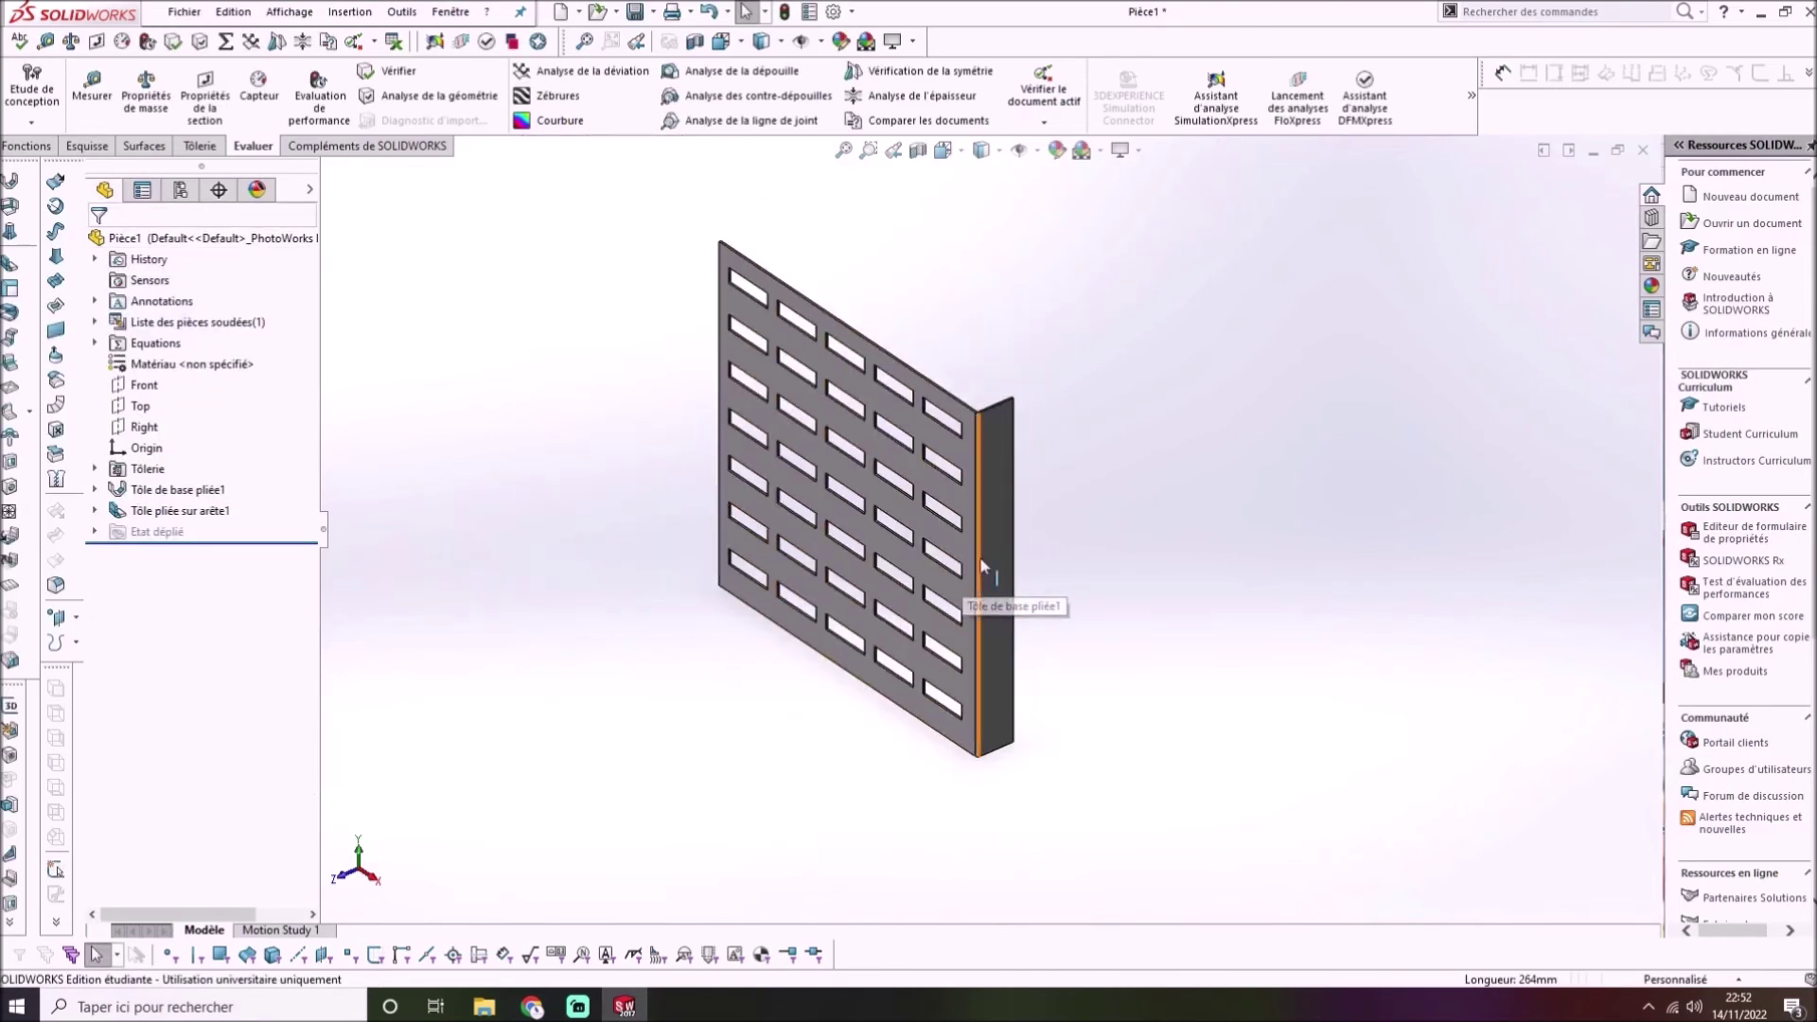
{"action": "scroll", "coordinate": [1026, 507], "scroll_direction": "down", "scroll_amount": 4}
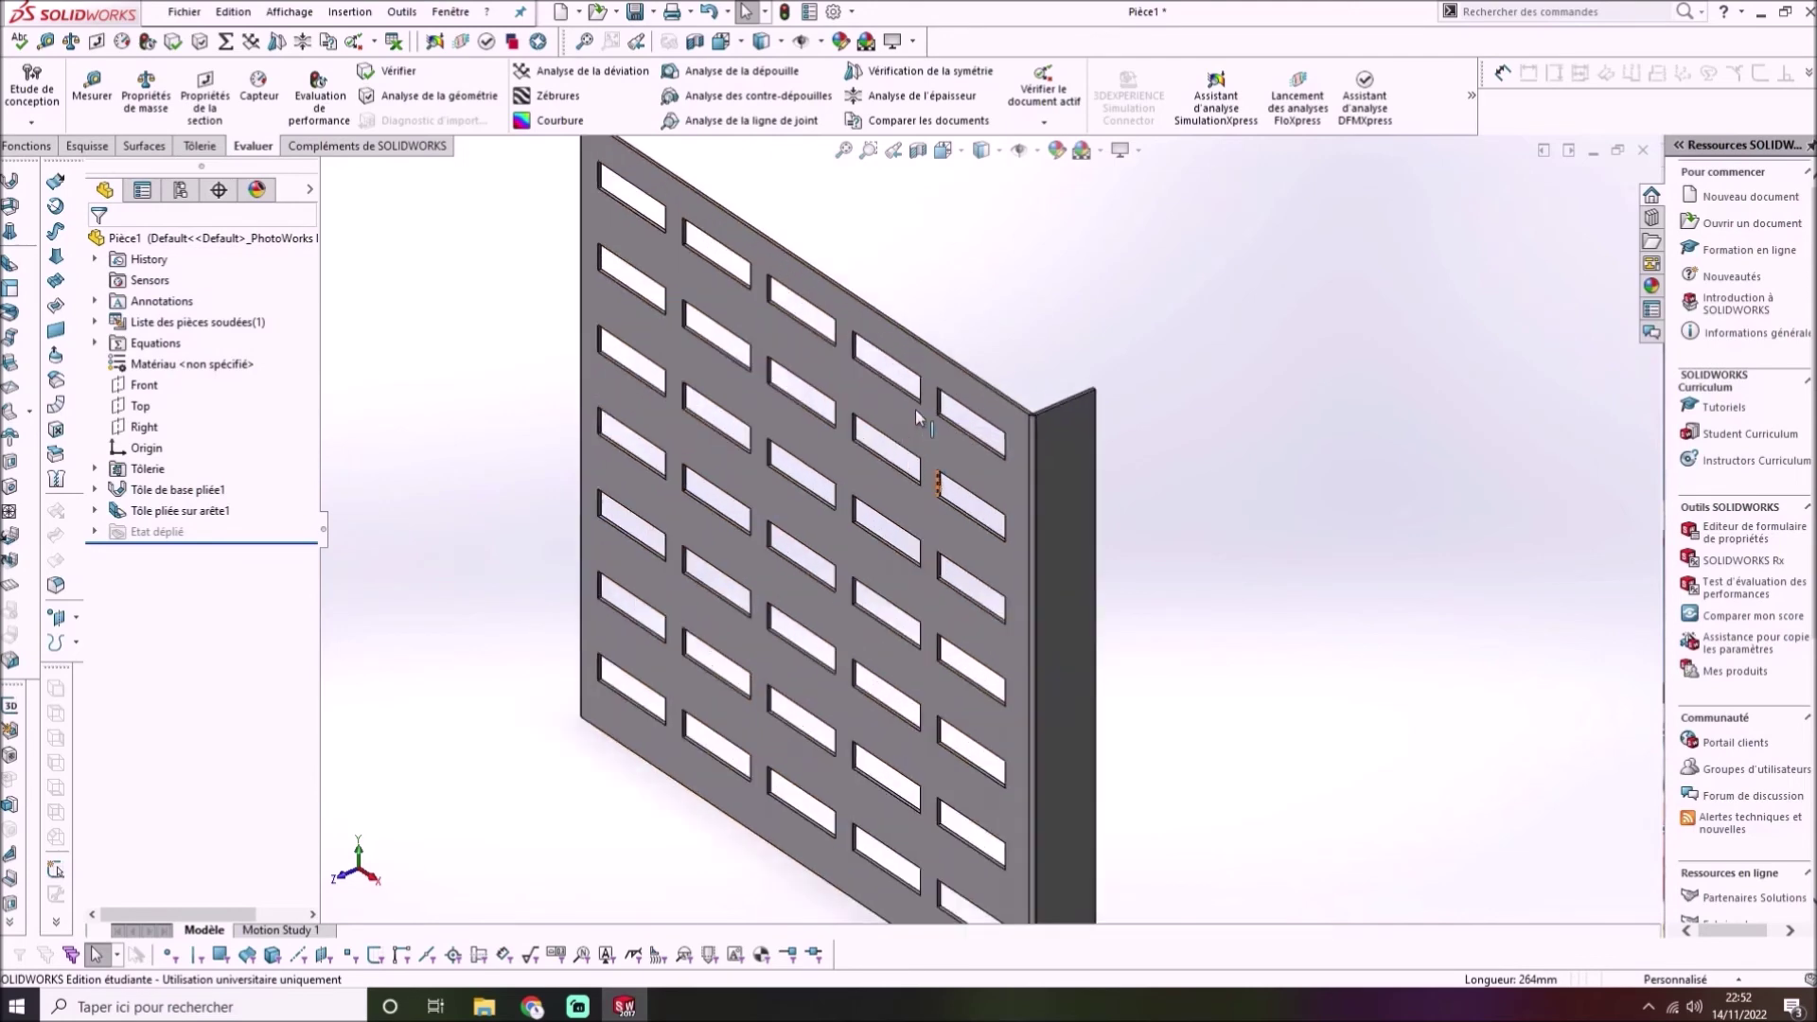
{"action": "scroll", "coordinate": [932, 338], "scroll_direction": "down", "scroll_amount": 2}
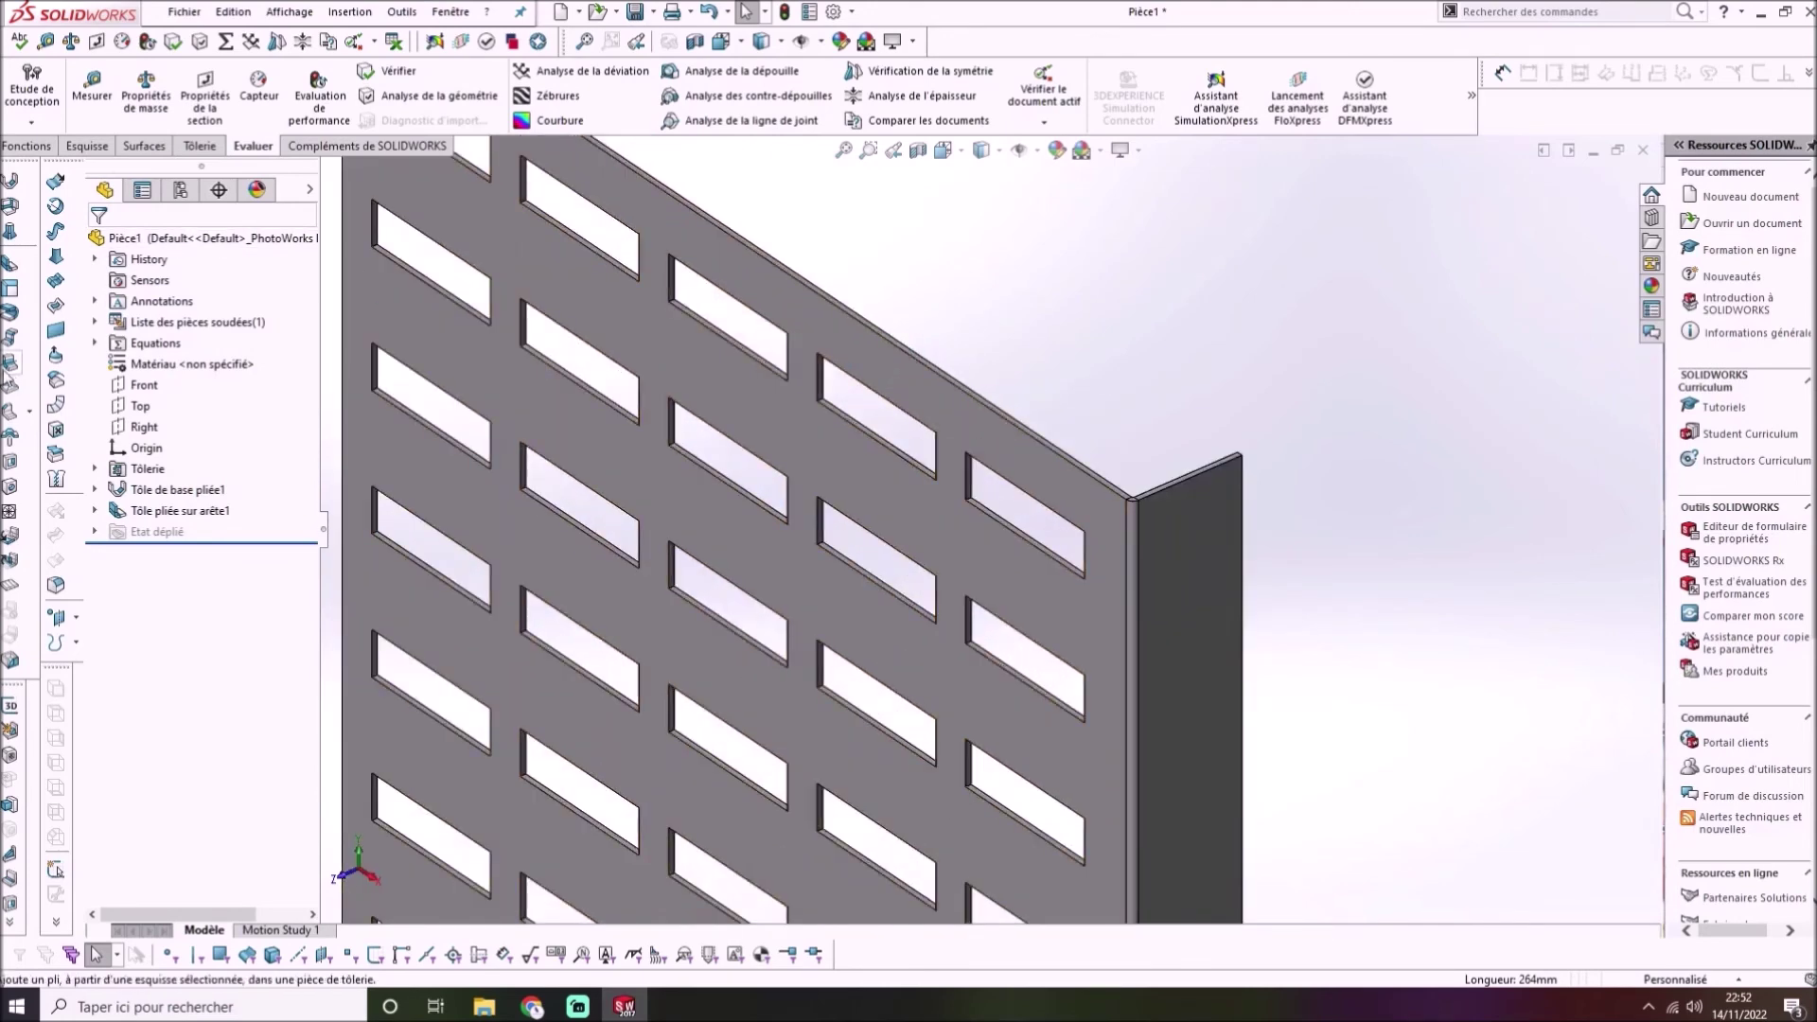
{"action": "left_click", "coordinate": [11, 266]}
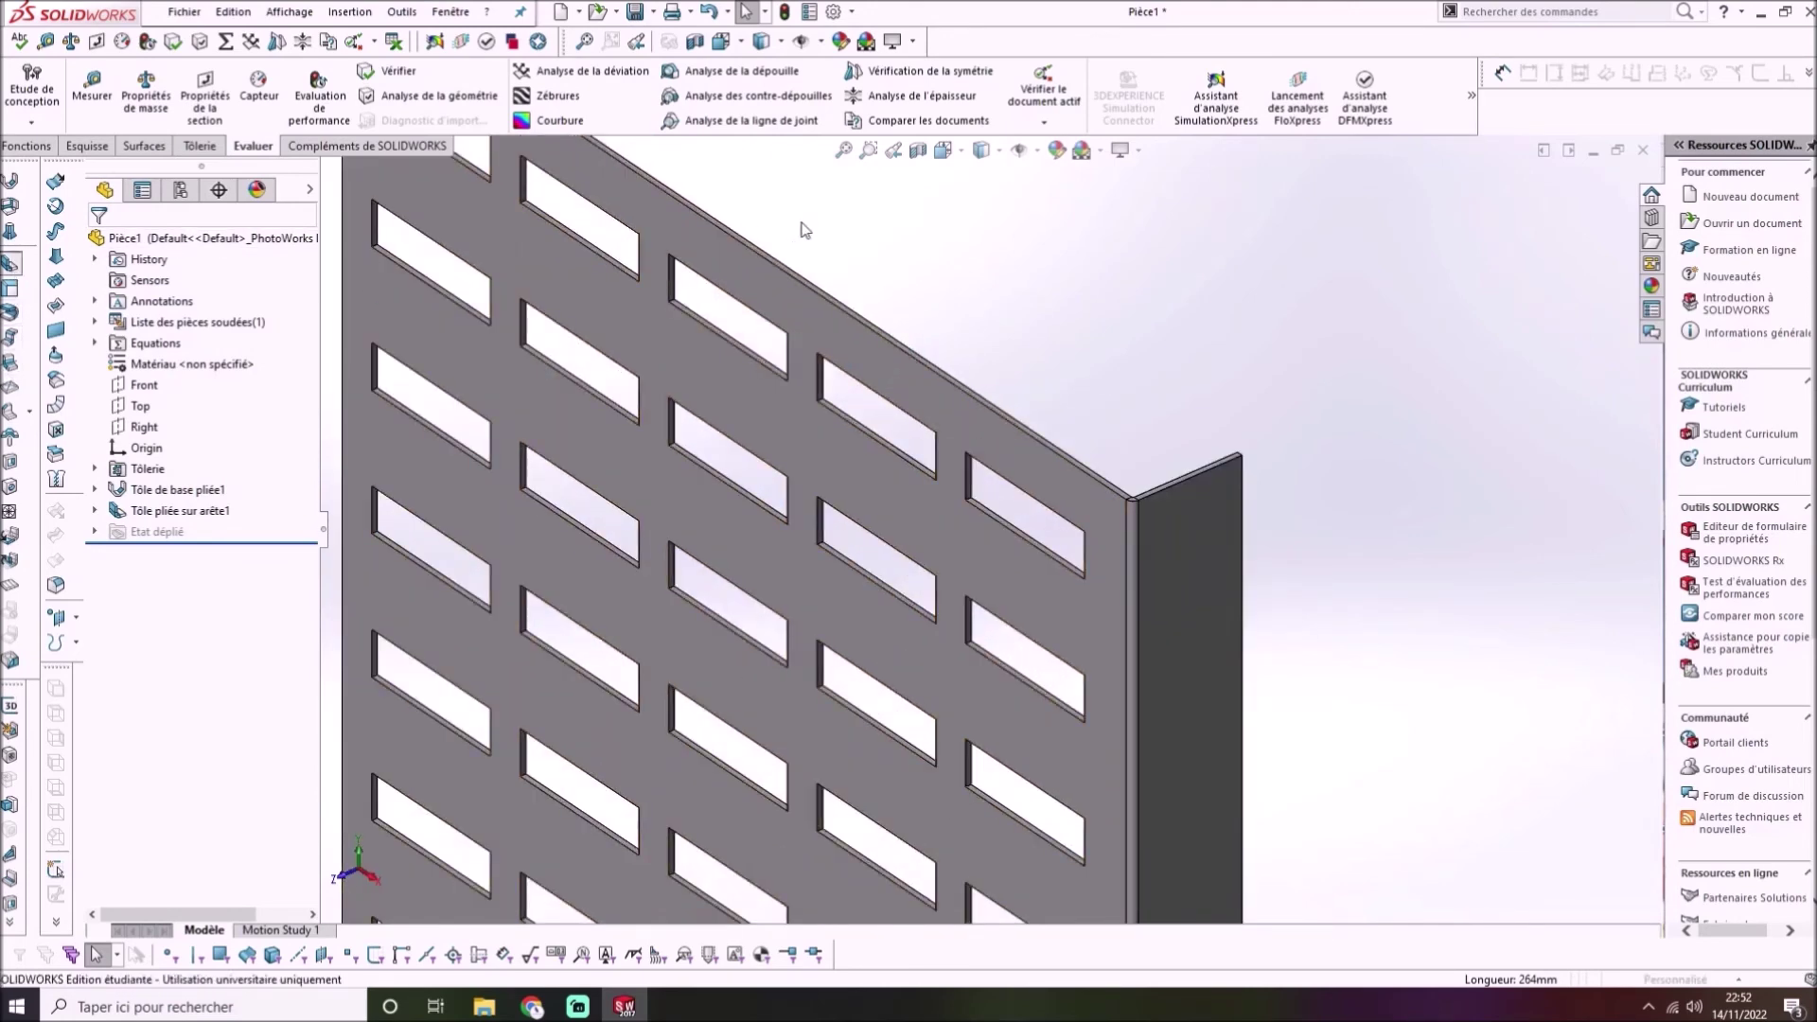
{"action": "left_click", "coordinate": [807, 286]}
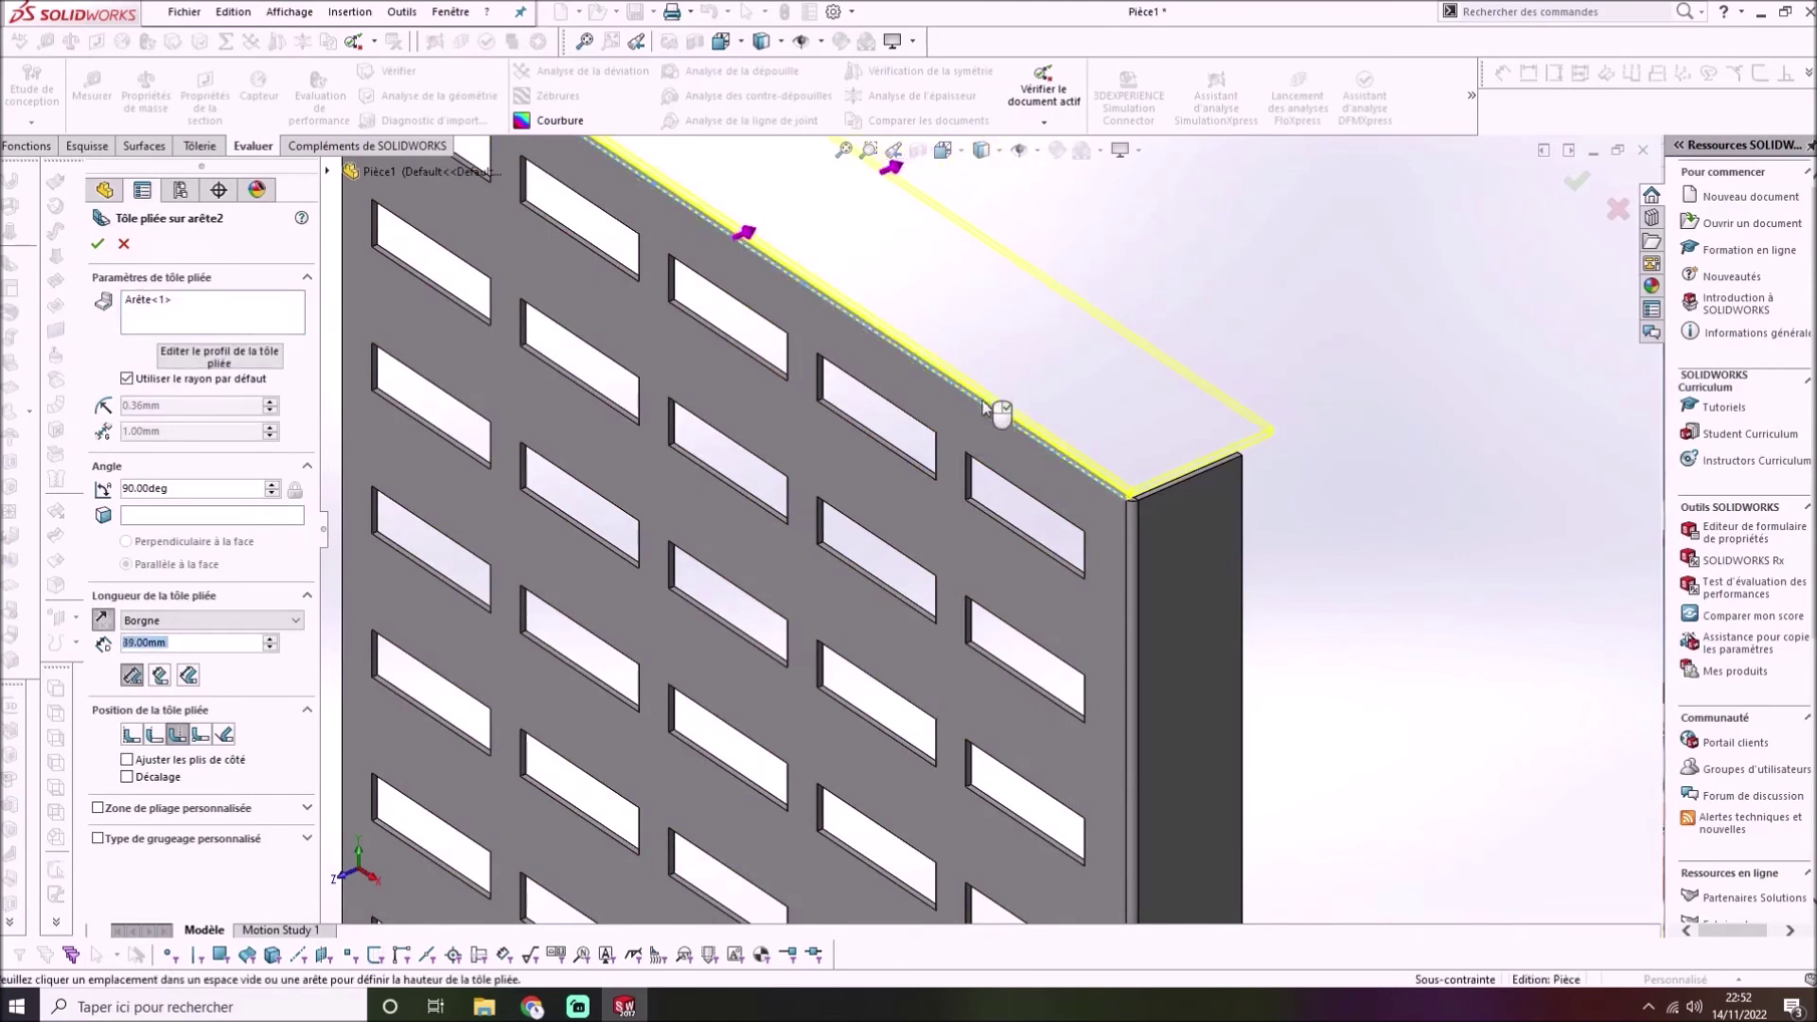
{"action": "left_click", "coordinate": [967, 452]}
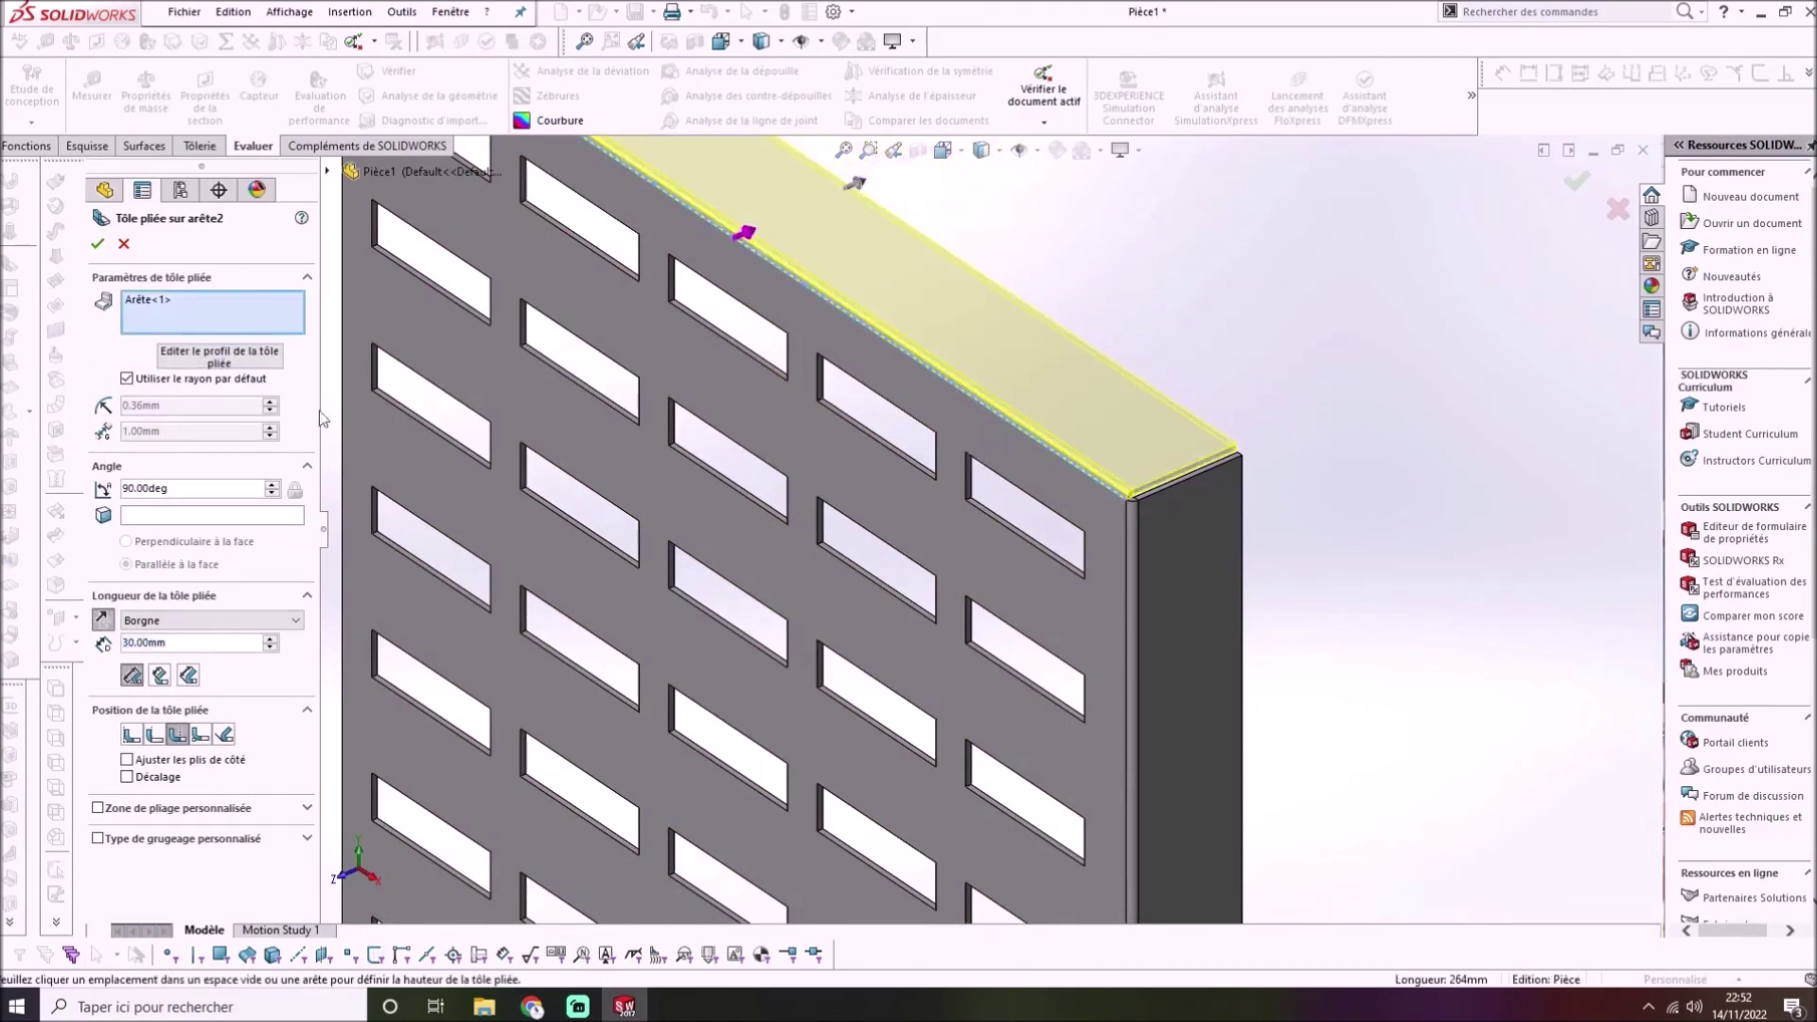
{"action": "left_click_drag", "start_coordinate": [208, 643], "coordinate": [87, 648]}
{"action": "type", "text": "30"}
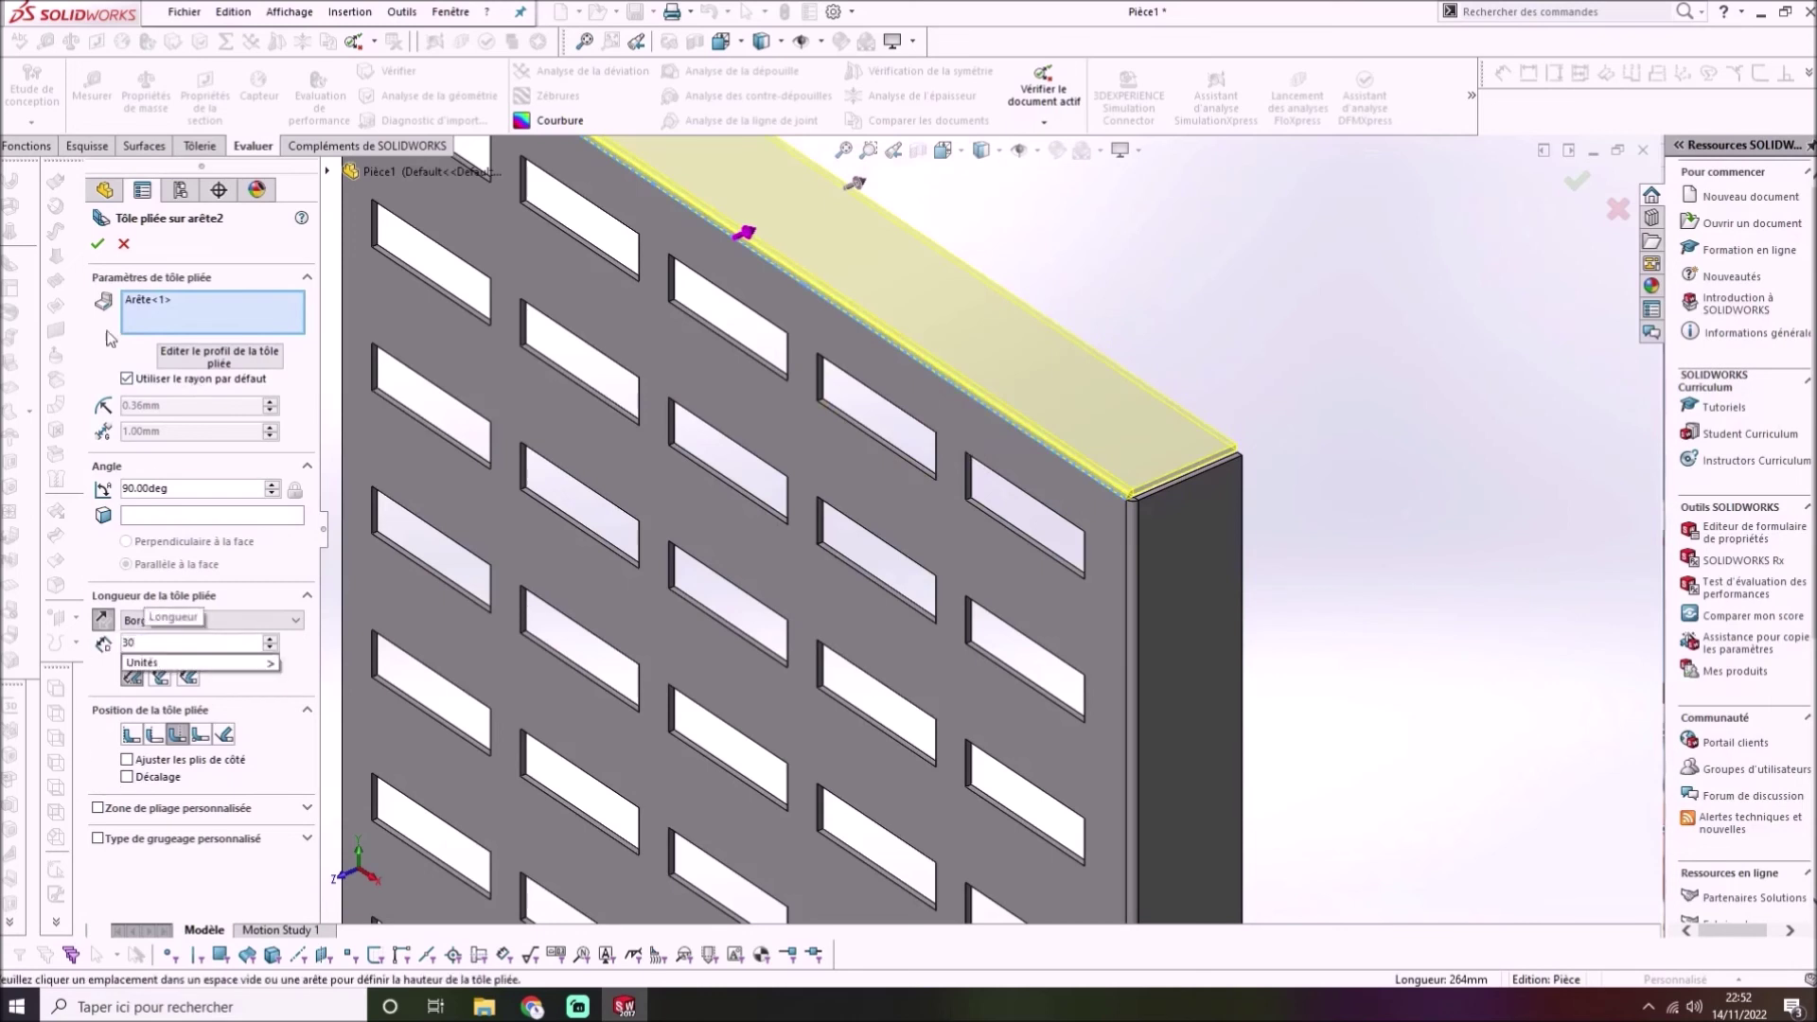
{"action": "key", "text": "Return"}
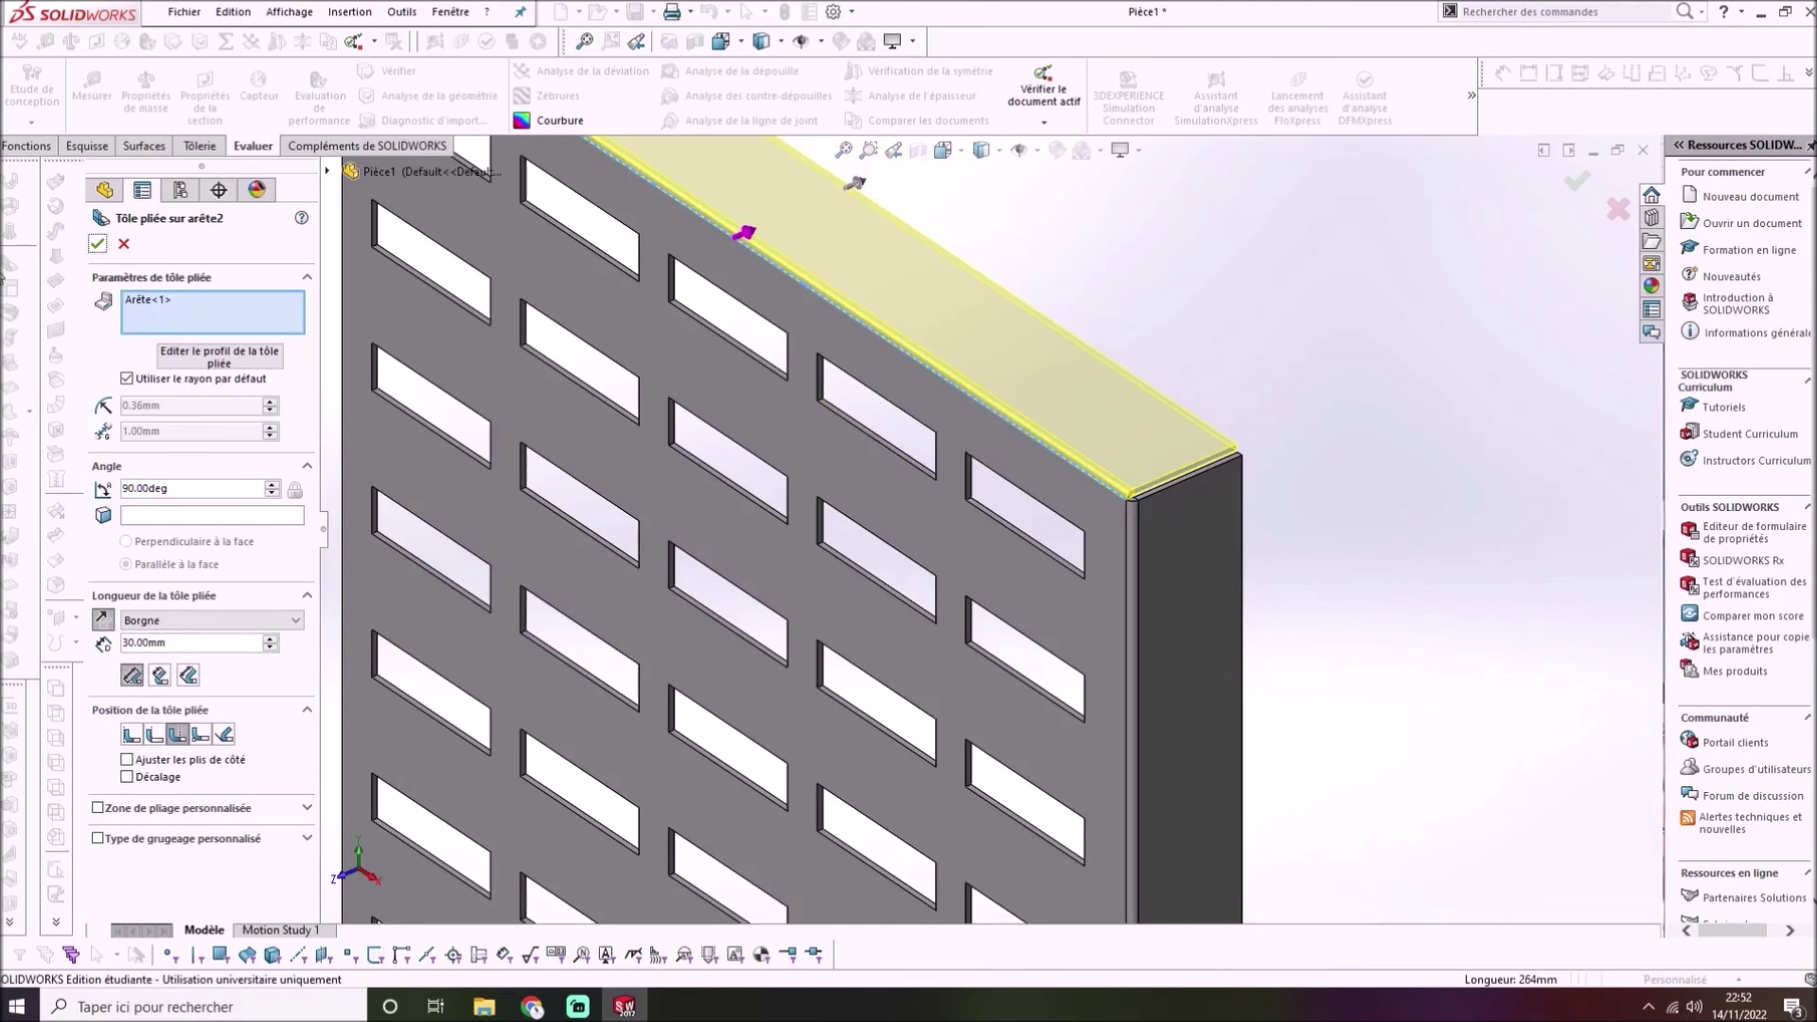
{"action": "left_click", "coordinate": [95, 244]}
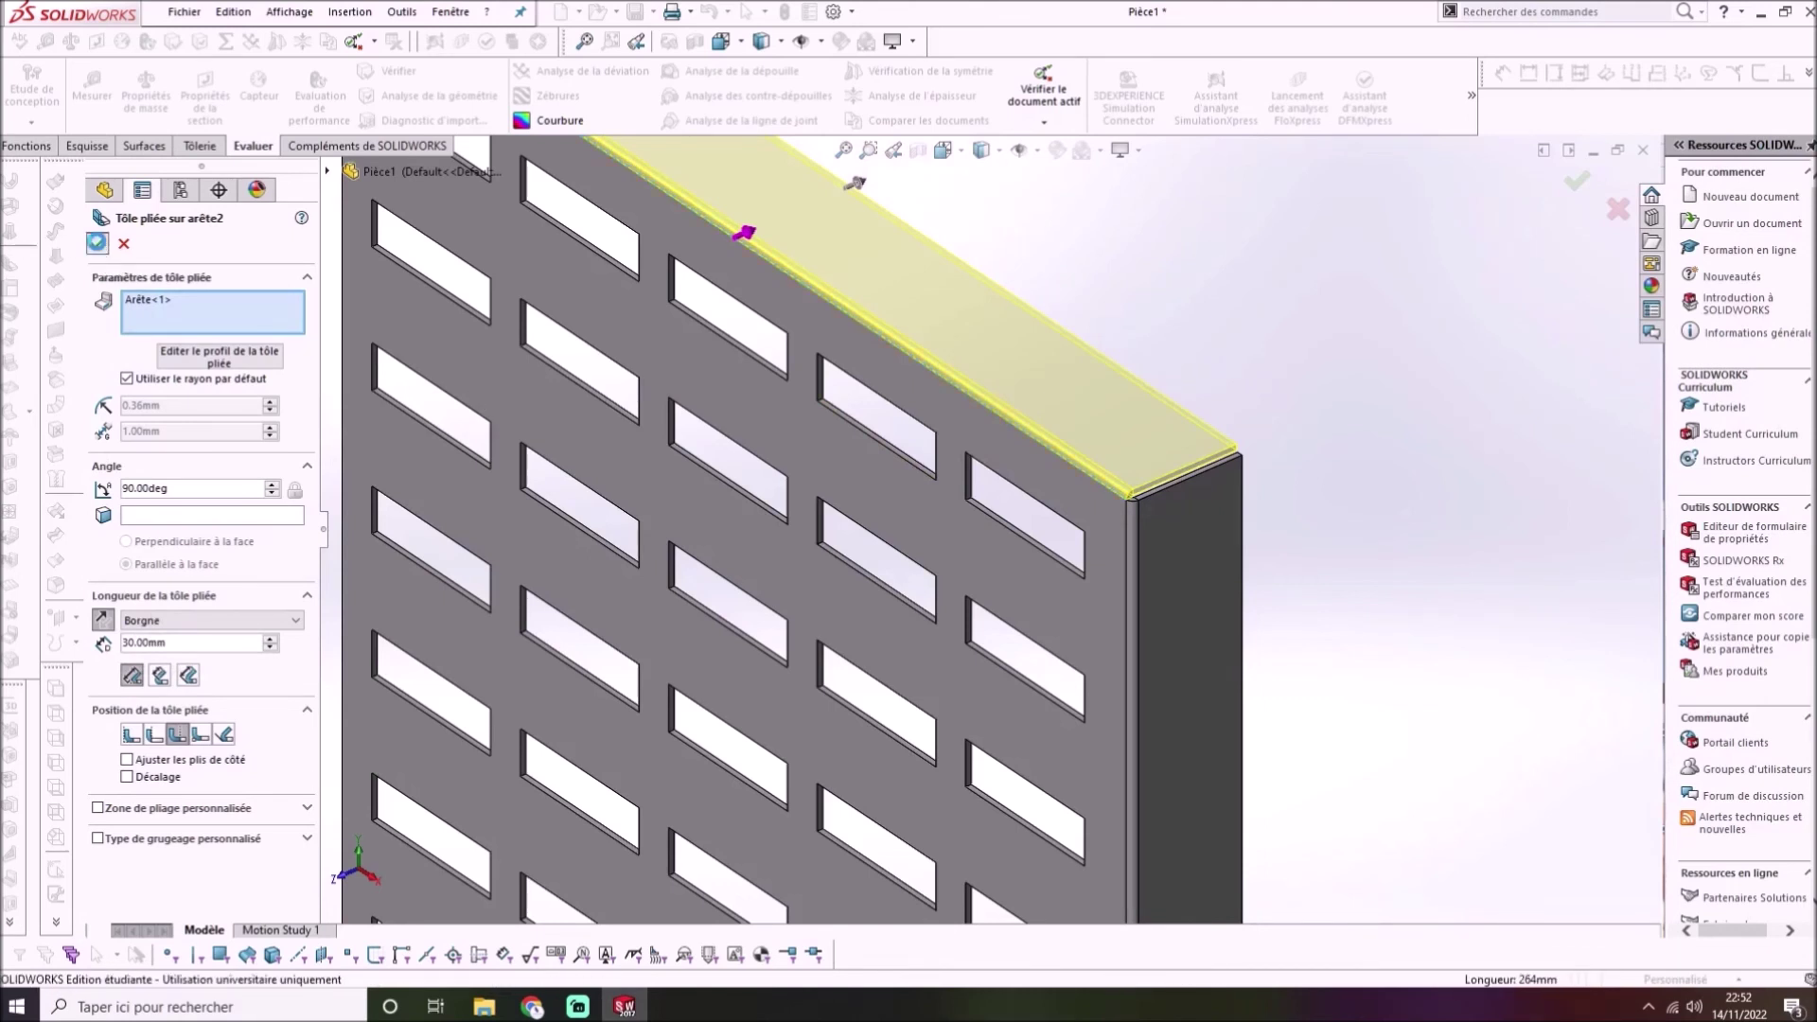
{"action": "scroll", "coordinate": [957, 587], "scroll_direction": "up", "scroll_amount": 4}
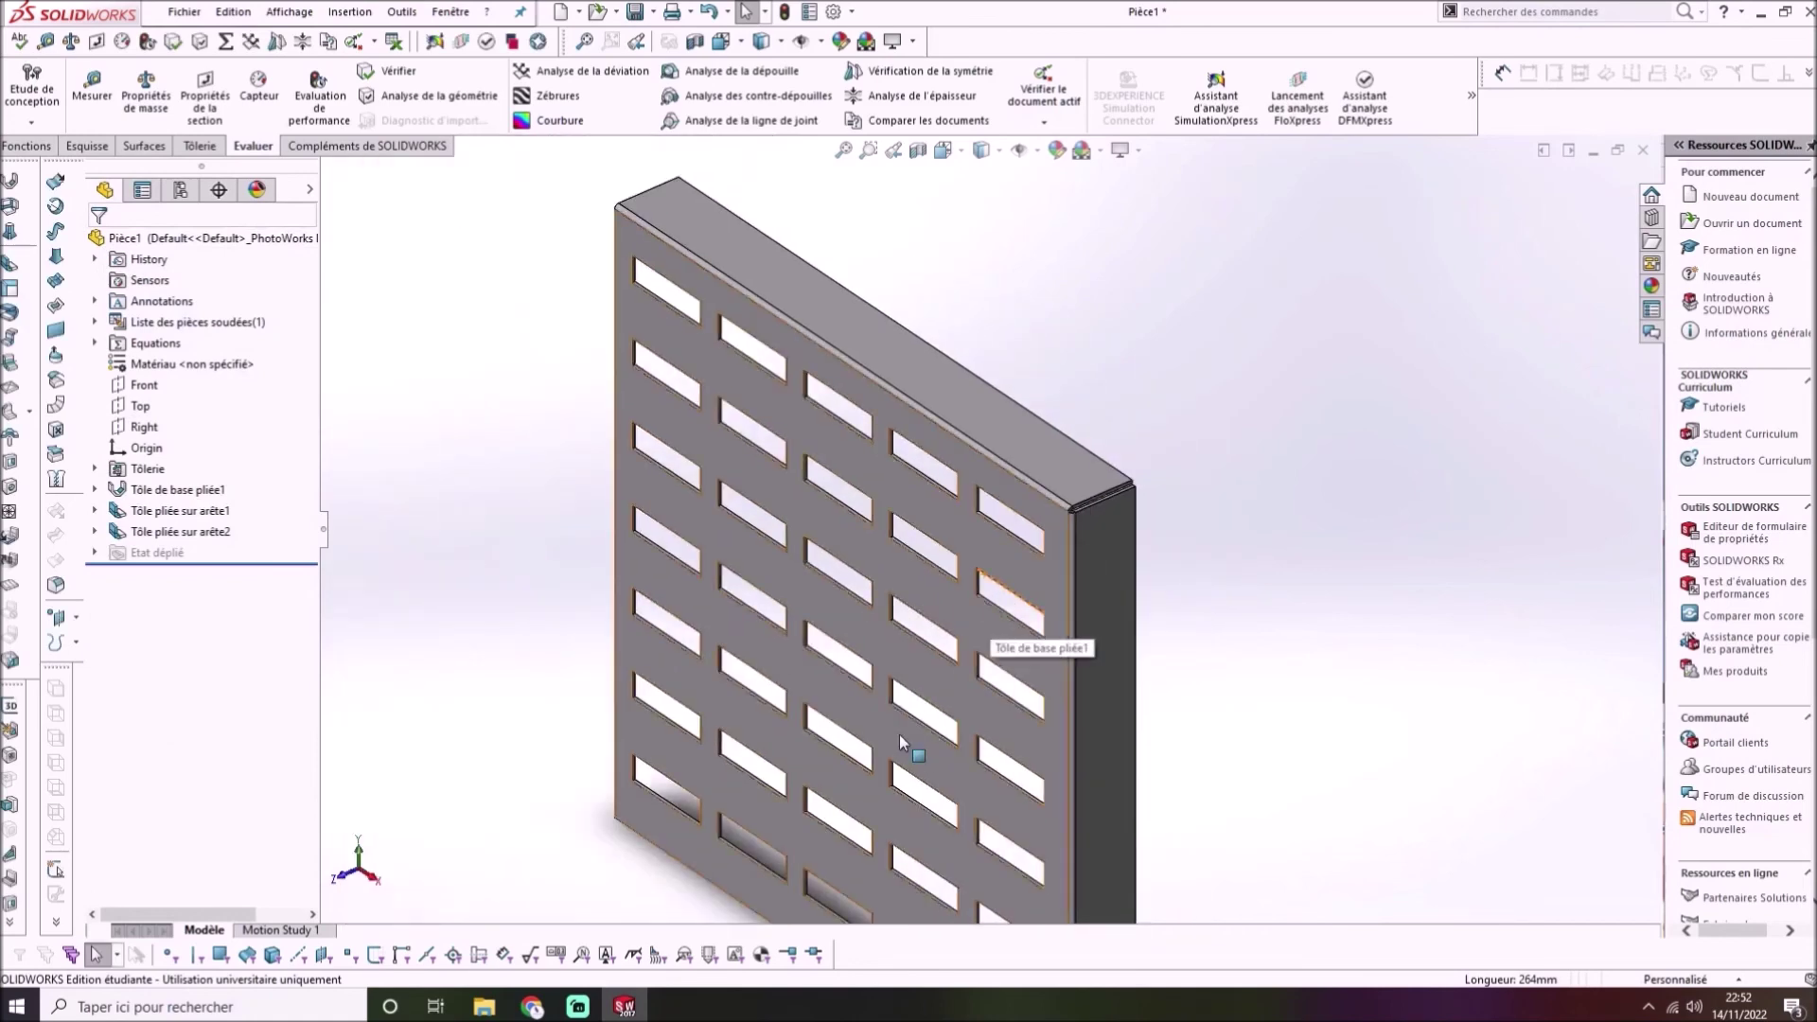
{"action": "middle_click_drag", "start_coordinate": [832, 783], "coordinate": [1168, 479]}
{"action": "scroll", "coordinate": [1003, 515], "scroll_direction": "up", "scroll_amount": 2}
{"action": "scroll", "coordinate": [831, 564], "scroll_direction": "down", "scroll_amount": 4}
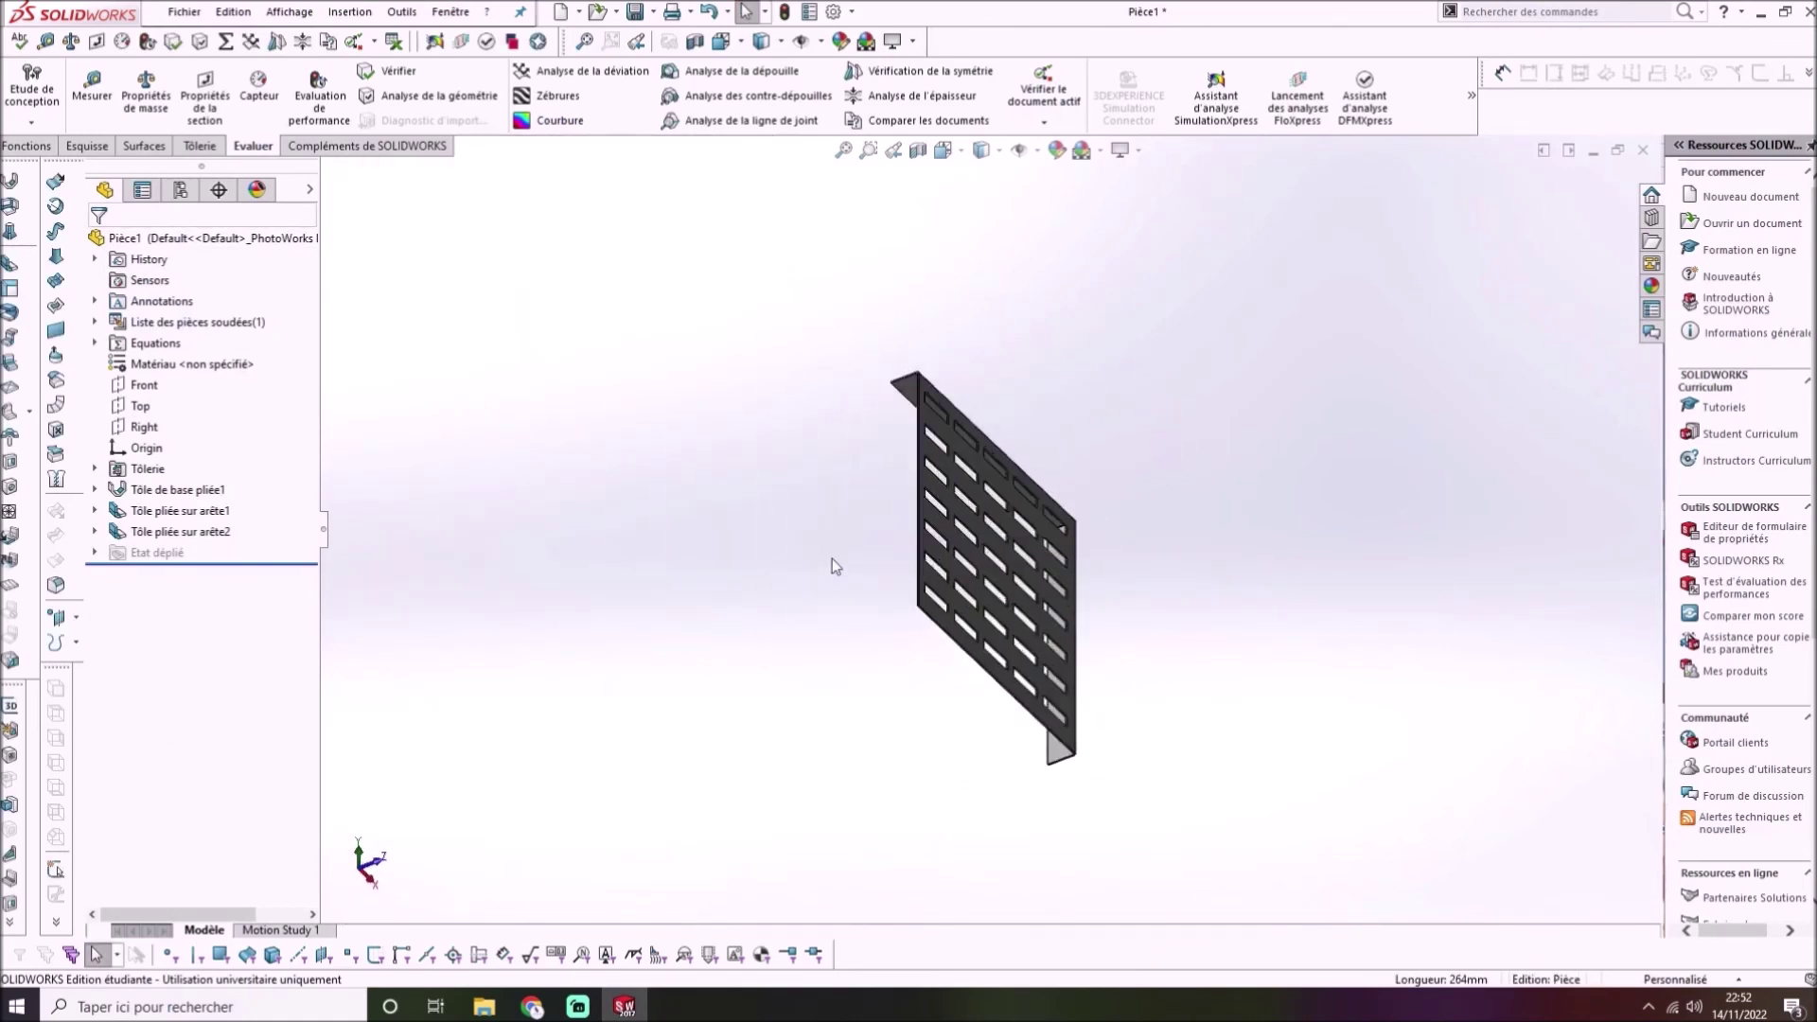
Add a 30 mm long edge flange along the slotted plate's left vertical edge, bent 90 degrees towards the back
{"action": "scroll", "coordinate": [985, 526], "scroll_direction": "down", "scroll_amount": 2}
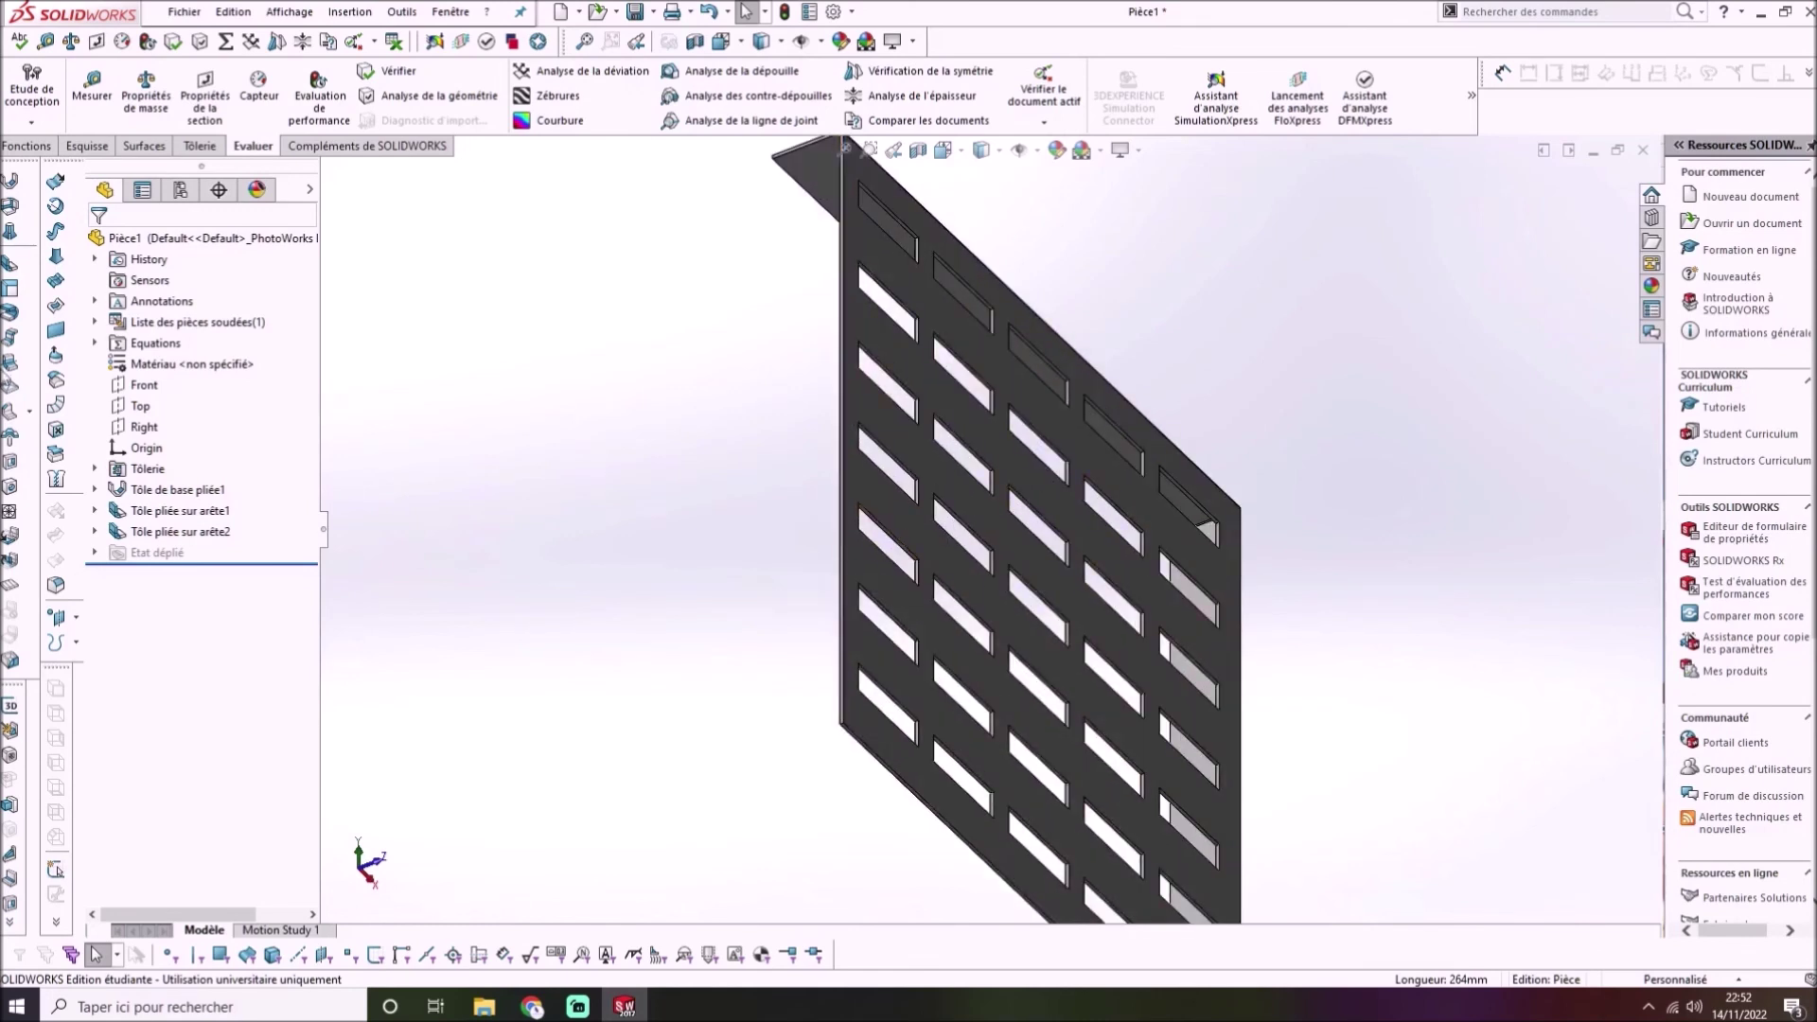
{"action": "left_click", "coordinate": [11, 263]}
{"action": "left_click", "coordinate": [841, 485]}
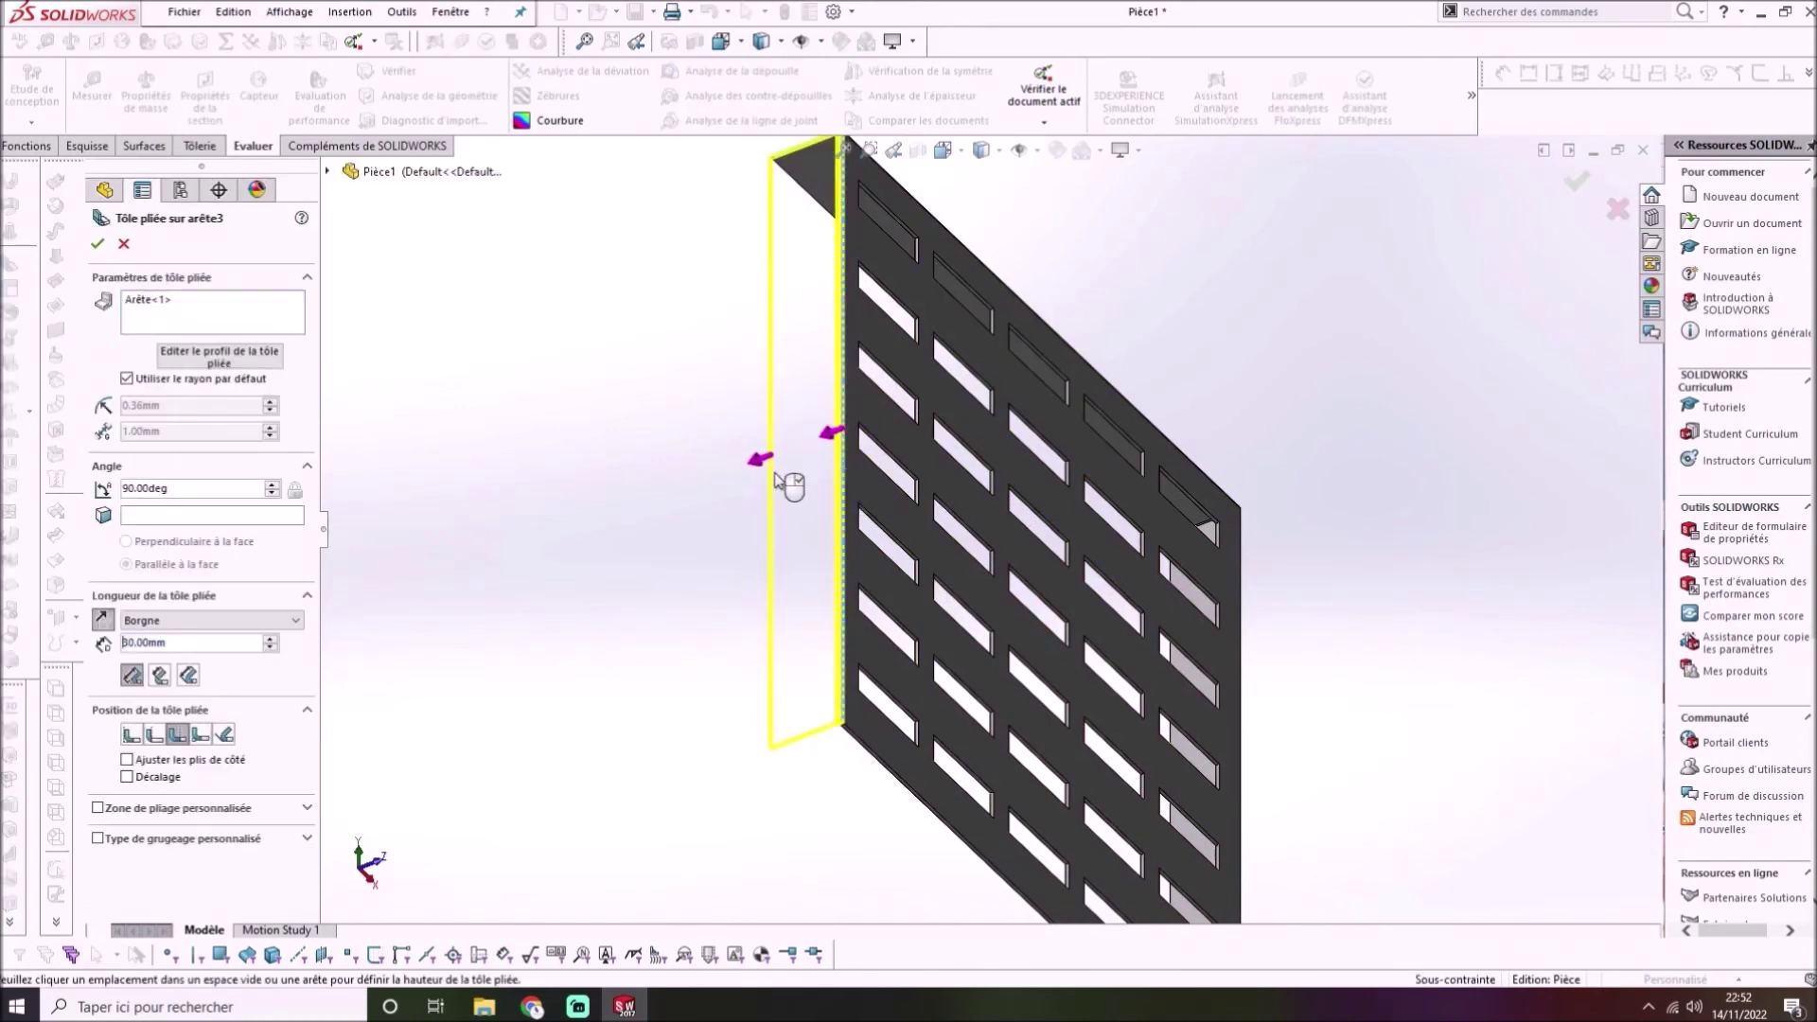
{"action": "left_click_drag", "start_coordinate": [203, 644], "coordinate": [84, 644]}
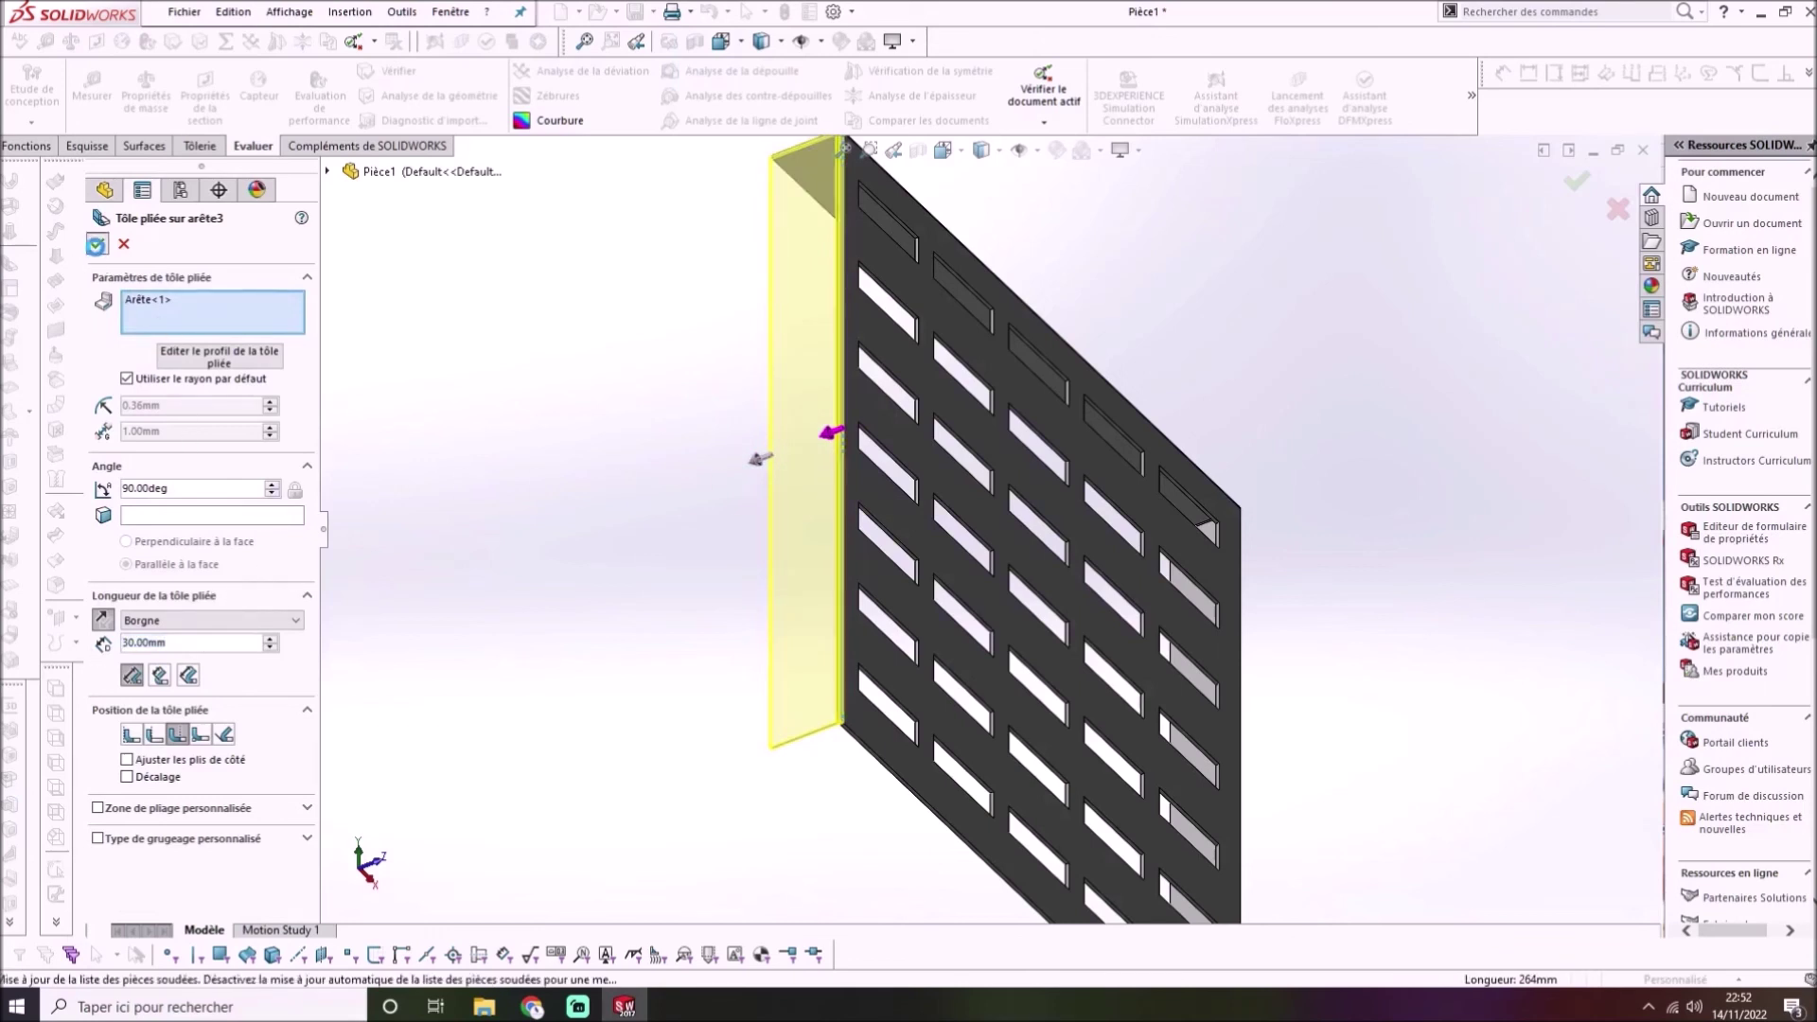
{"action": "left_click", "coordinate": [98, 246]}
Add a 30 mm long edge flange along the plate's bottom edge, bent 90 degrees towards the back
{"action": "scroll", "coordinate": [1018, 620], "scroll_direction": "up", "scroll_amount": 3}
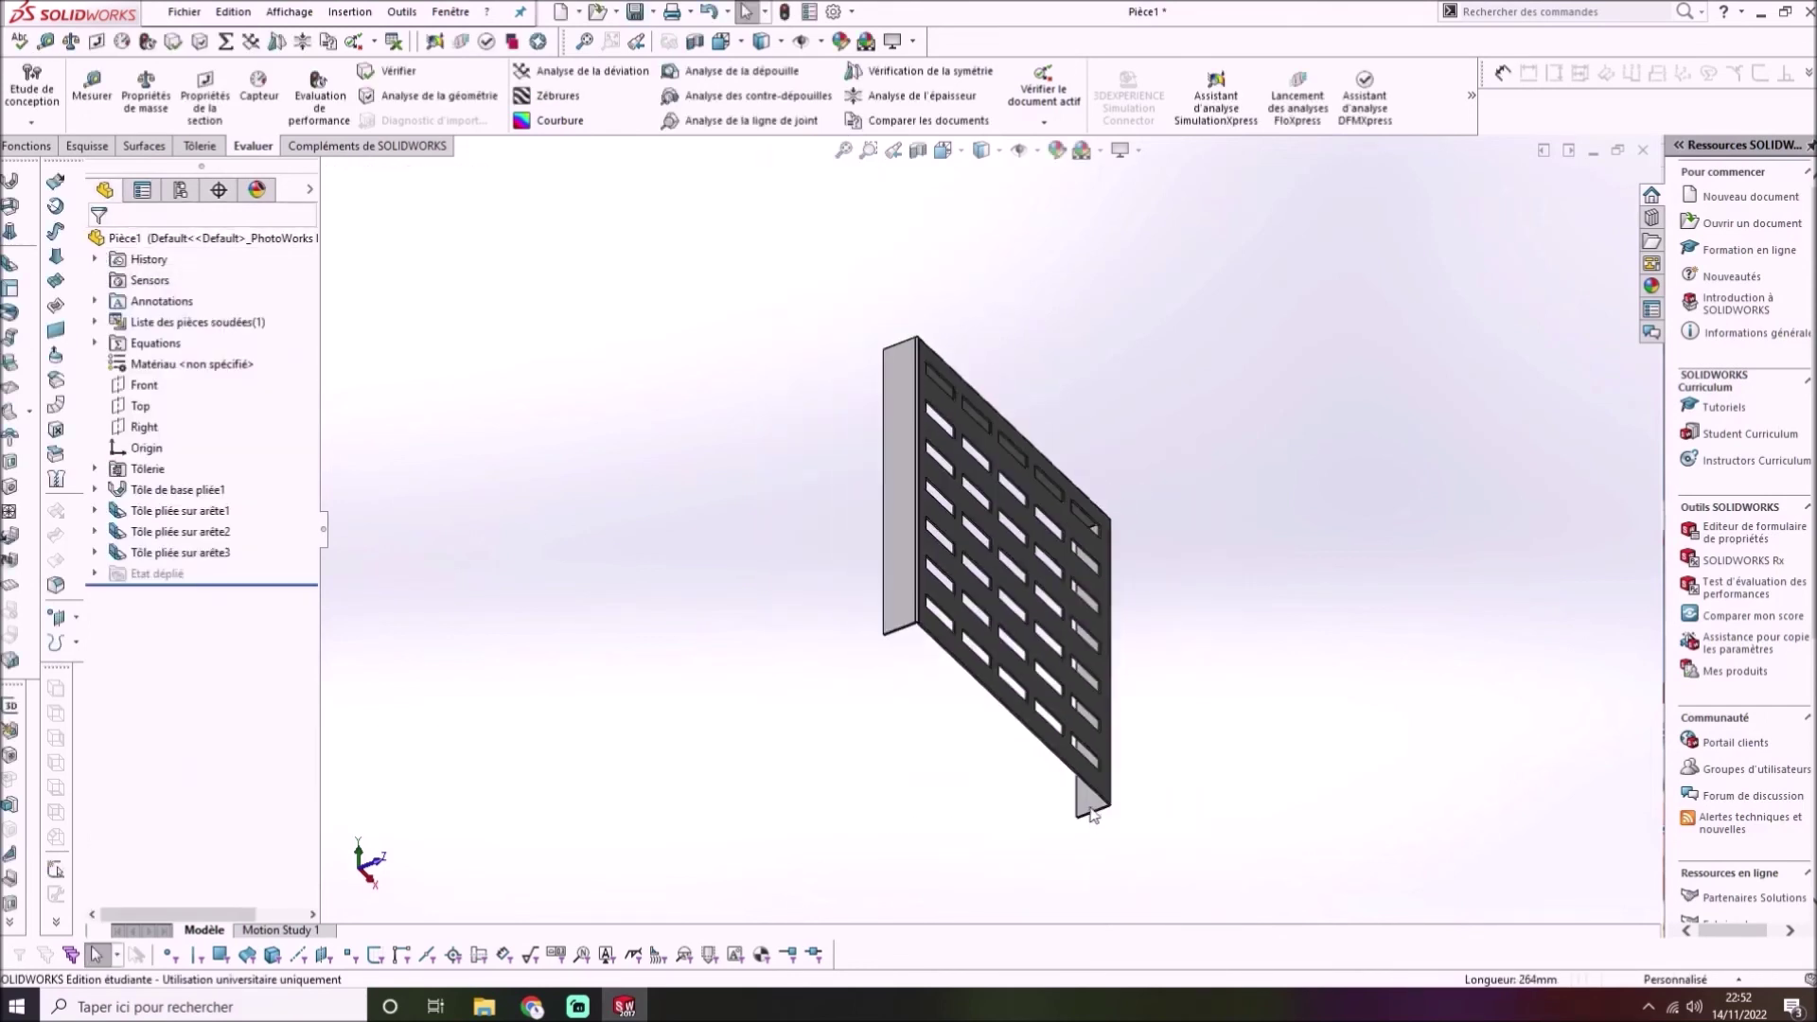
{"action": "scroll", "coordinate": [995, 740], "scroll_direction": "down", "scroll_amount": 2}
{"action": "scroll", "coordinate": [972, 651], "scroll_direction": "down", "scroll_amount": 2}
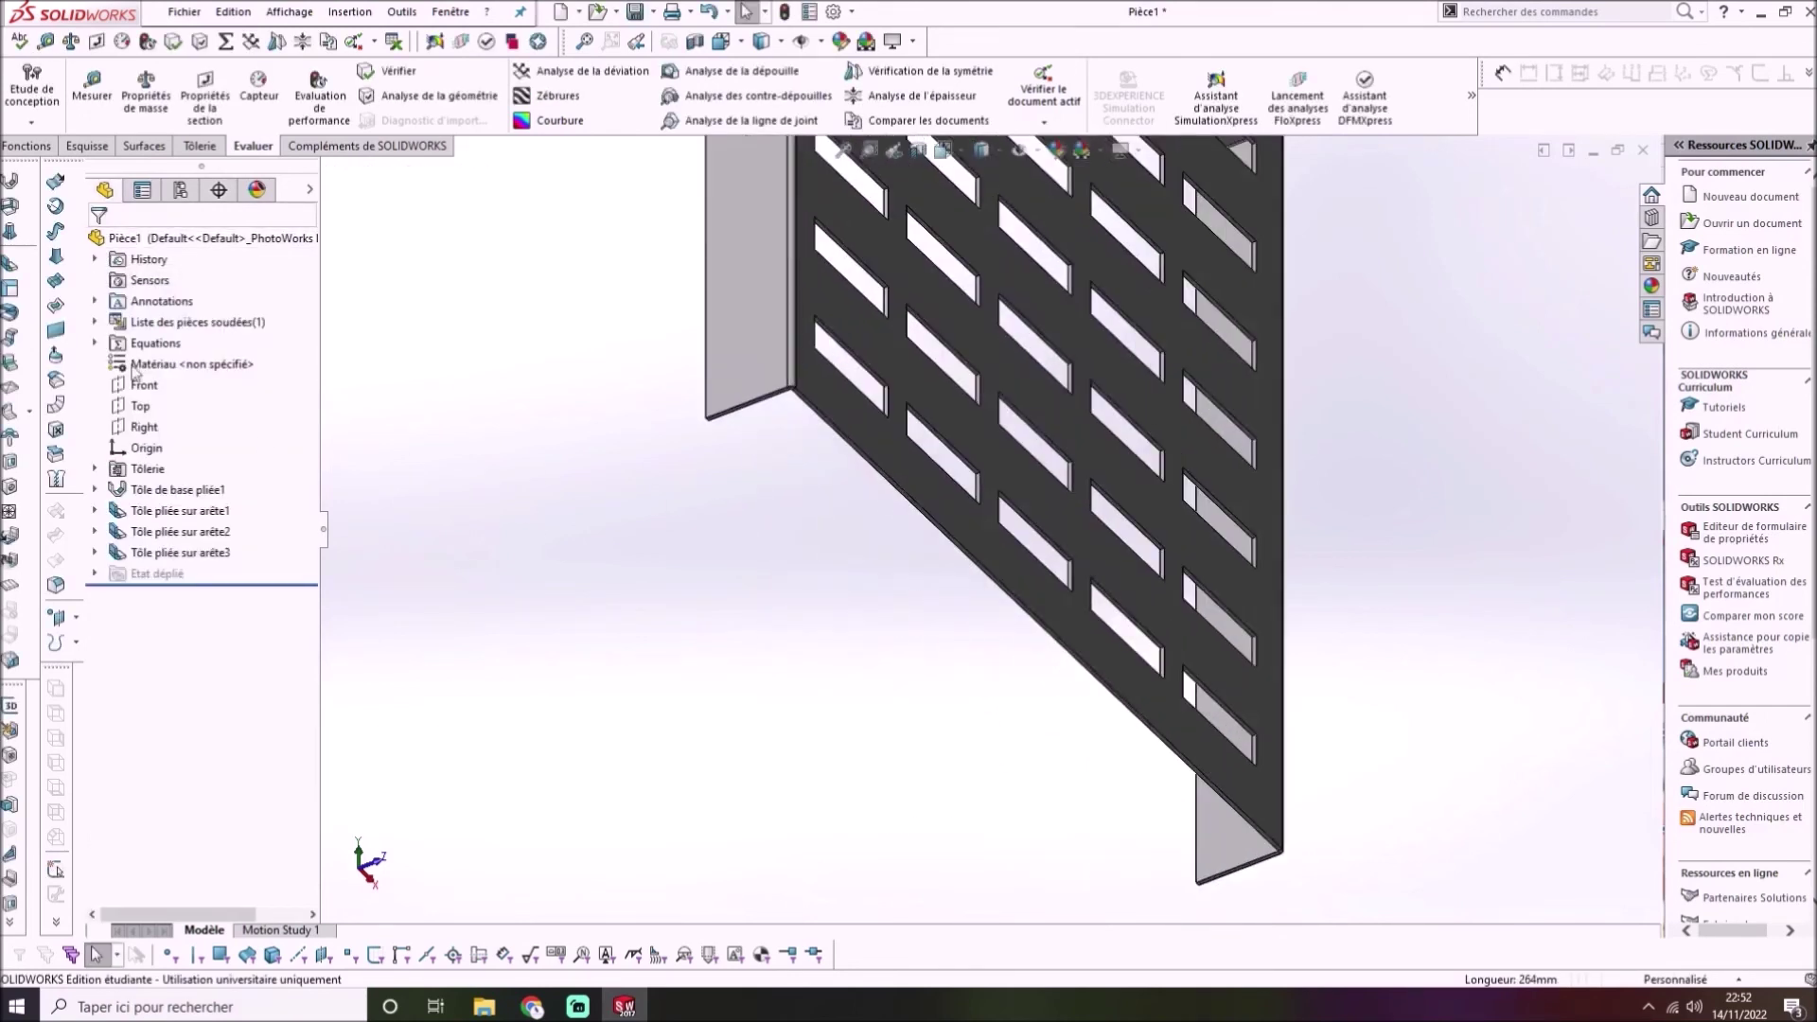
{"action": "left_click", "coordinate": [11, 265]}
{"action": "left_click", "coordinate": [902, 491]}
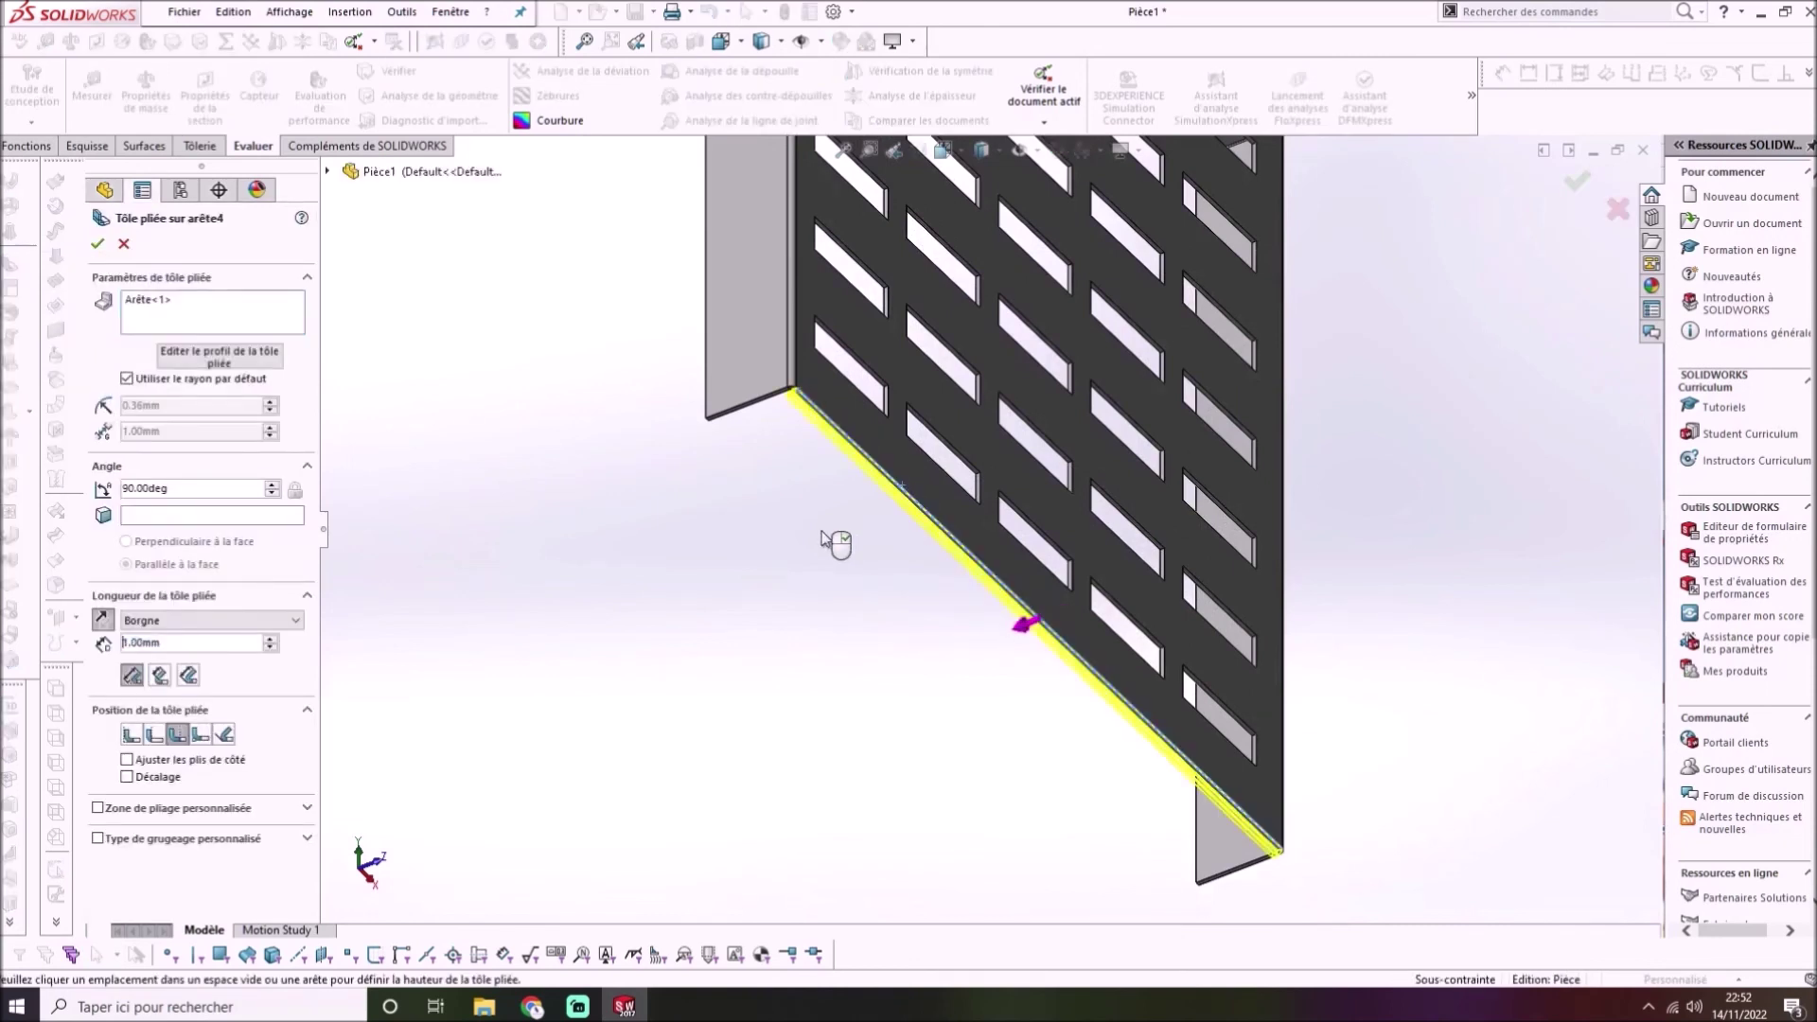
{"action": "left_click", "coordinate": [880, 511]}
{"action": "double_click", "coordinate": [214, 641]}
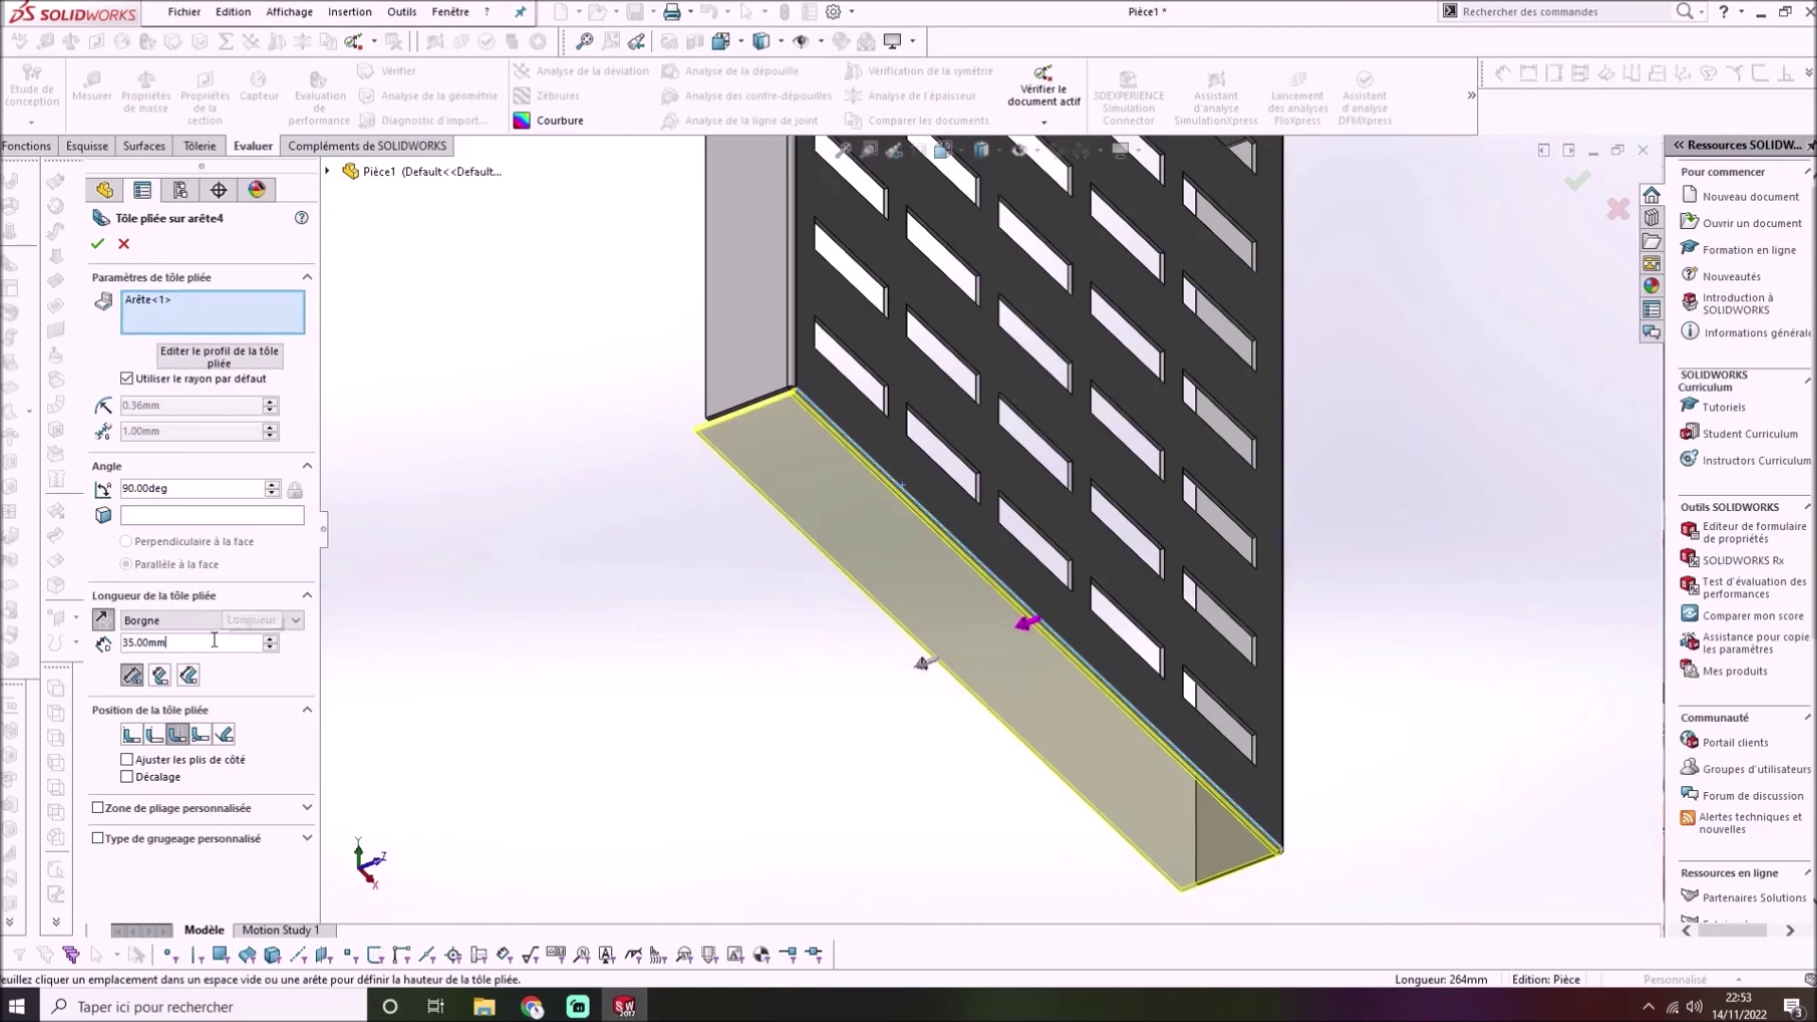
{"action": "type", "text": "30"}
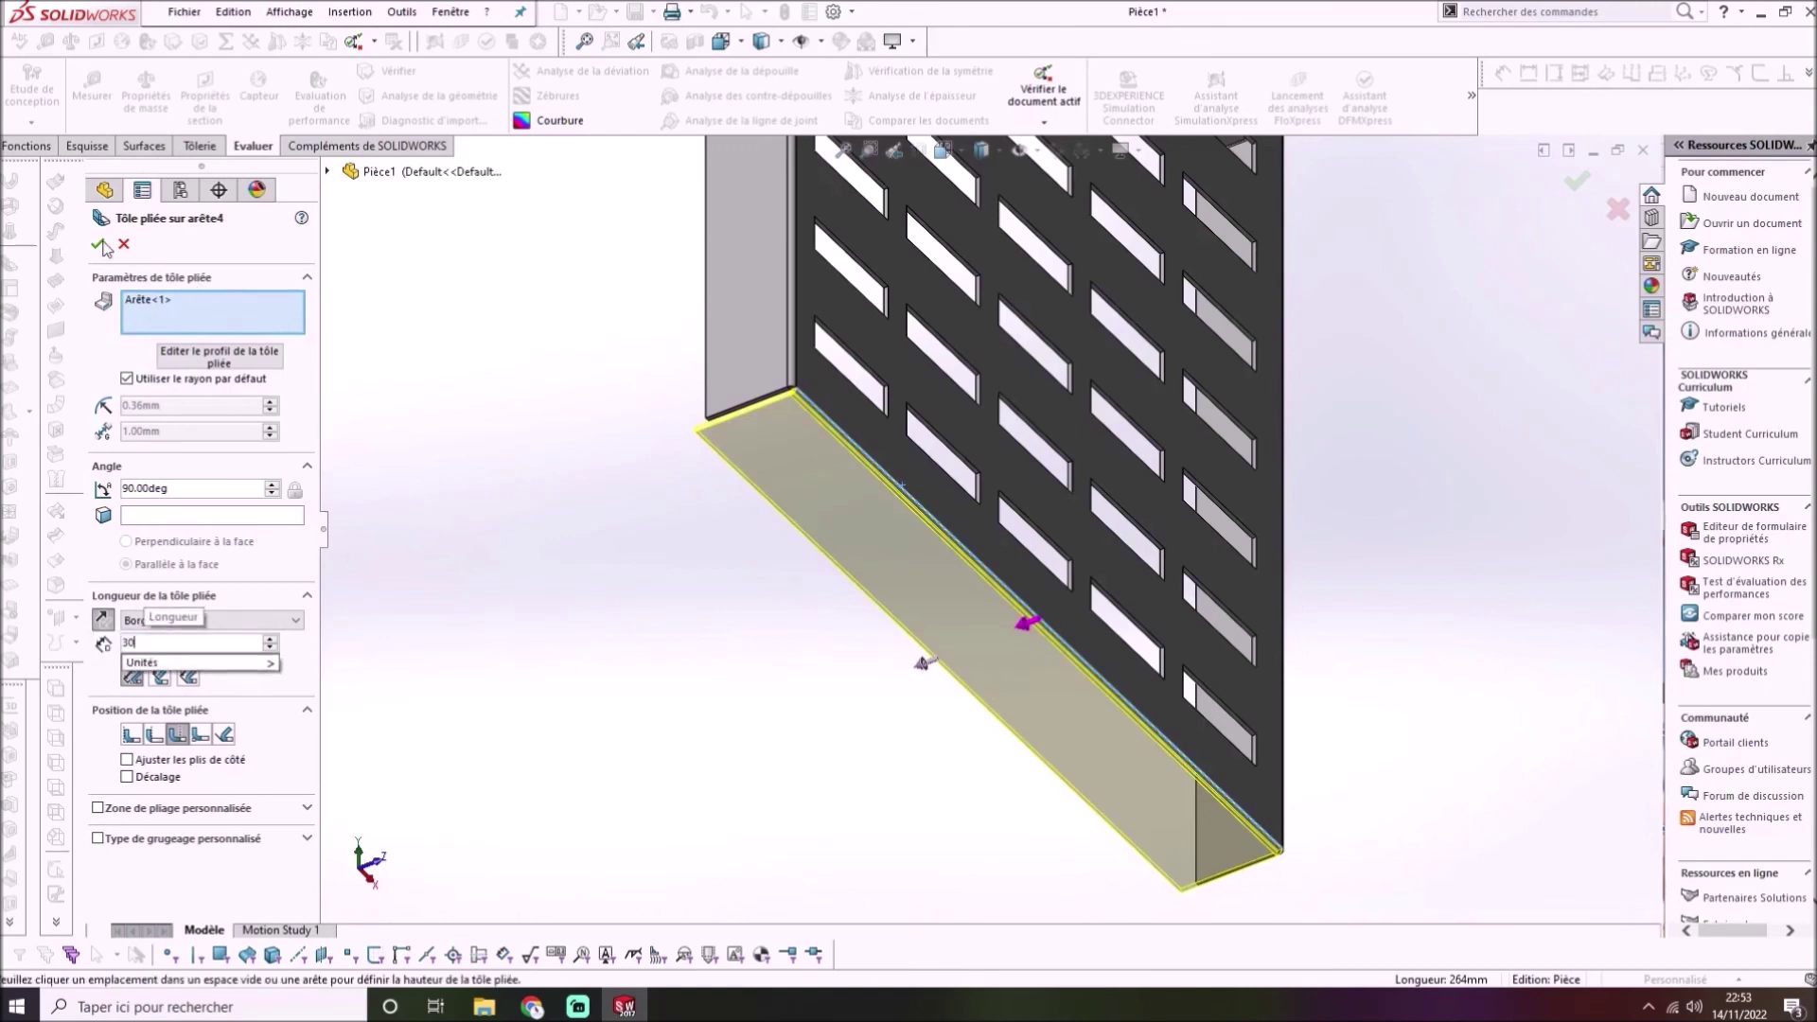
{"action": "key", "text": "Return"}
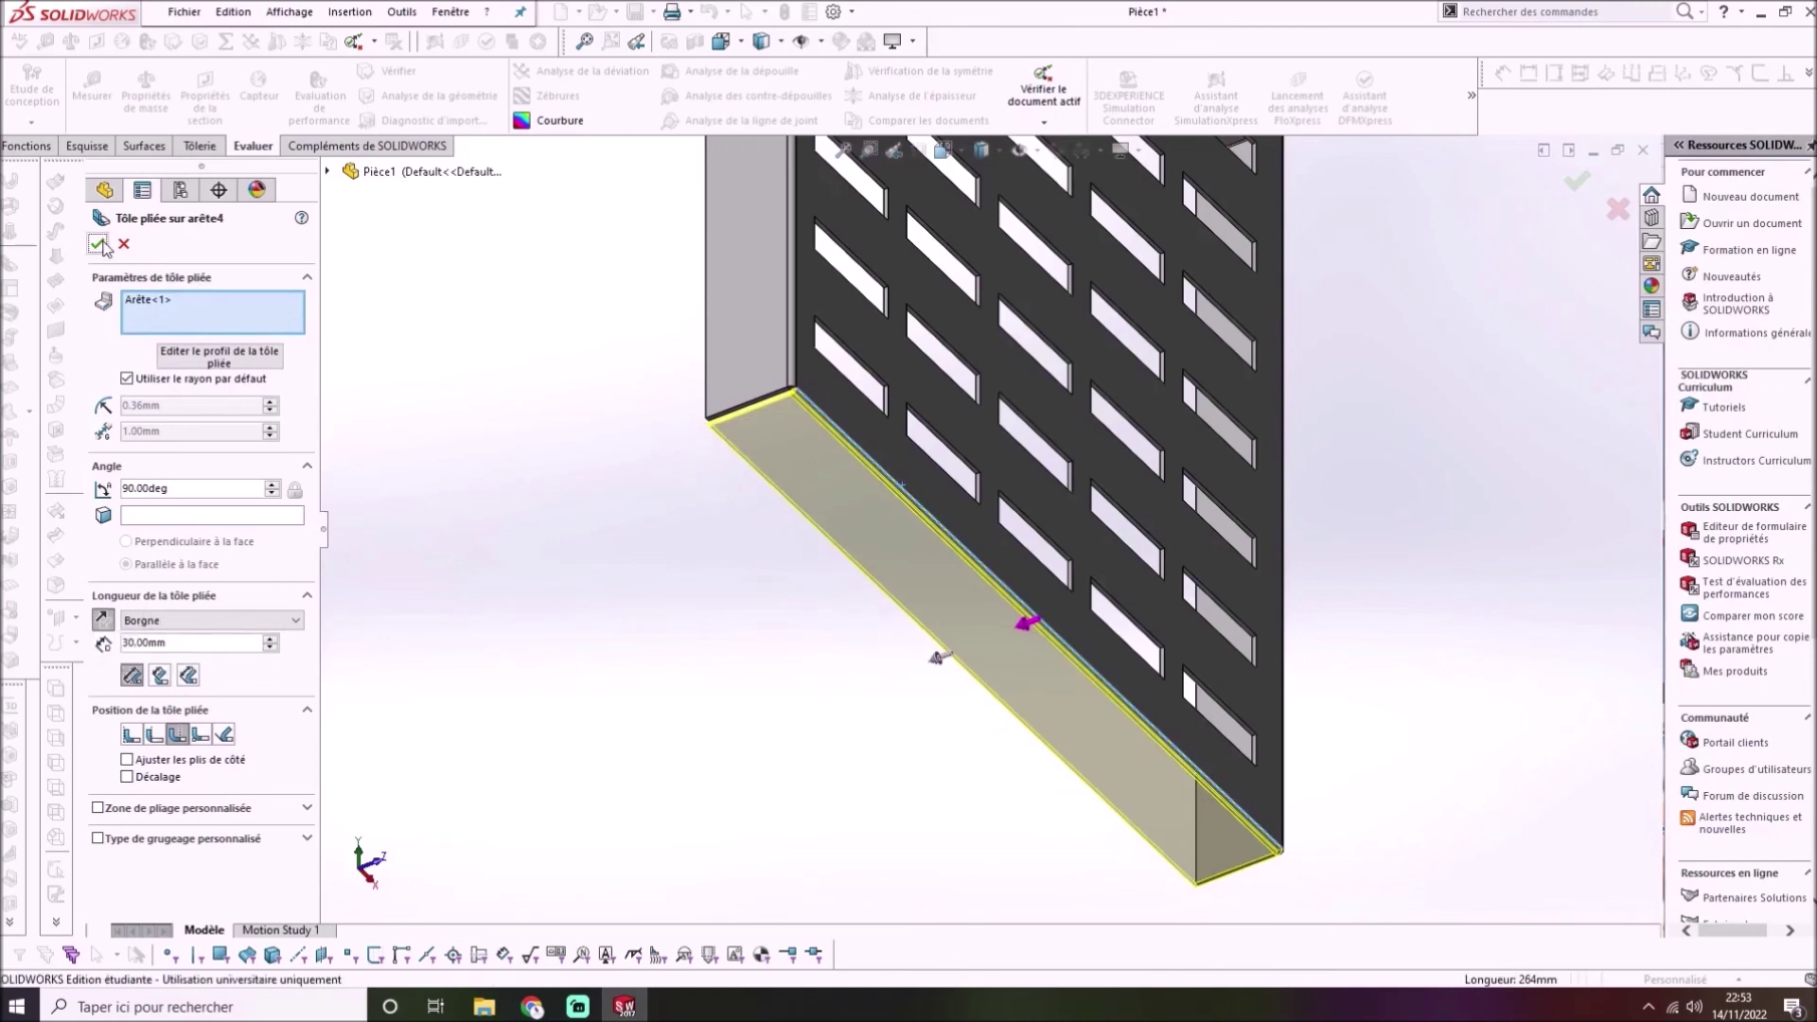
{"action": "left_click", "coordinate": [98, 245]}
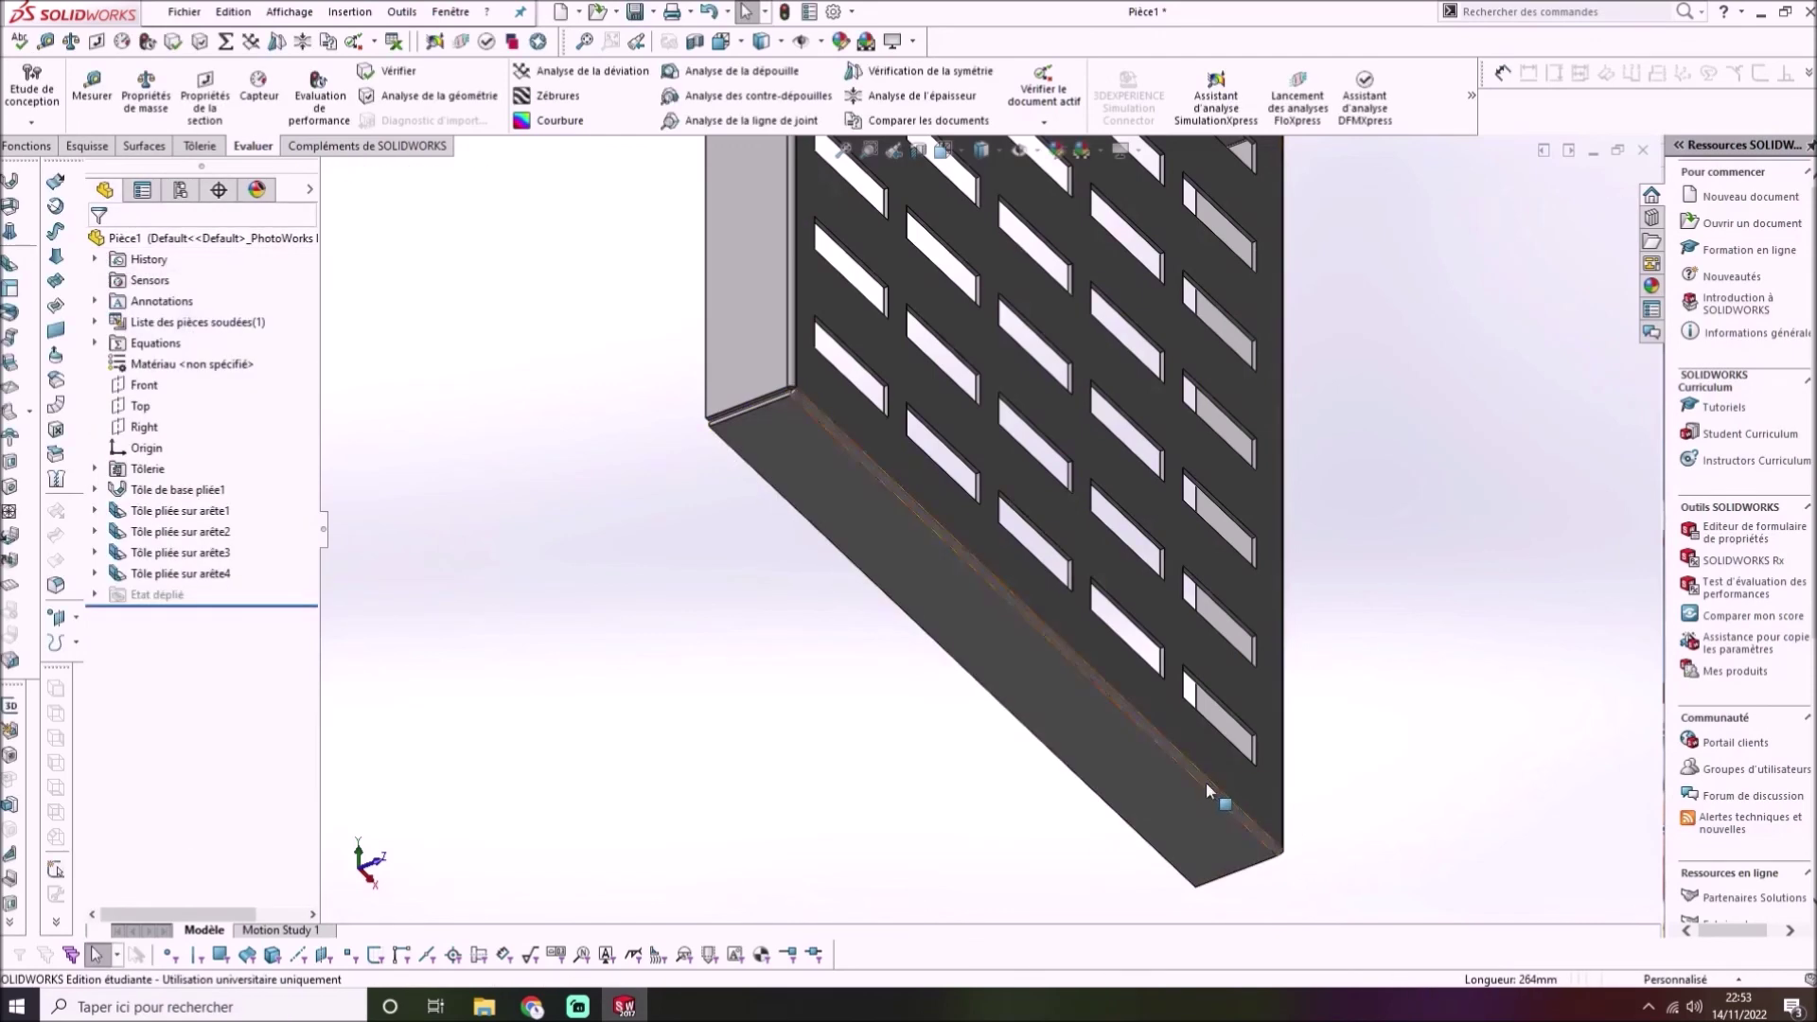
{"action": "scroll", "coordinate": [1202, 787], "scroll_direction": "up", "scroll_amount": 3}
{"action": "mouse_move", "coordinate": [1040, 573]}
{"action": "middle_mouse_down"}
{"action": "mouse_move", "coordinate": [990, 607]}
{"action": "mouse_move", "coordinate": [1041, 577]}
{"action": "middle_mouse_up"}
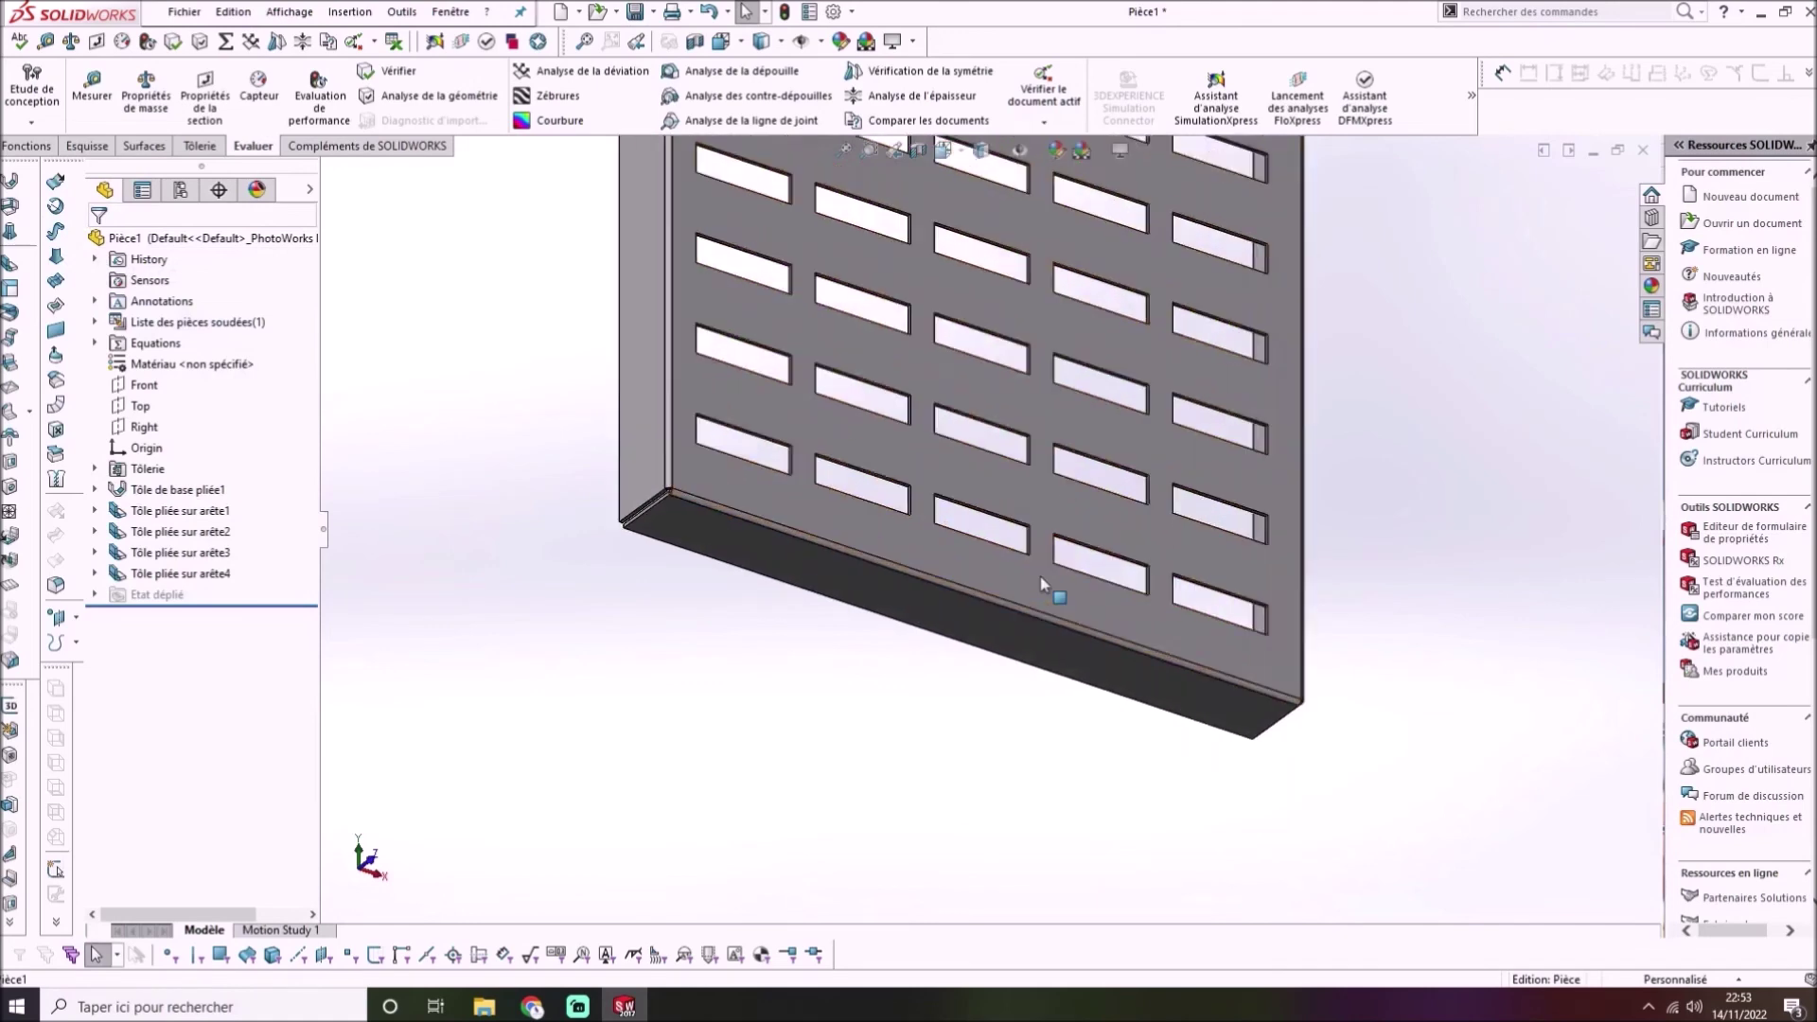
{"action": "scroll", "coordinate": [1041, 576], "scroll_direction": "up", "scroll_amount": 3}
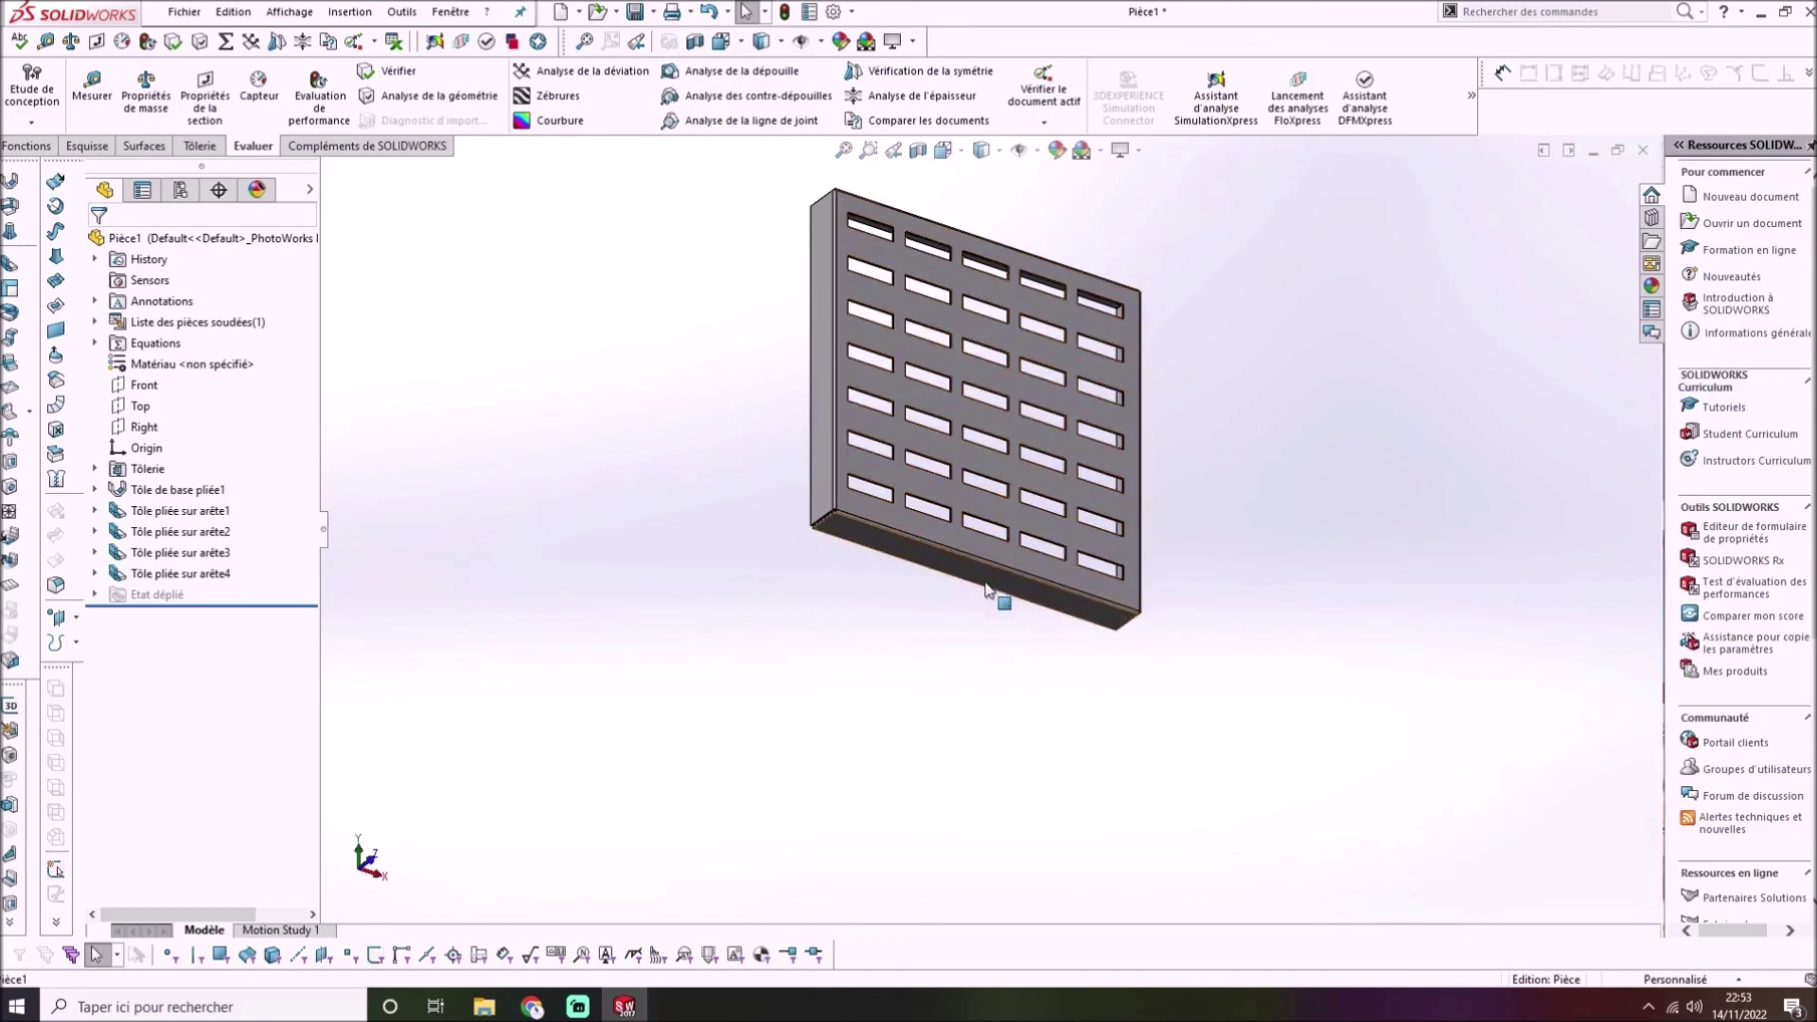
{"action": "scroll", "coordinate": [1002, 544], "scroll_direction": "up", "scroll_amount": 2}
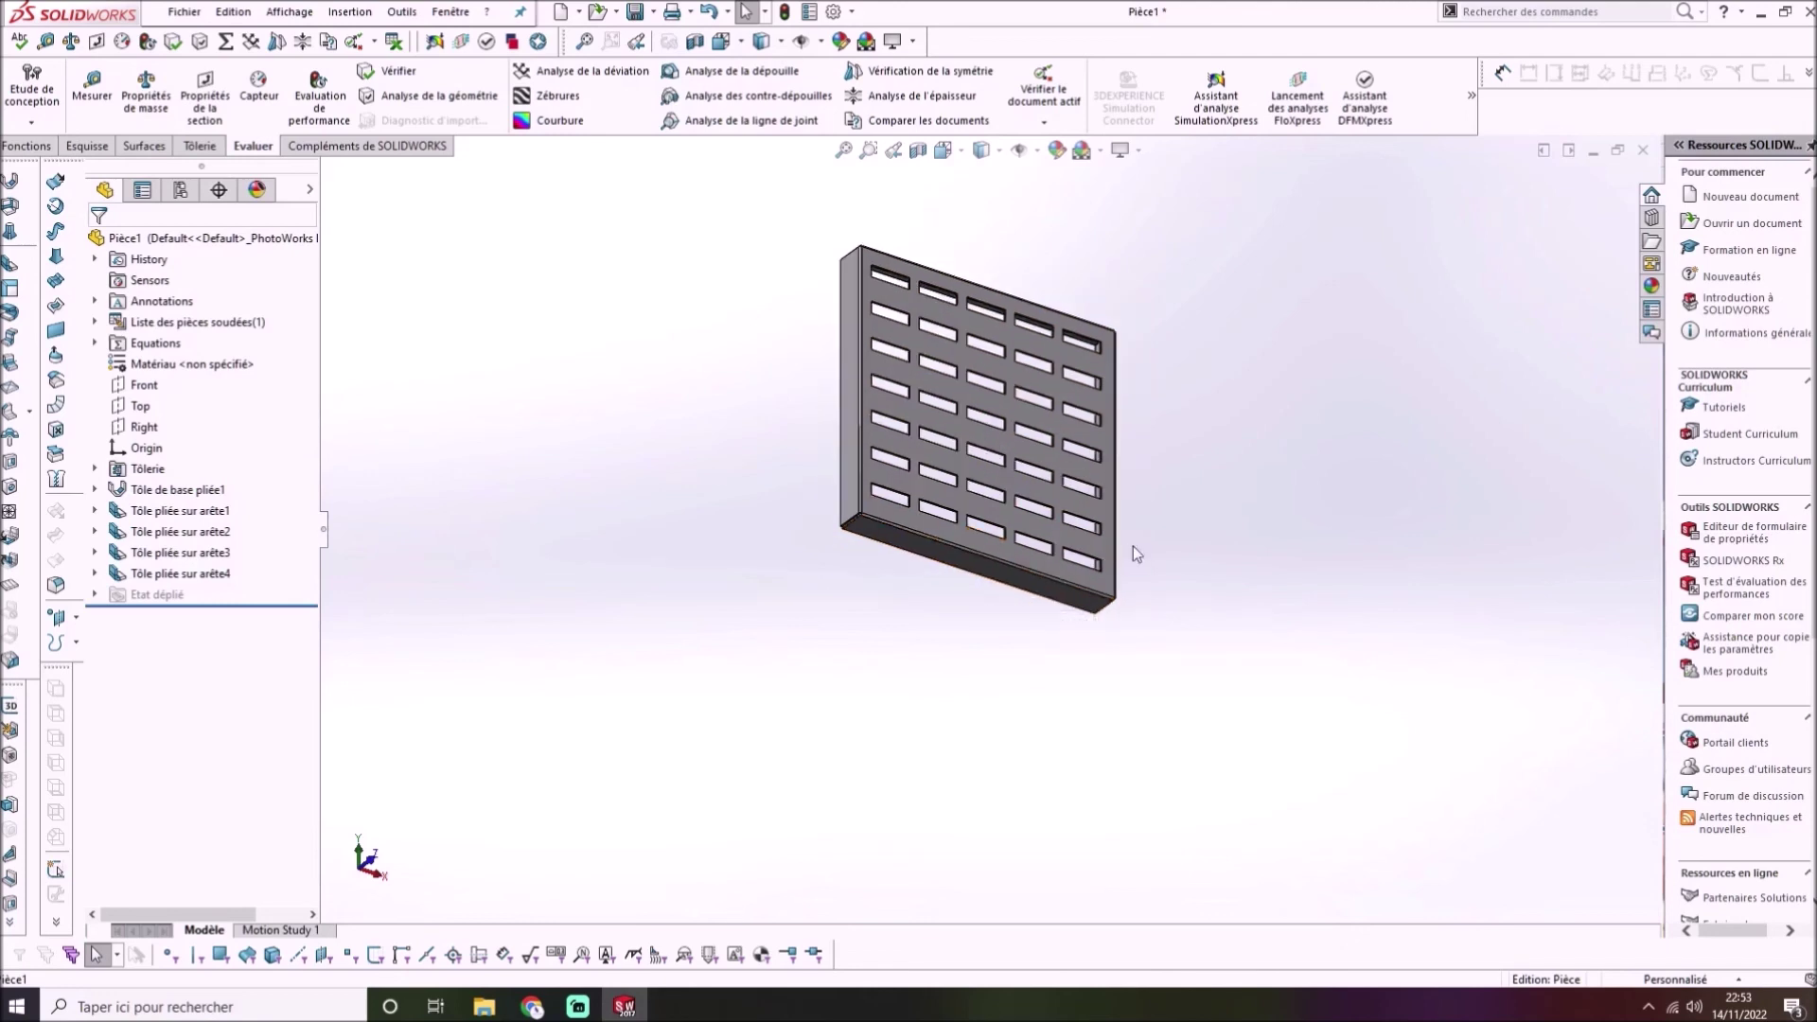
{"action": "scroll", "coordinate": [1042, 397], "scroll_direction": "down", "scroll_amount": 3}
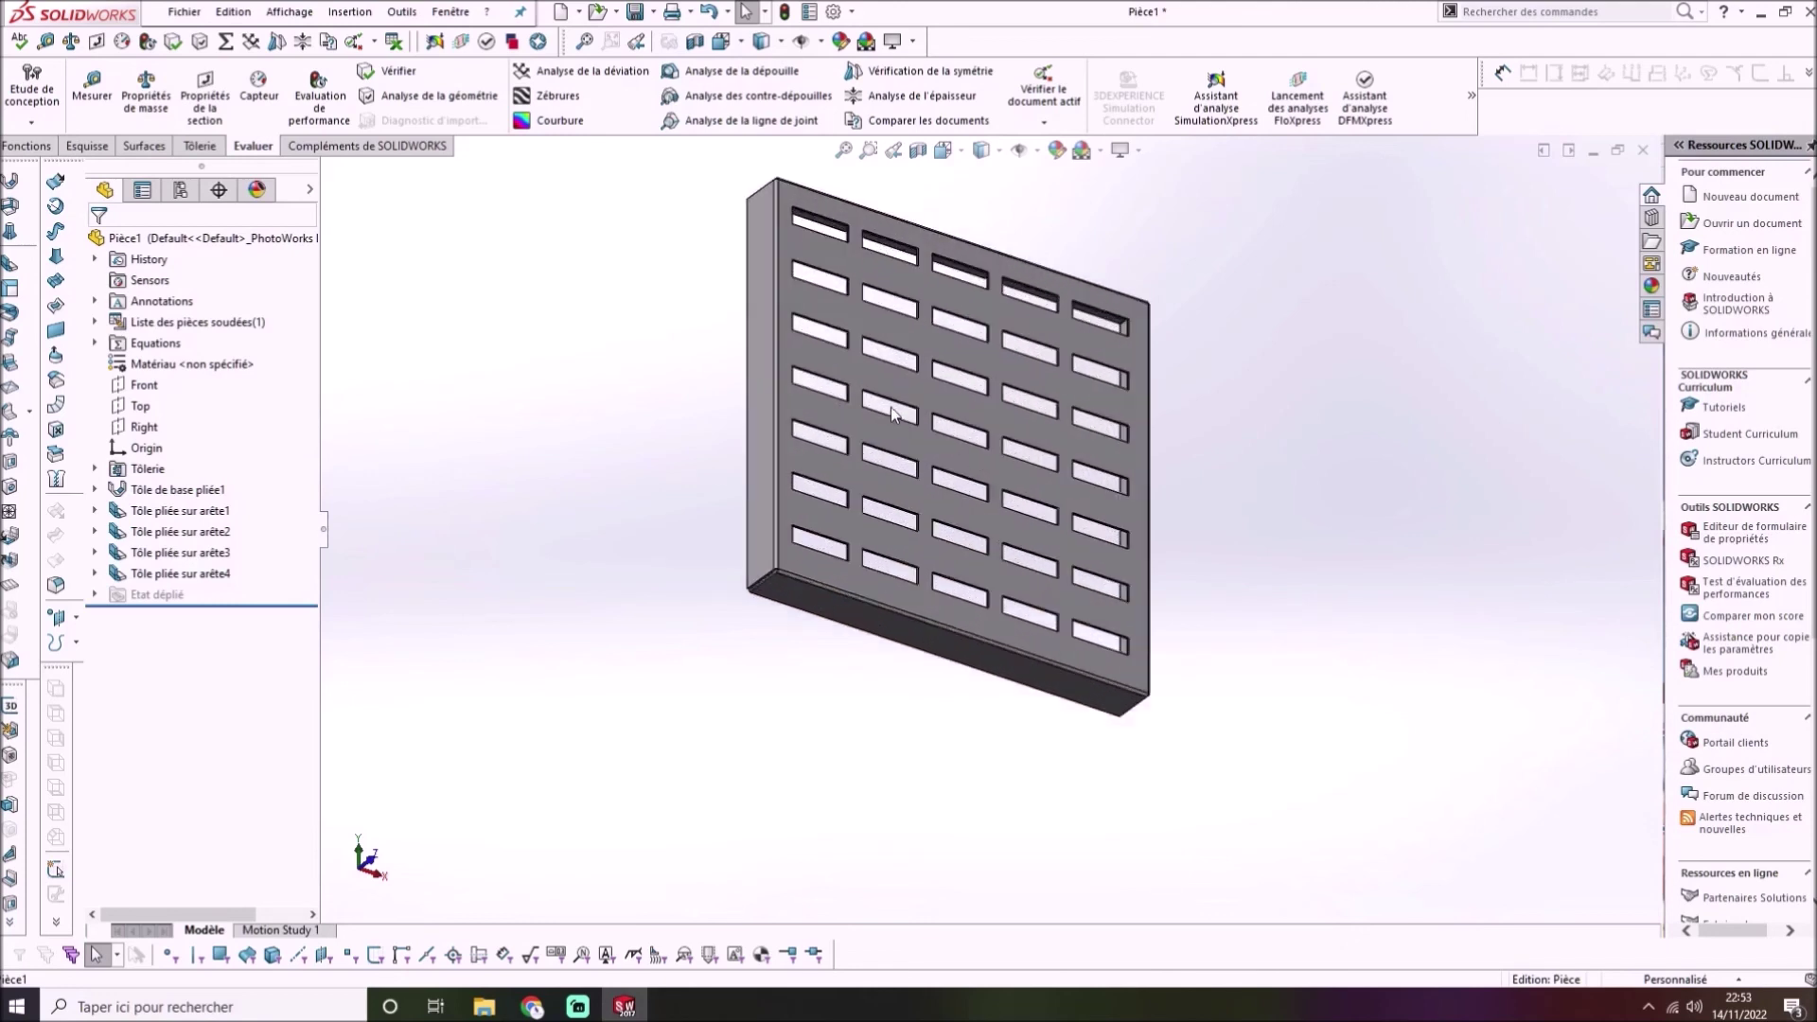